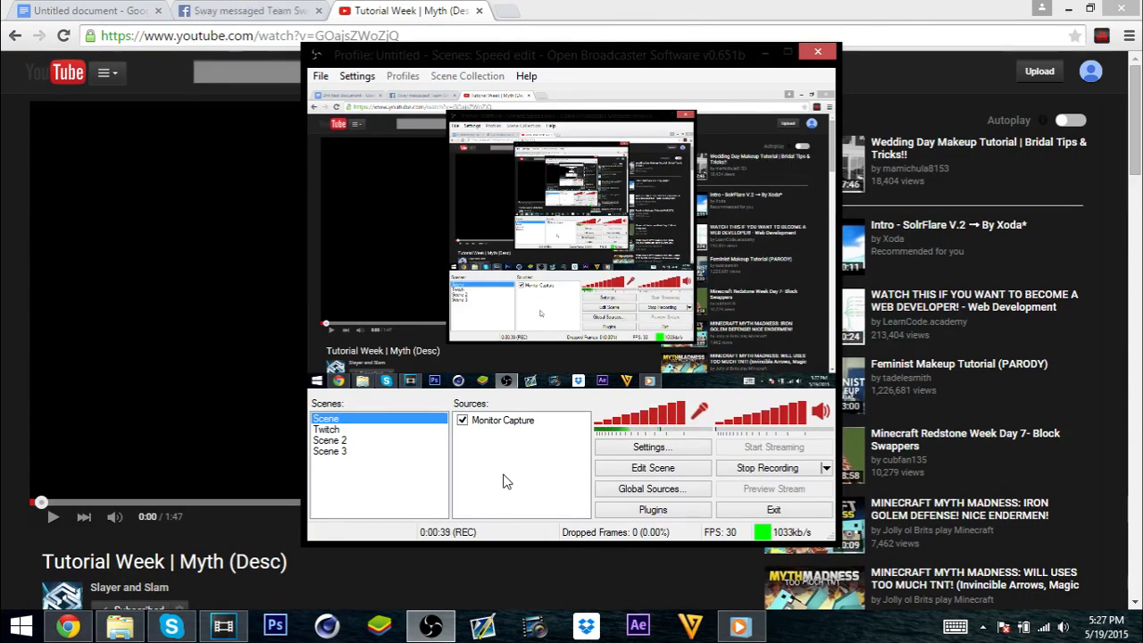
Step: Switch to Vegas Pro and create a new 1920x1080, 59.940 fps project, discarding the changes to the open one
left_click(223, 626)
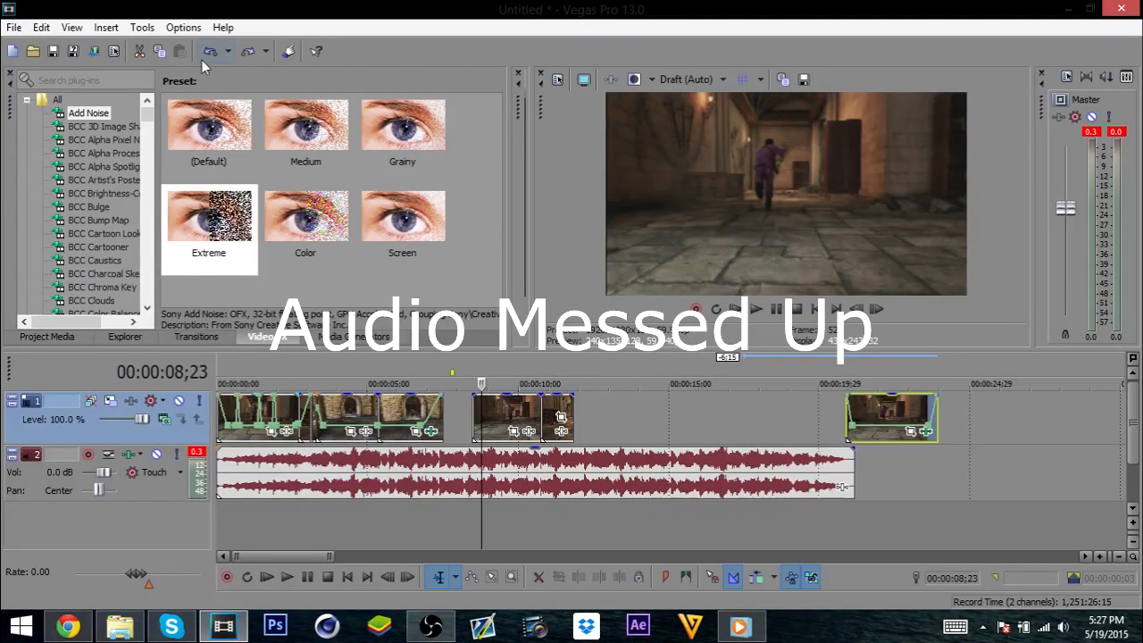
left_click(14, 27)
left_click(27, 43)
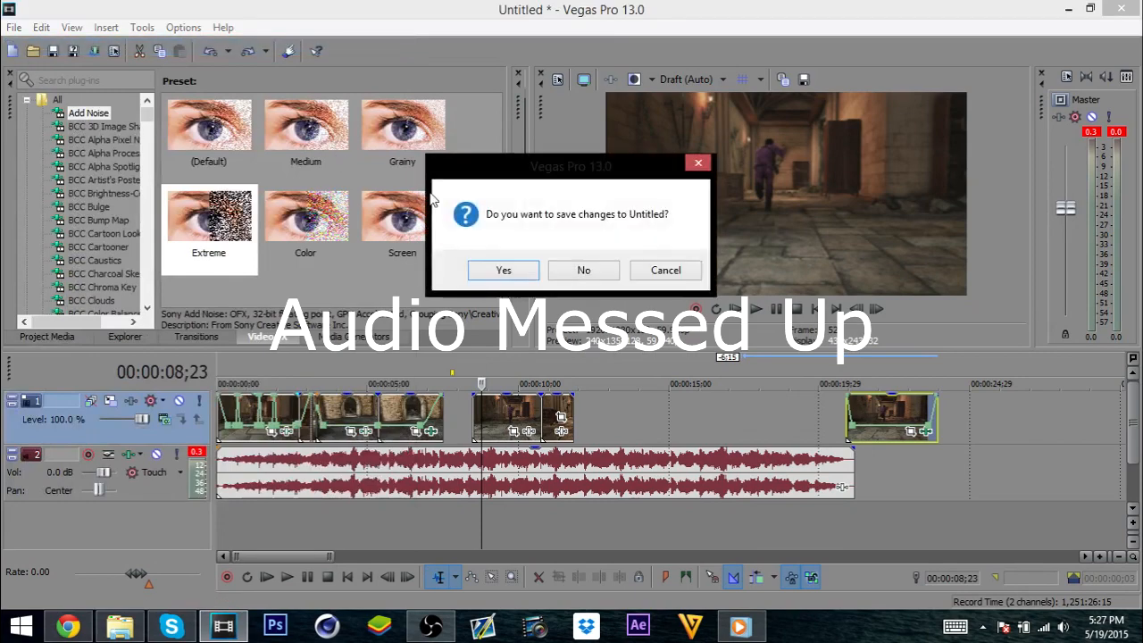
left_click(574, 273)
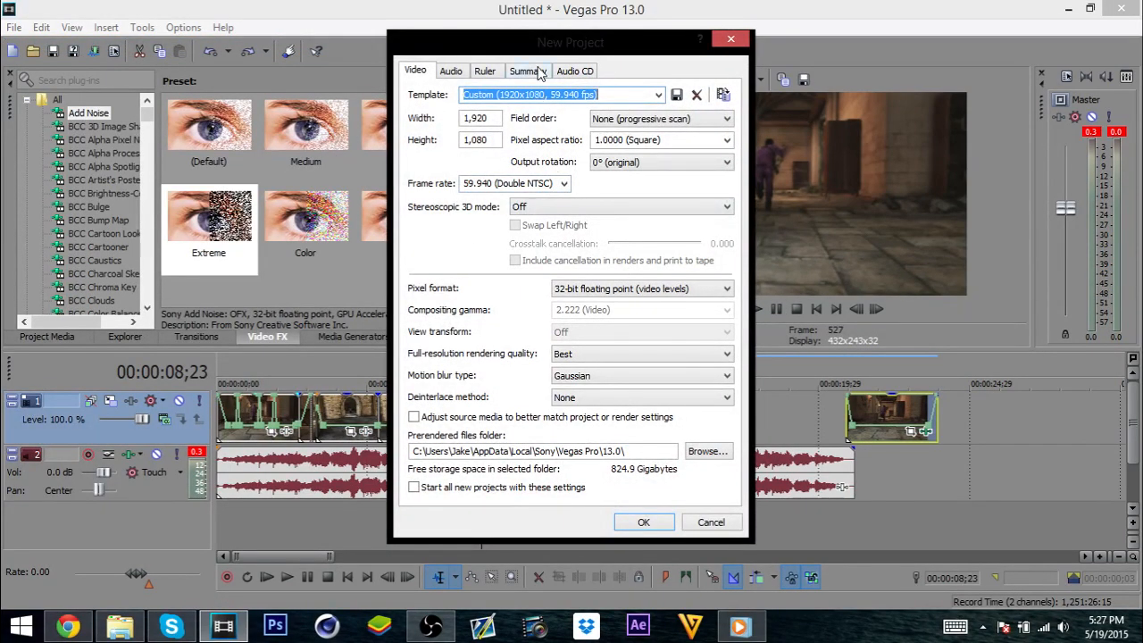
left_click(623, 522)
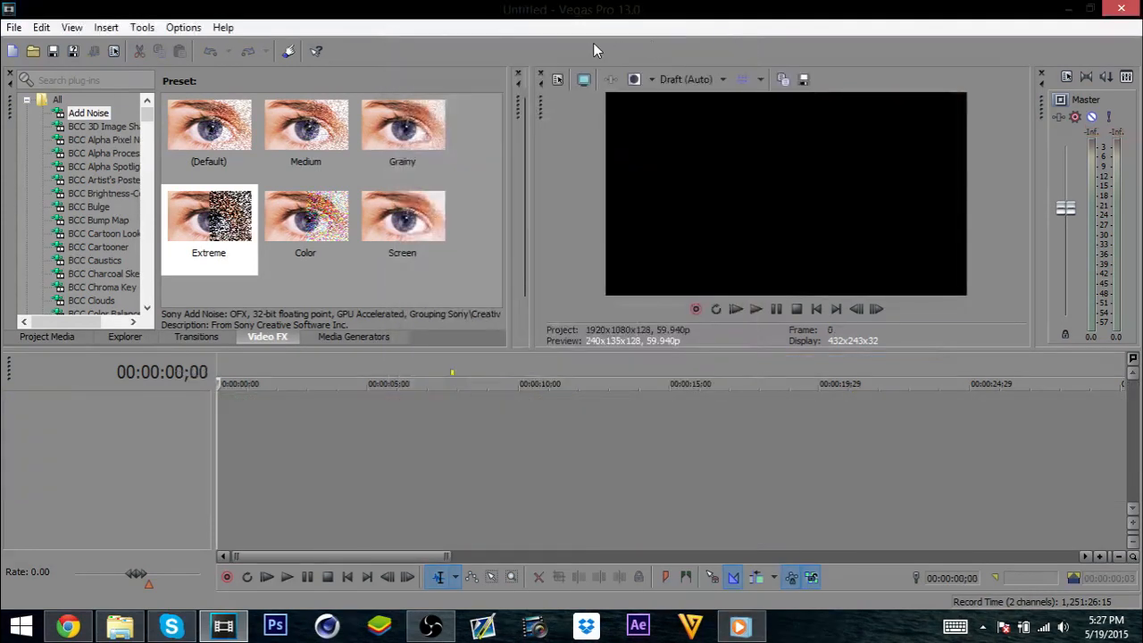
left_click(560, 80)
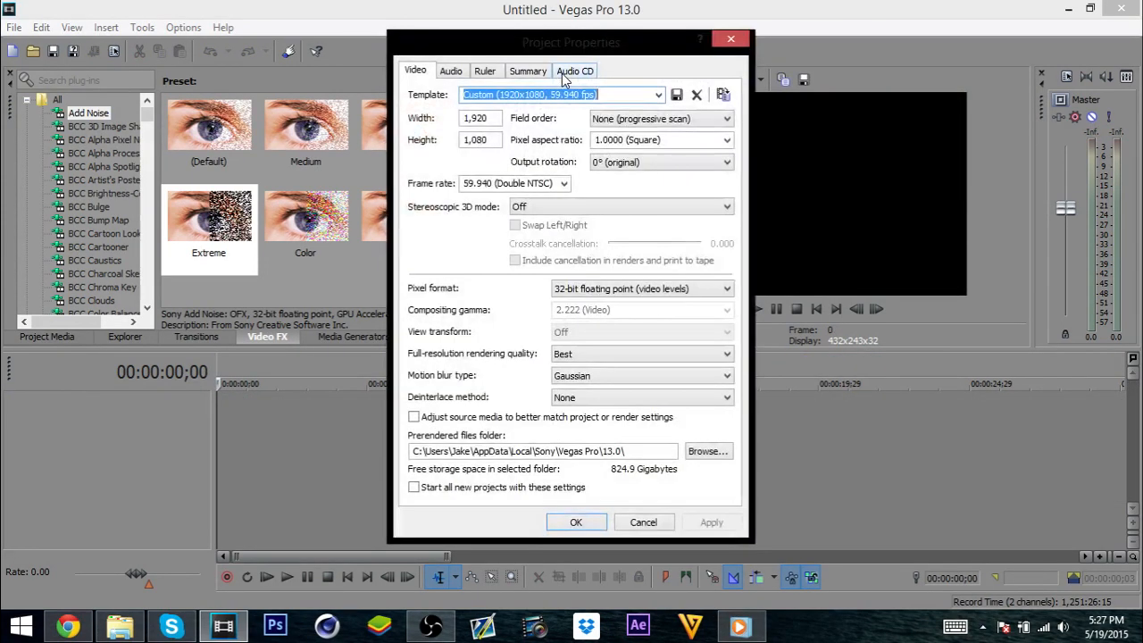
left_click_drag(584, 38, 575, 111)
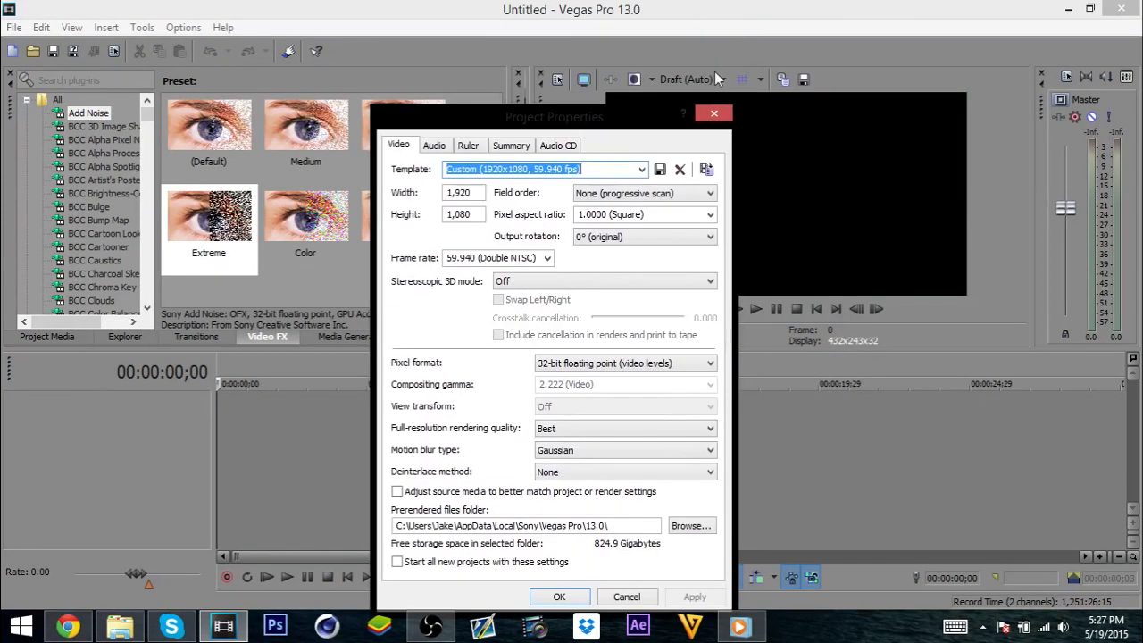
key("Escape")
Step: In the project's video properties, choose 32-bit floating point (video levels) as pixel format and None (progressive scan) as field order
left_click(558, 80)
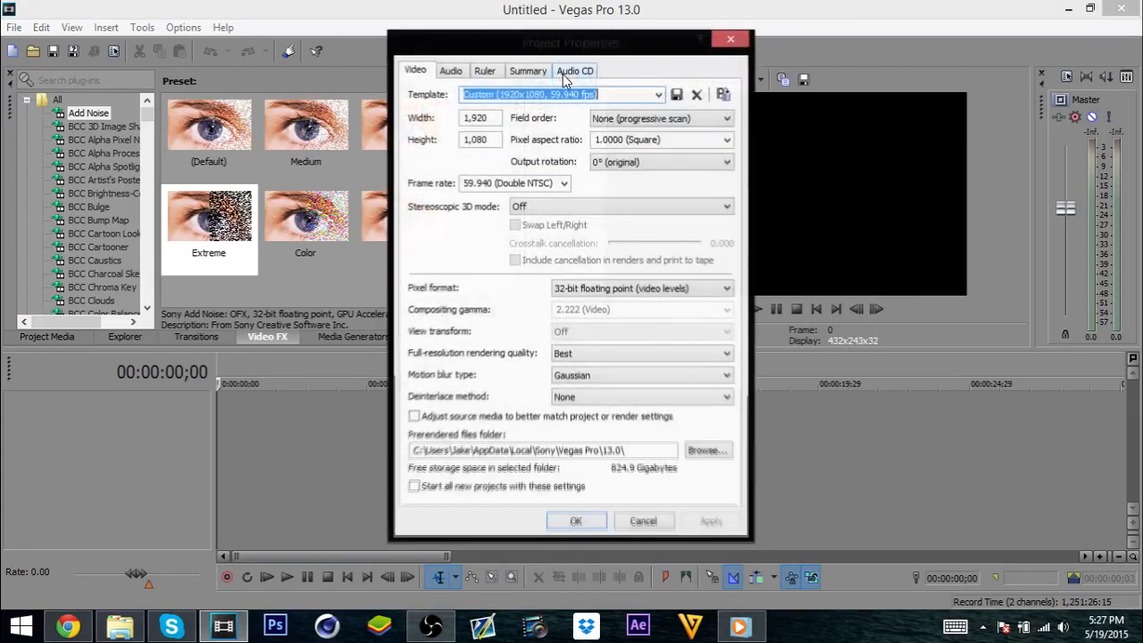
left_click(488, 185)
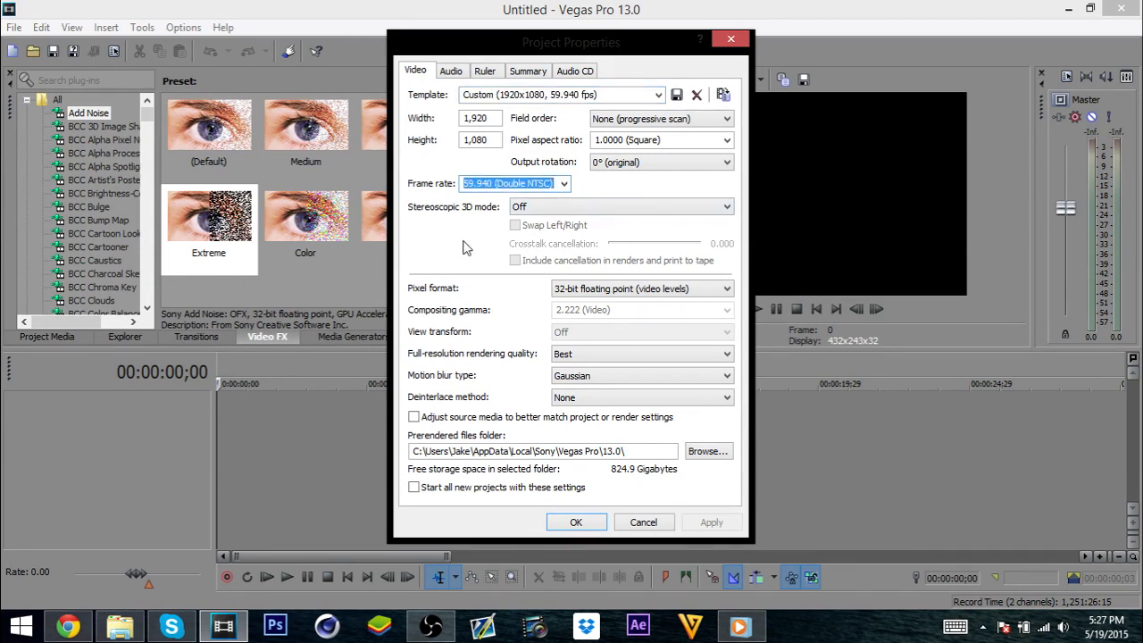
left_click(616, 290)
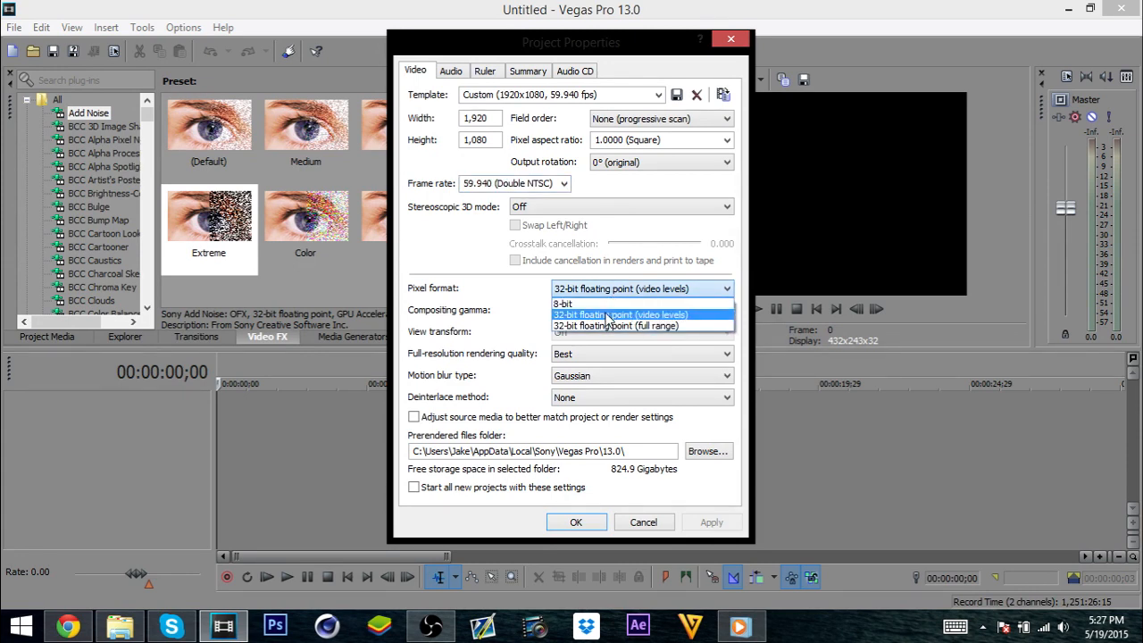
left_click(607, 316)
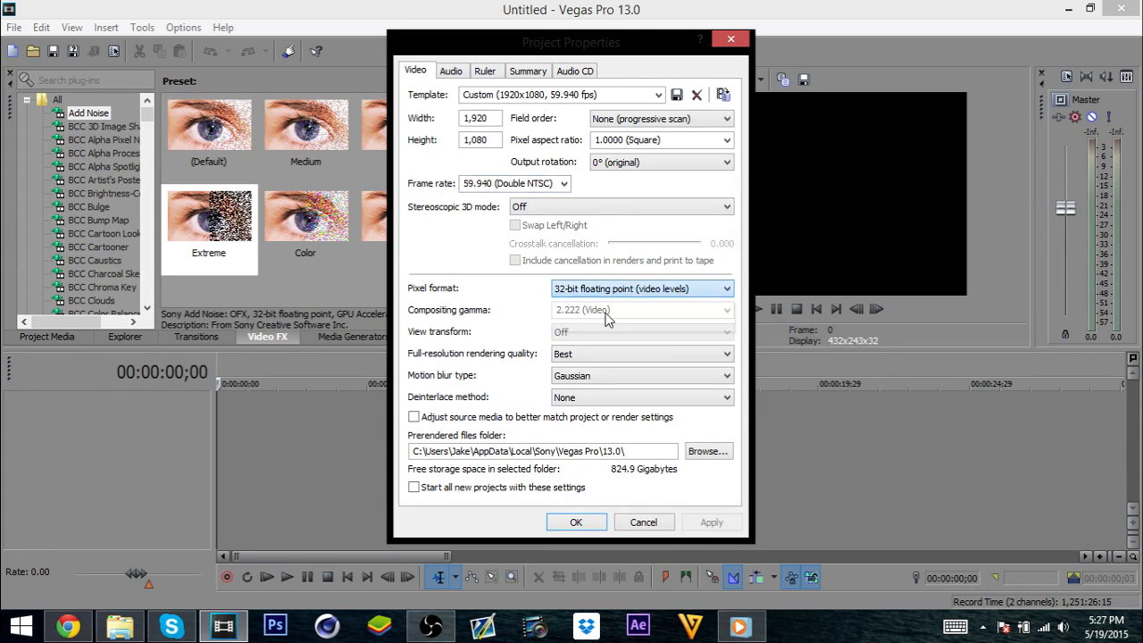
left_click(627, 114)
left_click(630, 134)
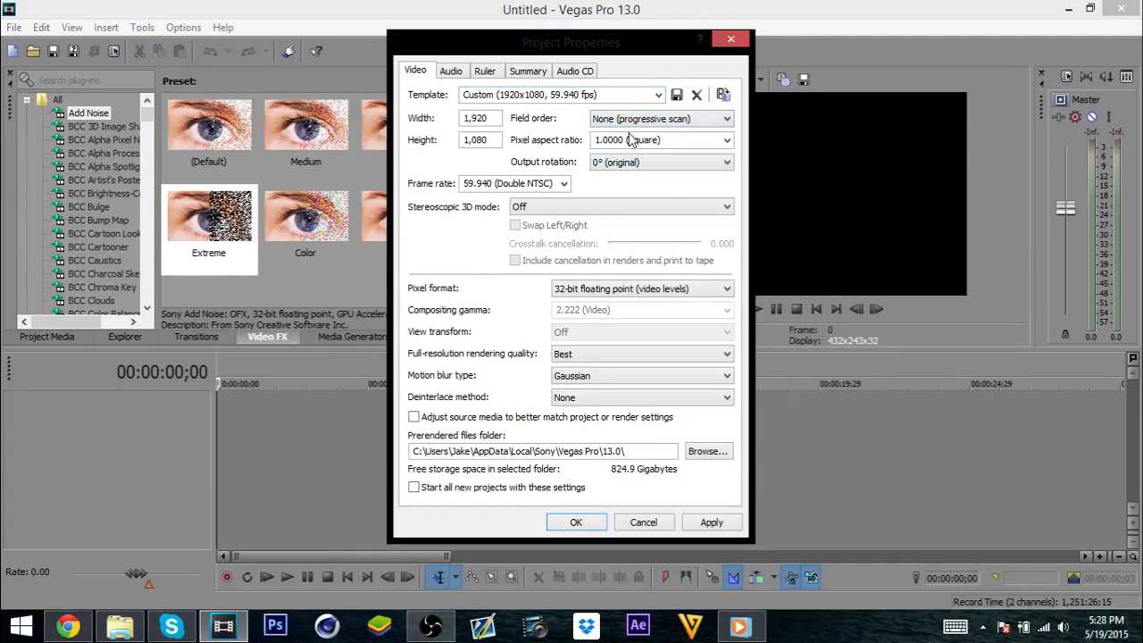
Step: Choose Off for stereoscopic 3D mode and Best for full-resolution rendering quality, and apply the project properties
left_click(549, 209)
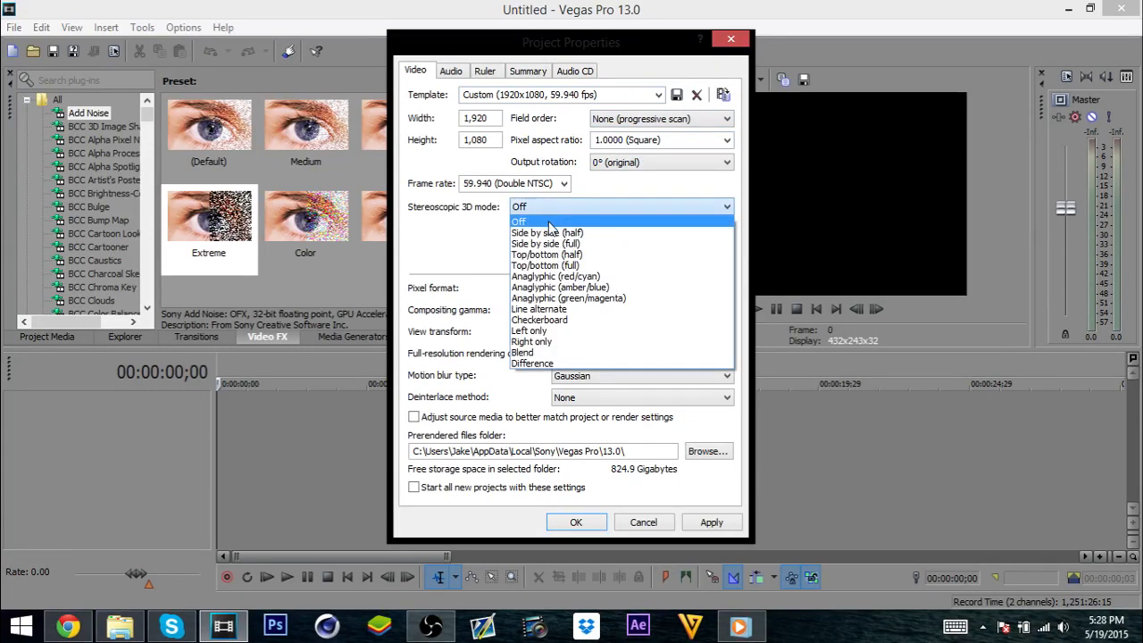
left_click(548, 226)
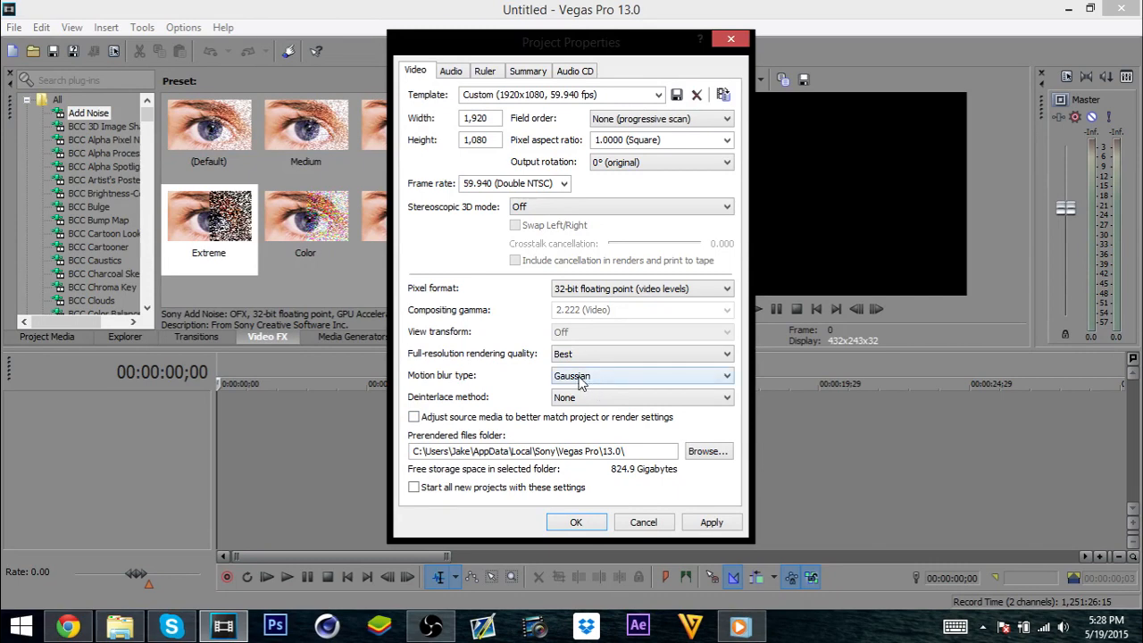
left_click(587, 354)
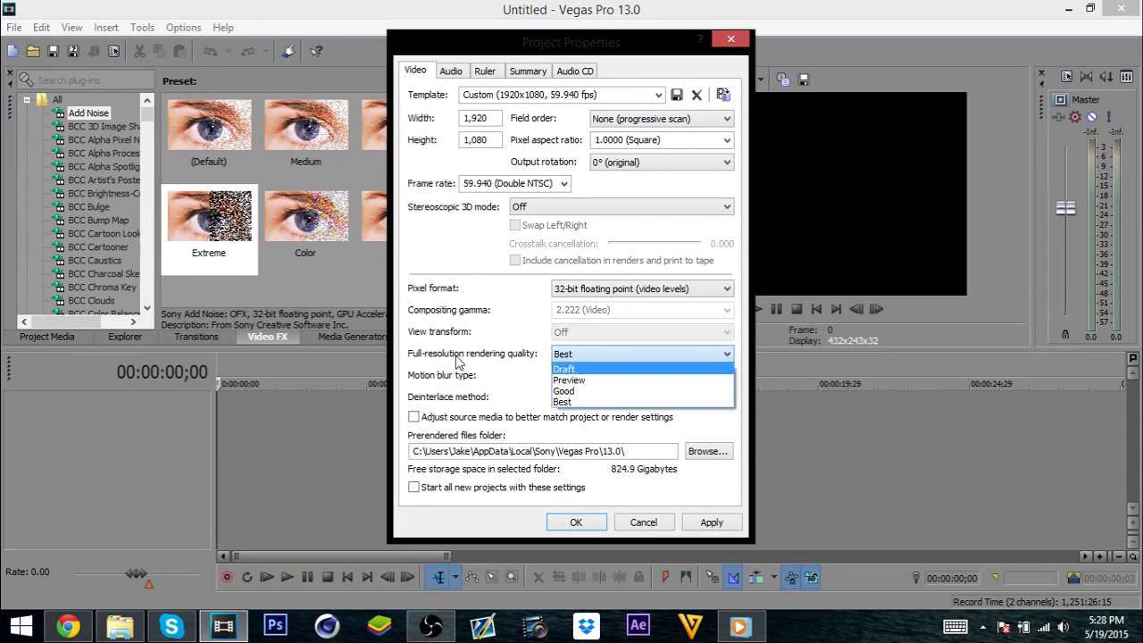
left_click(585, 402)
left_click(706, 523)
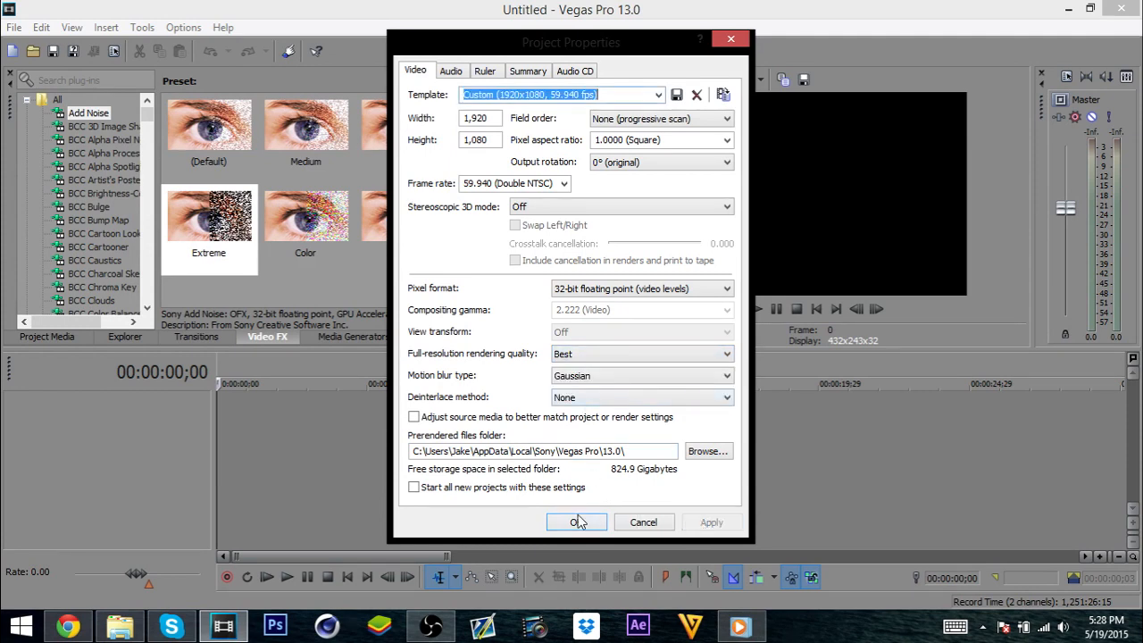
left_click(577, 522)
Step: Import the Segment_0001 clips kopie 2, kopie 3 and kopie 4 from the Rise Clips folder without matching the project settings to the media
left_click(288, 443)
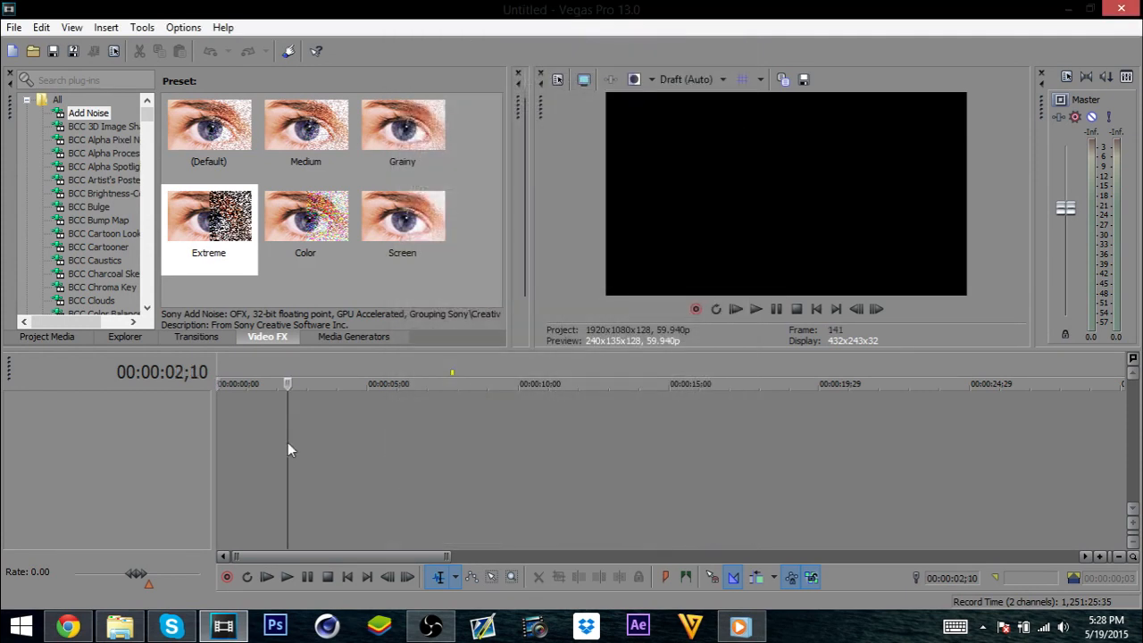
left_click(60, 330)
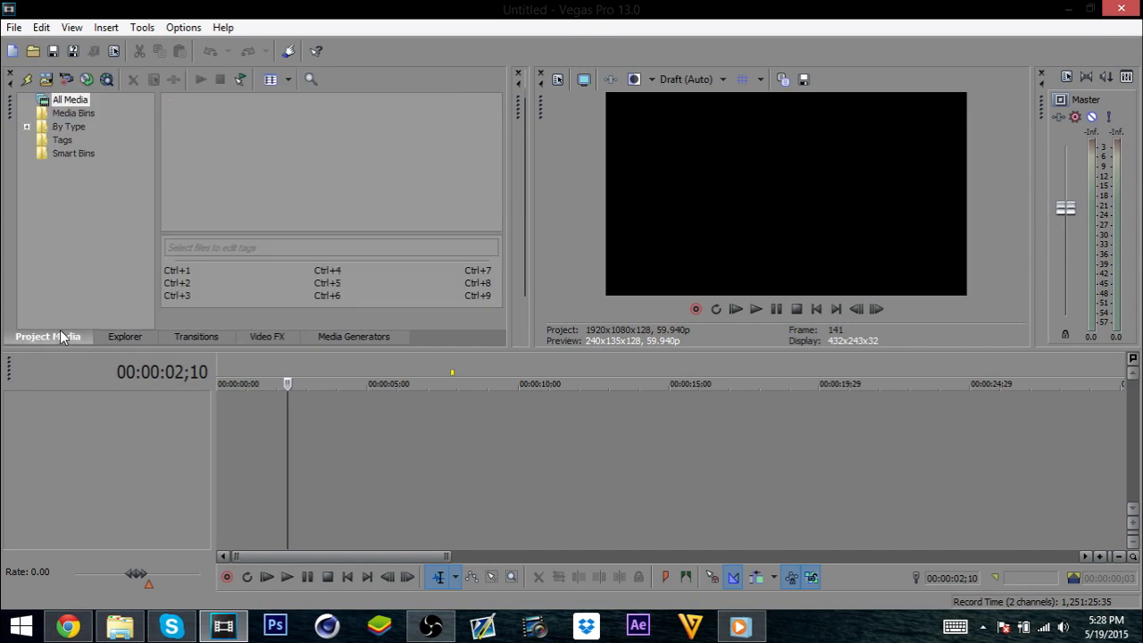
left_click(14, 27)
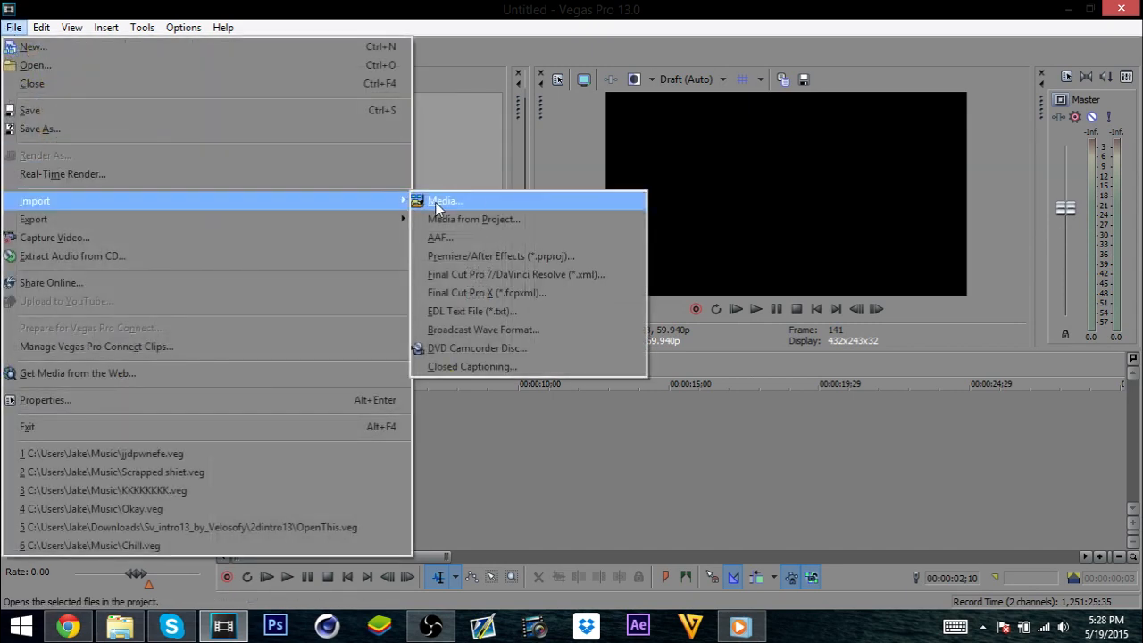
left_click(435, 202)
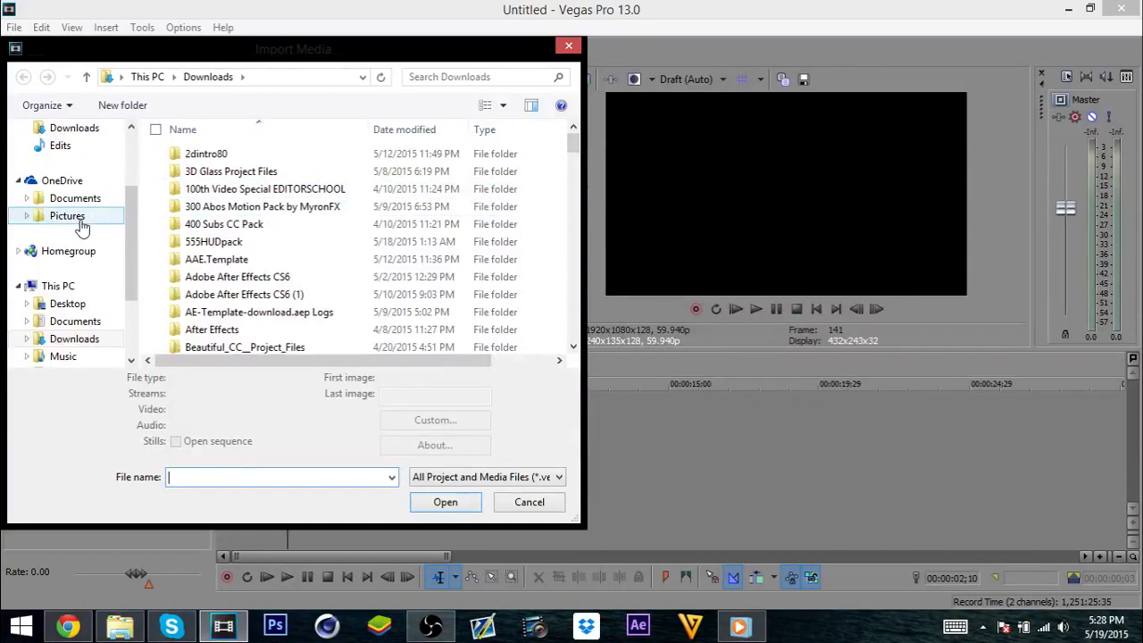
scroll(73, 156, "up", 2)
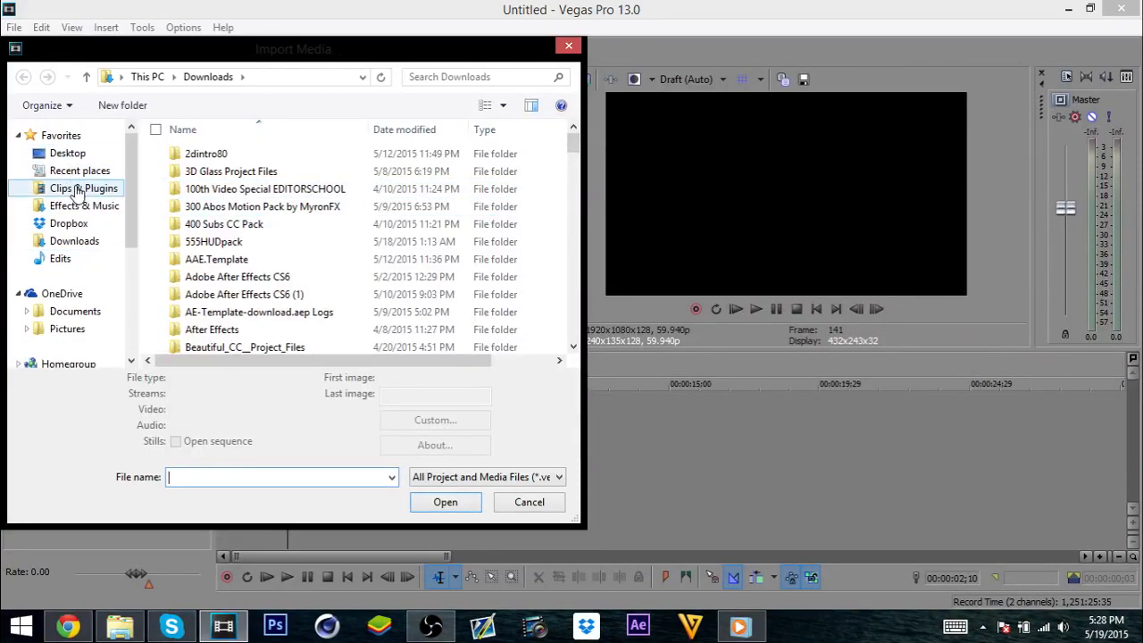
left_click(78, 188)
double_click(214, 178)
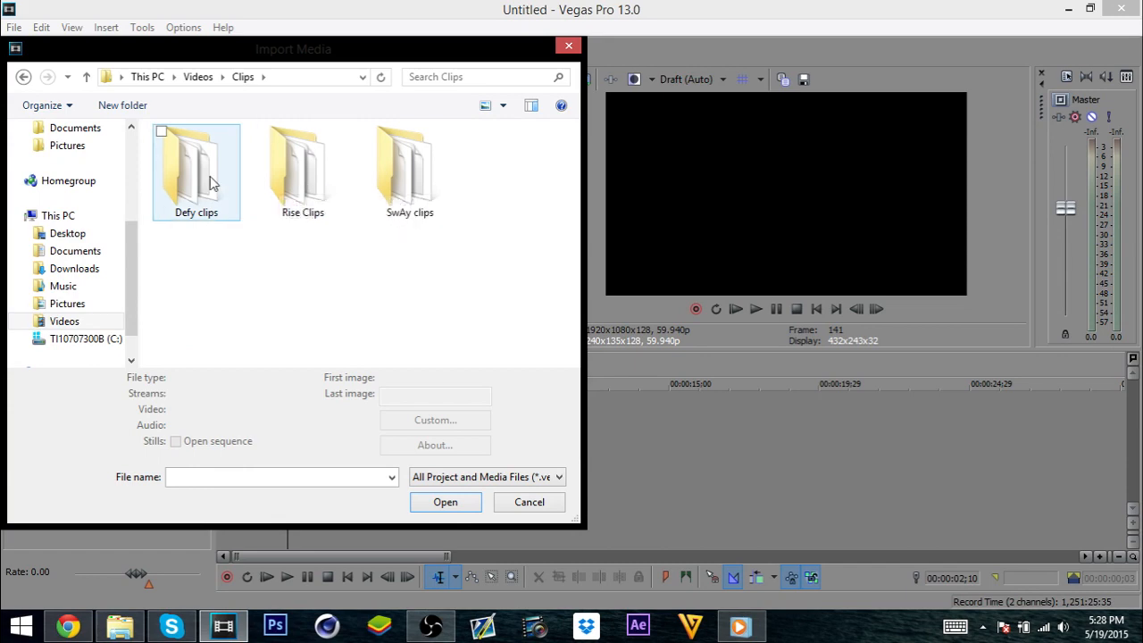
double_click(301, 165)
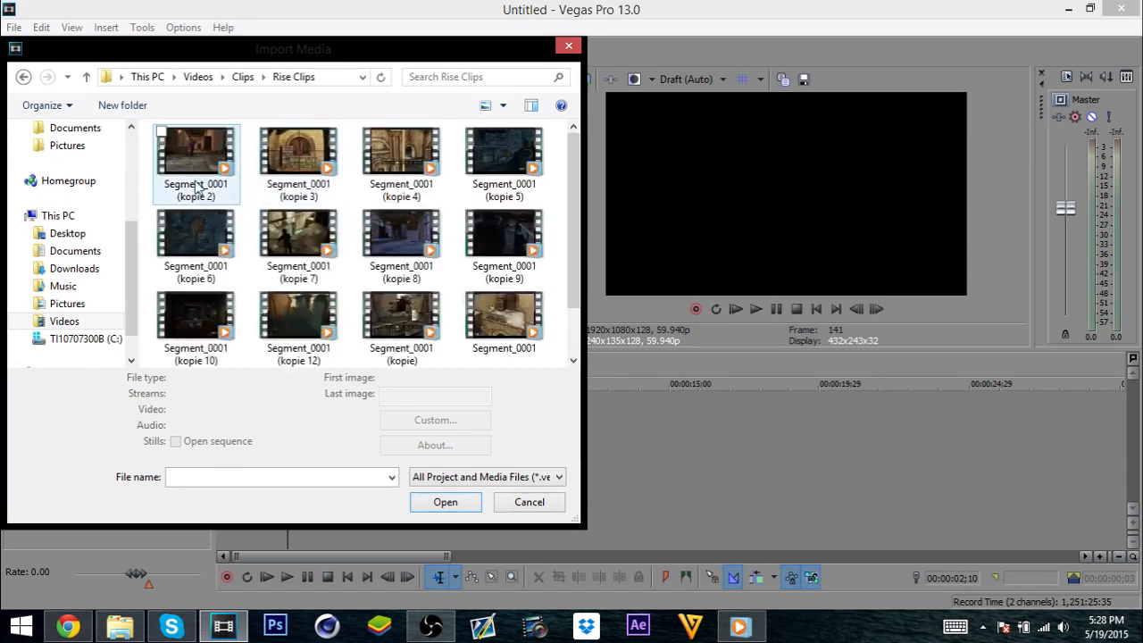
left_click(393, 170, "shift")
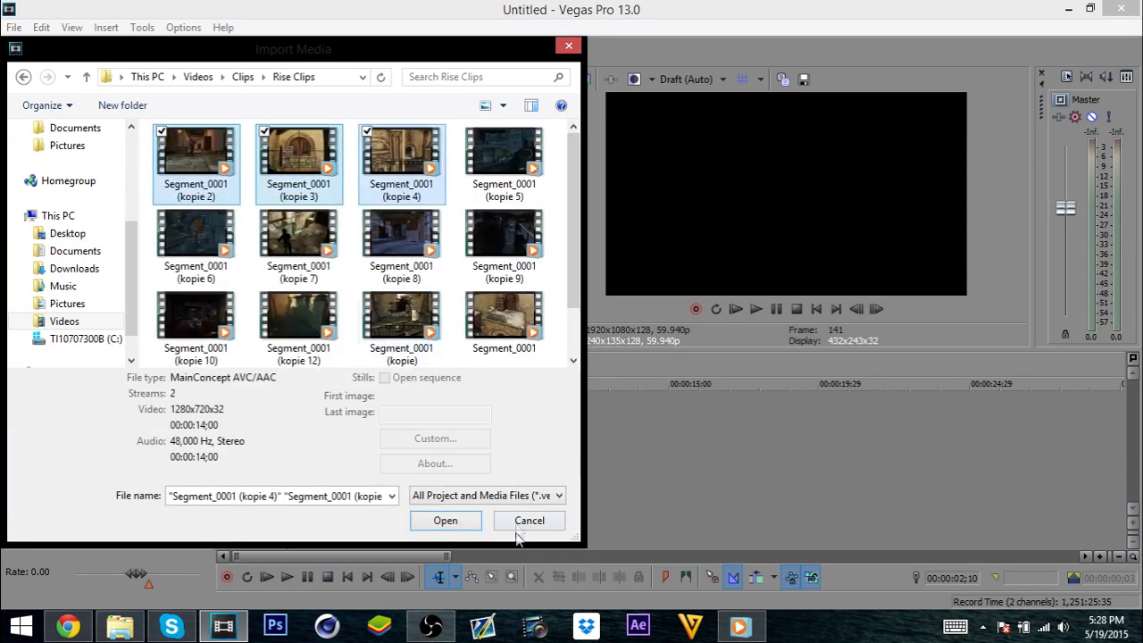
left_click(446, 520)
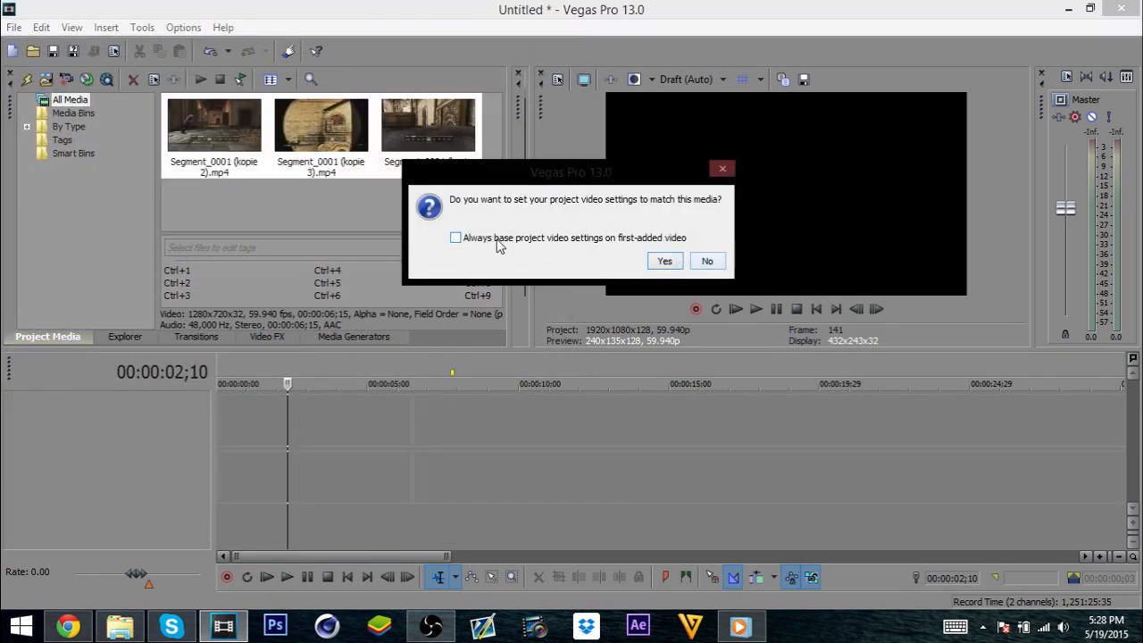
left_click(707, 263)
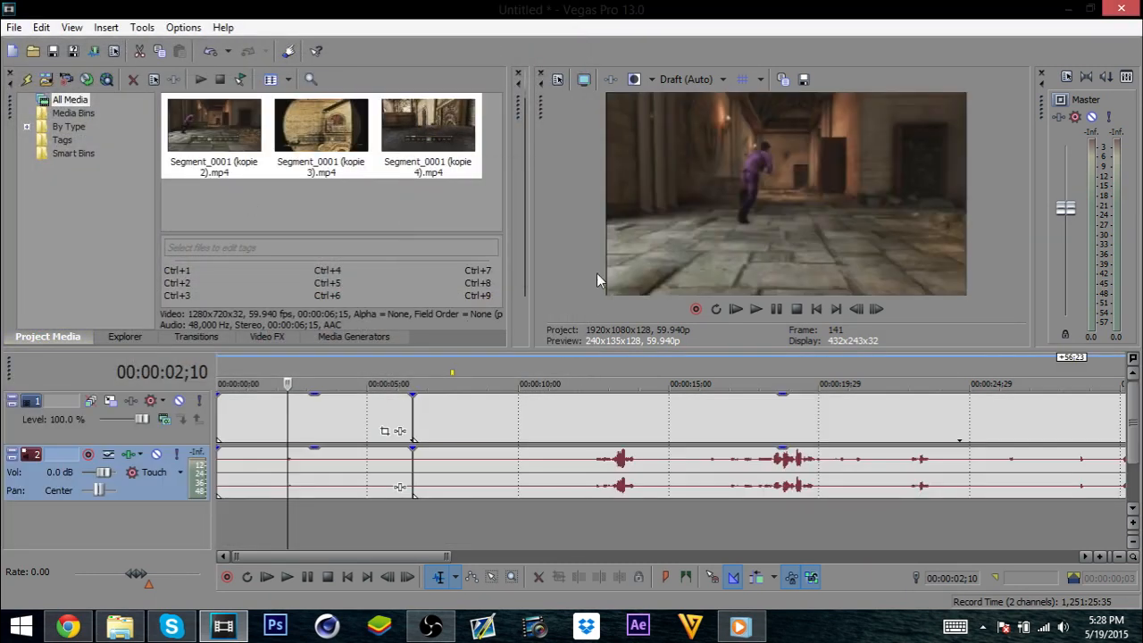
Step: Disable resampling and turn off Maintain aspect ratio for the first video clip on the timeline
left_click(350, 418)
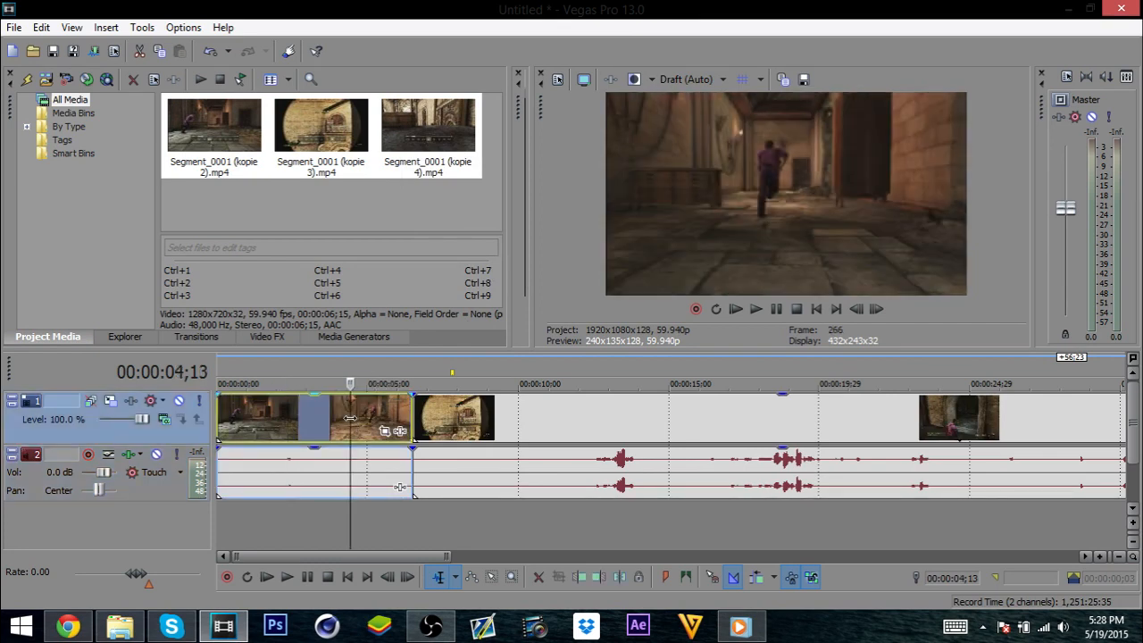
right_click(351, 422)
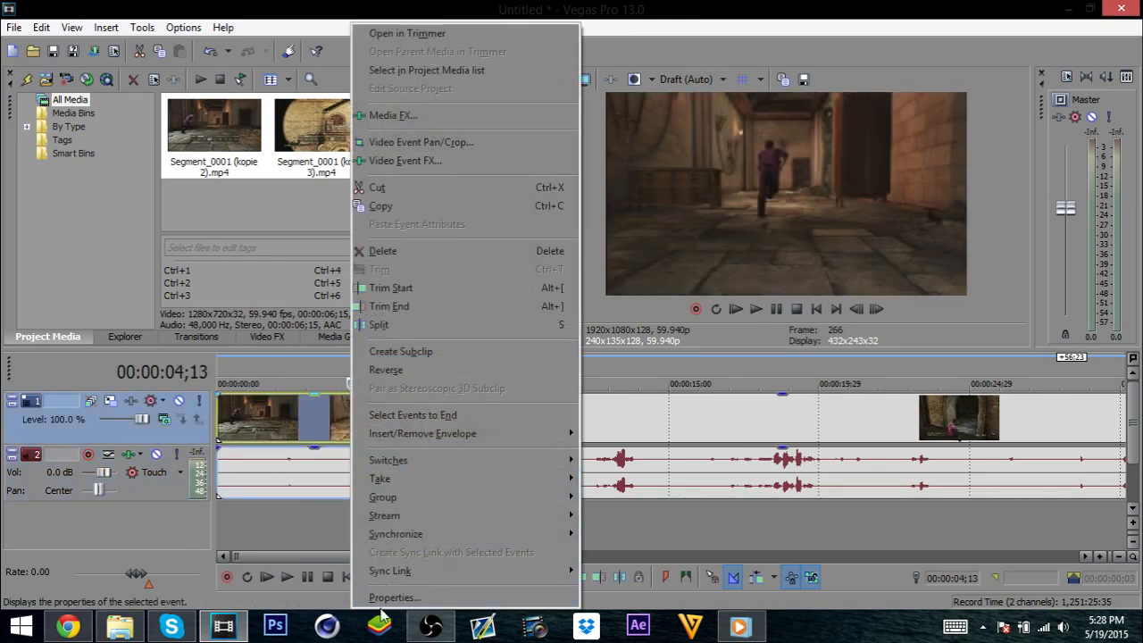
left_click(282, 410)
right_click(283, 410)
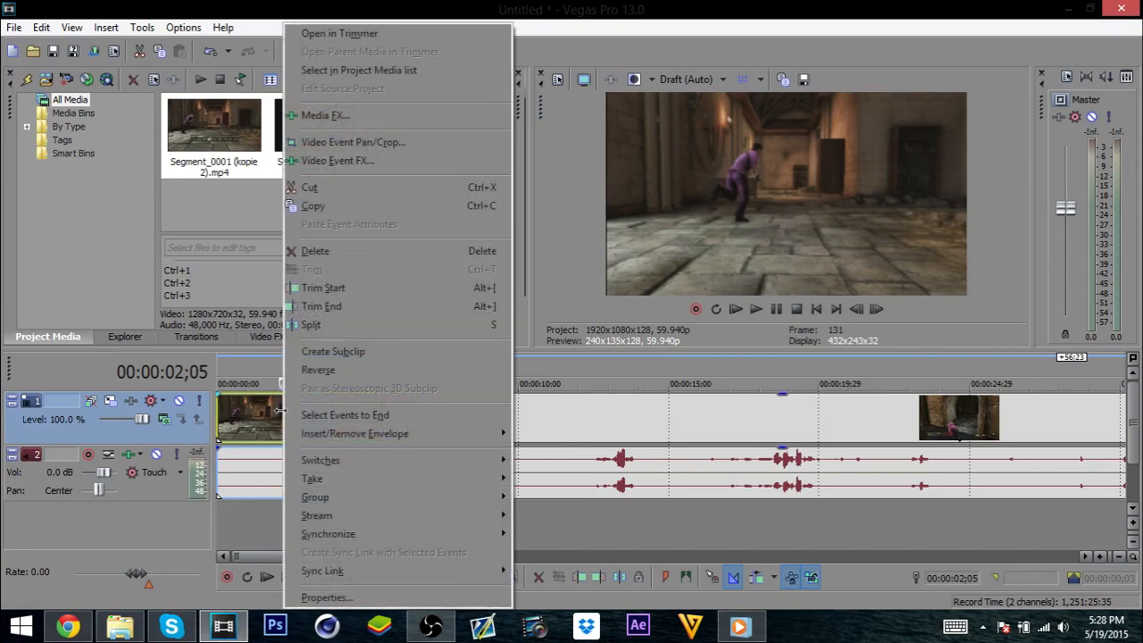
left_click(311, 599)
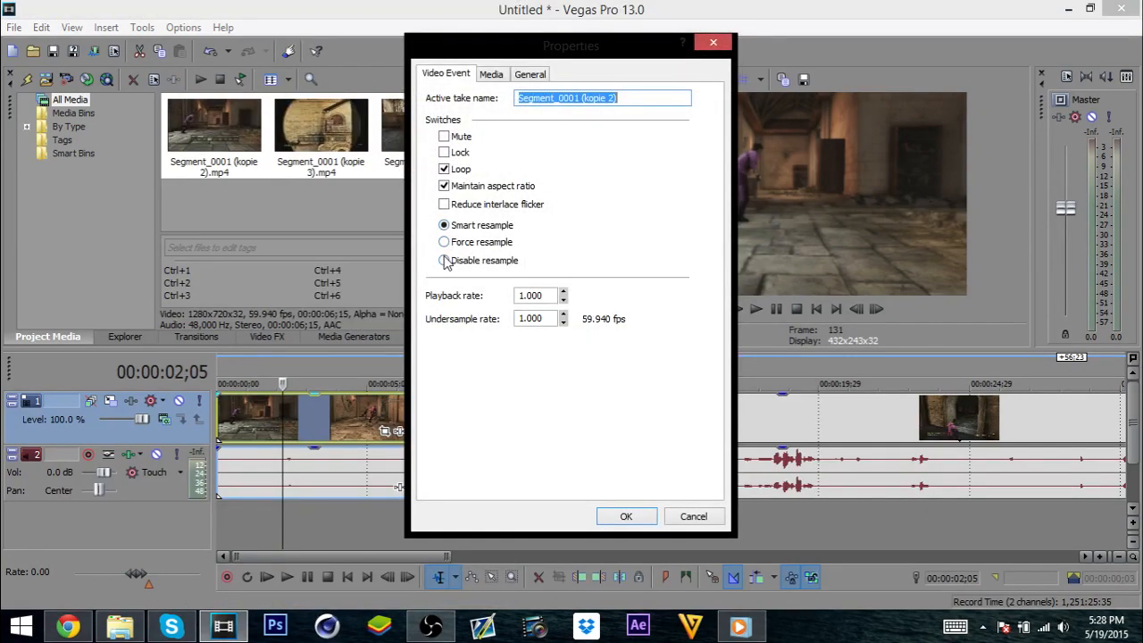
left_click(444, 261)
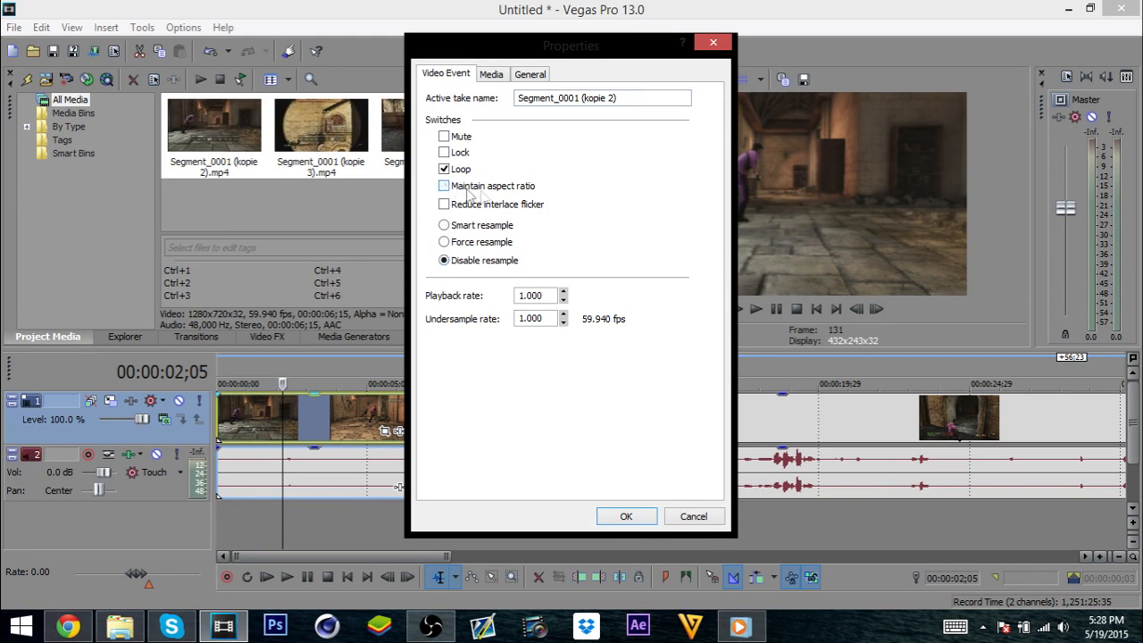
left_click(619, 518)
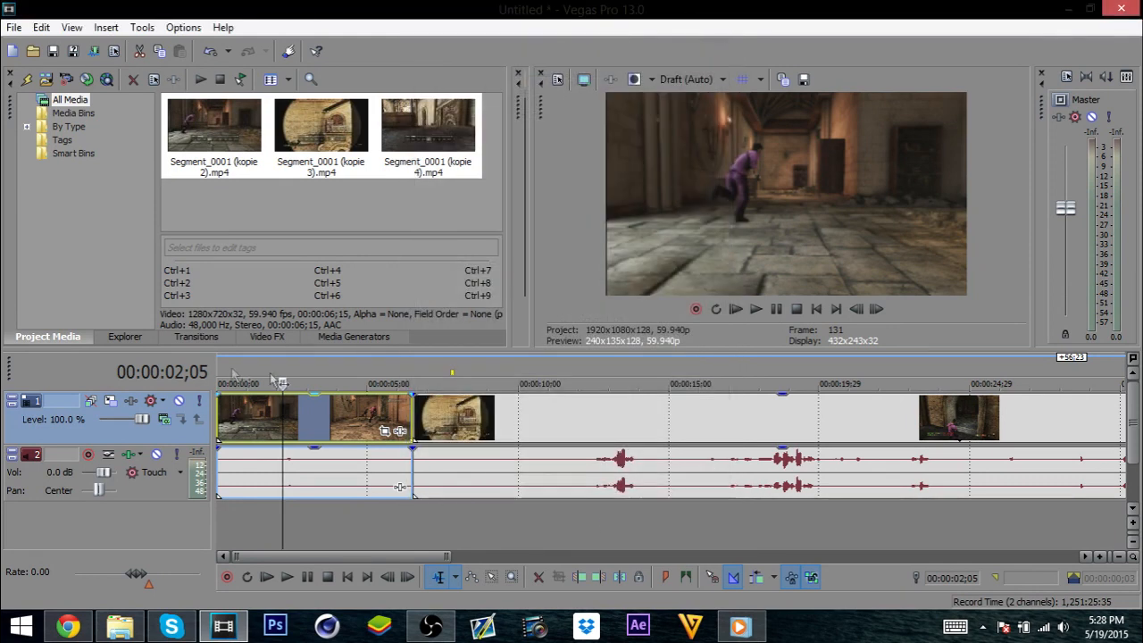
Step: Play back part of the first timeline clip and pause it to check the picture
left_click(255, 412)
key("space")
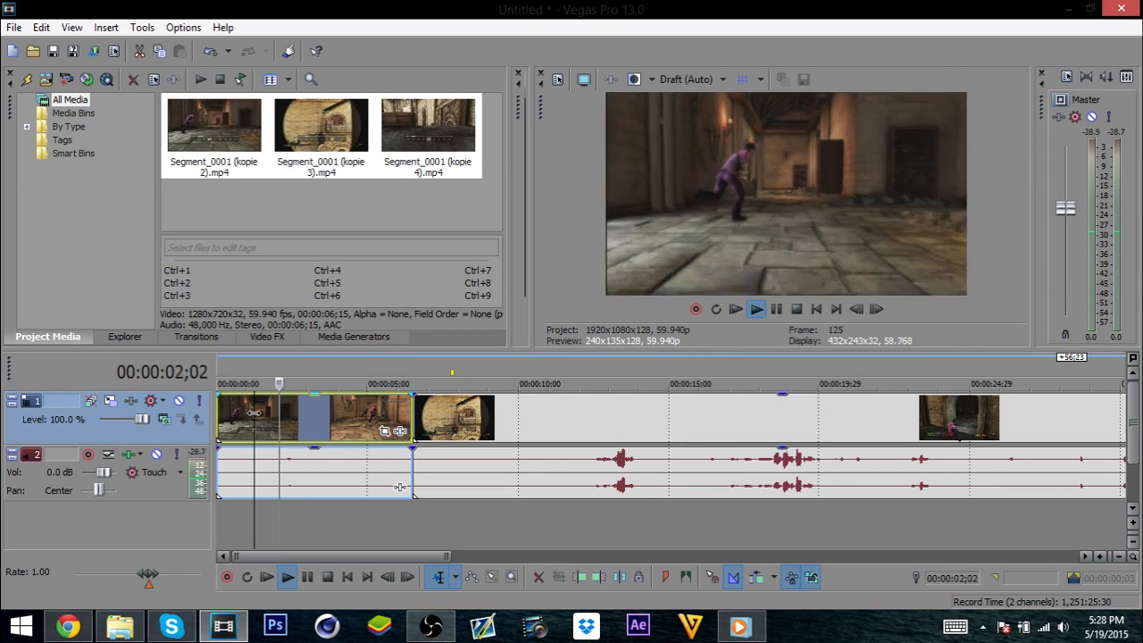
key("Return")
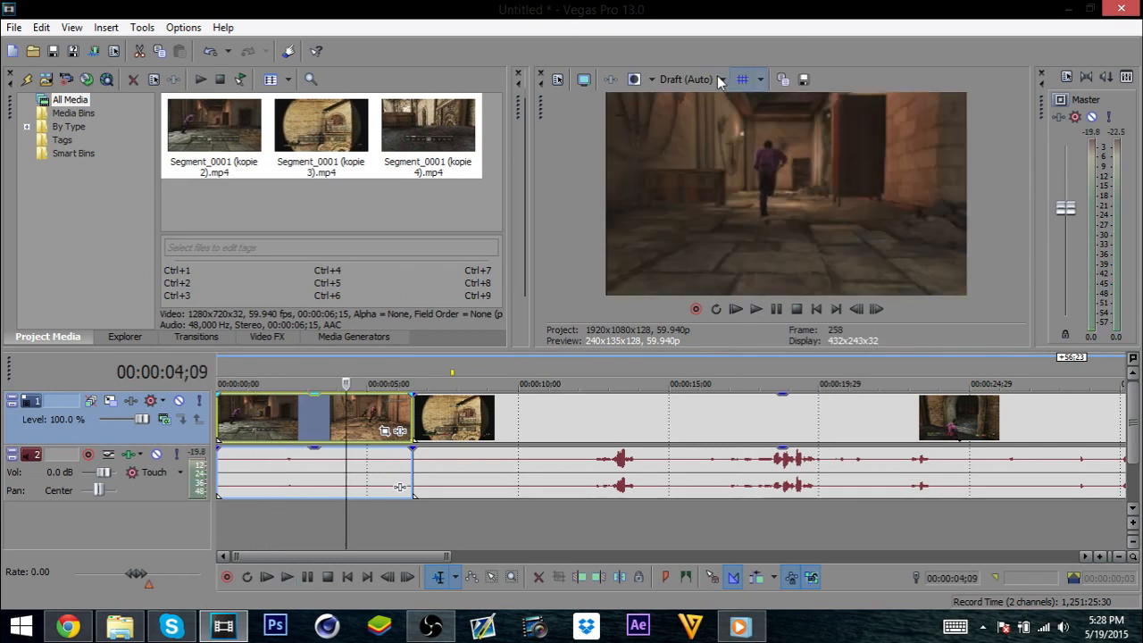
Step: Set the video preview quality to Best (Full)
left_click(721, 79)
mouse_move(710, 159)
left_click(650, 177)
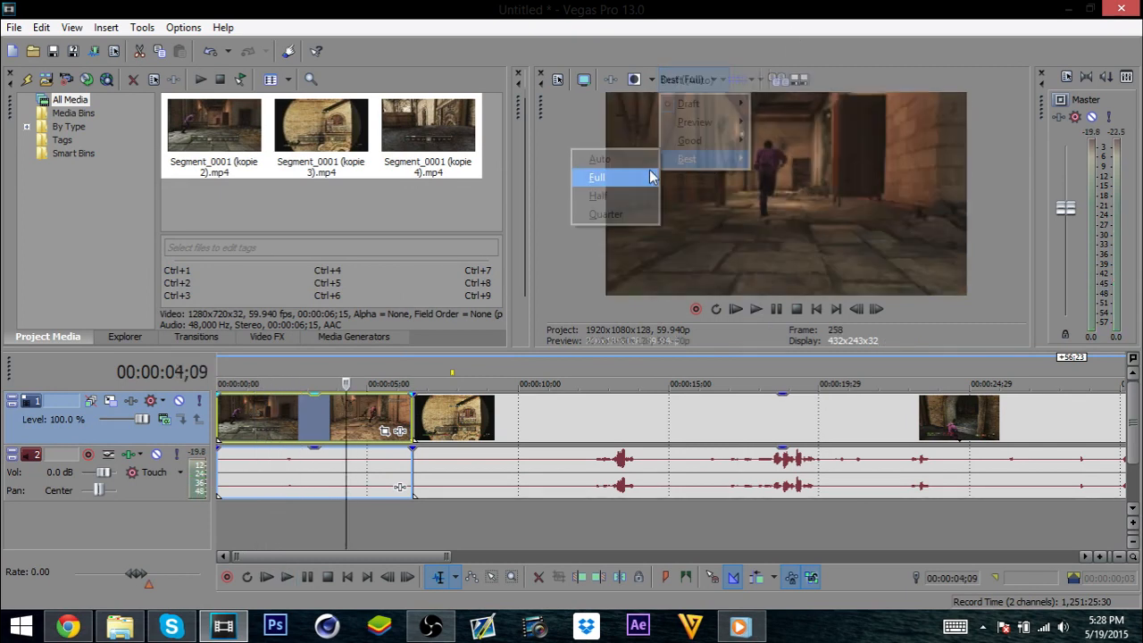
Step: Set the first video clip to Smart resample and turn on Maintain aspect ratio in its event properties
right_click(355, 432)
left_click(389, 589)
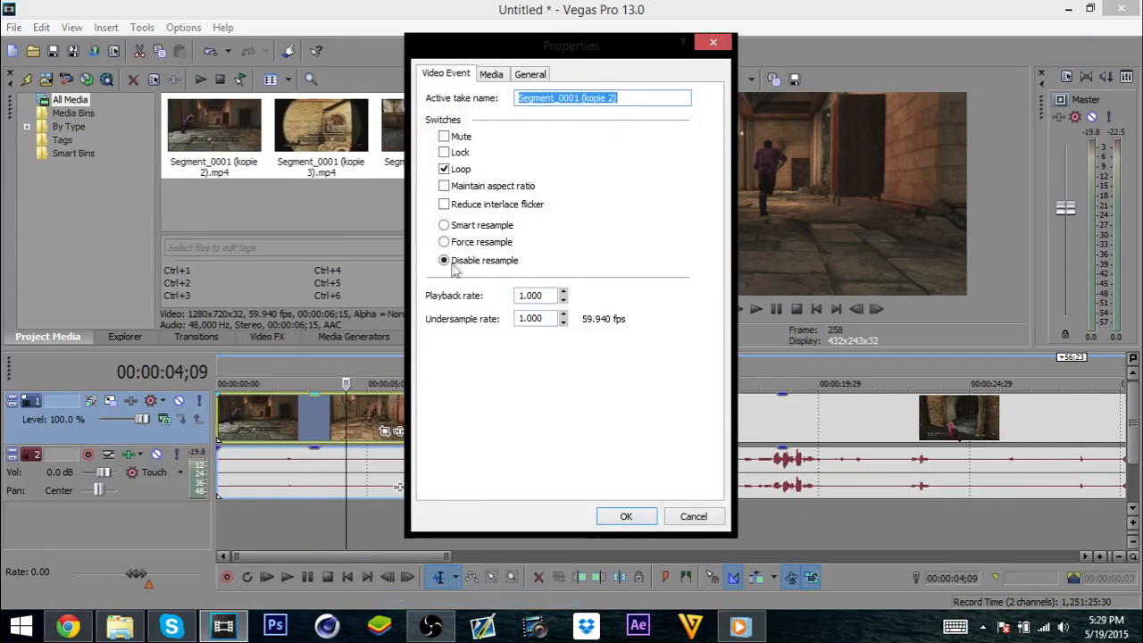
left_click(445, 225)
left_click(445, 186)
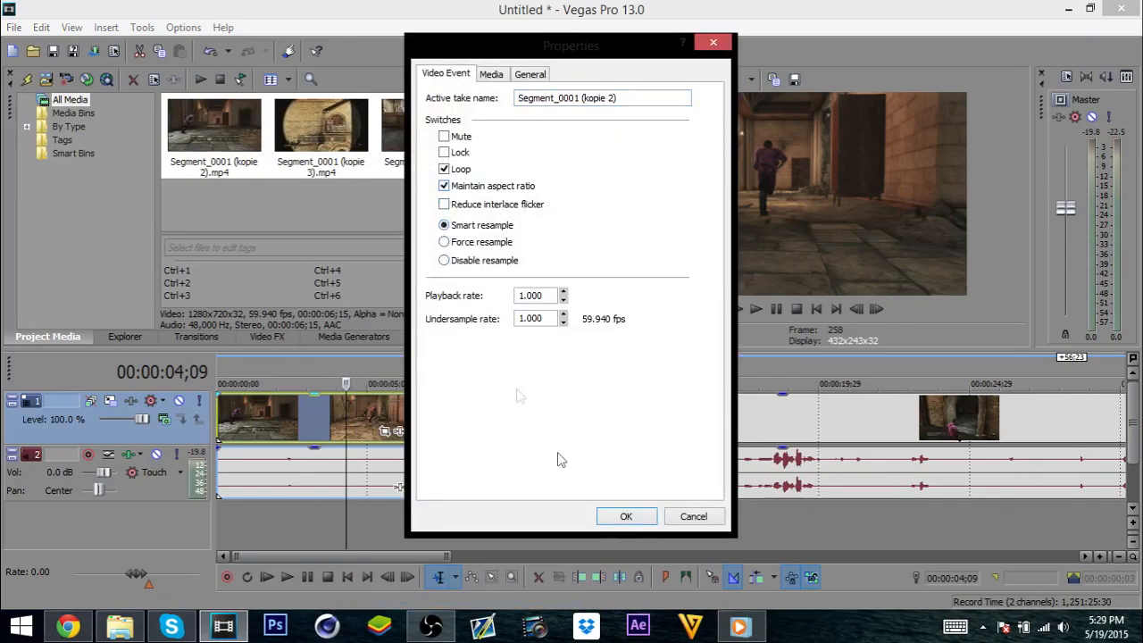
left_click(622, 517)
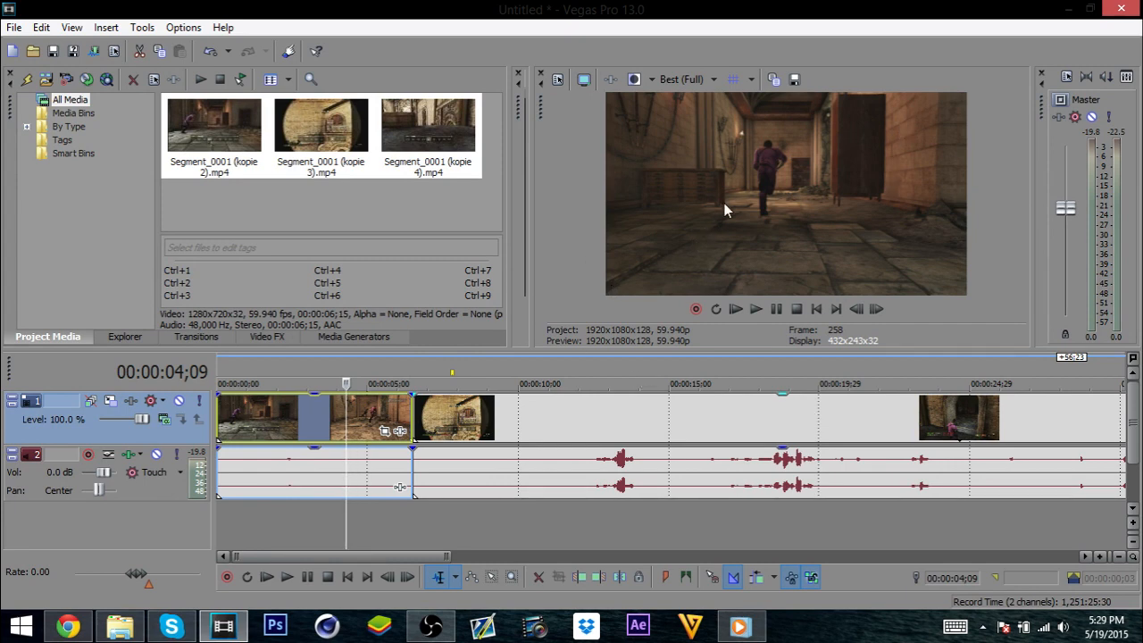
Step: Set the first video clip to Disable resample in its event properties
right_click(348, 413)
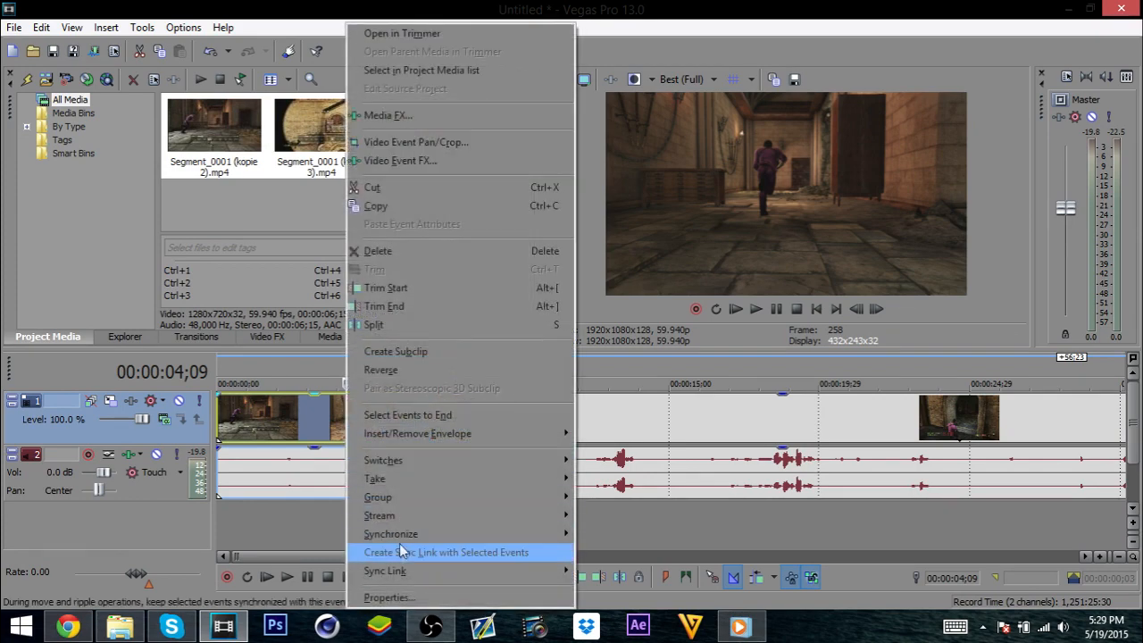
left_click(402, 599)
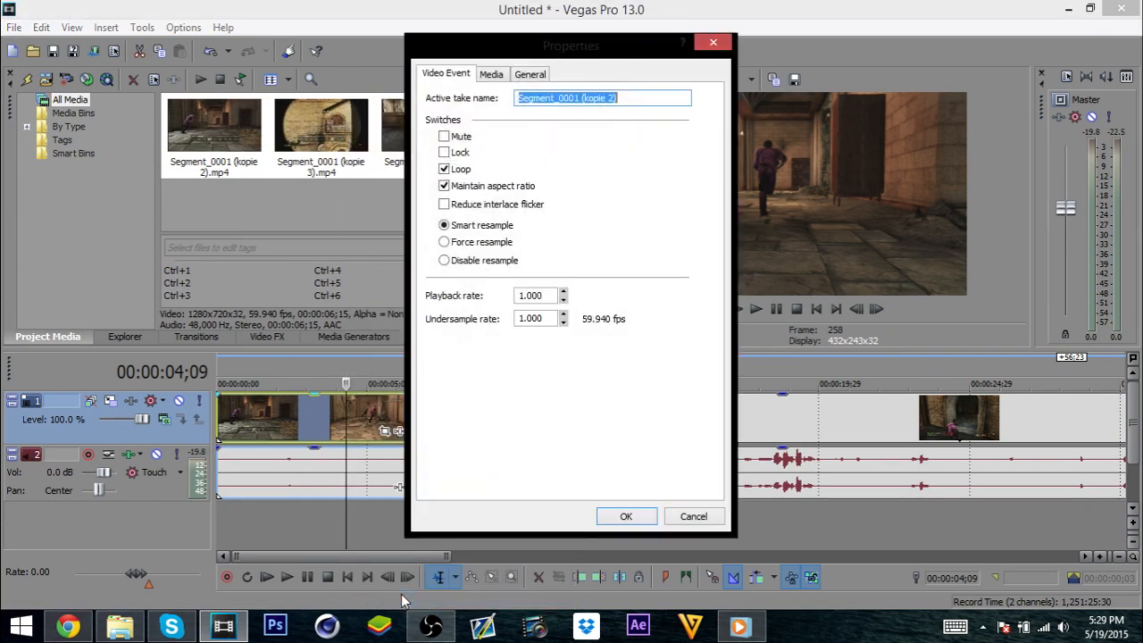
left_click_drag(563, 55, 396, 80)
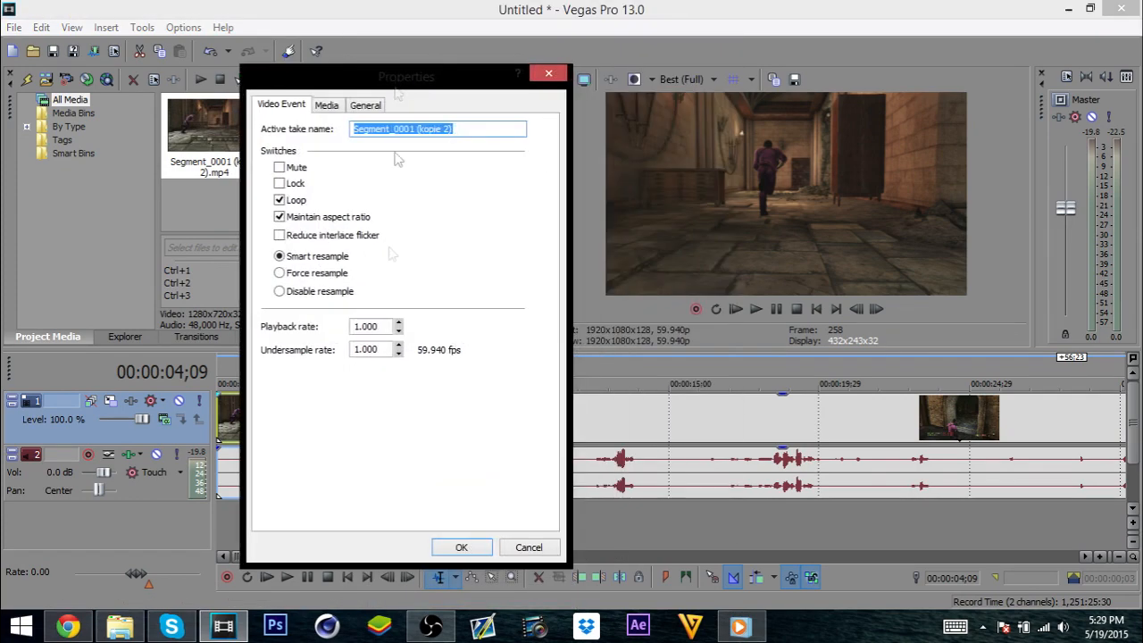
left_click(281, 295)
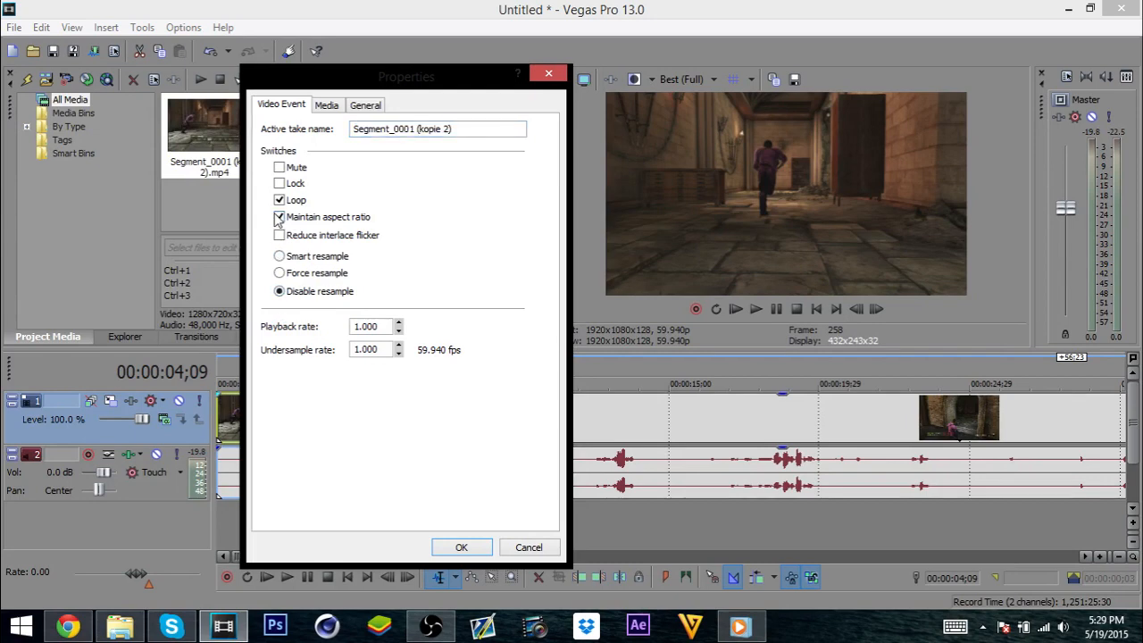
left_click(460, 547)
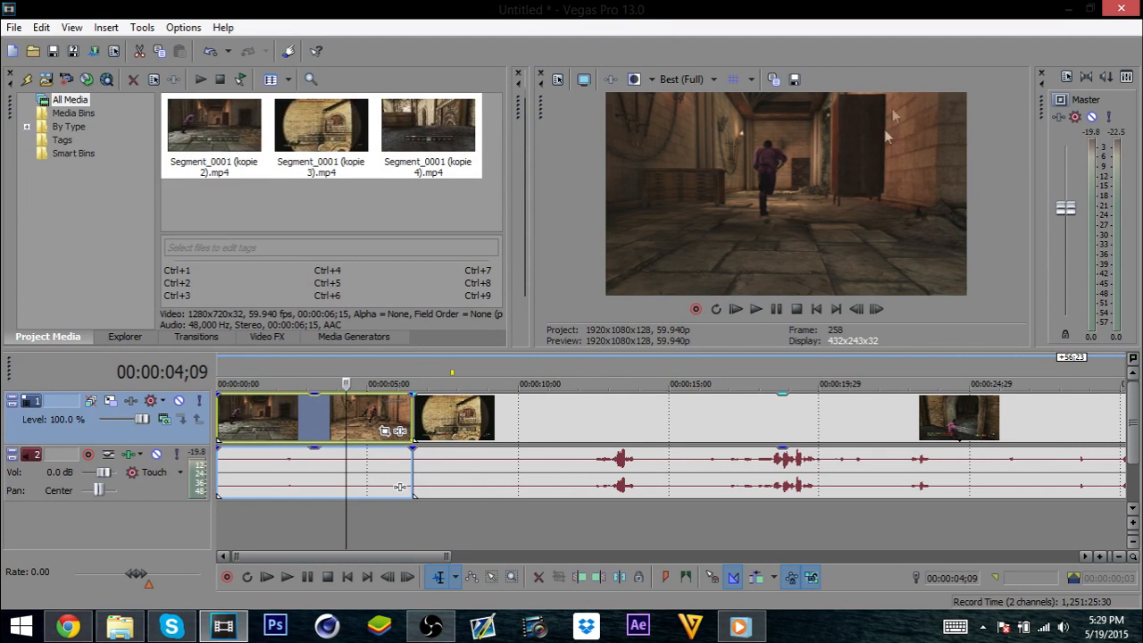
Step: Play back the first clip from partway in and set the video preview quality to Draft (Auto)
left_click(281, 422)
key("space")
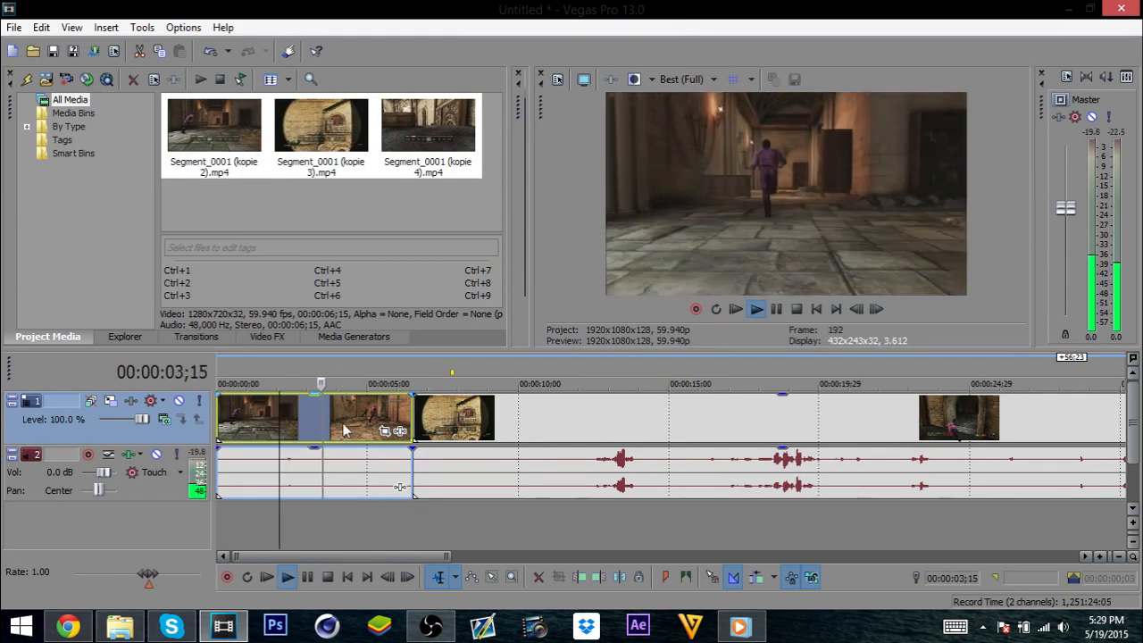
left_click(688, 78)
mouse_move(688, 101)
left_click(601, 102)
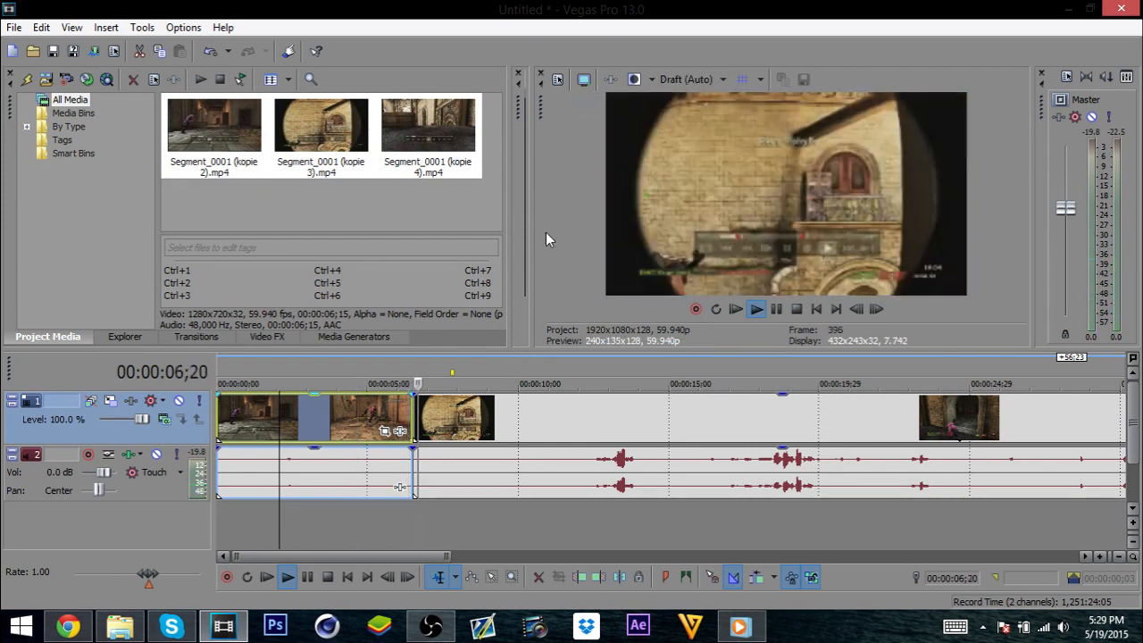
Step: Find the cut position frame by frame and split the first video clip at 00:00:03;26
left_click(343, 413)
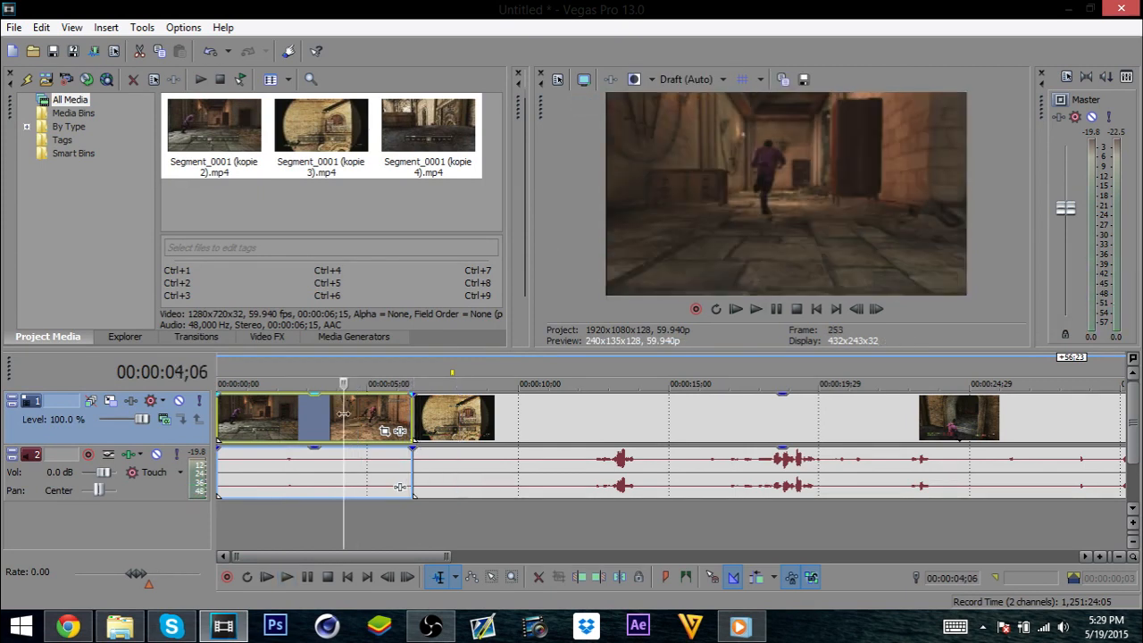
key("Left")
key("Left")
key("Left")
key("Left")
key("Left")
key("Left")
key("Left")
key("Left")
key("Left")
key("Left")
key("Left")
key("space")
key("space")
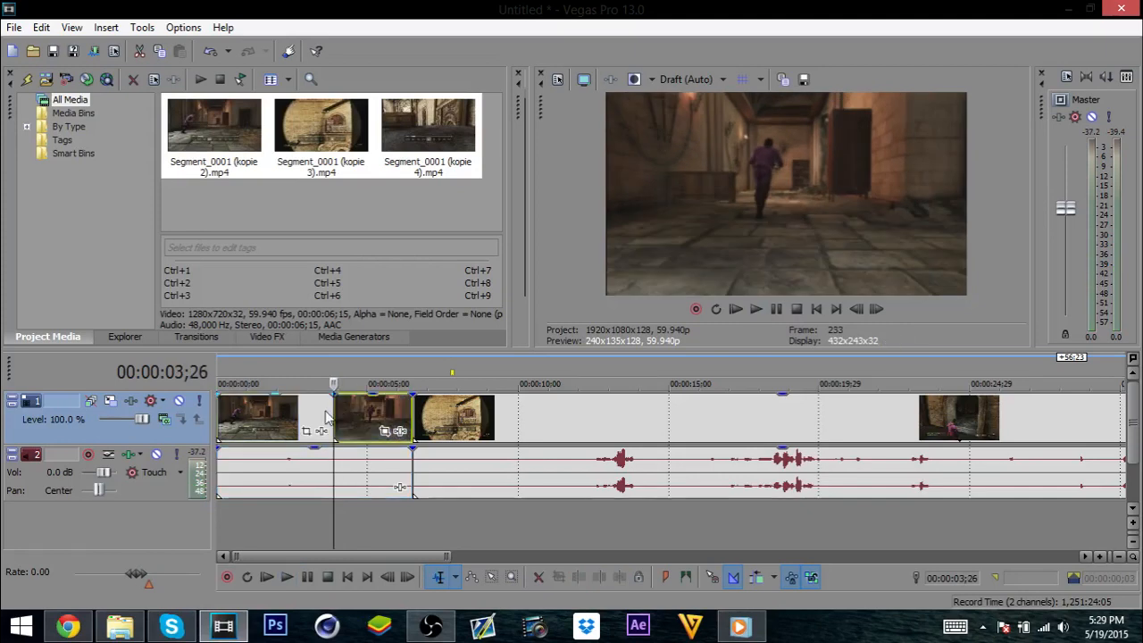
Step: Delete the part of the first video clip before the split and move the remaining piece to the start of the timeline
left_click(304, 411)
key("Delete")
left_click_drag(353, 418, 238, 420)
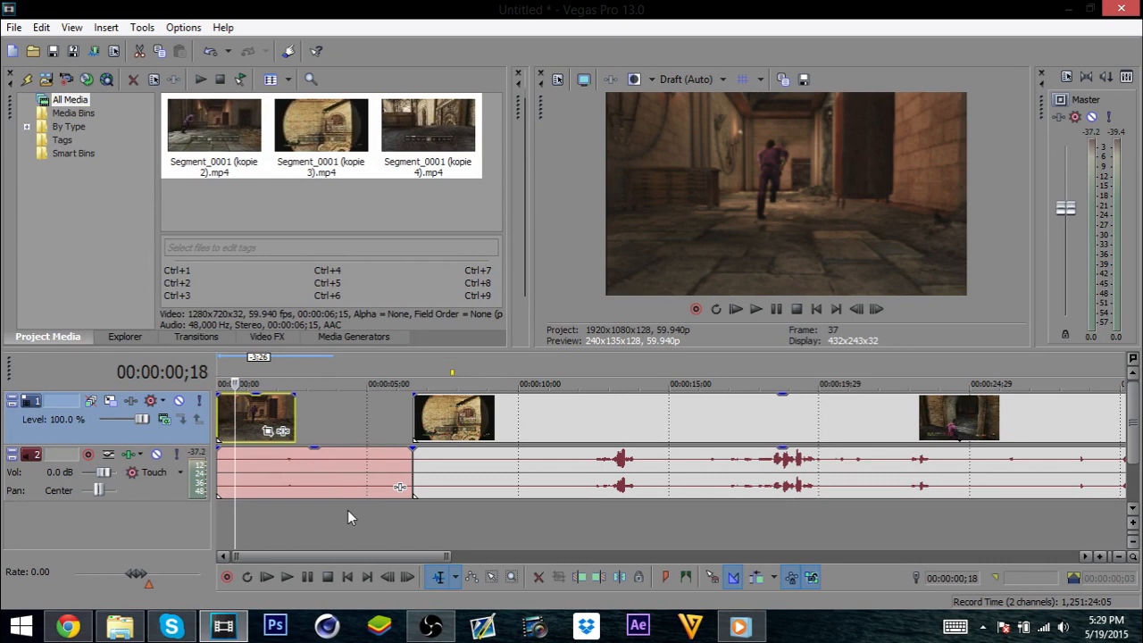
Step: Delete the first clip's audio event, followed by the entire audio track
left_click(324, 488)
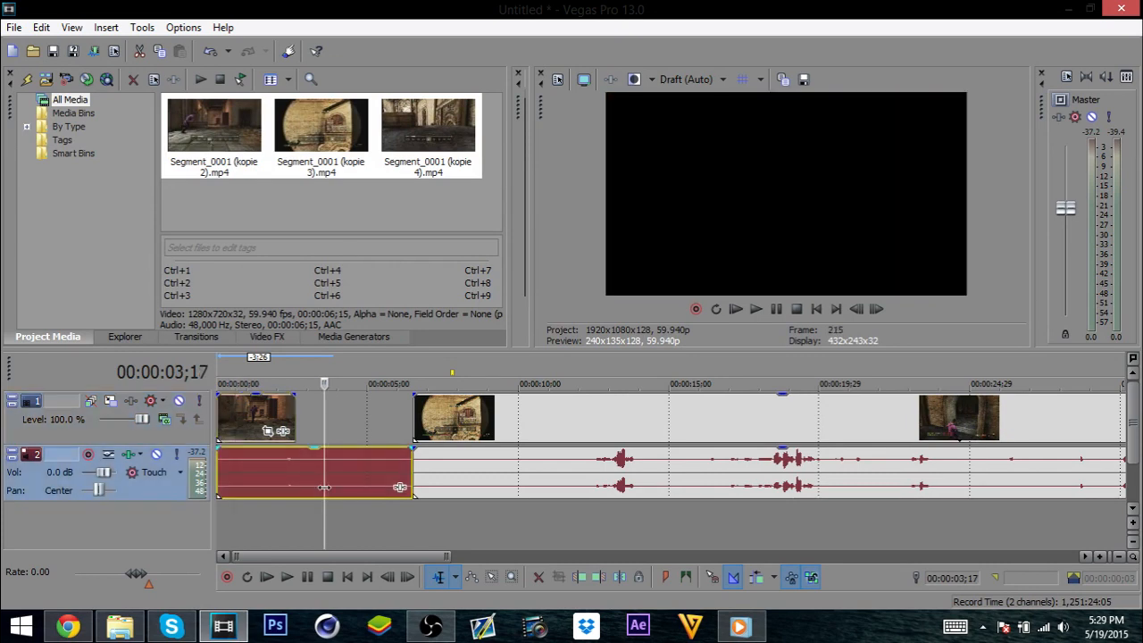
key("Delete")
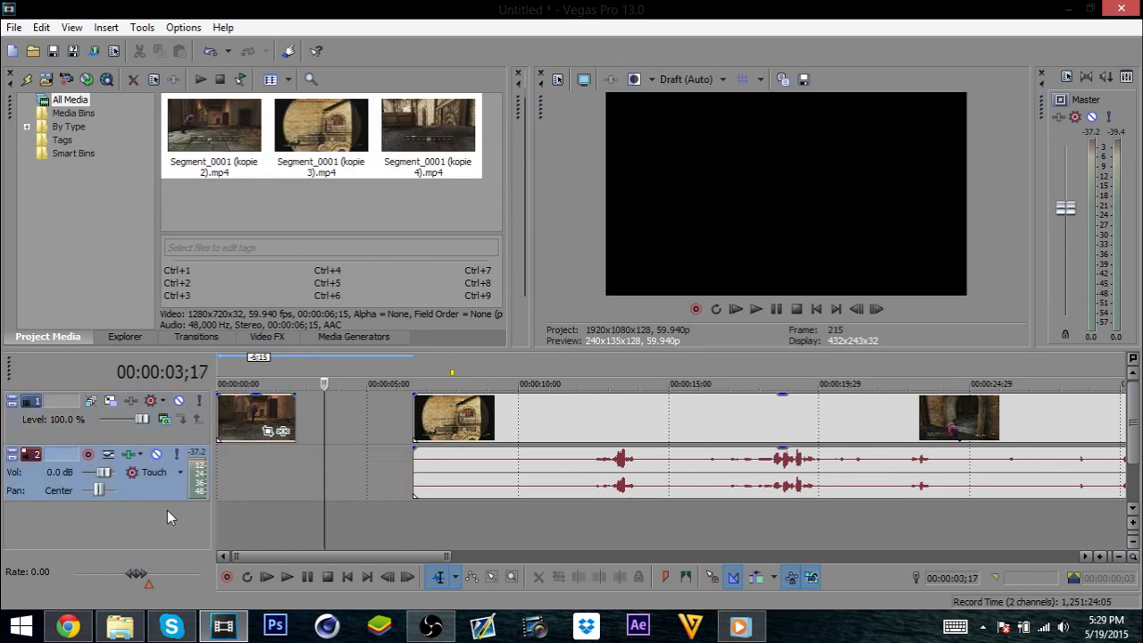
right_click(156, 488)
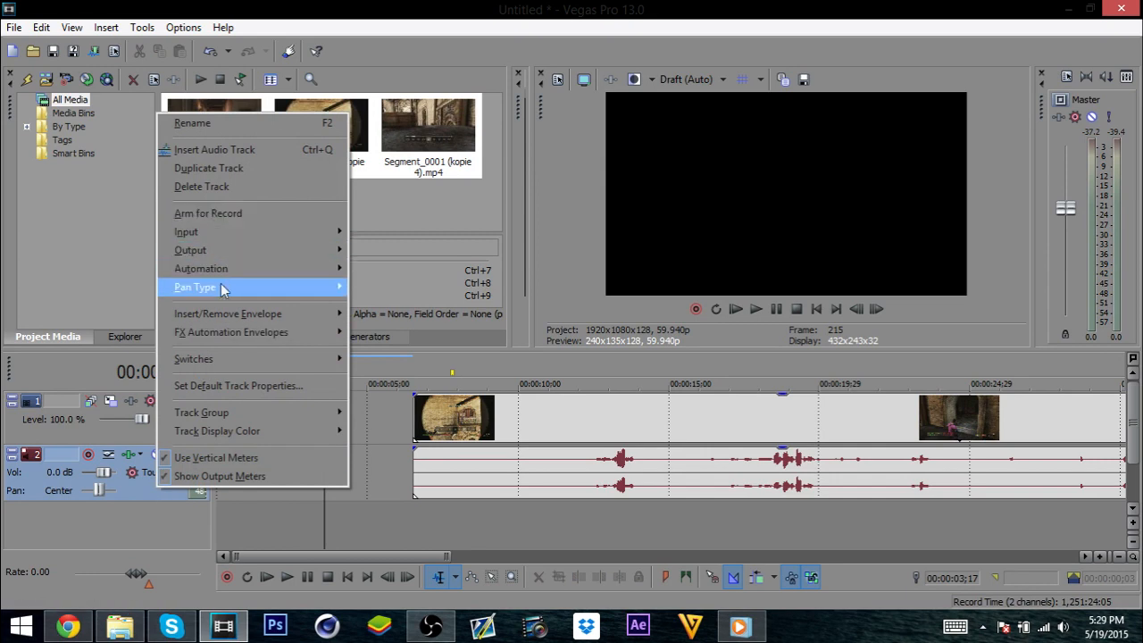
left_click(220, 189)
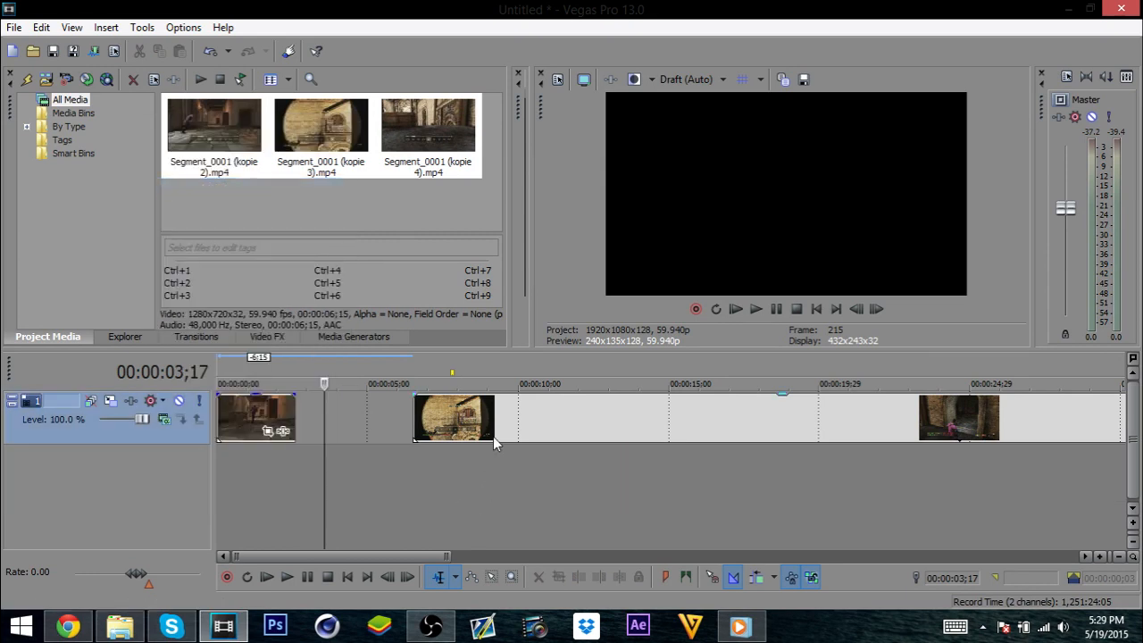
Step: Move the second video clip earlier so it starts right at the end of the first clip, and select the first clip
left_click_drag(487, 434, 369, 435)
left_click(272, 418)
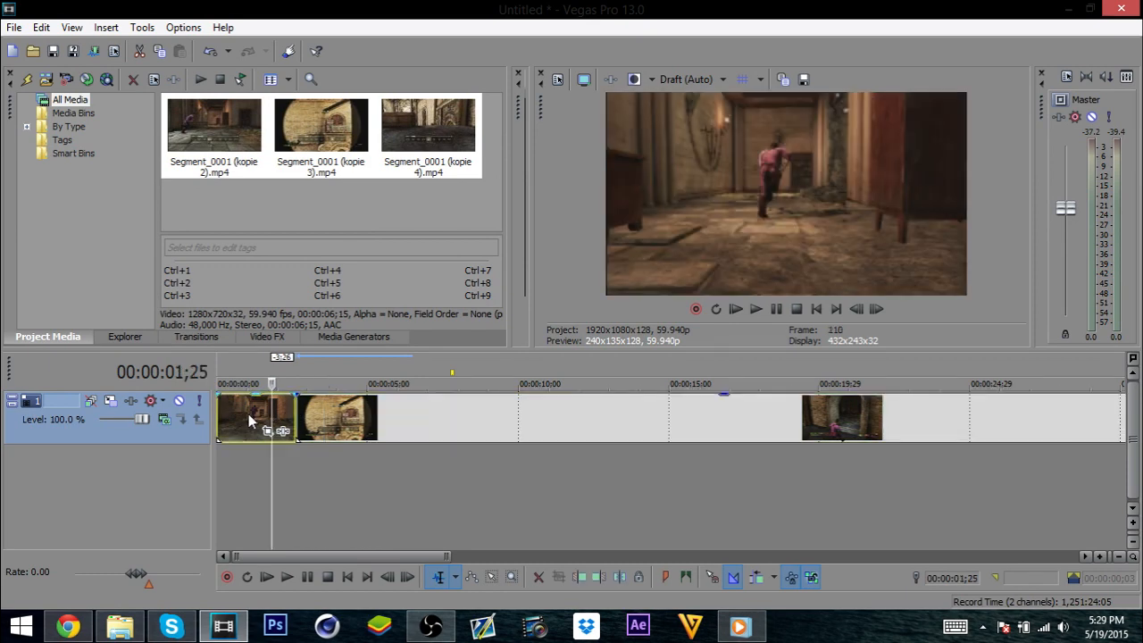
left_click(249, 414)
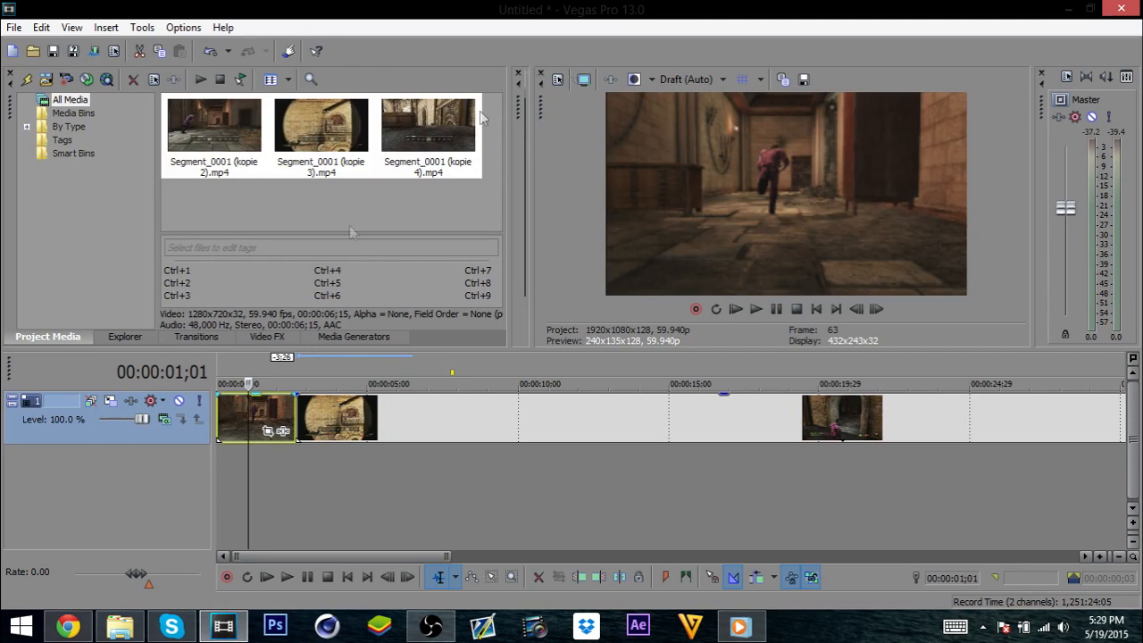
Step: Insert a Velocity envelope on the first video clip
right_click(234, 412)
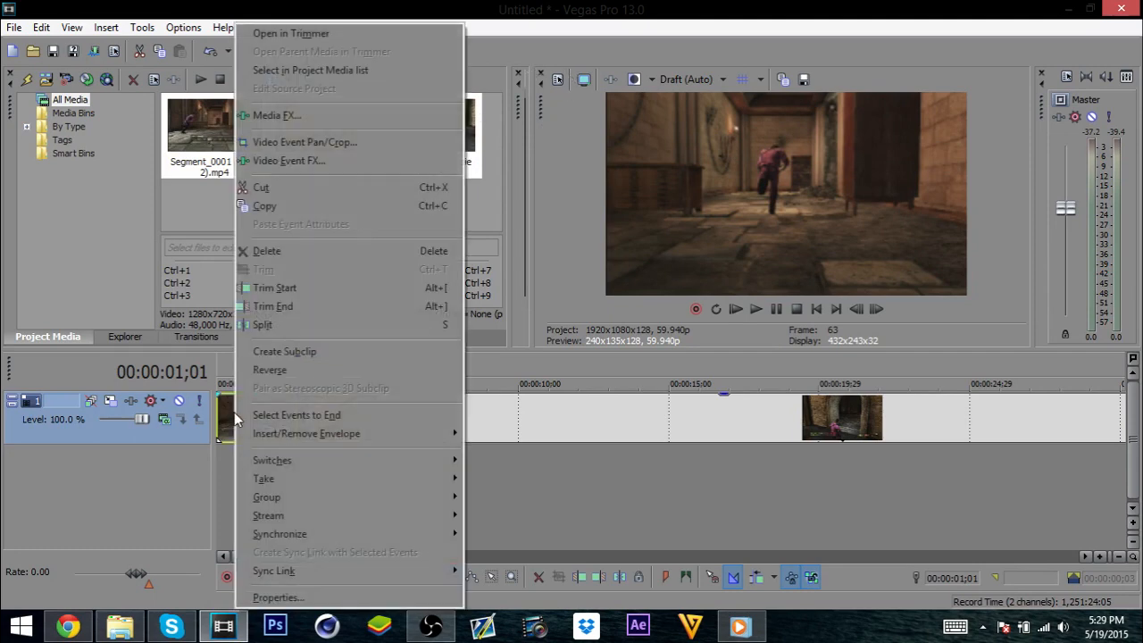
mouse_move(310, 442)
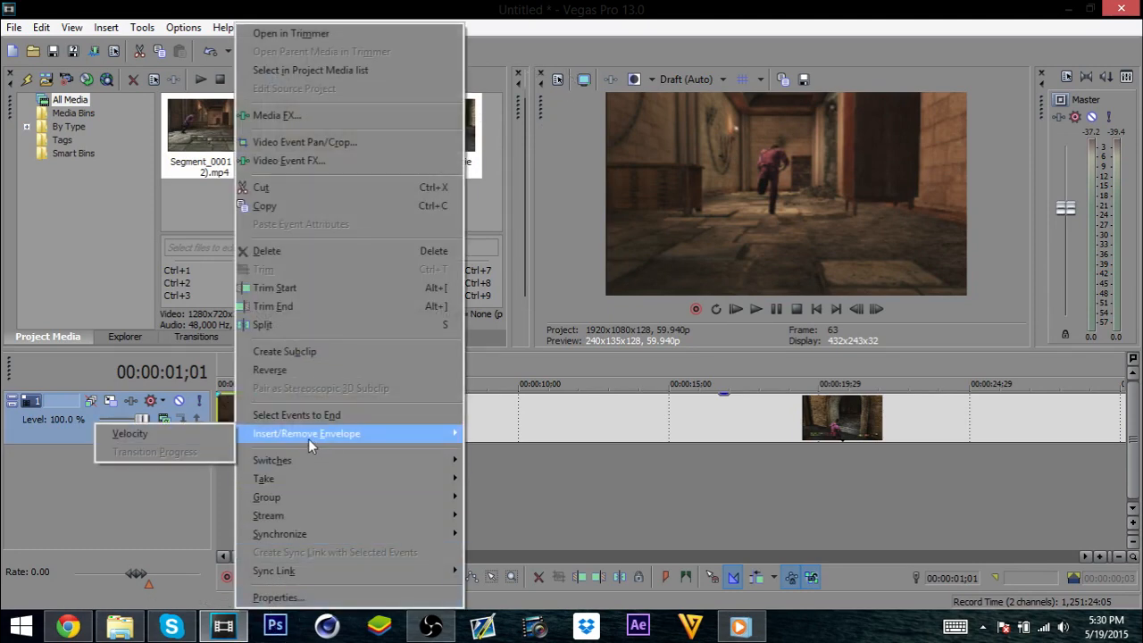
left_click(212, 438)
left_click_drag(459, 555, 288, 556)
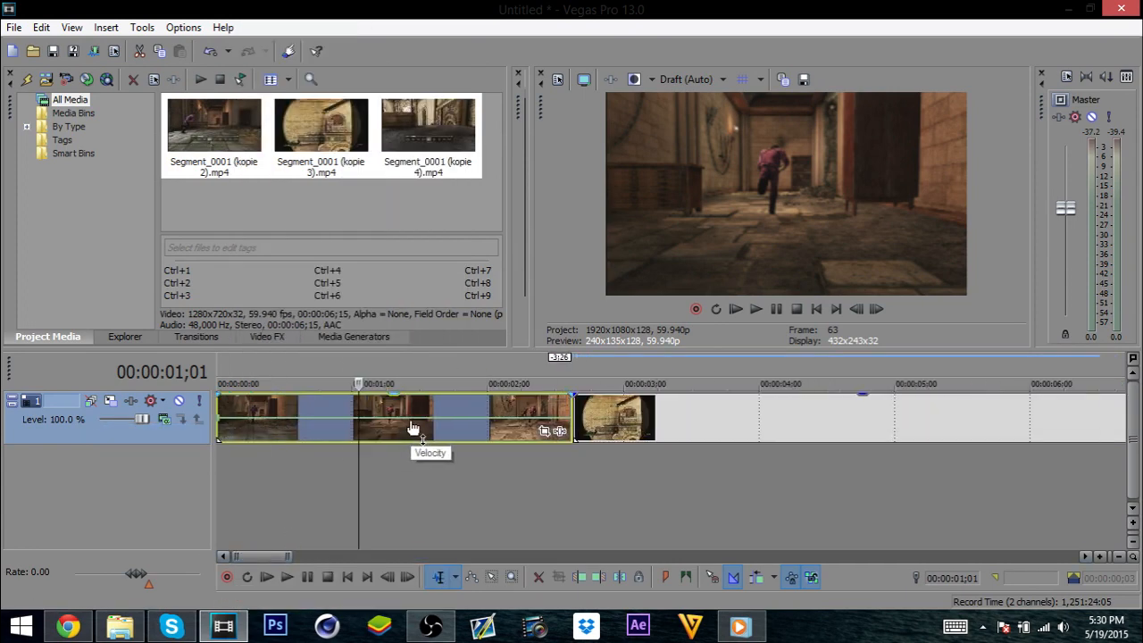
Step: Try different overall velocity levels on the first clip, such as 10 %, 72 % and 114 %, and play back the effect
left_click_drag(411, 430, 414, 439)
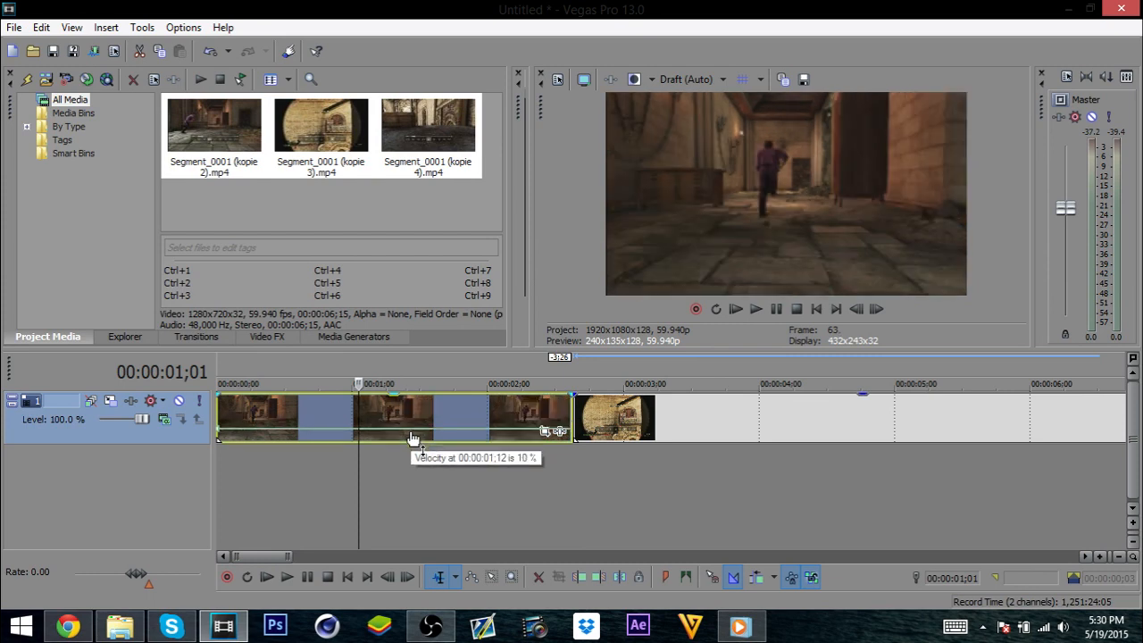
left_click(258, 413)
key("space")
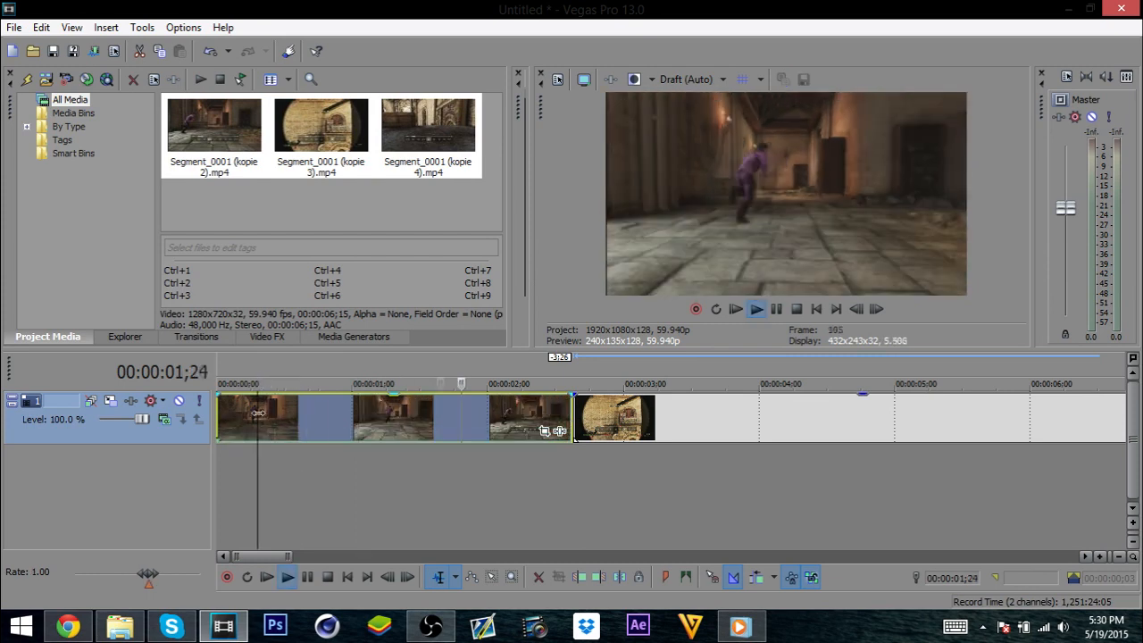
key("space")
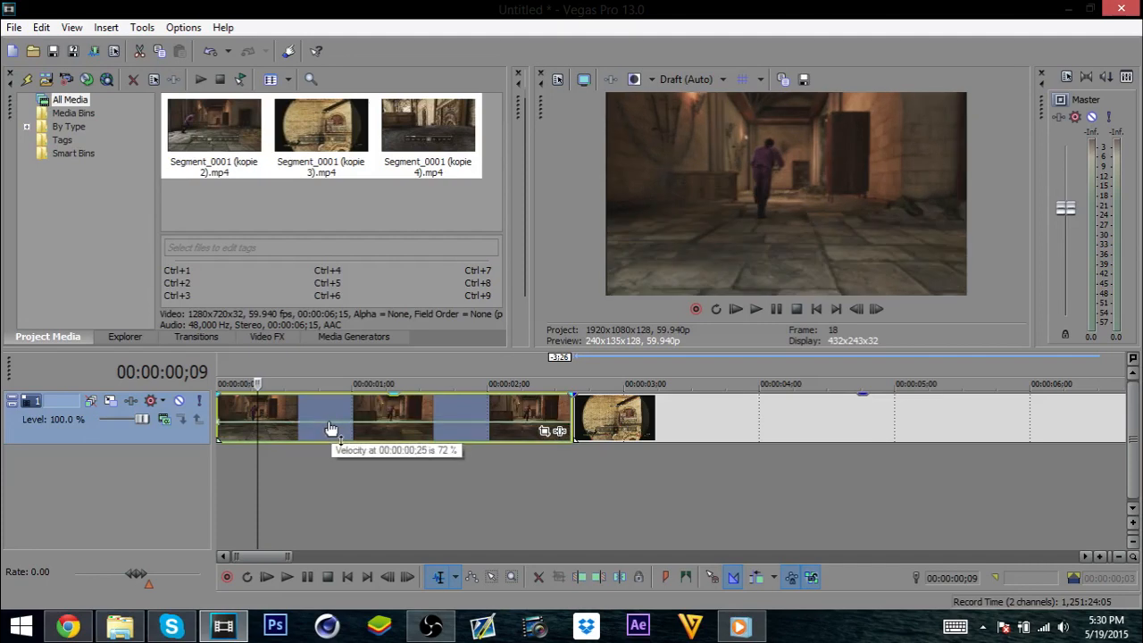
key("space")
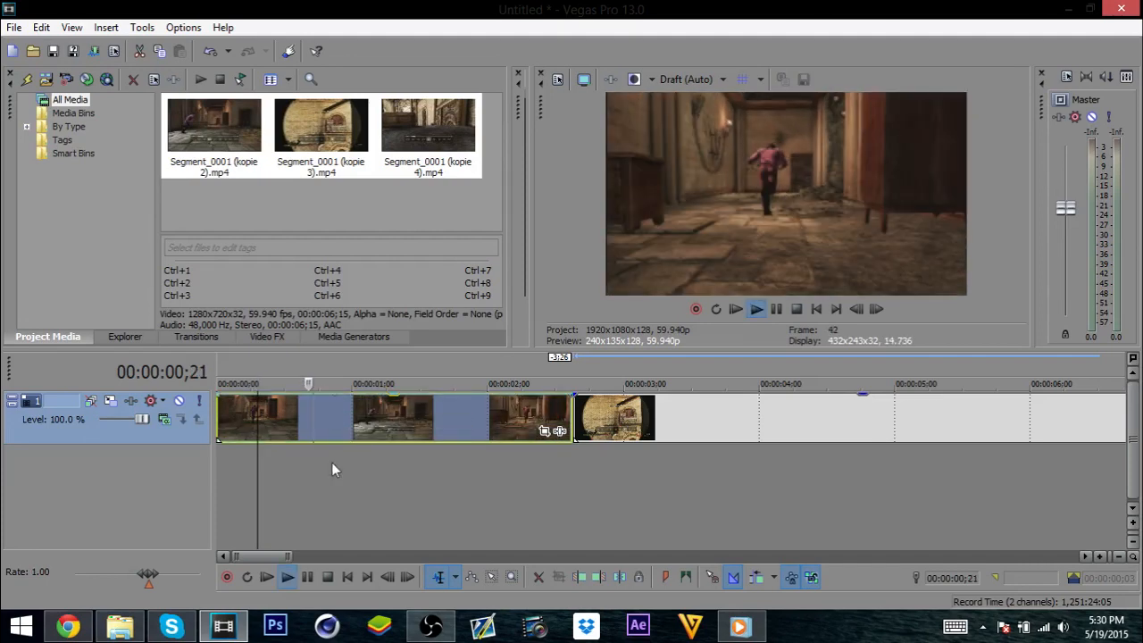
key("space")
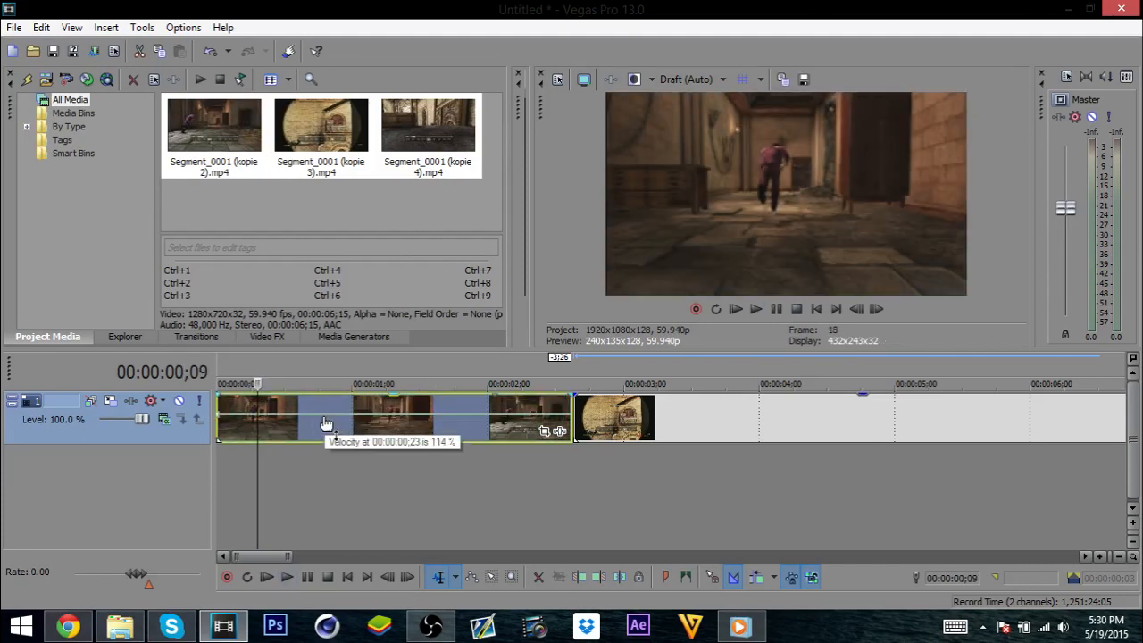
left_click_drag(326, 423, 327, 429)
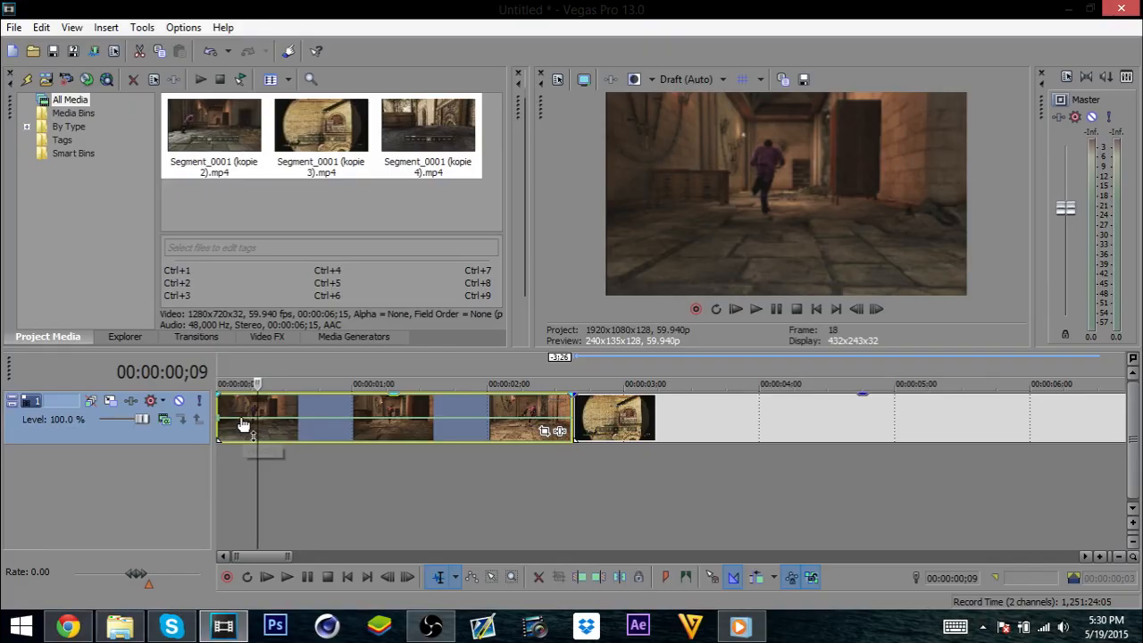
left_click(227, 417)
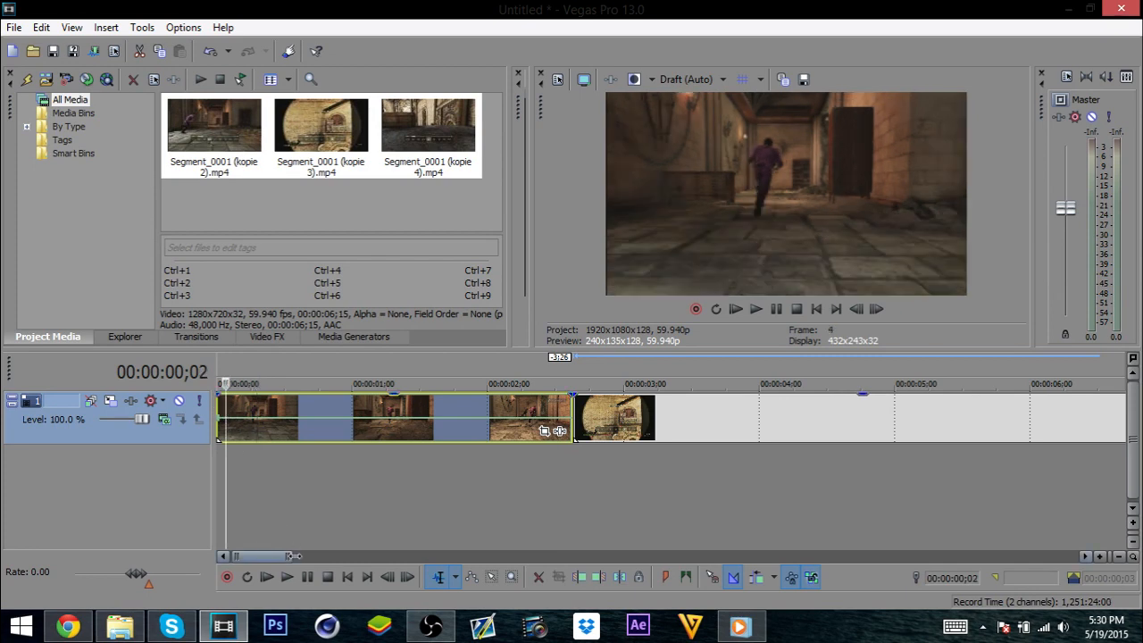
left_click_drag(293, 556, 260, 546)
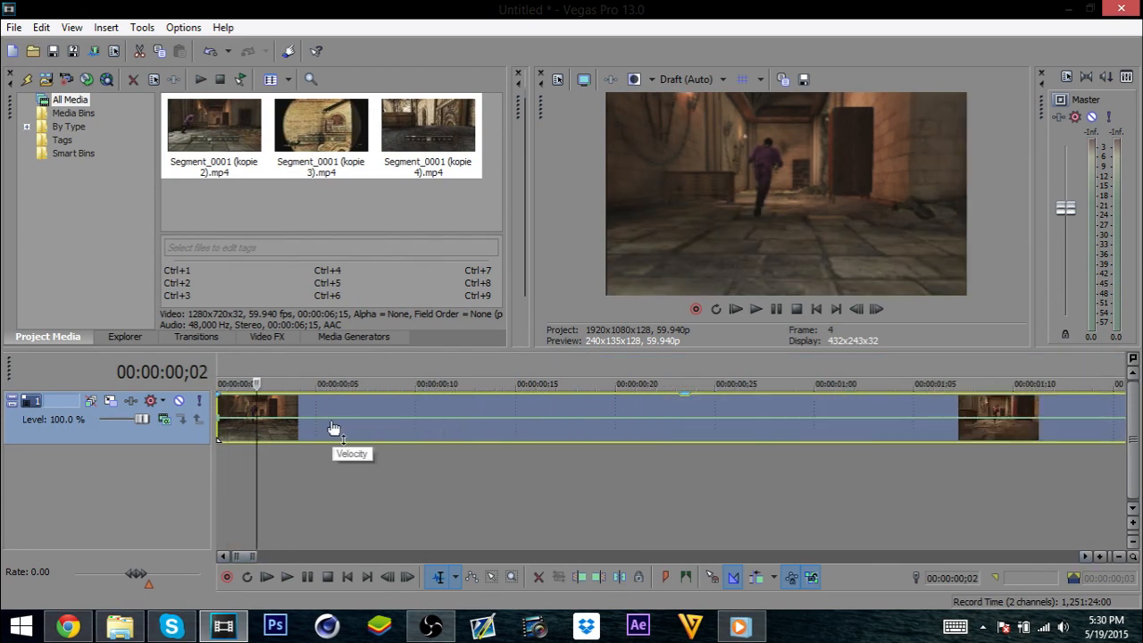
left_click(393, 425)
left_click_drag(255, 557, 312, 547)
key("ctrl+z")
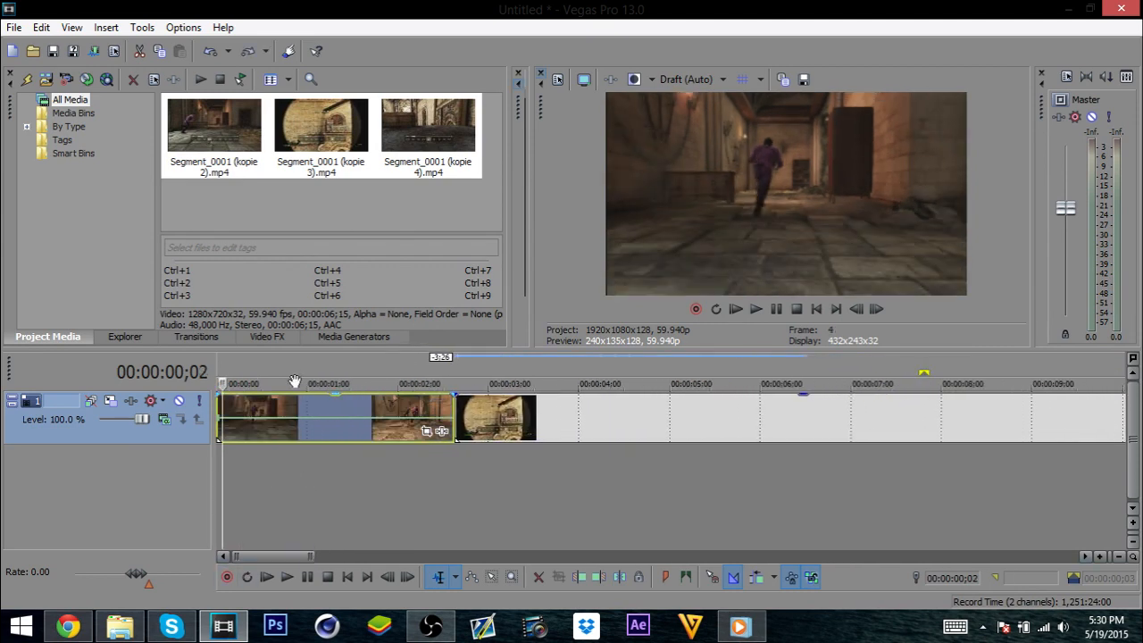
Step: Add three points to the first clip's velocity envelope: at 00:00:00;28, just before two seconds, and at 00:00:02;17
left_click(304, 426)
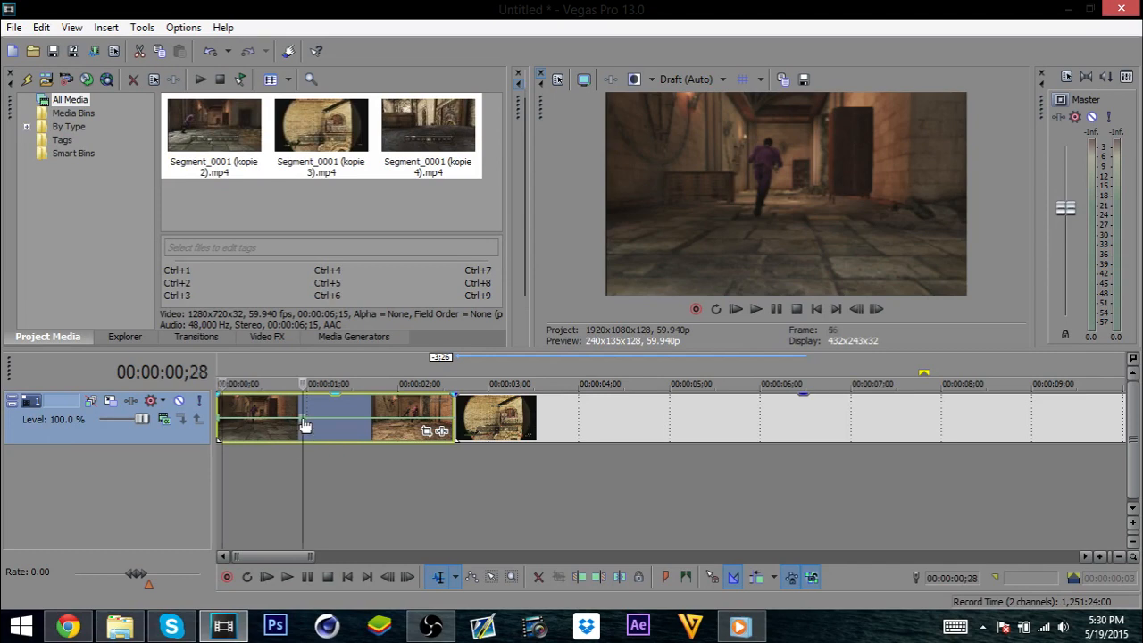
left_click(392, 427)
left_click(452, 429)
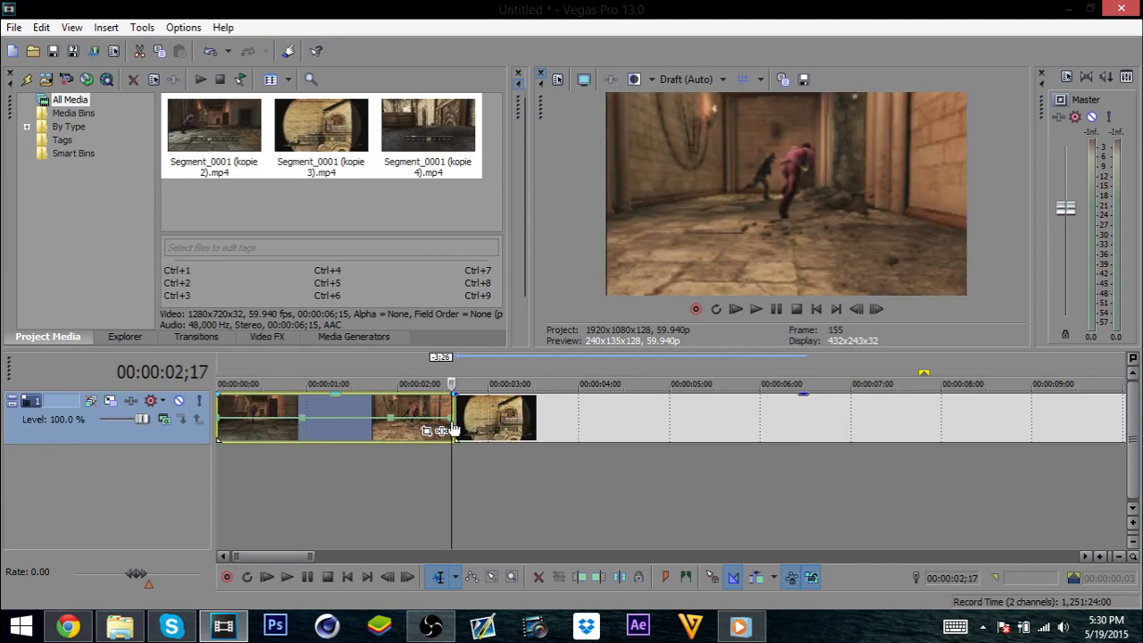
Step: Play back the first clip from the start of the timeline and stop
left_click(219, 405)
key("space")
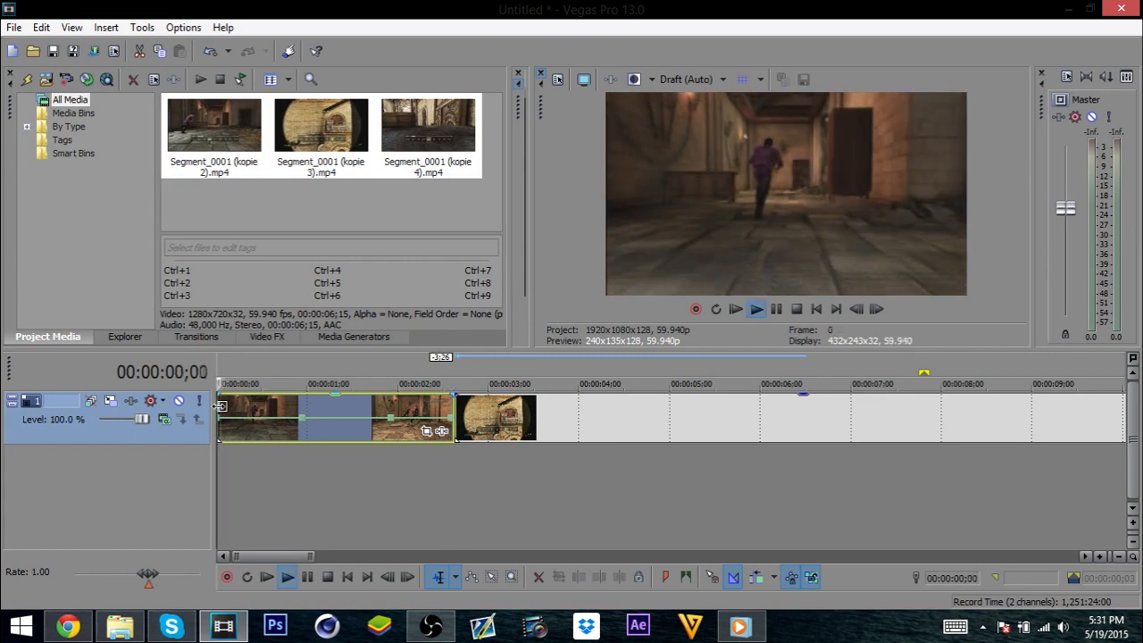
key("space")
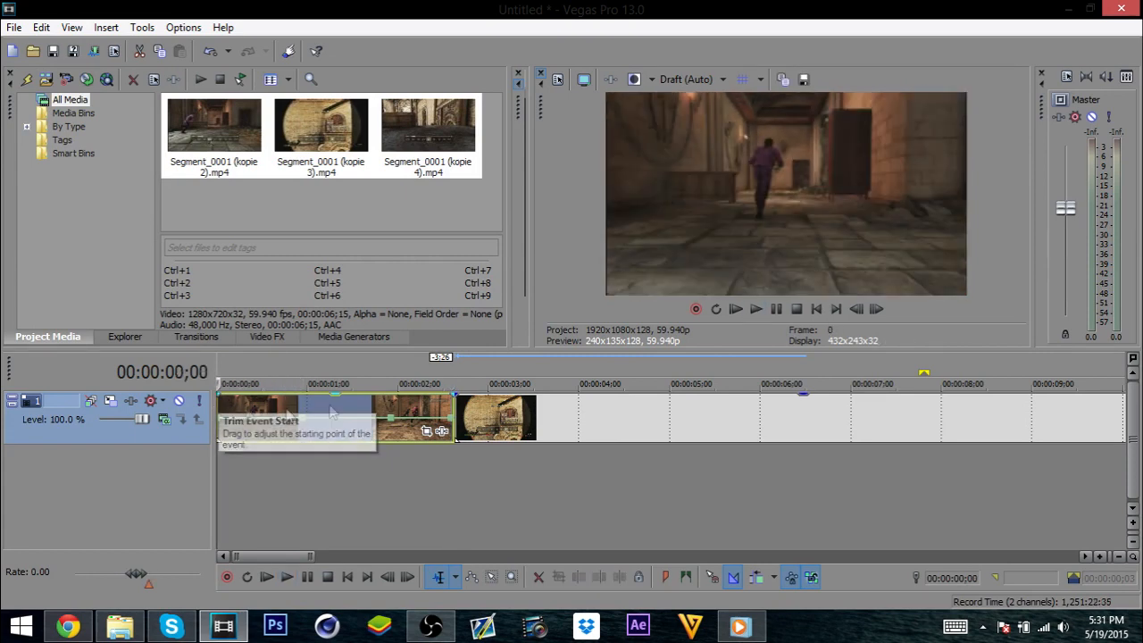
Step: Cut the beginning off the second clip up to about 00:00:06;28 and move the remainder back to about 00:00:03;02
left_click(635, 425)
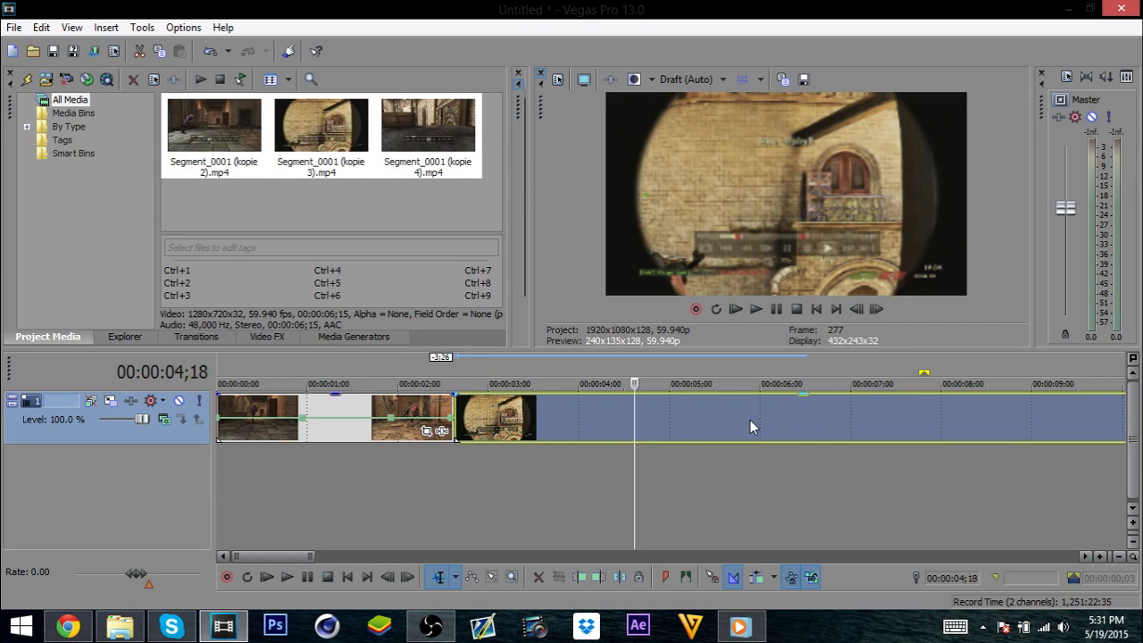
left_click(705, 427)
key("Right")
key("Right")
key("Right")
key("Right")
key("Right")
key("Right")
key("Right")
key("Right")
key("Right")
key("Right")
key("Right")
key("Right")
key("Right")
key("Right")
key("Right")
key("Right")
key("Right")
key("Right")
key("Right")
key("Right")
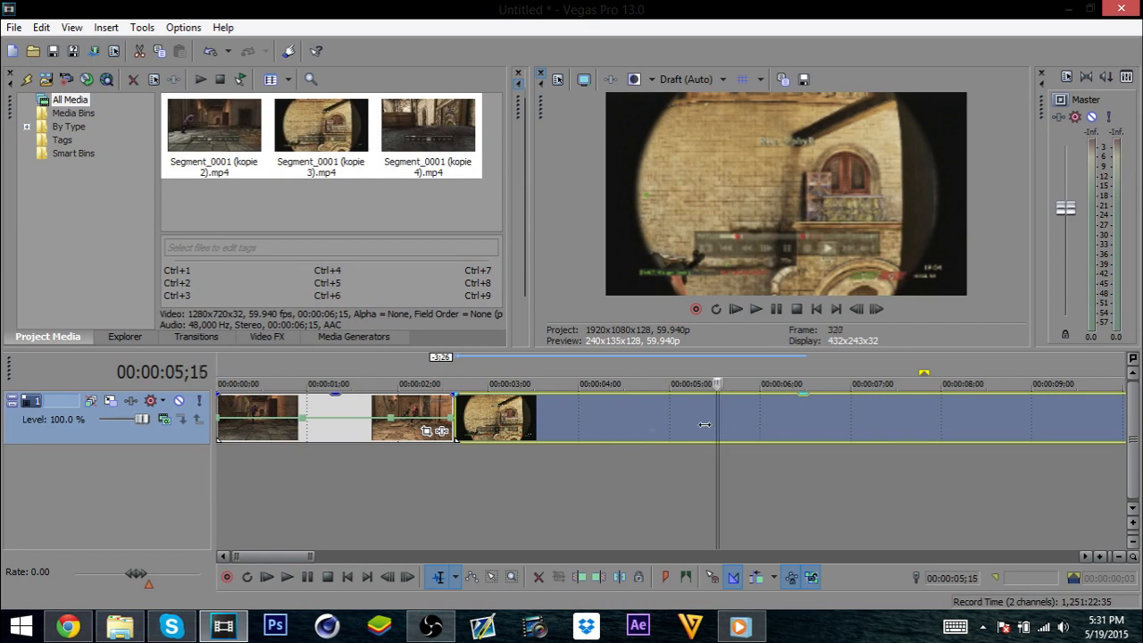
key("Right")
key("Right")
key("Right")
key("Right")
key("Right")
key("Right")
key("Right")
key("Right")
key("Right")
key("Right")
key("Right")
key("Right")
key("Right")
key("Right")
key("Right")
key("Right")
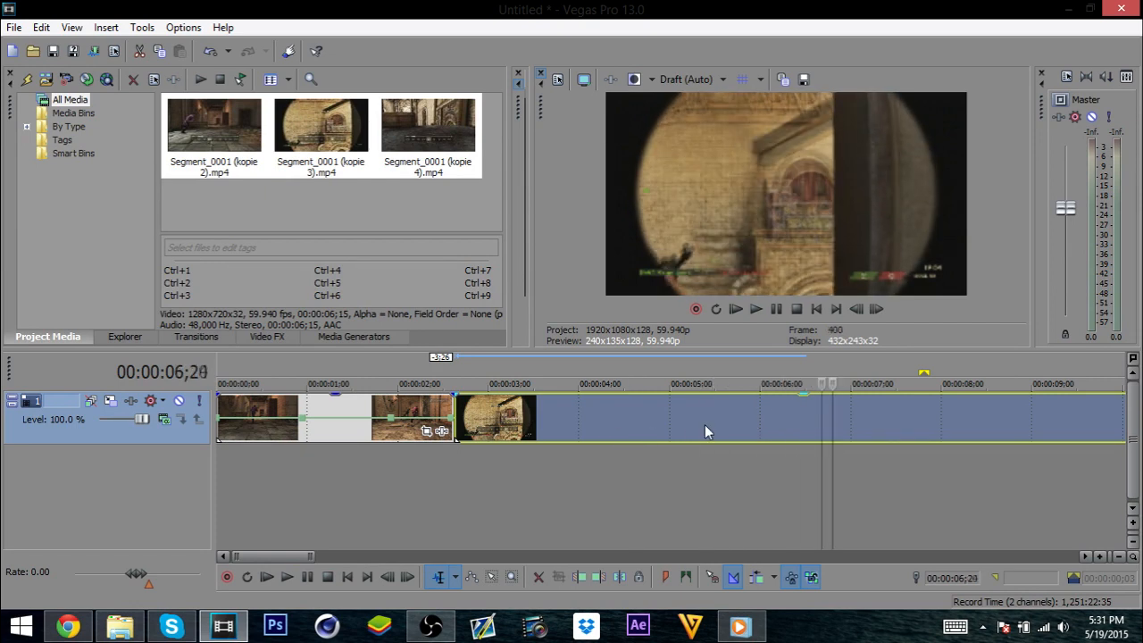
left_click(675, 413)
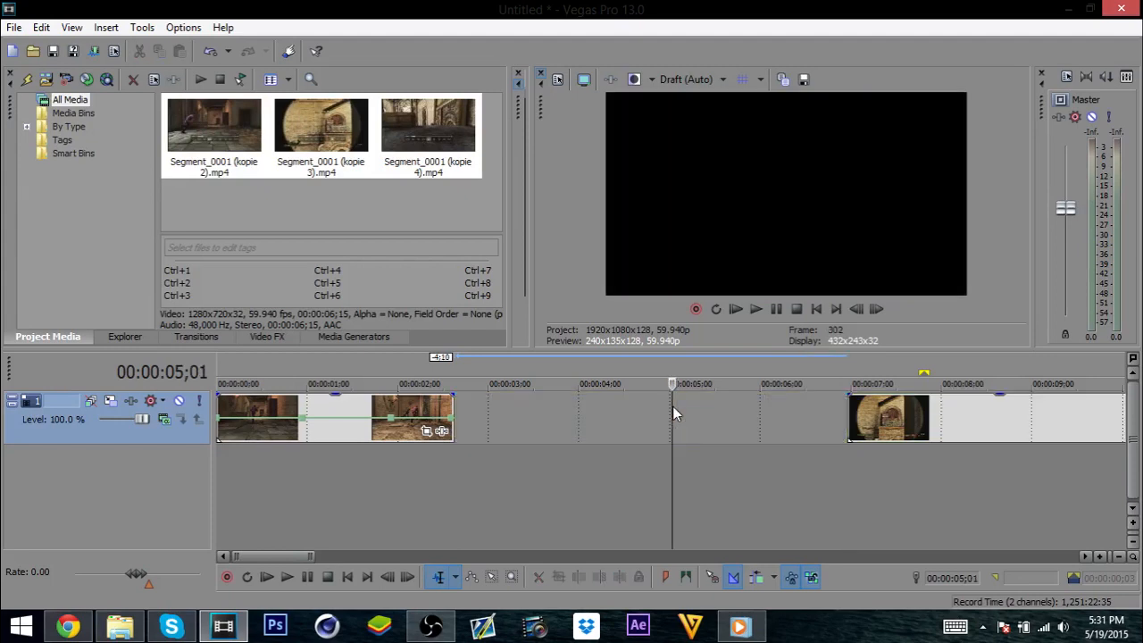
left_click_drag(913, 427, 561, 398)
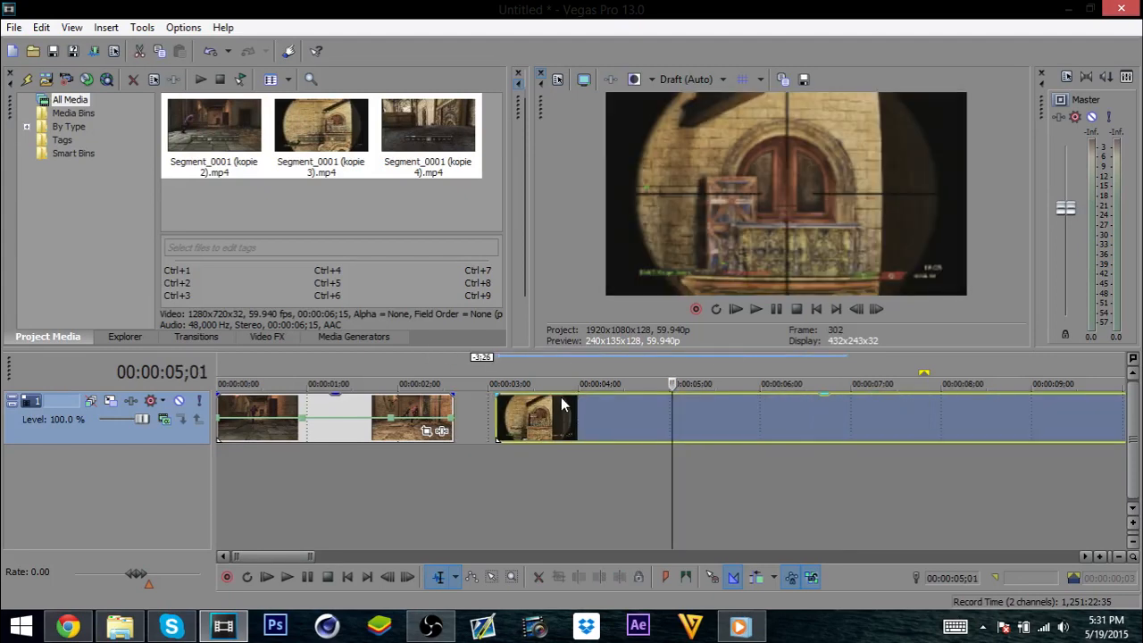
Step: Find the frame at 00:00:05;04 in the second clip and split the clip there
left_click(621, 408)
key("Right")
key("Right")
key("Right")
key("Right")
key("Right")
key("Right")
key("Right")
key("Right")
key("Right")
key("Right")
key("Right")
key("Right")
key("Right")
key("Right")
key("Right")
key("Right")
key("Right")
key("Right")
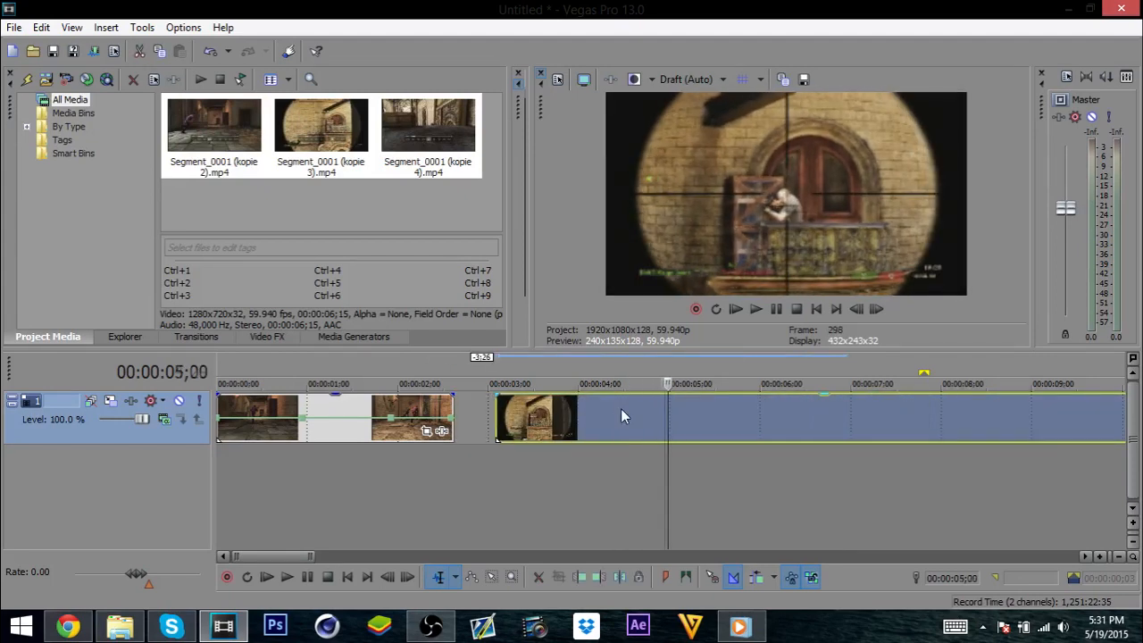
key("Left")
key("Left")
key("Right")
key("Right")
key("Right")
key("Right")
key("Right")
key("Right")
key("Right")
key("Right")
key("Right")
key("Right")
key("Right")
key("Right")
key("Right")
key("Right")
key("Right")
key("Right")
key("Right")
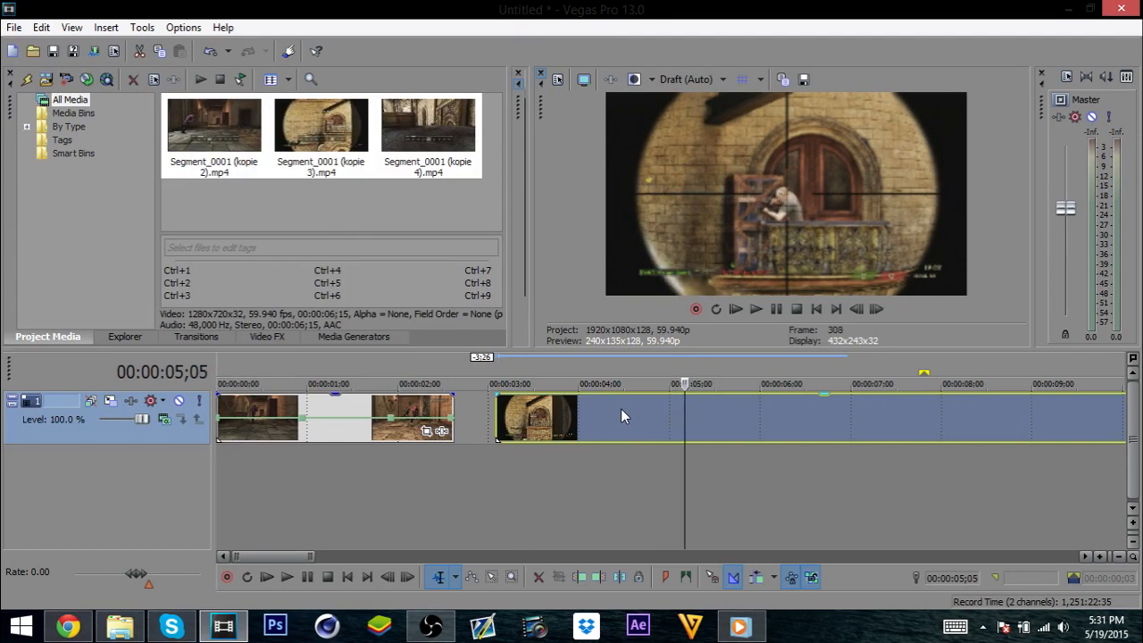
key("Left")
key("Left")
key("Left")
key("Left")
key("Left")
key("Left")
key("Left")
key("Left")
key("Left")
key("Left")
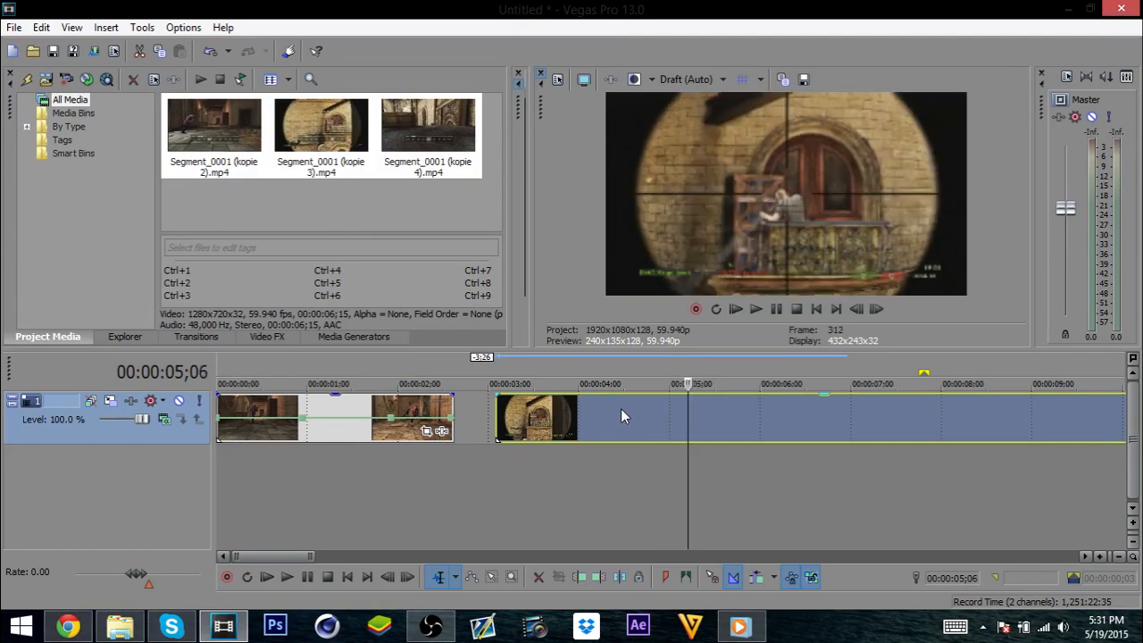
key("Left")
key("Right")
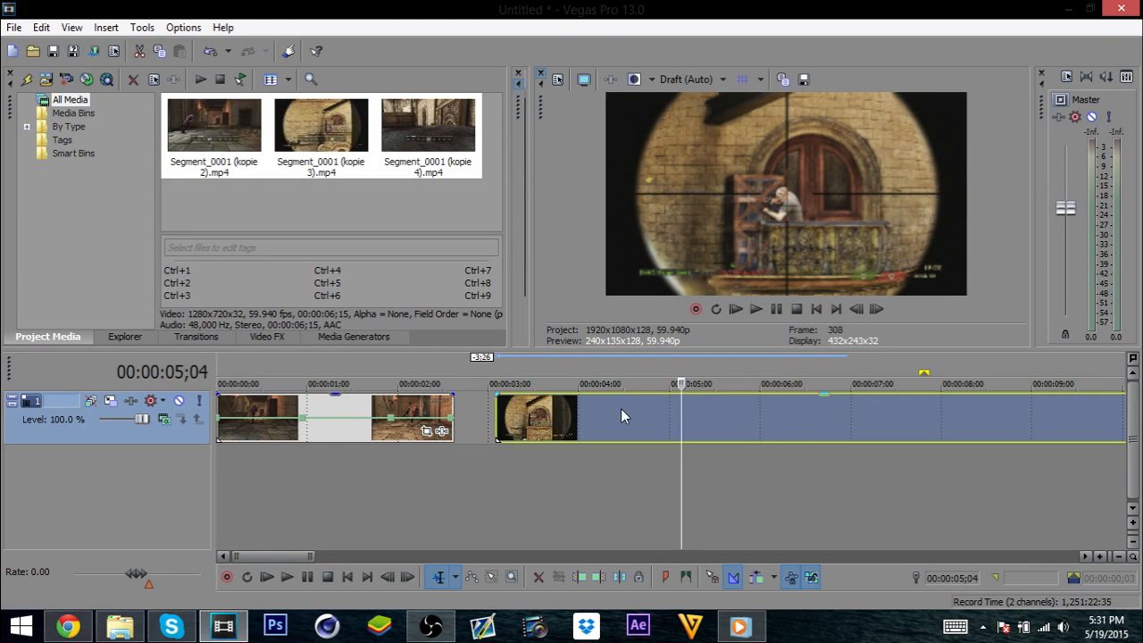
key("ctrl+v")
key("ctrl+v")
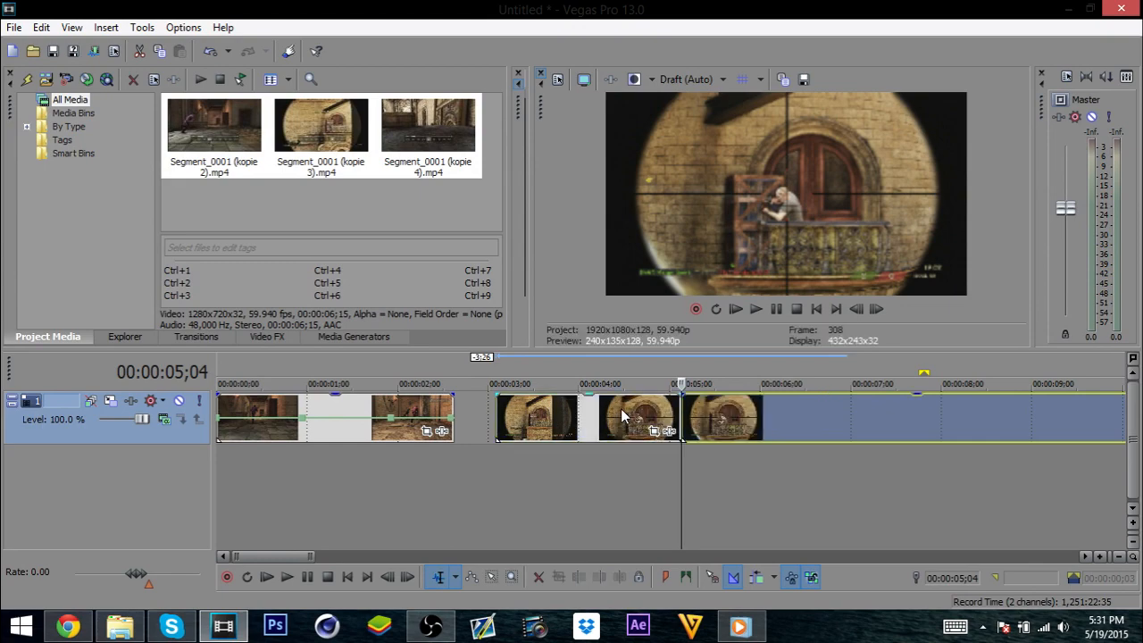
Step: Play back the short piece before the split from its start and insert a Velocity envelope on it
right_click(681, 417)
left_click(596, 423)
right_click(596, 423)
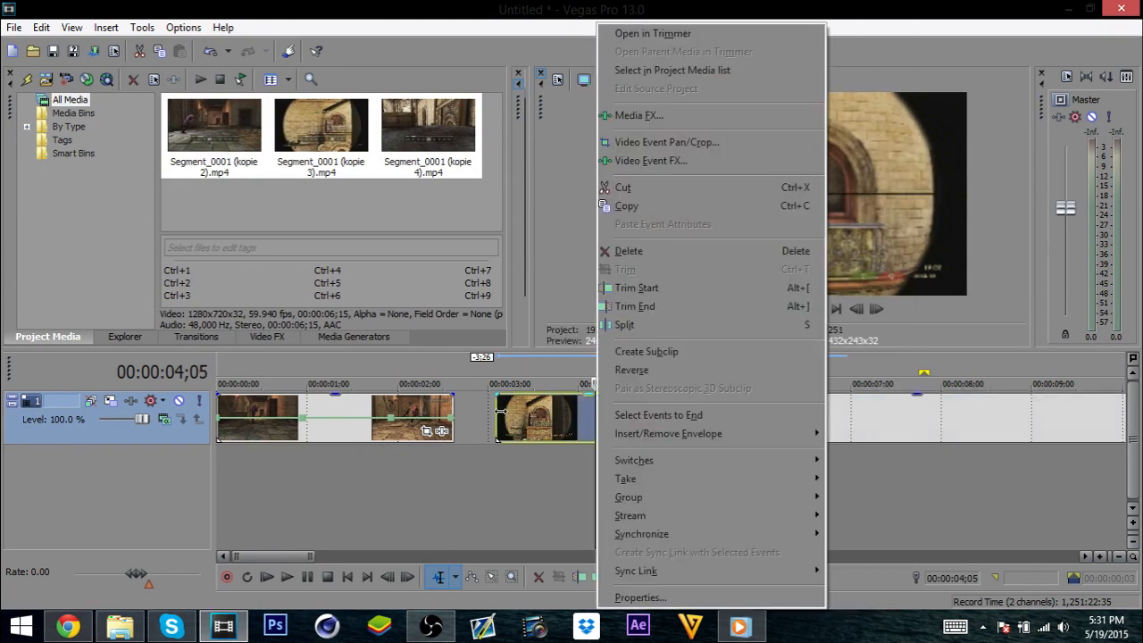
left_click(506, 412)
key("space")
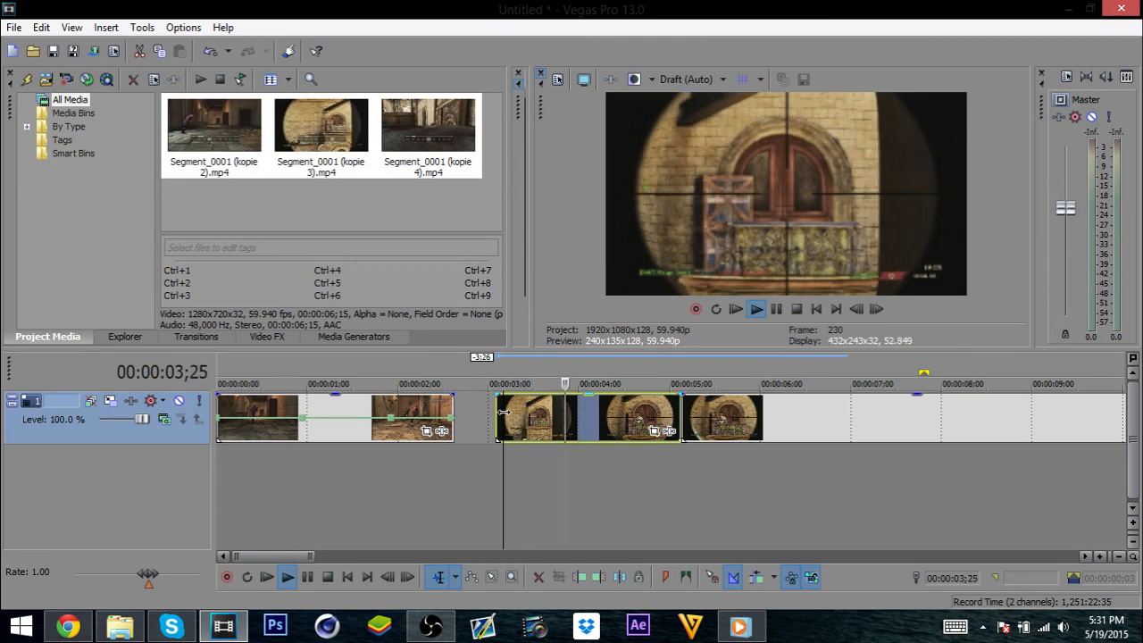
left_click(626, 413)
key("space")
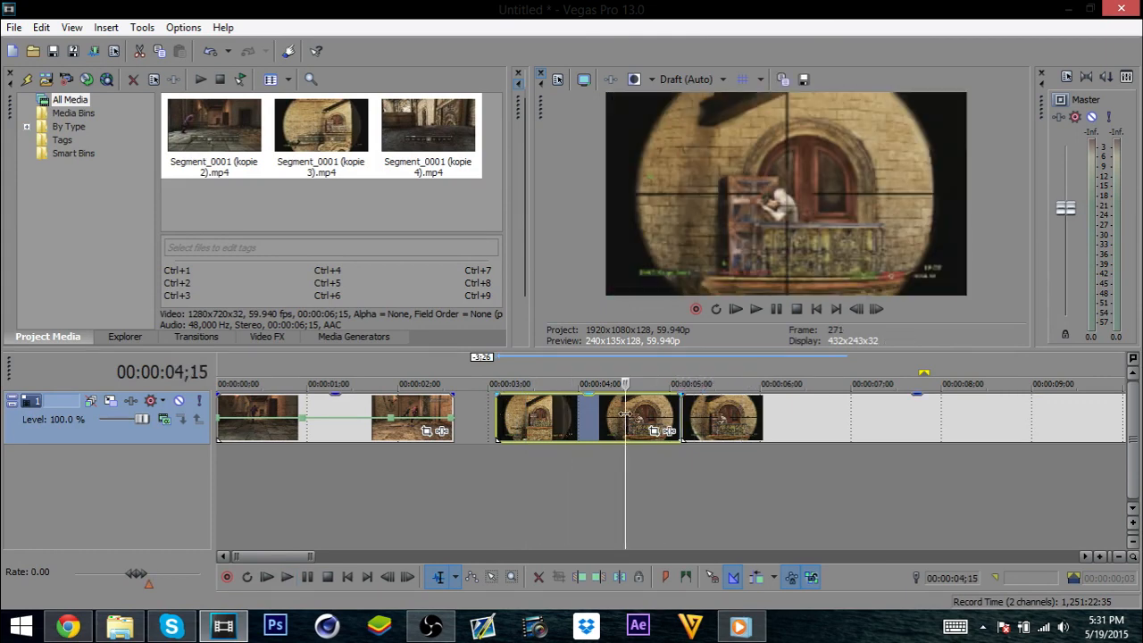
right_click(626, 413)
mouse_move(638, 434)
left_click(576, 433)
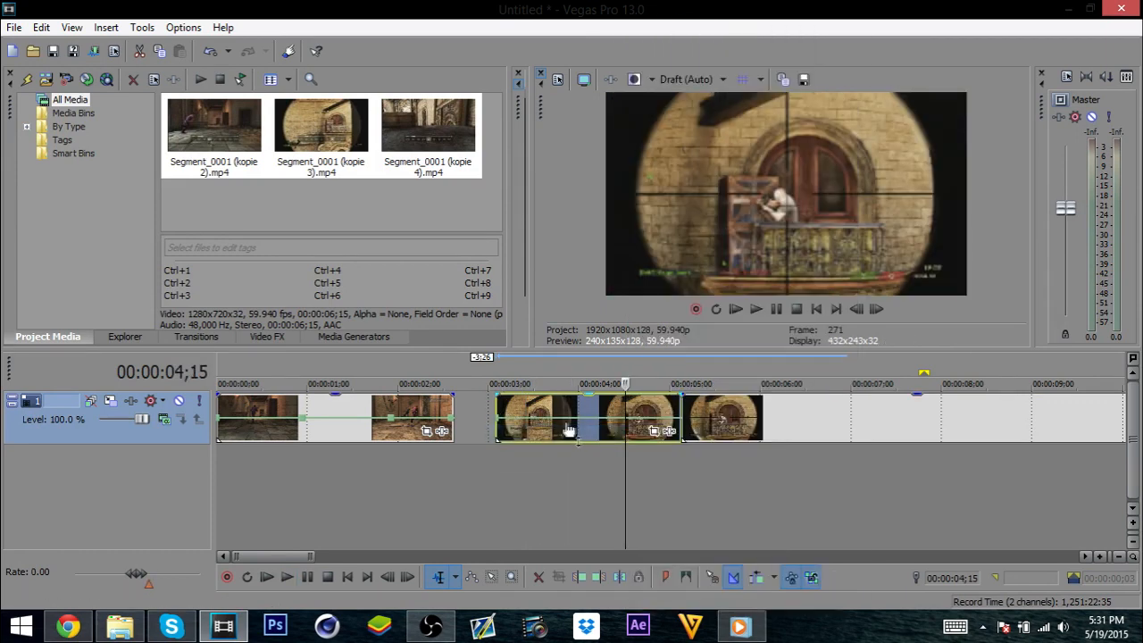
Step: Add velocity points at 00:00:03;25 and 00:00:04;15 on the short clip, raise both ends to 300 % and lower the two middle points
left_click(566, 427)
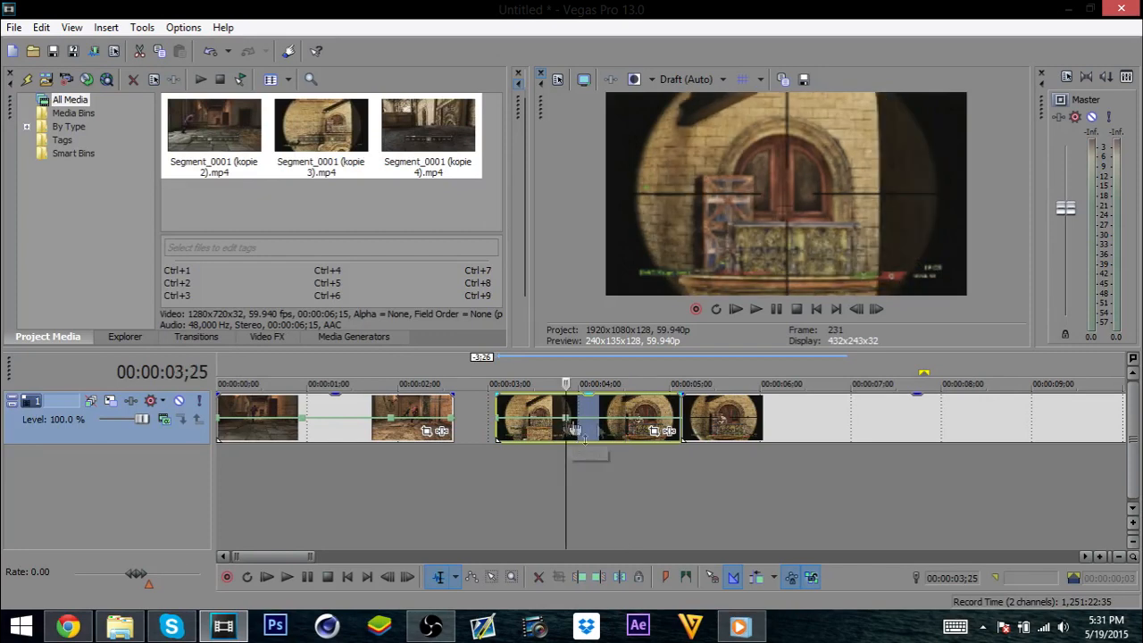
left_click(626, 426)
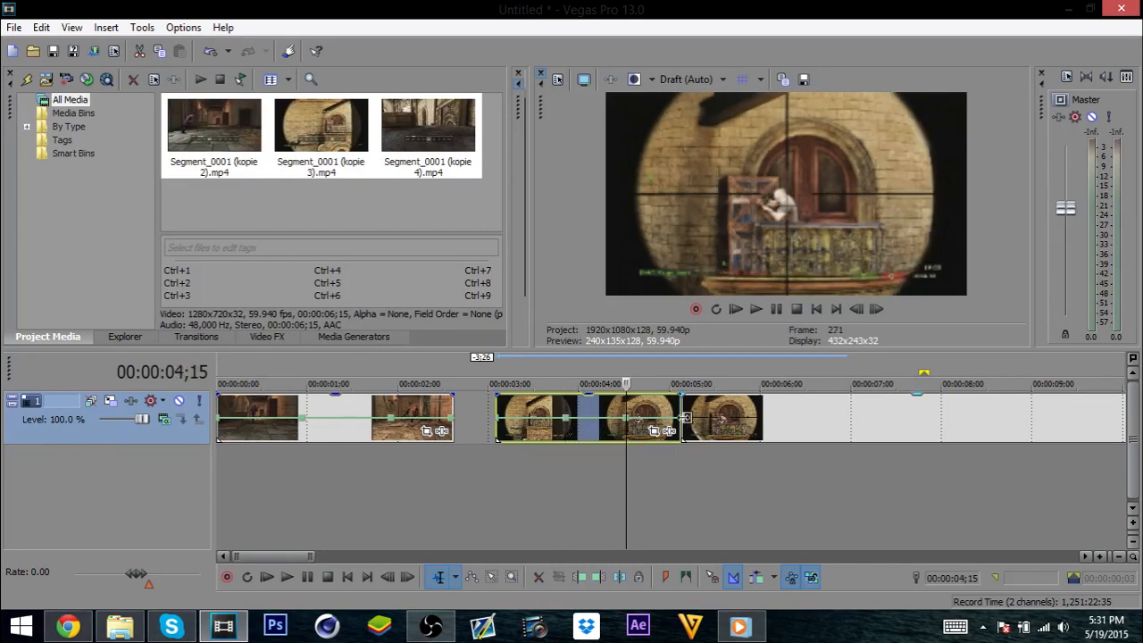
left_click(684, 428)
left_click_drag(683, 428, 684, 396)
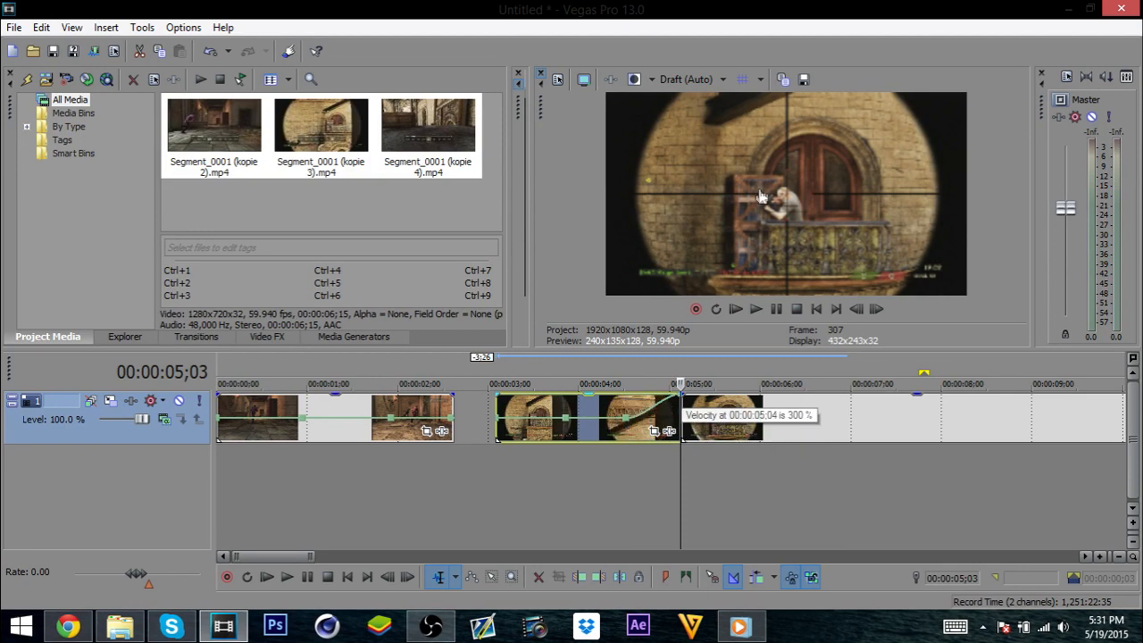
left_click_drag(500, 425, 510, 370)
left_click_drag(567, 423, 628, 431)
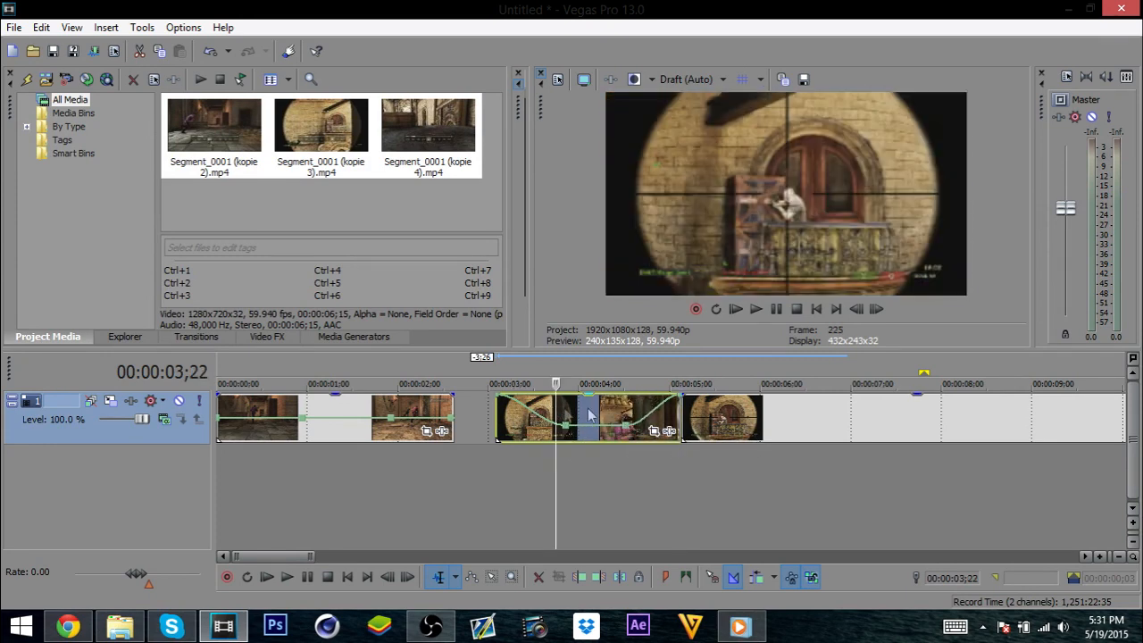
Step: Move the following clip to about 00:00:06;18 and extend the short clip's end to about 00:00:05;13
left_click_drag(720, 408, 856, 408)
left_click_drag(678, 414, 708, 414)
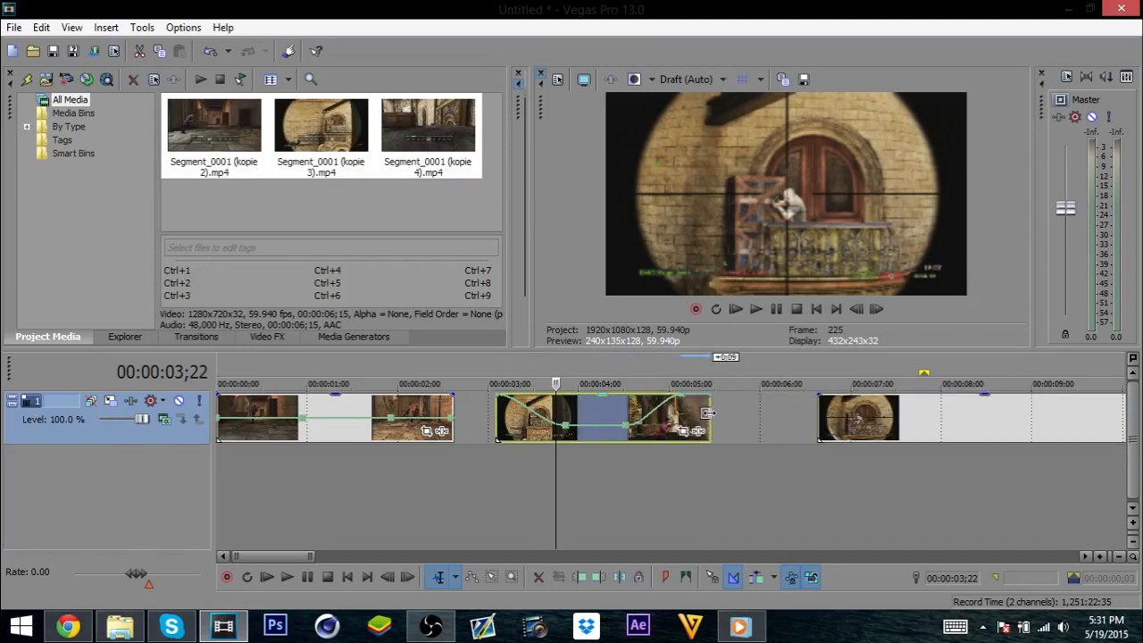
Step: Play back the short clip with its velocity curve and delete it from the timeline
left_click(583, 413)
key("space")
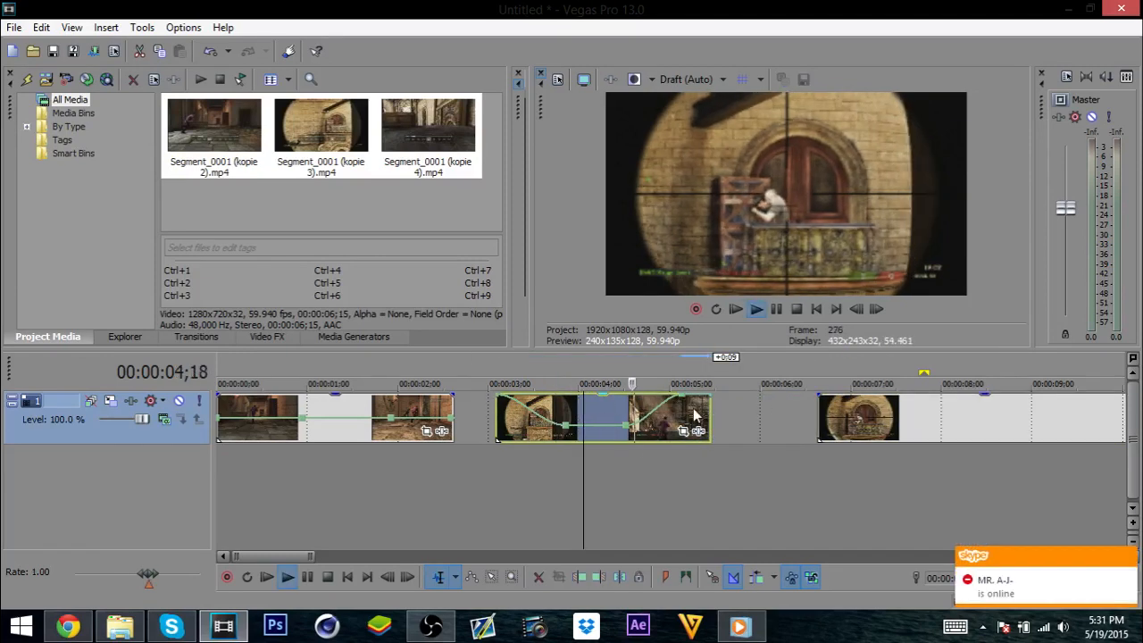
left_click(497, 421)
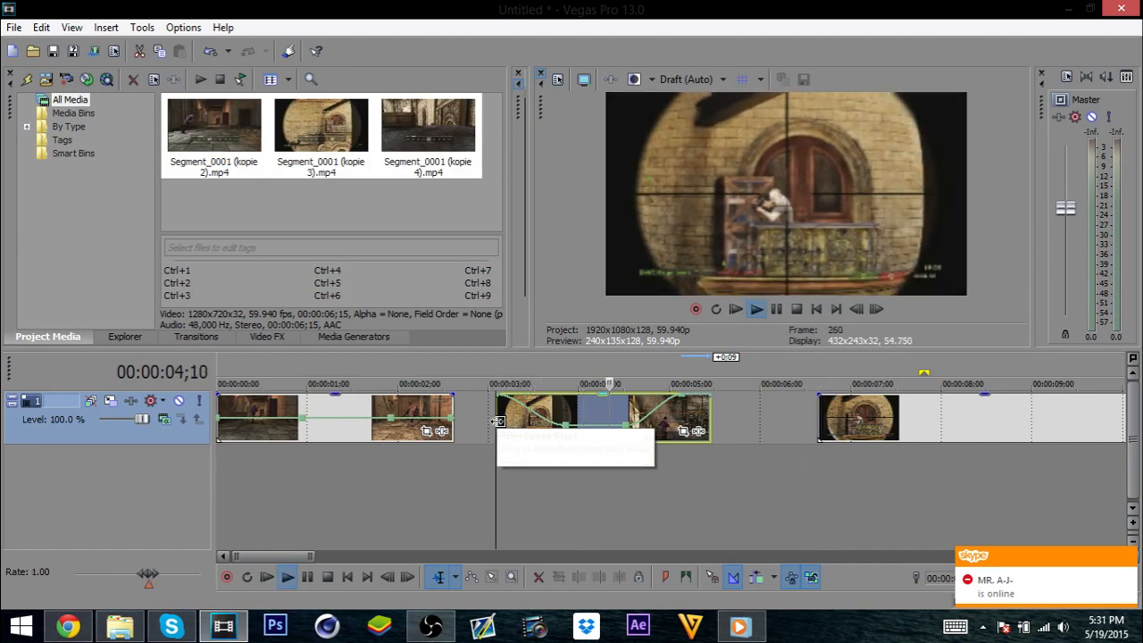
key("space")
key("space")
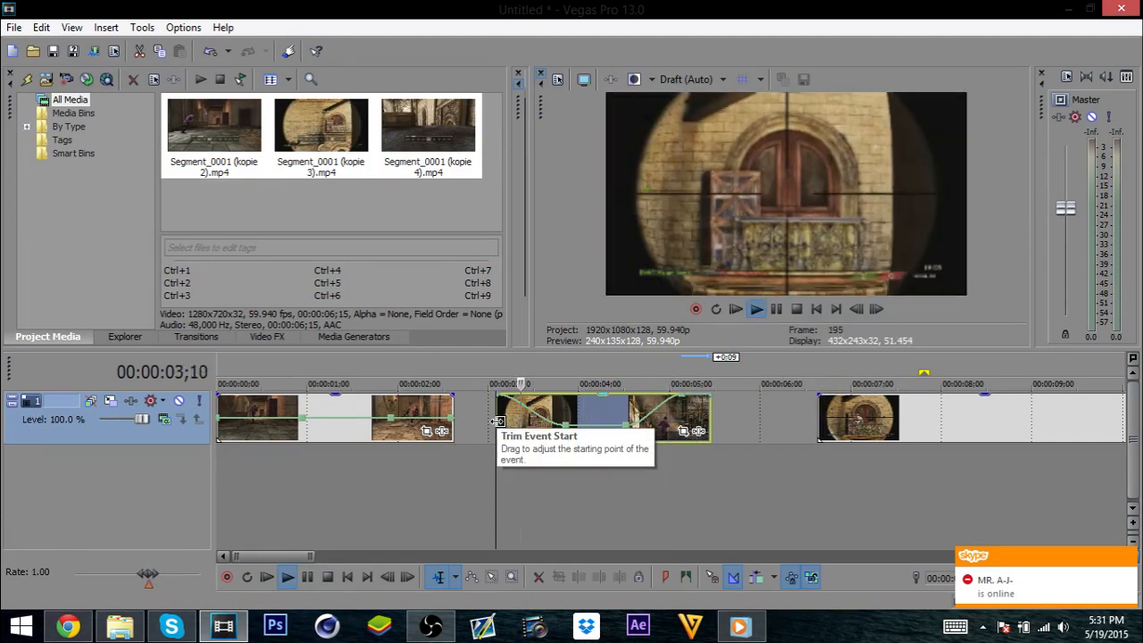
key("space")
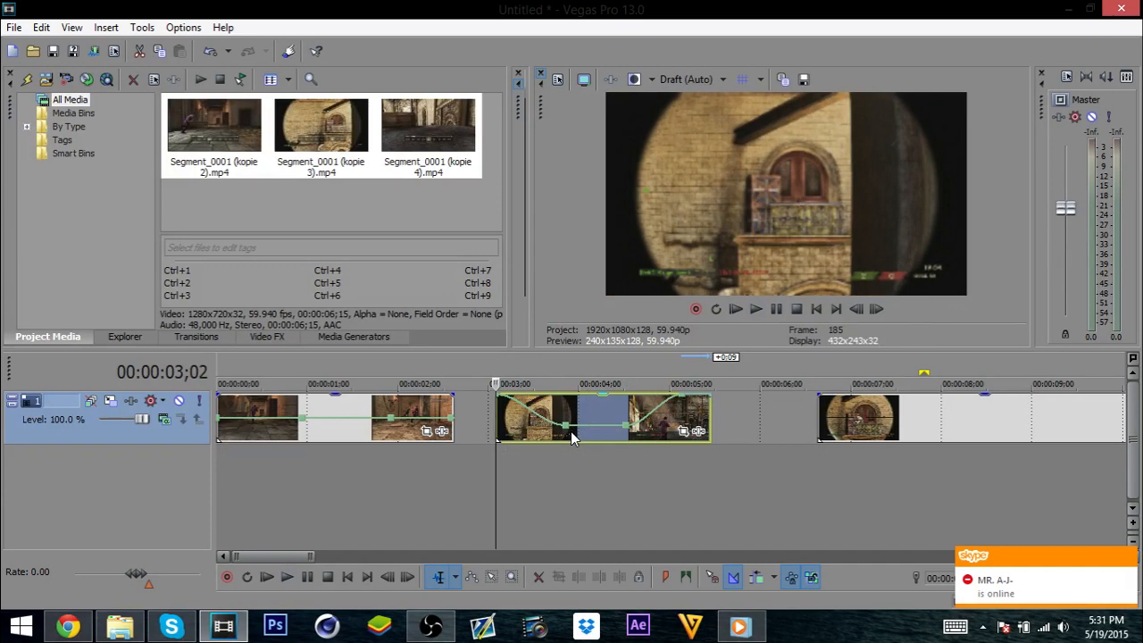
key("Delete")
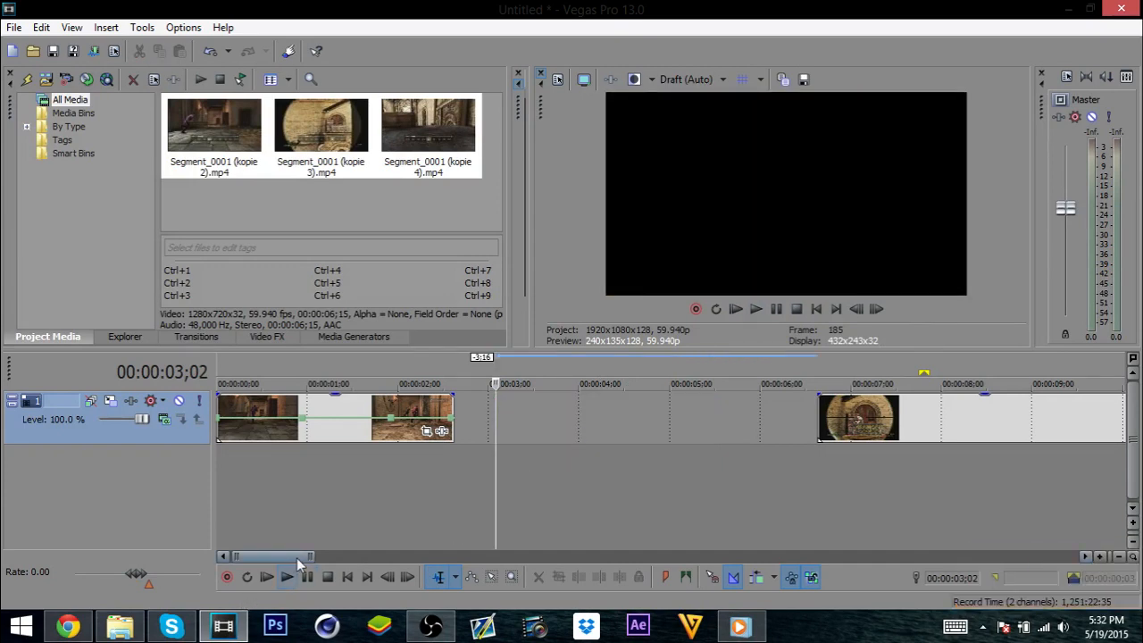
Step: Locate the next shot in the long second clip and split the clip at 00:00:09;24
left_click_drag(315, 554, 611, 555)
left_click(445, 429)
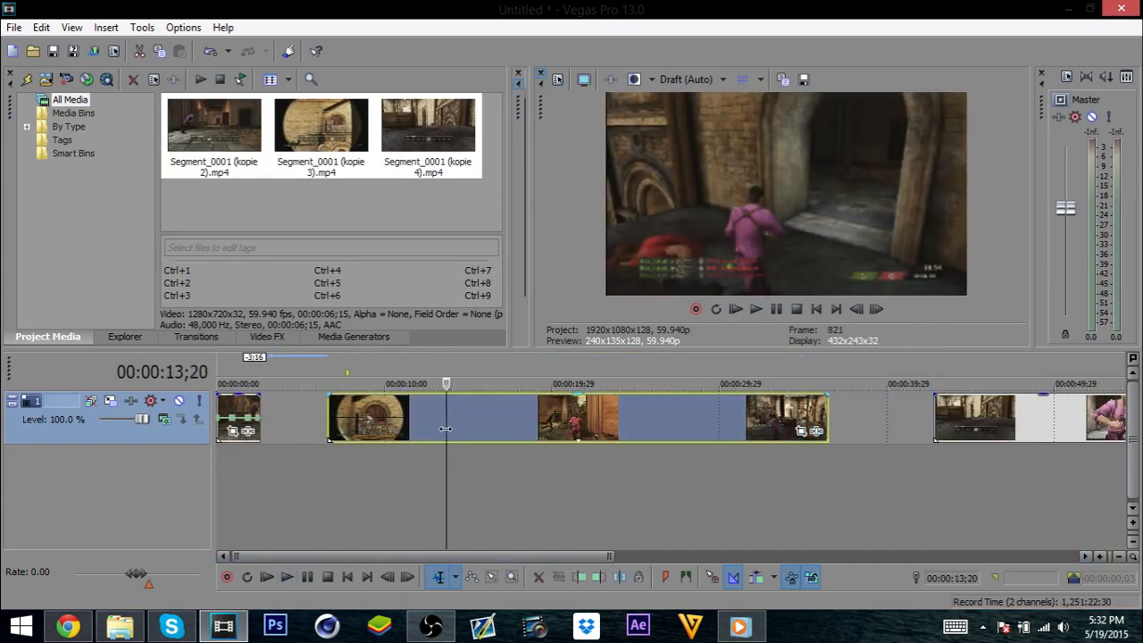
key("Left")
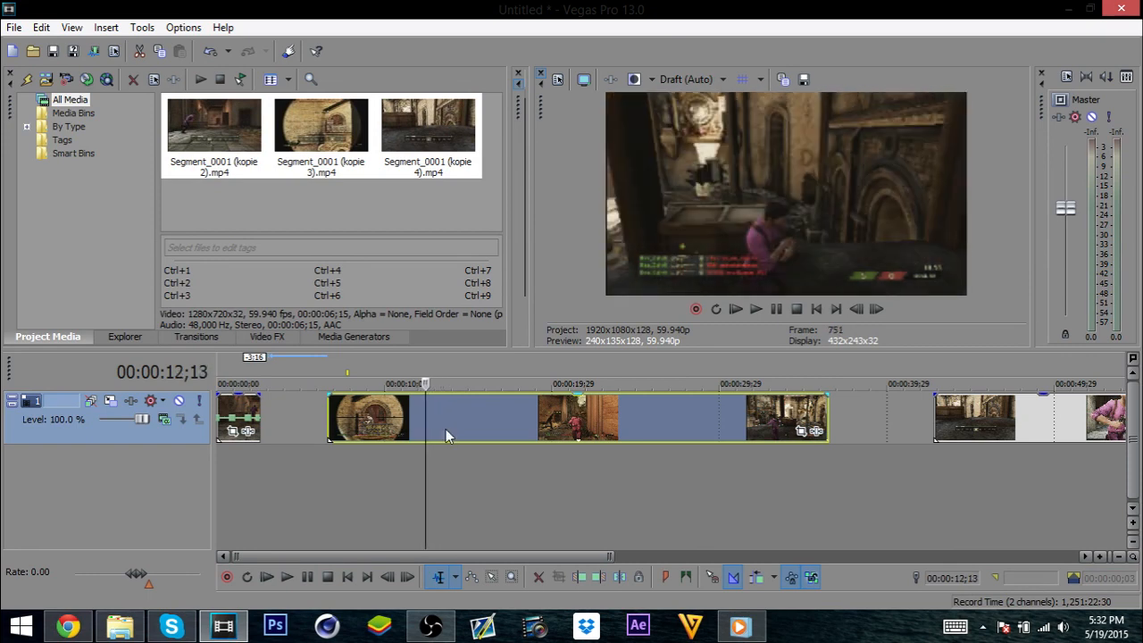
key("Left")
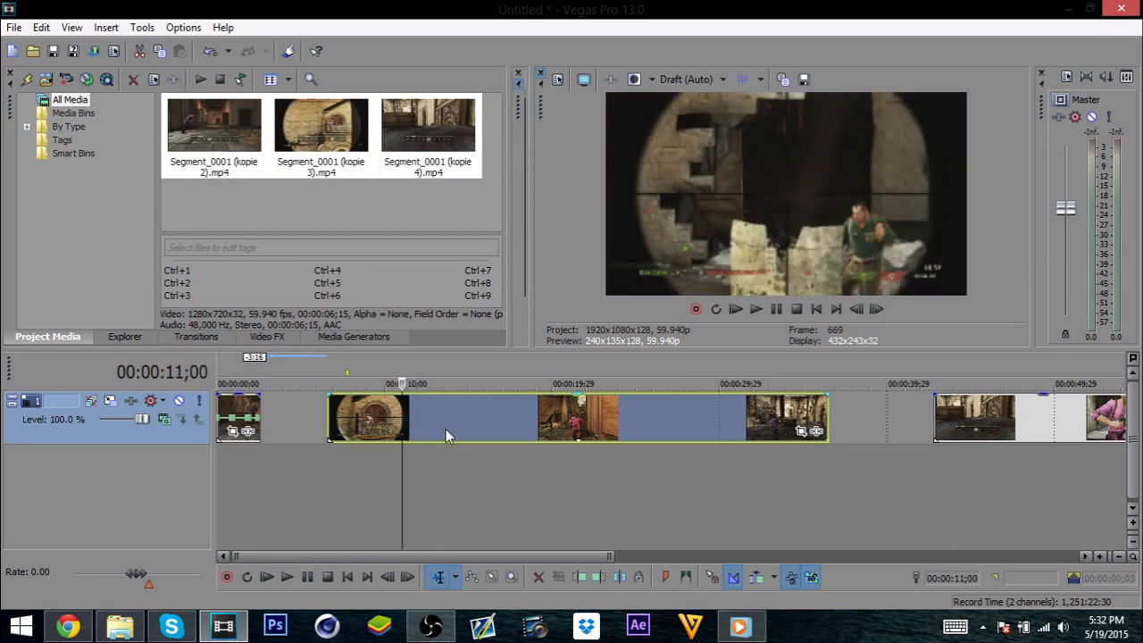
key("Left")
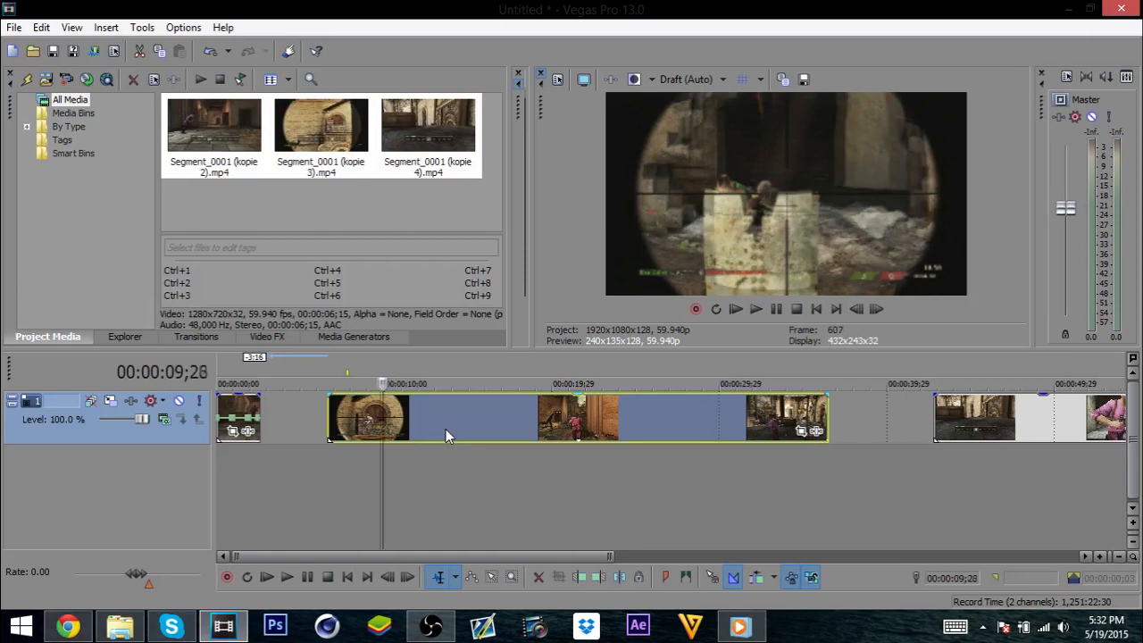
key("Right")
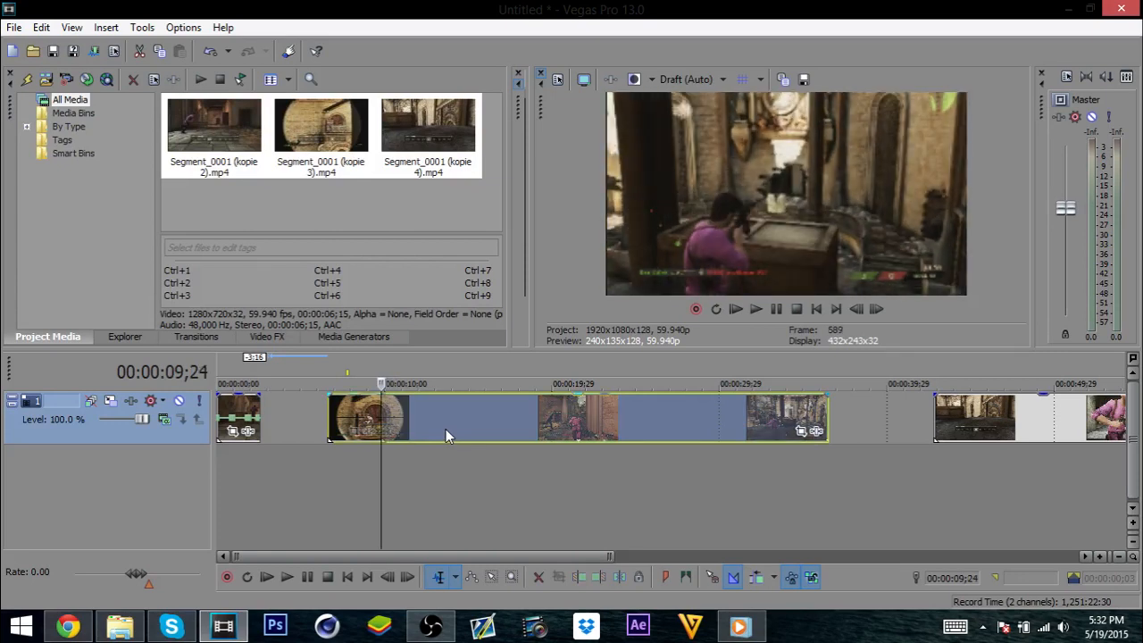
key("s")
Step: Insert a Velocity envelope on the piece after the split, lowering a point at 00:00:10;18 and raising the clip's start to maximum speed
right_click(432, 422)
mouse_move(473, 434)
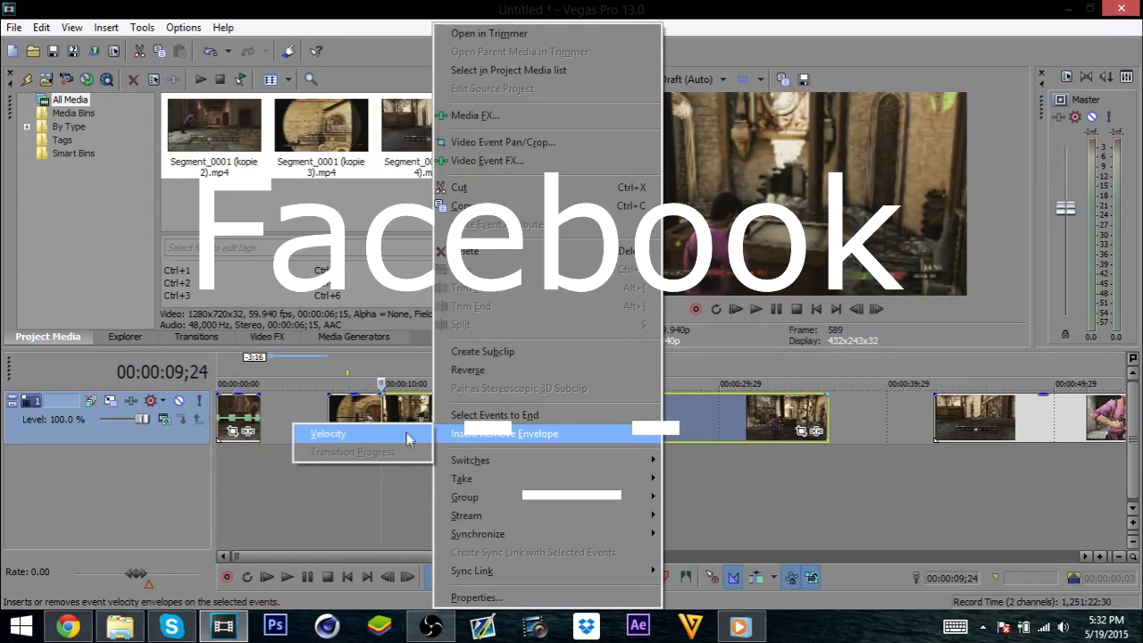
left_click(397, 429)
left_click(394, 425)
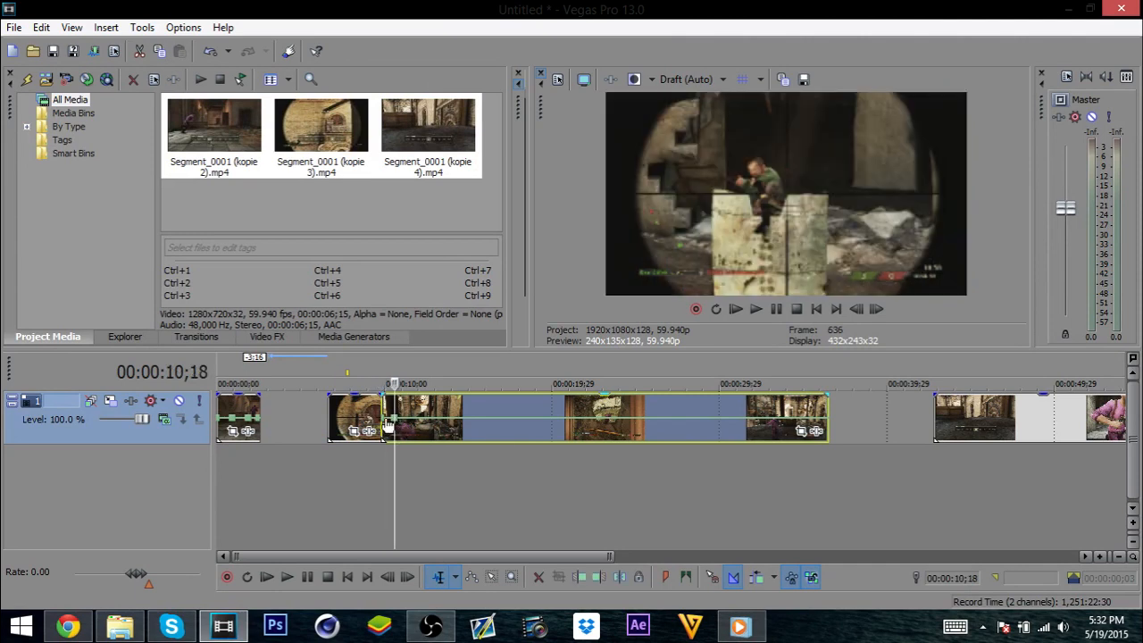
left_click_drag(395, 420, 395, 427)
left_click(384, 422)
Step: Play back the slowed section, add velocity points at 00:00:11;10 and about 00:00:11;24, and raise the latter to maximum speed
key("space")
key("space")
key("space")
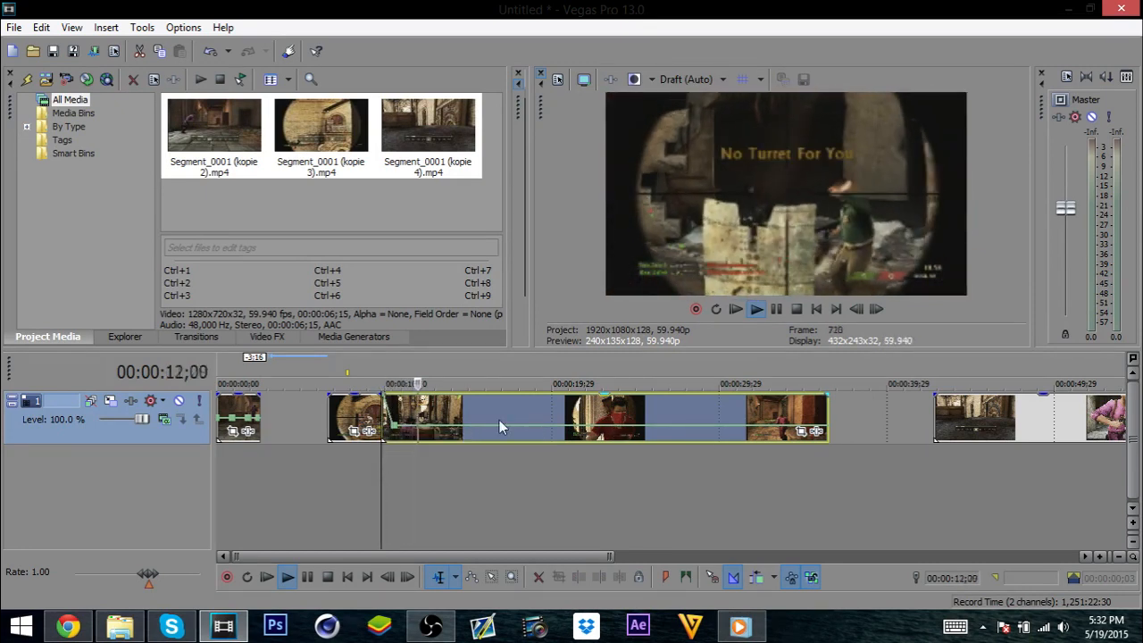
left_click(413, 418)
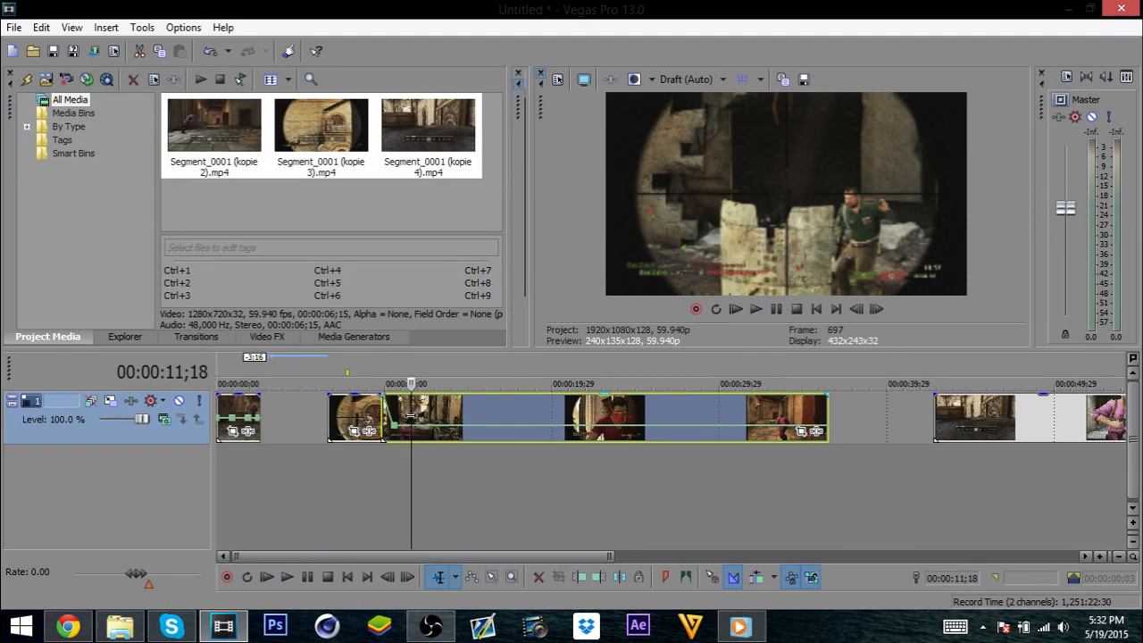
left_click(407, 435)
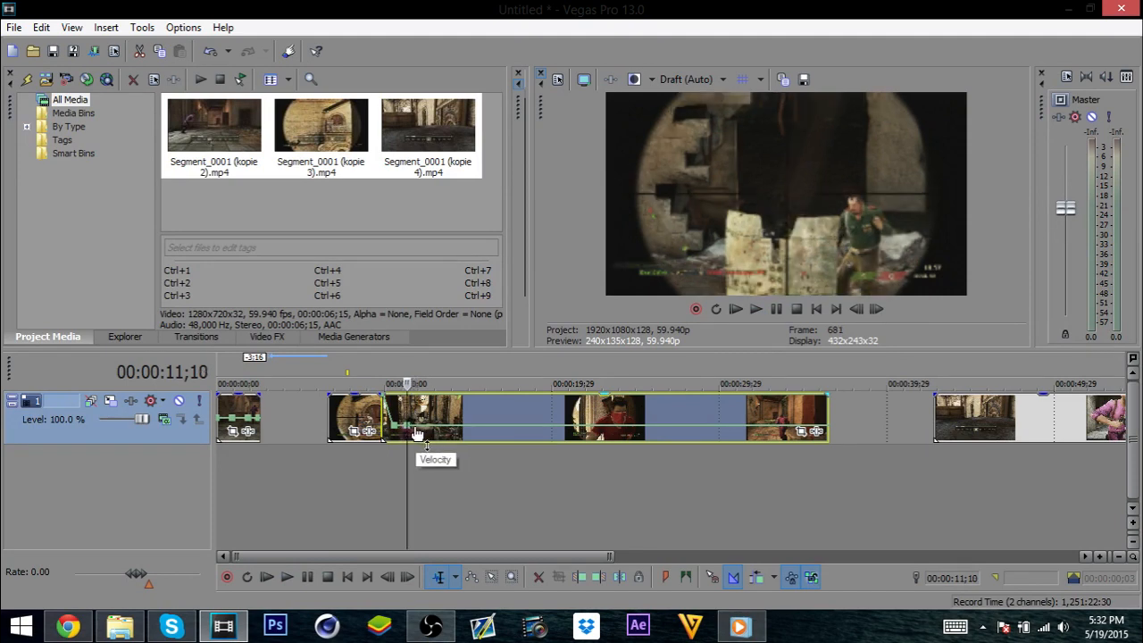
left_click_drag(416, 428, 422, 334)
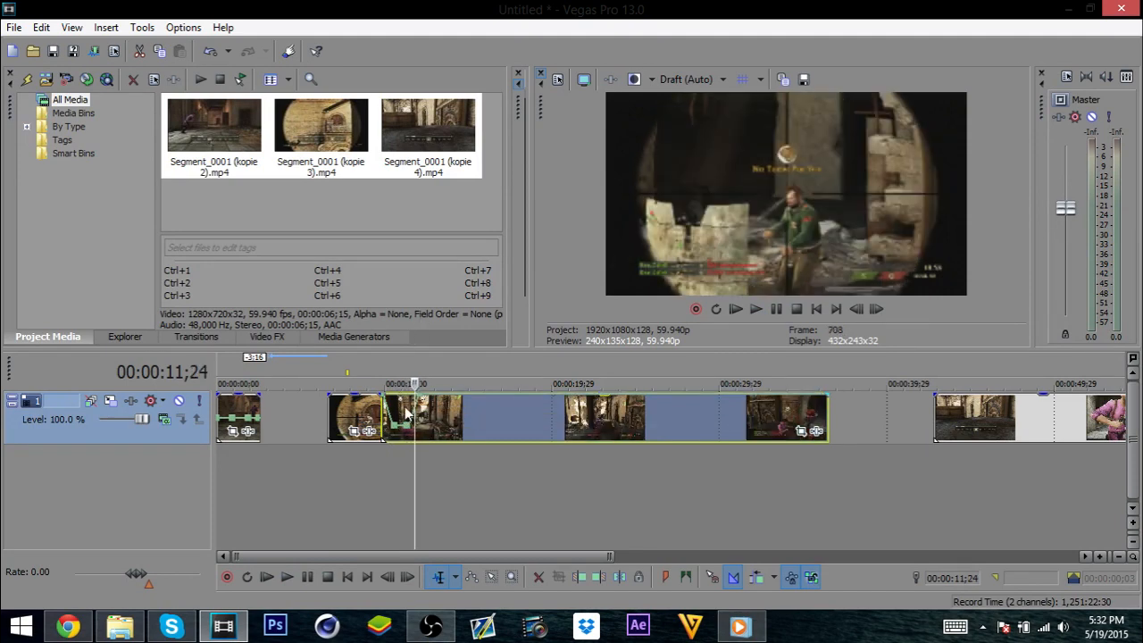
Step: Play back the sped-up section and add a lowered velocity point shortly after 00:00:12;02 on the clip
left_click(402, 418)
key("space")
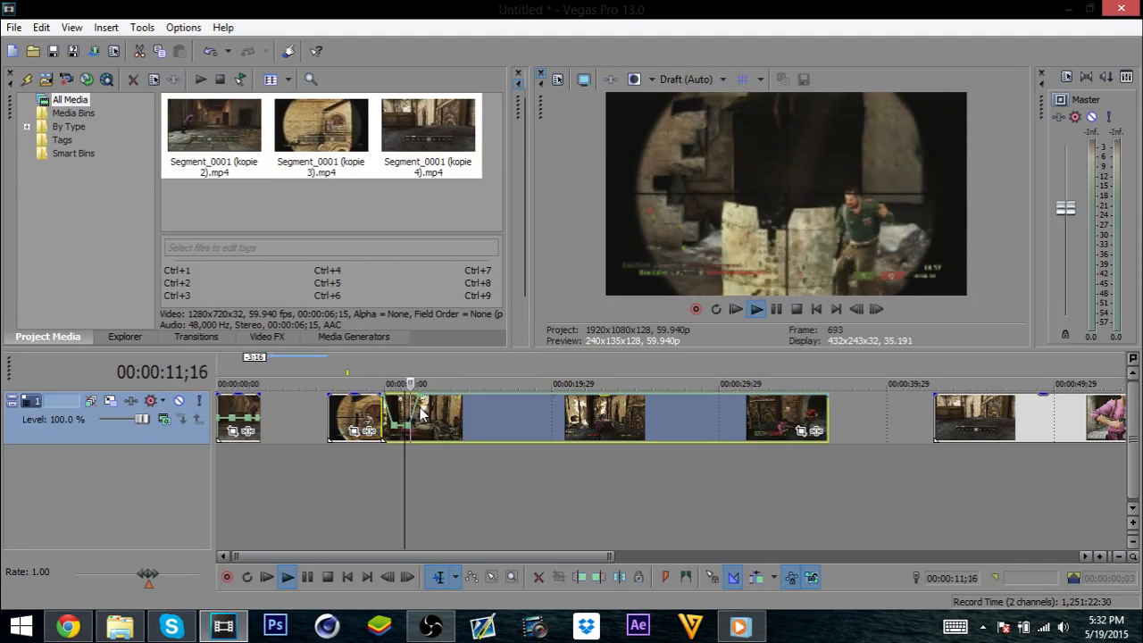
left_click(416, 418)
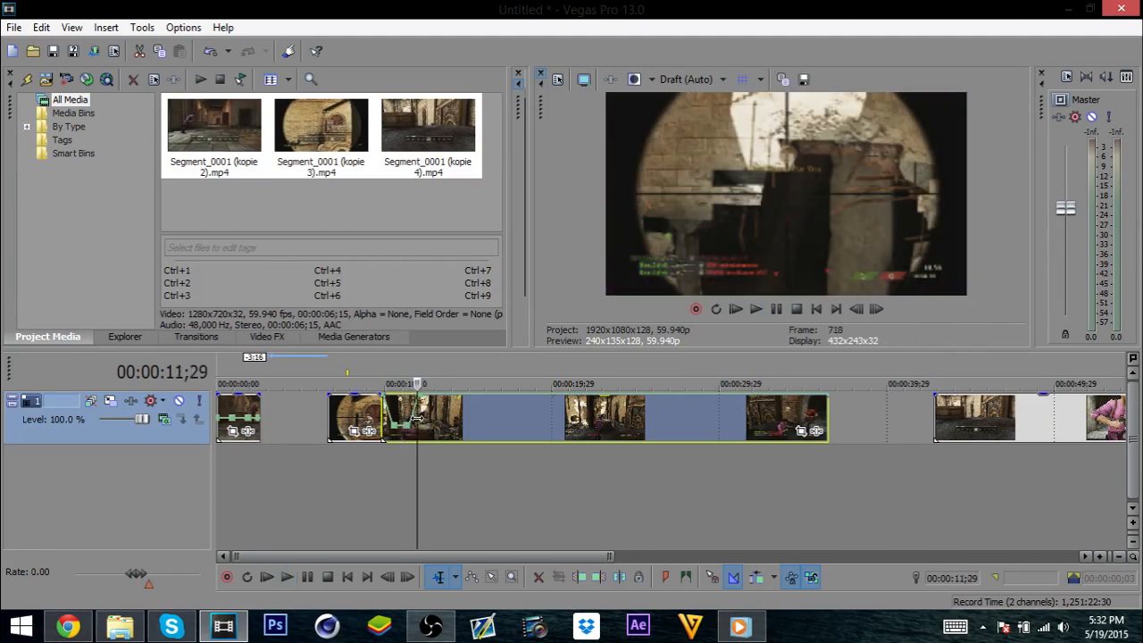
key("Right")
key("Right")
key("Right")
key("Right")
key("Right")
key("Right")
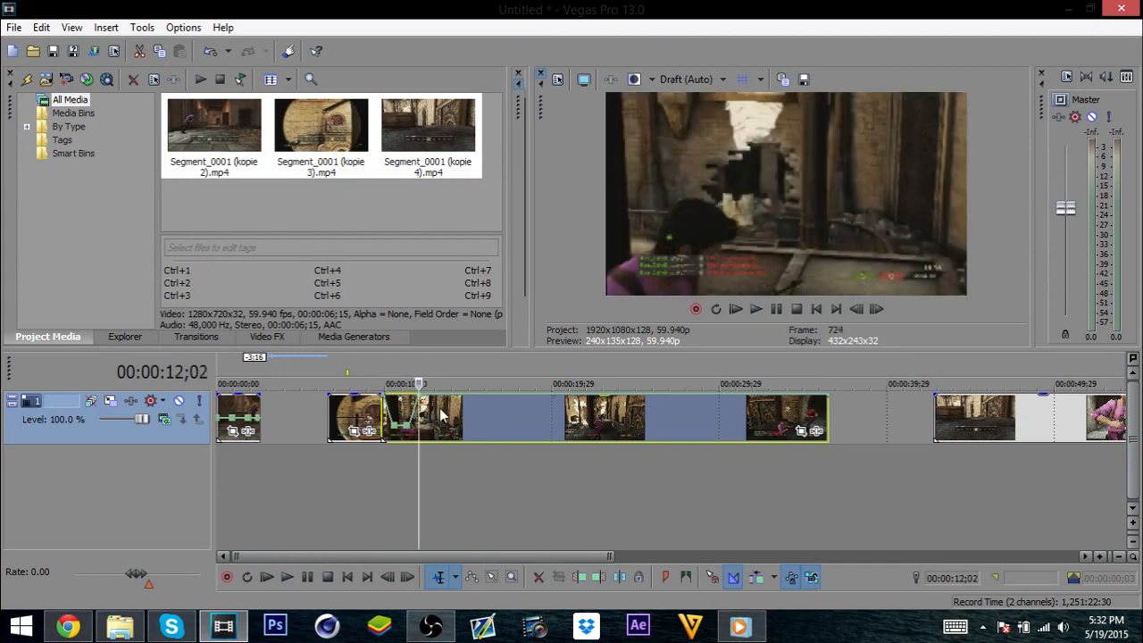
left_click_drag(597, 554, 421, 555)
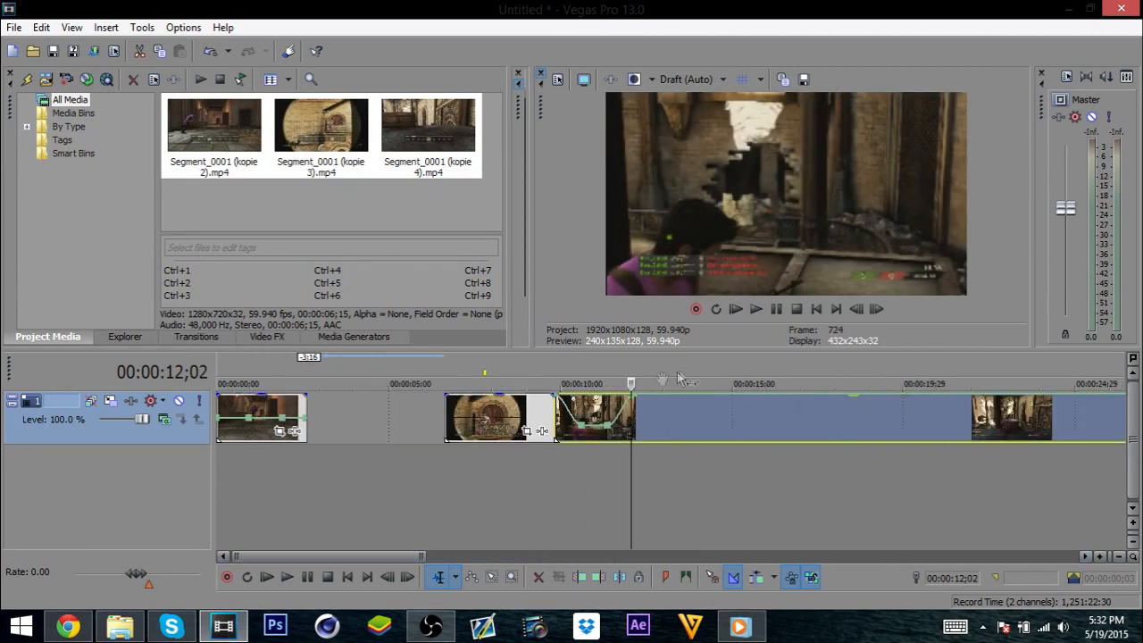
left_click_drag(647, 398, 642, 434)
Step: Play back the stretch from 00:00:11;21 through the velocity peak repeatedly to examine the transition
left_click(617, 425)
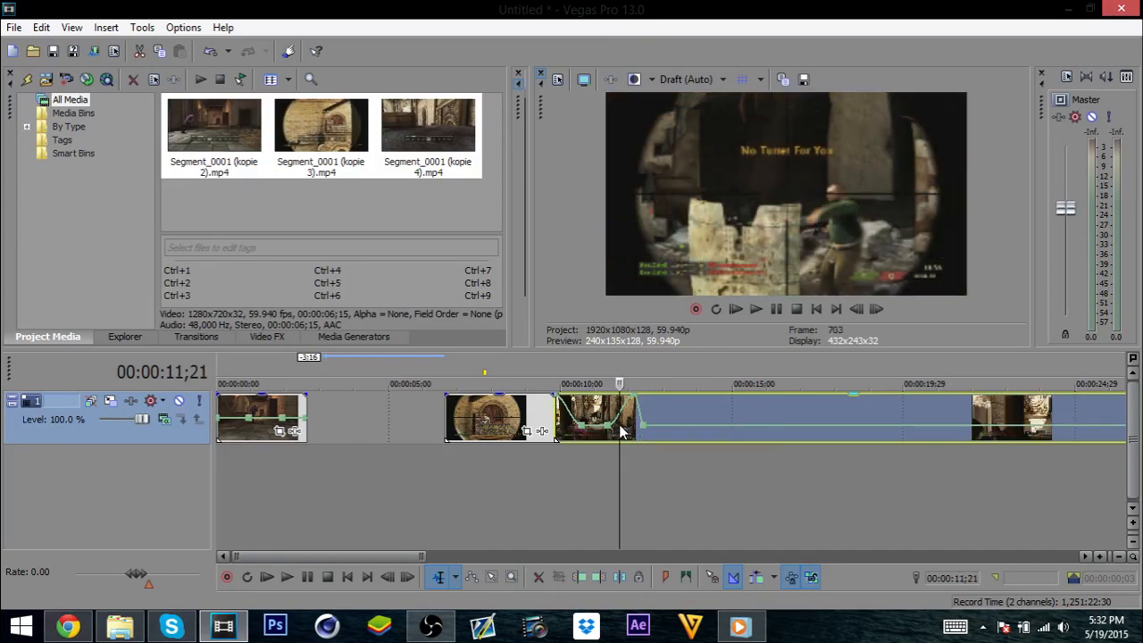
key("space")
key("space")
key("space")
key("space")
key("space")
key("space")
key("space")
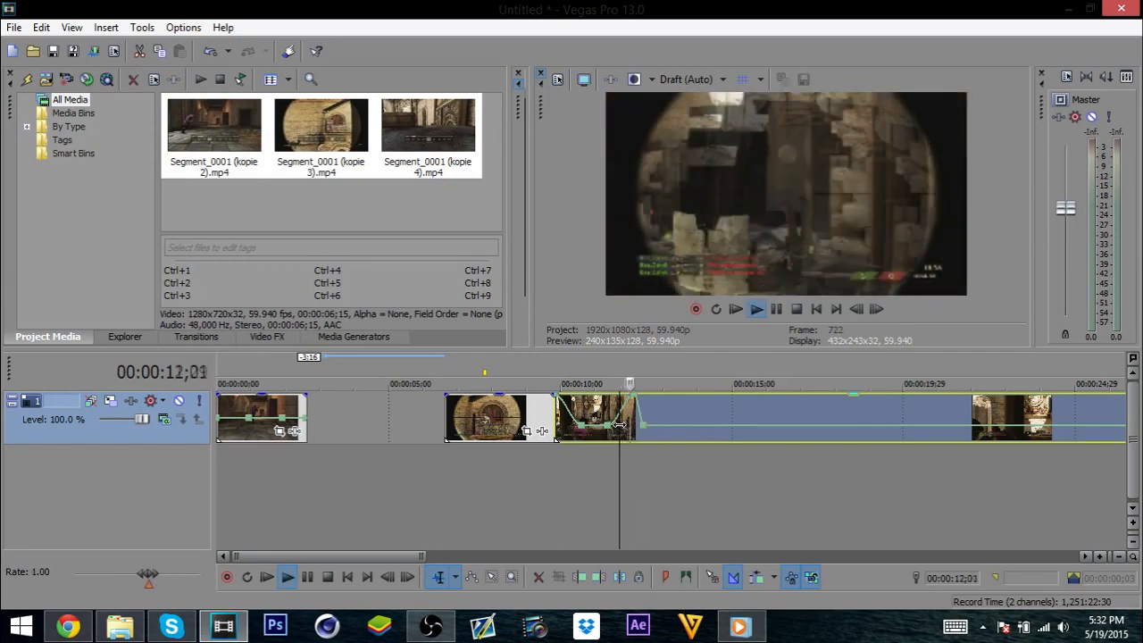
key("space")
Step: Step frame by frame to the end of the scoped shot and split the clip at 00:00:11;24
key("Right")
key("Right")
key("Right")
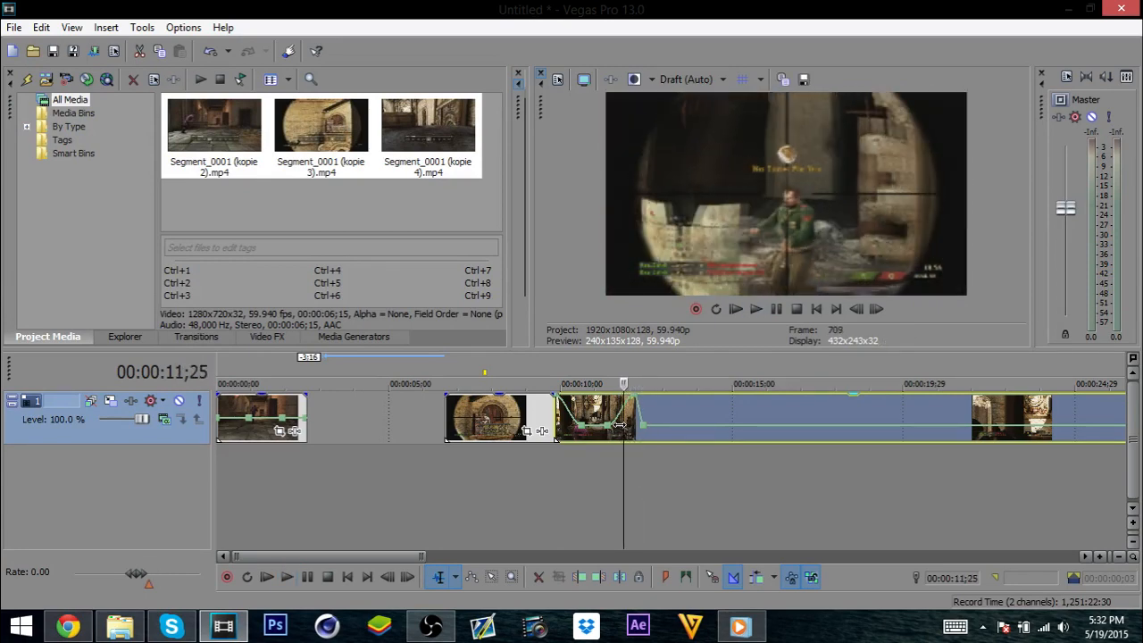
key("Left")
key("Right")
key("Left")
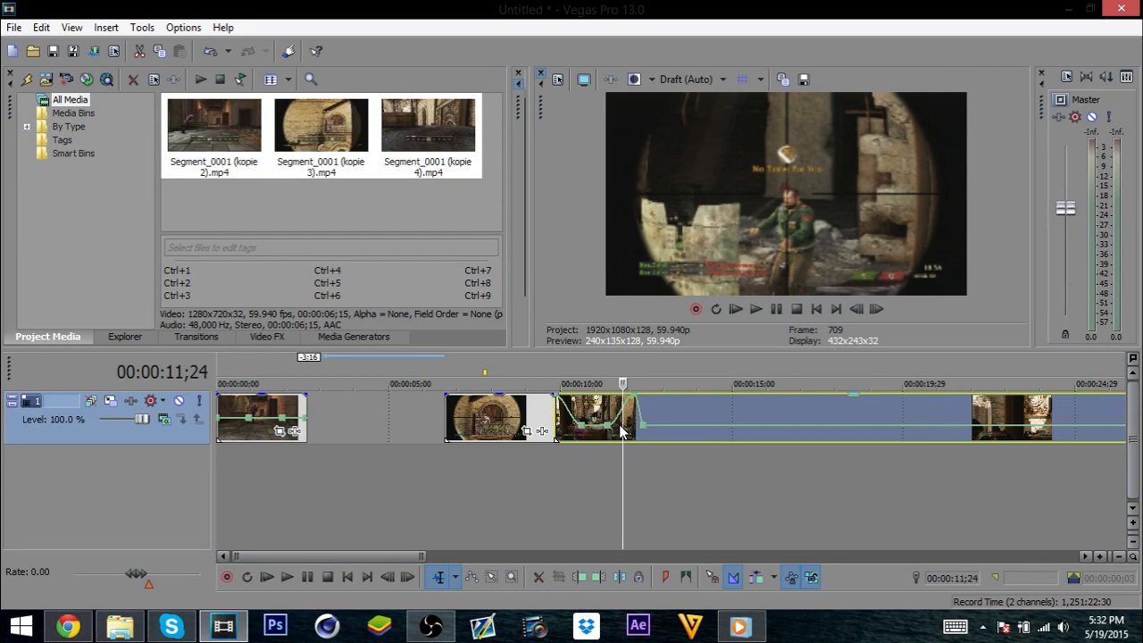
key("s")
Step: Find the first frame after the scope view closes and split the following piece at 00:00:12;01
left_click(660, 426)
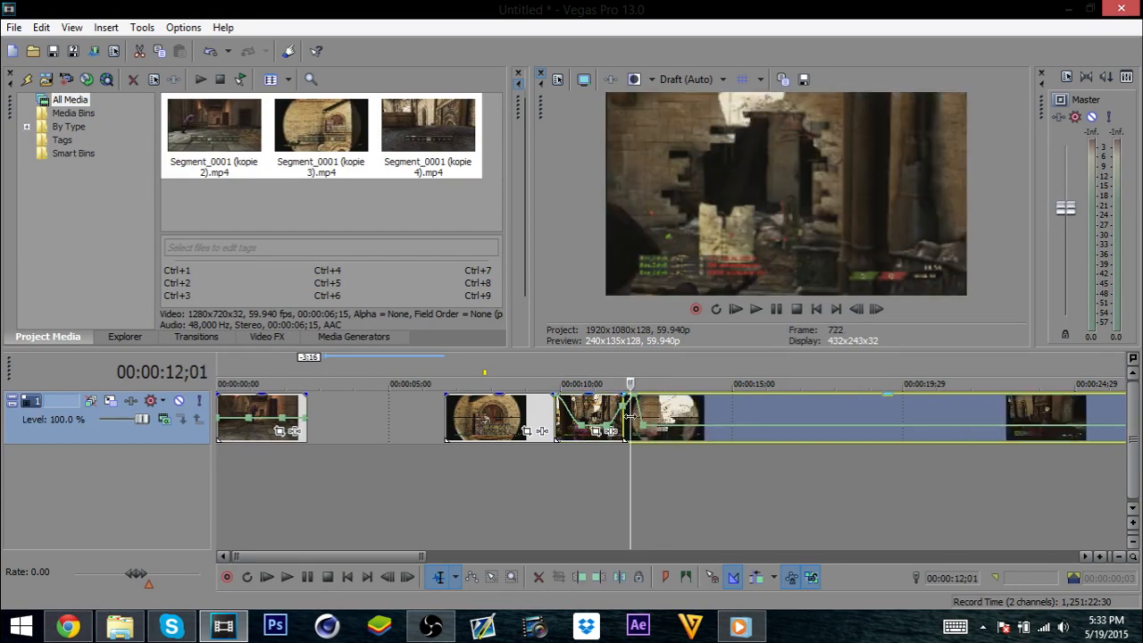
key("Right")
key("Right")
key("Left")
key("s")
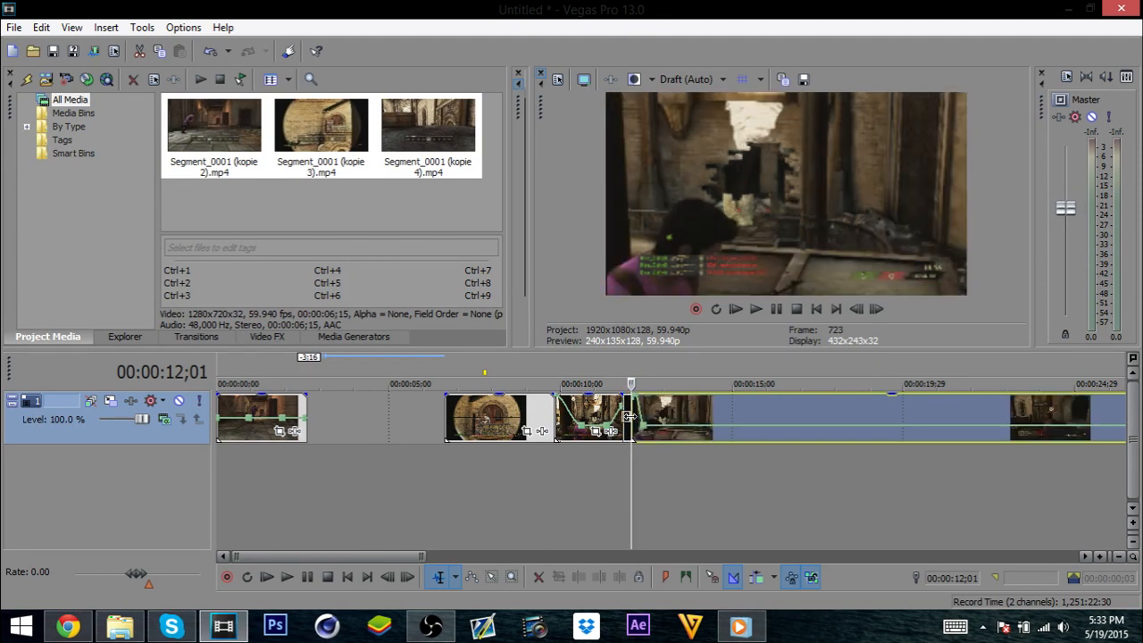
Step: Delete the short piece between the two splits and move the remaining clip against the cut at 00:00:11;24
left_click(625, 417)
key("Delete")
left_click_drag(645, 420, 635, 418)
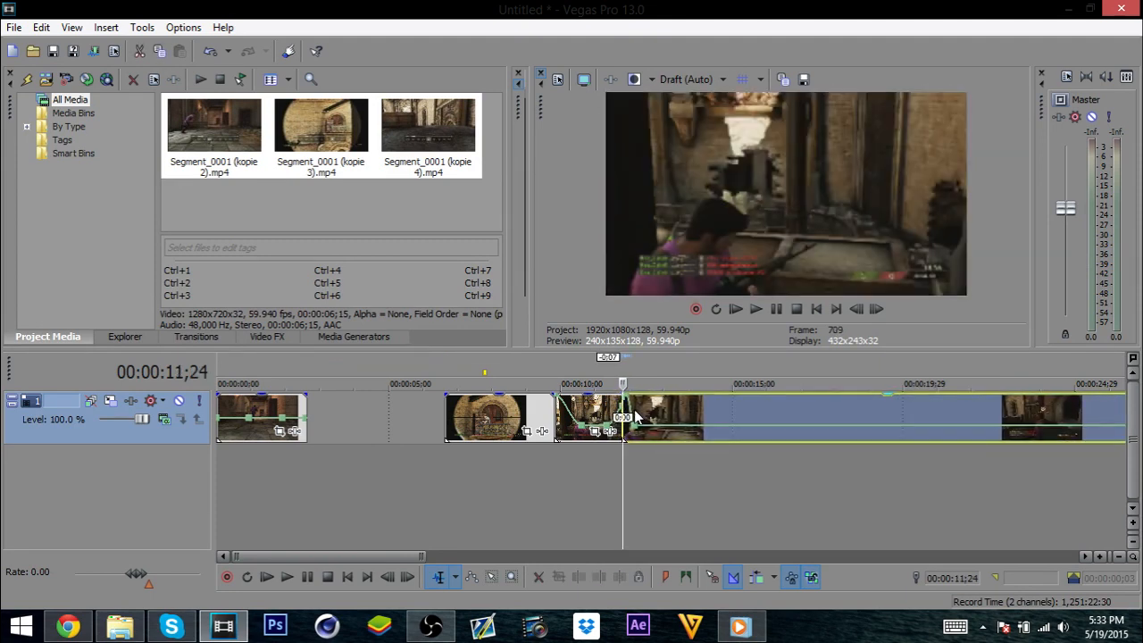
Step: Play back the new cut at 00:00:11;24 from several points before it
left_click(613, 412)
key("space")
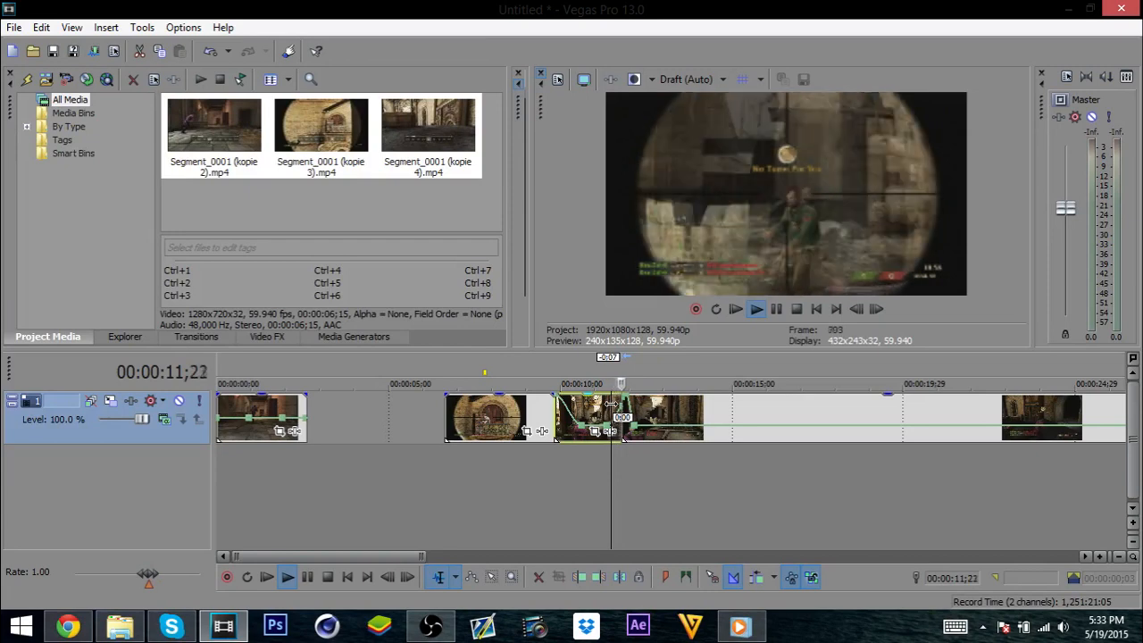
key("space")
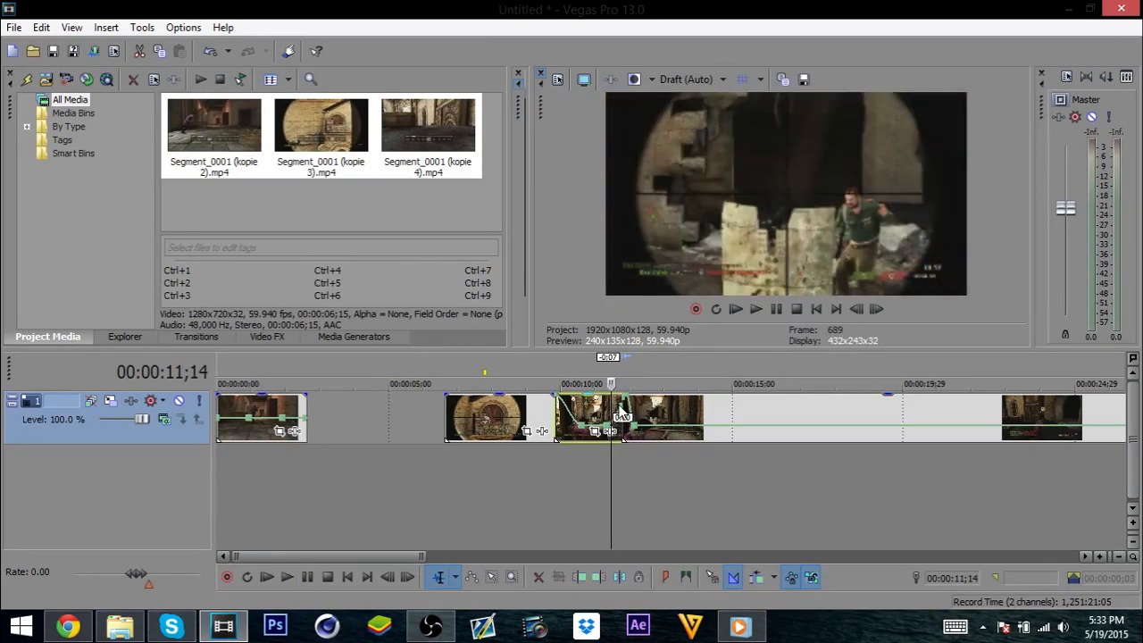
key("space")
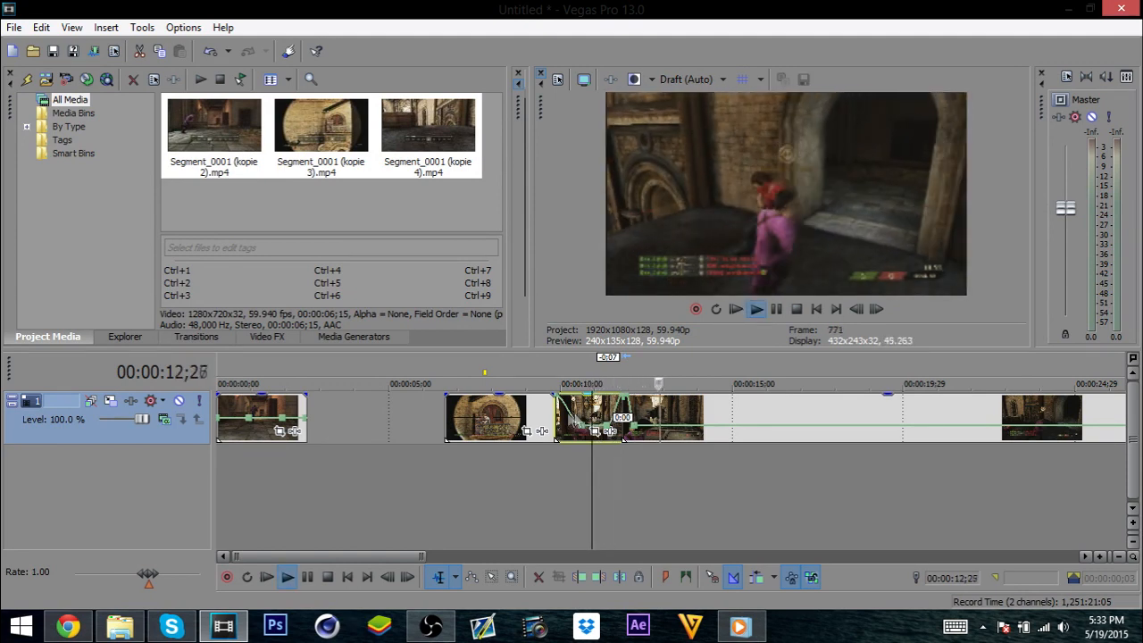
right_click(559, 420)
left_click(551, 413)
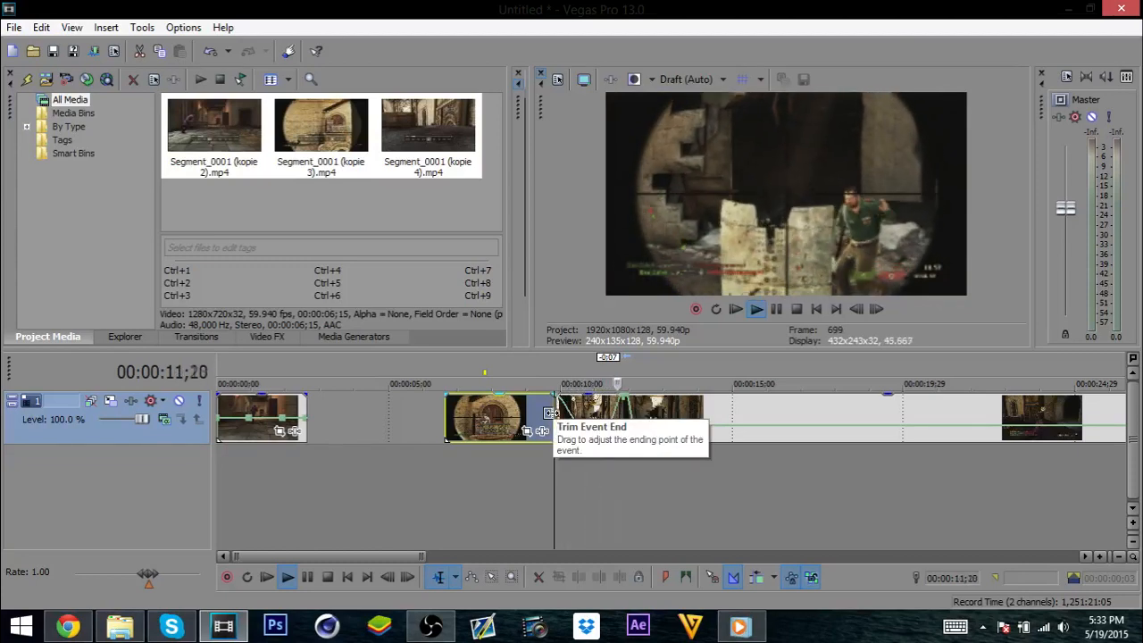
key("space")
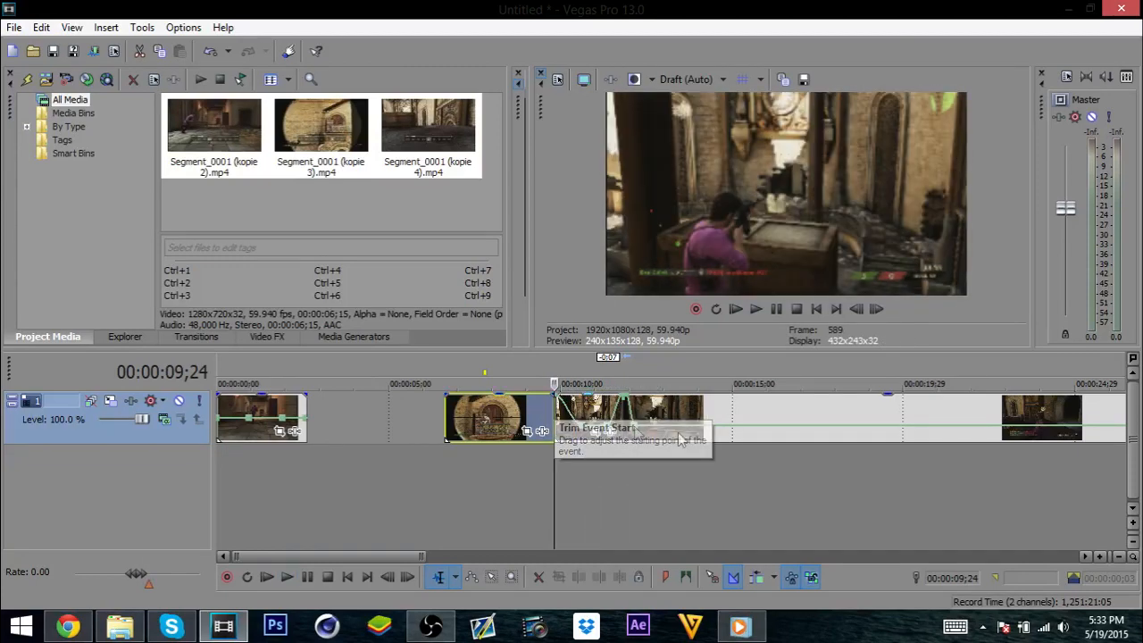
Step: Move the second clip on the timeline closer to the first clip and play from the start of the project
left_click_drag(490, 418, 397, 417)
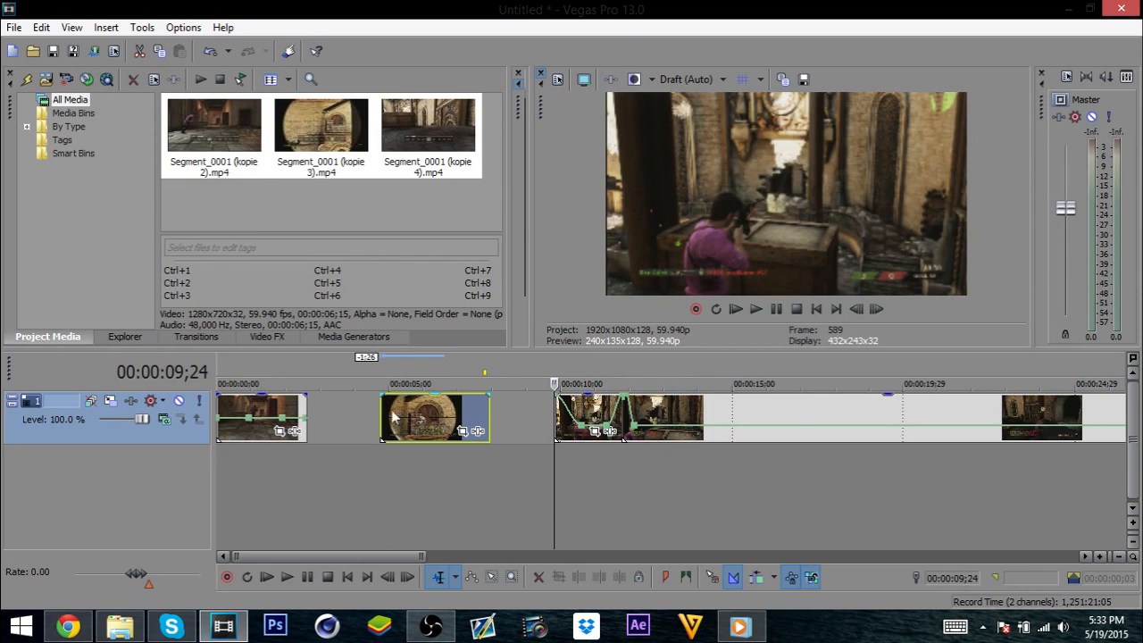
left_click(217, 413)
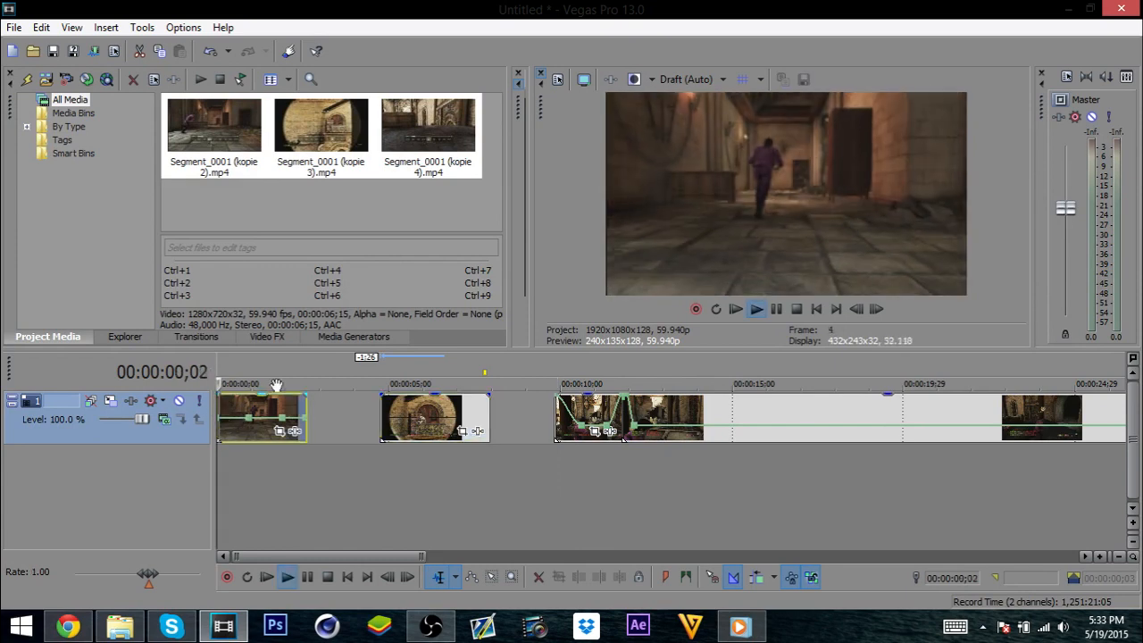
key("space")
key("space")
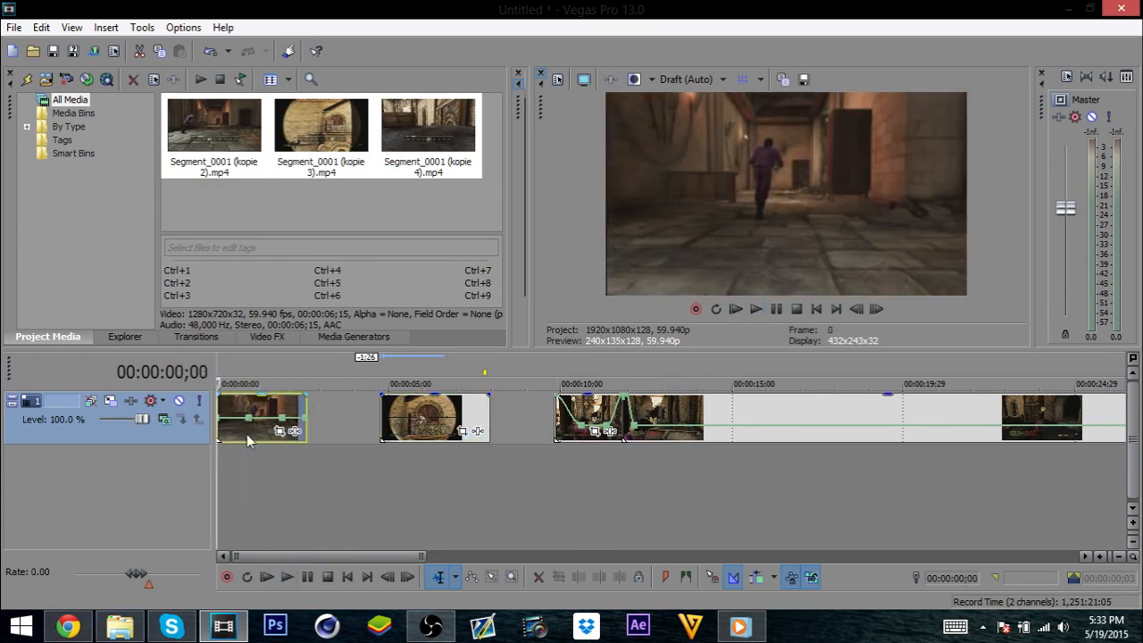
scroll(419, 537, "up", 5)
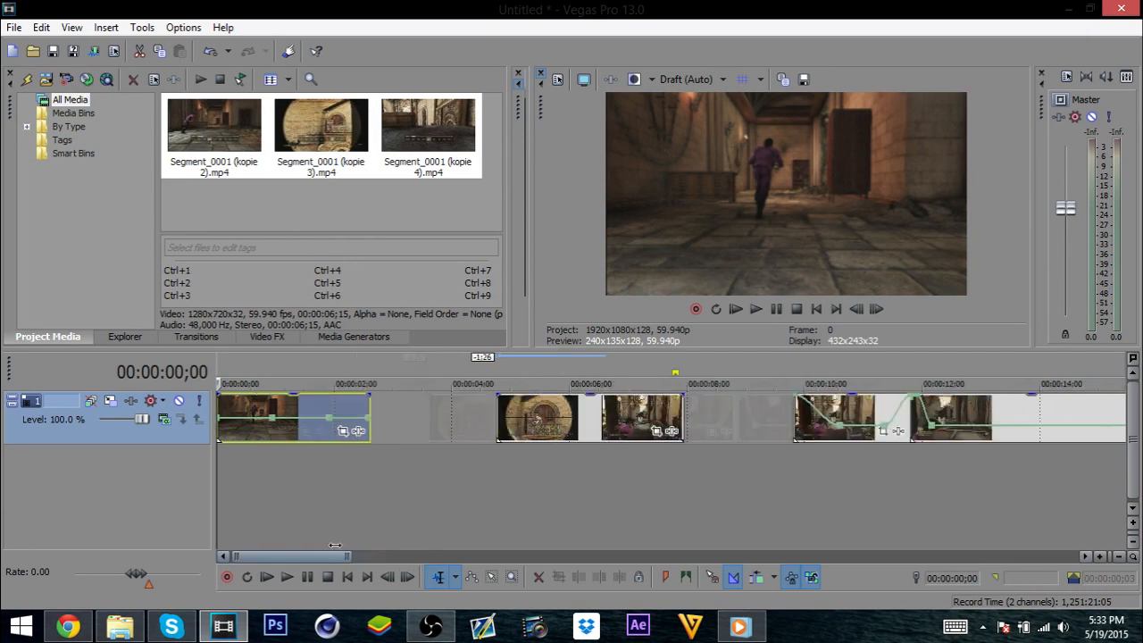
Step: Move the first clip's inner velocity points to 00:00:00;11 and near the clip's end, and raise its start point to maximum speed
left_click_drag(307, 430, 256, 427)
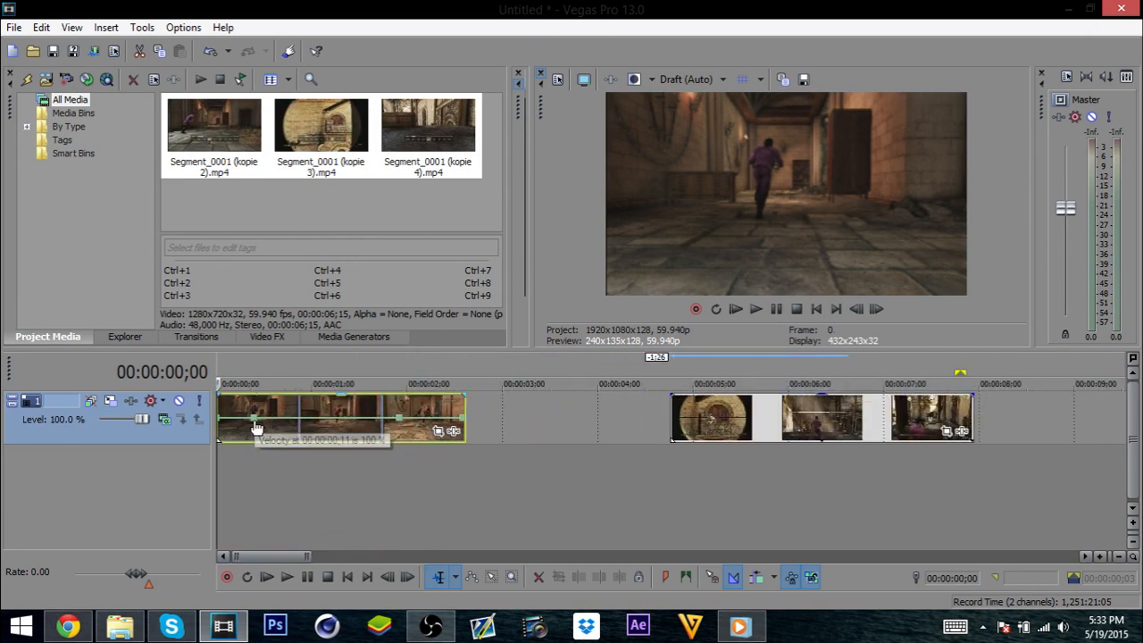
left_click_drag(401, 424, 441, 427)
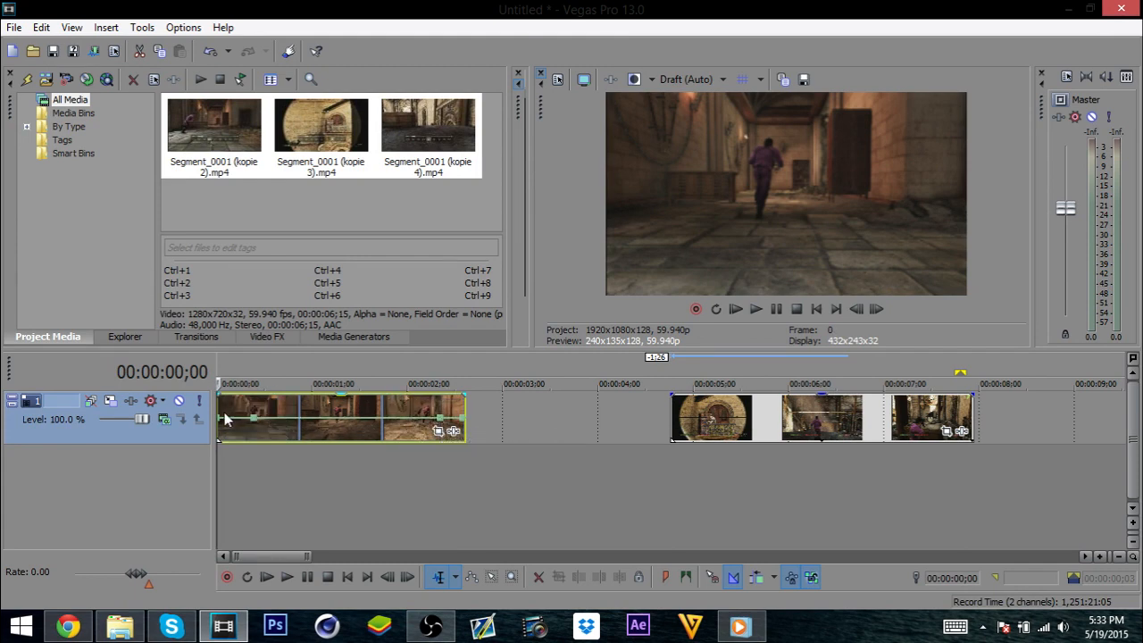
left_click_drag(221, 418, 222, 399)
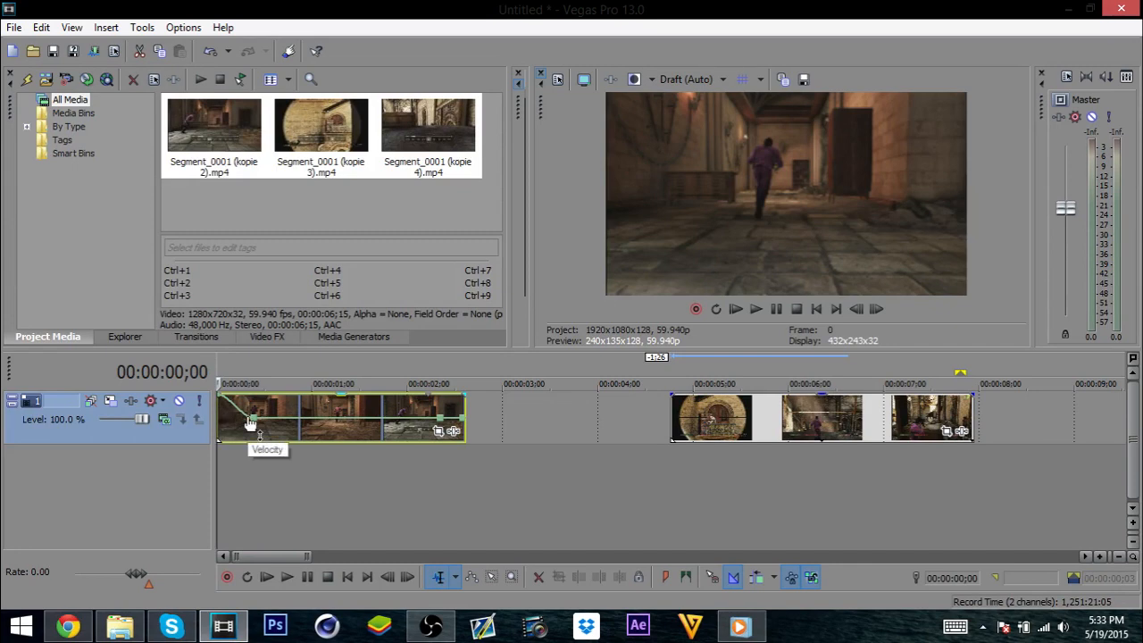
Step: Lower the first clip's velocity point at 00:00:00;11 and play the clip back from its start
left_click_drag(255, 426, 250, 433)
left_click(243, 433)
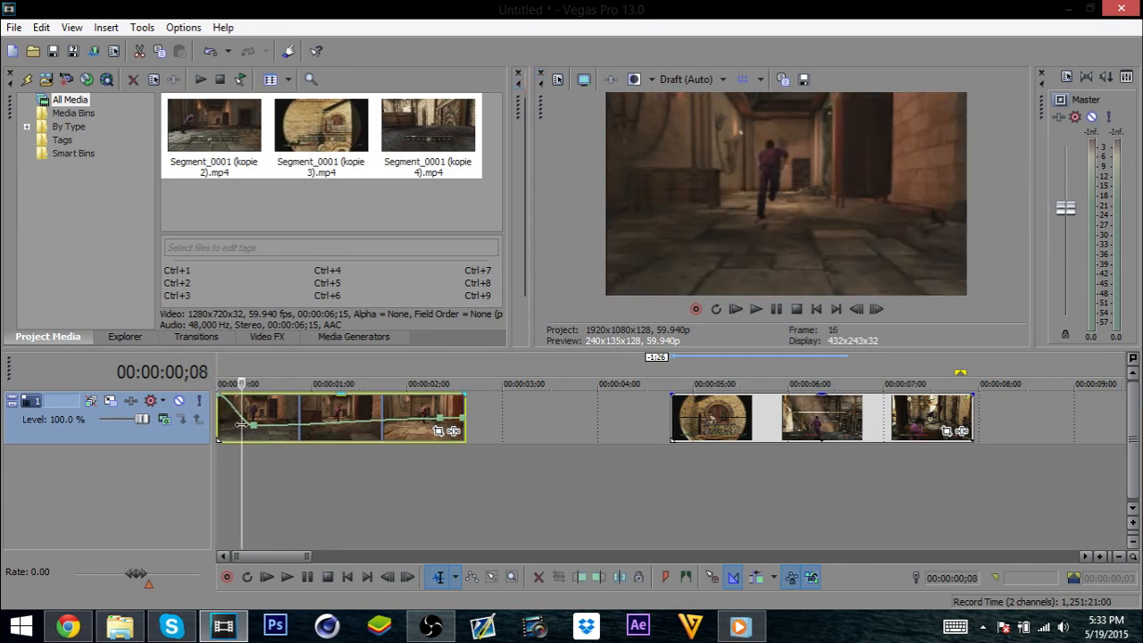
left_click(223, 425)
key("space")
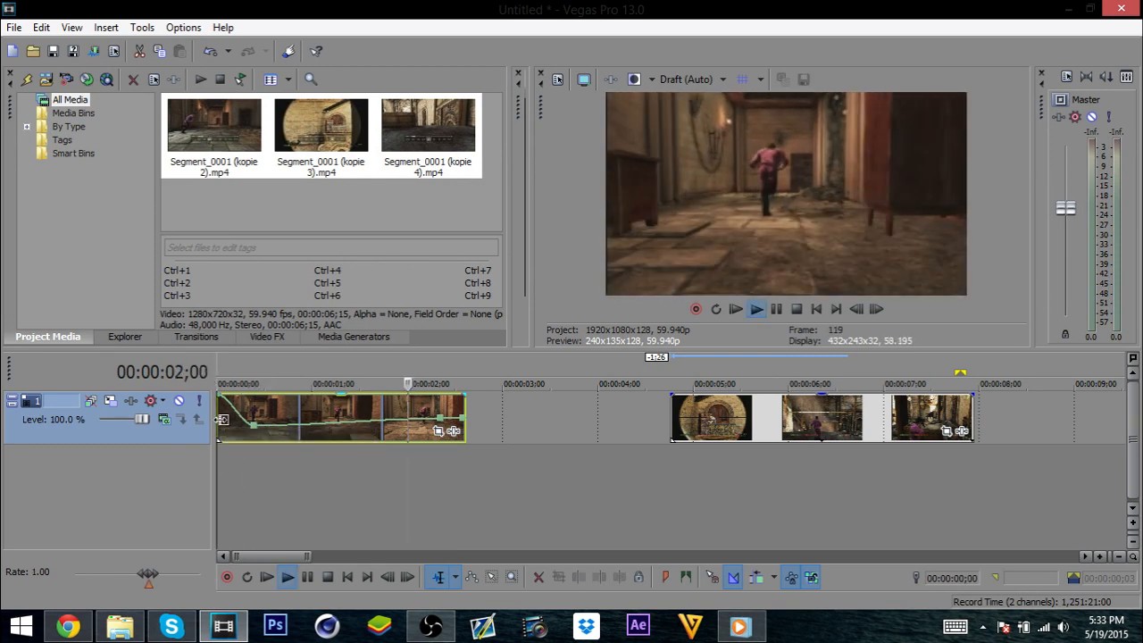
right_click(357, 413)
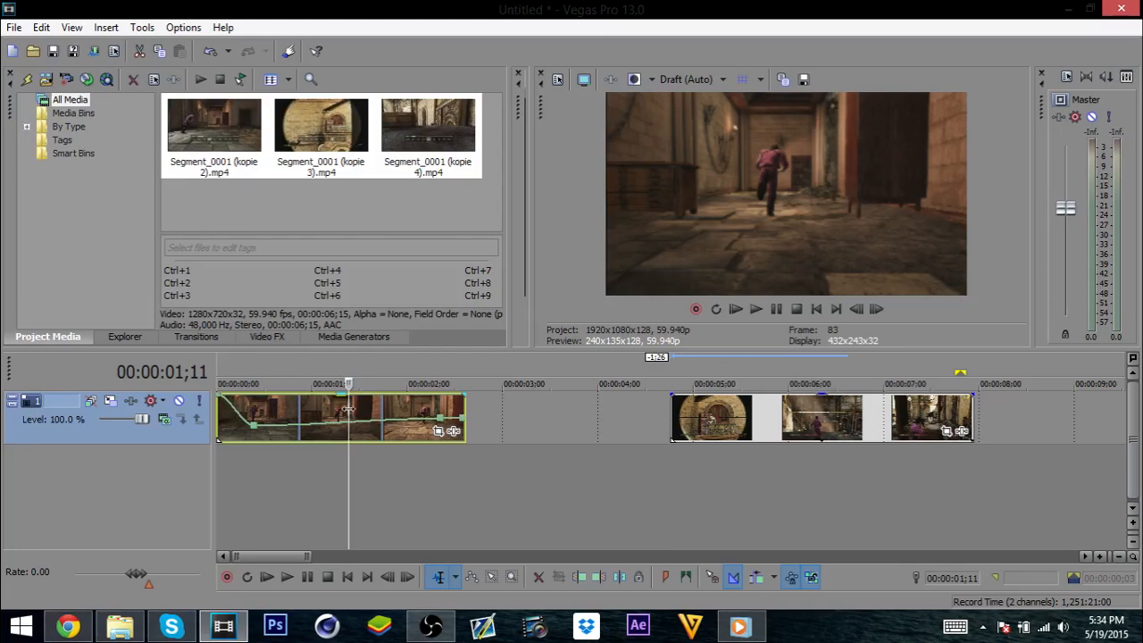
Step: Lower the velocity point near the first clip's end and raise the end point at 00:00:02;17 to maximum speed
left_click_drag(441, 428, 442, 429)
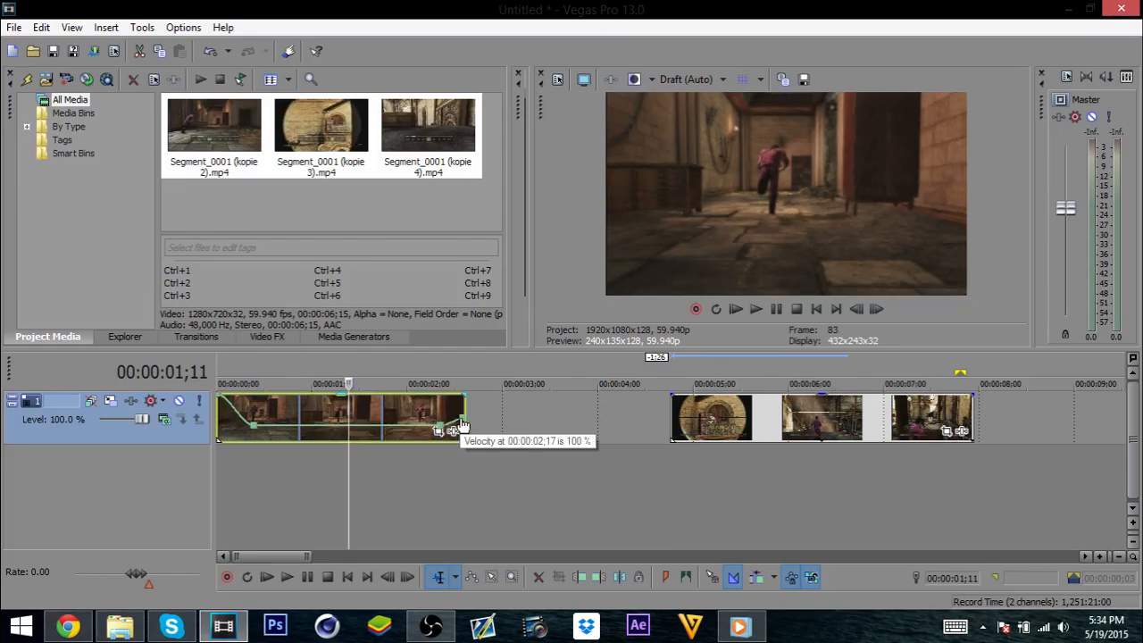
left_click(736, 309)
right_click(739, 309)
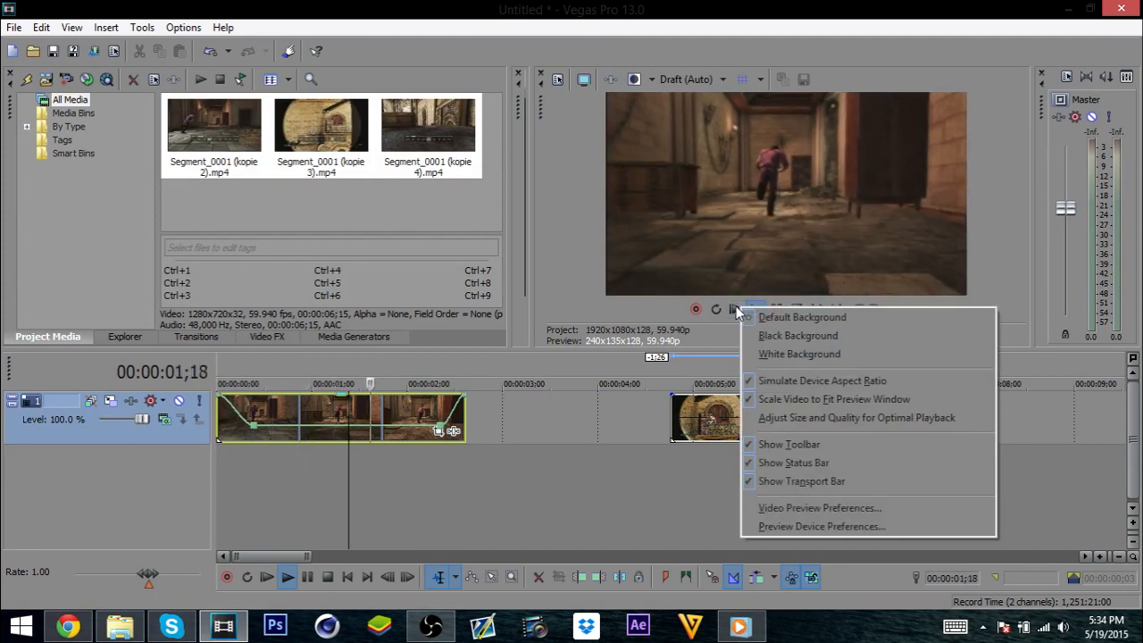
left_click(736, 309)
left_click(736, 309)
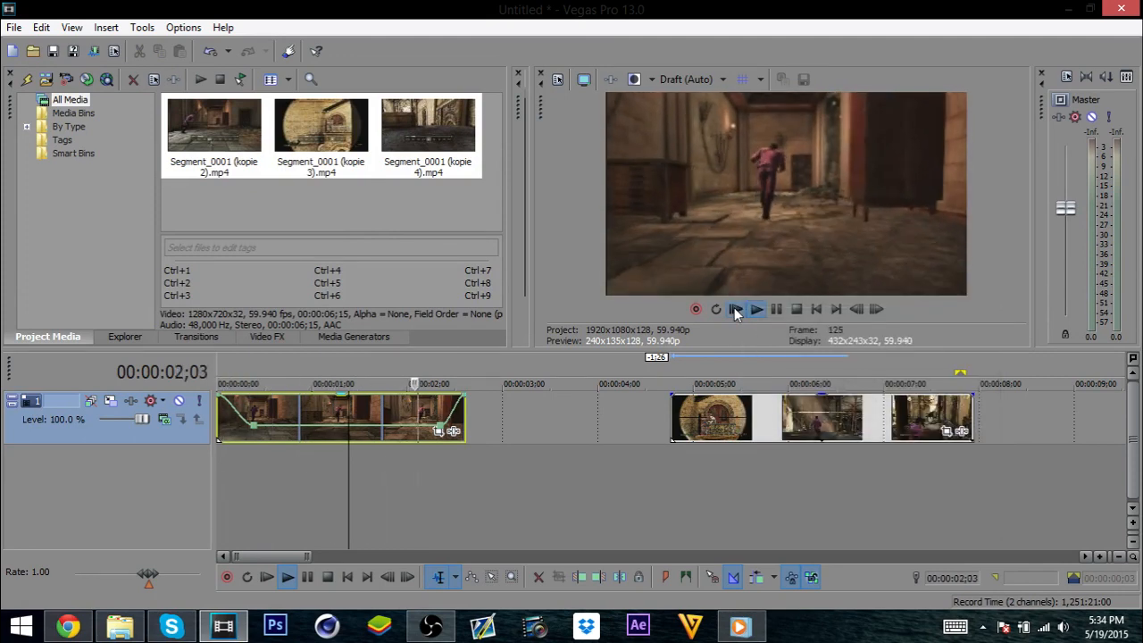
Step: Play back the first clip's sped-up ending from 00:00:02;09
left_click(436, 418)
left_click(436, 416)
key("space")
key("space")
left_click(436, 416)
left_click(436, 416)
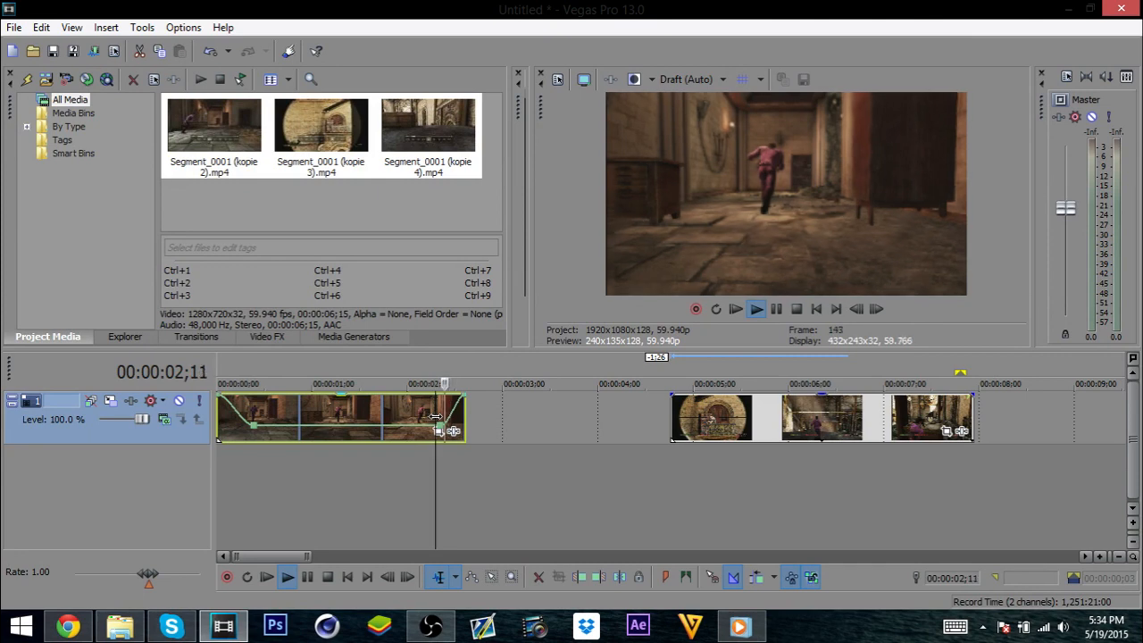
key("space")
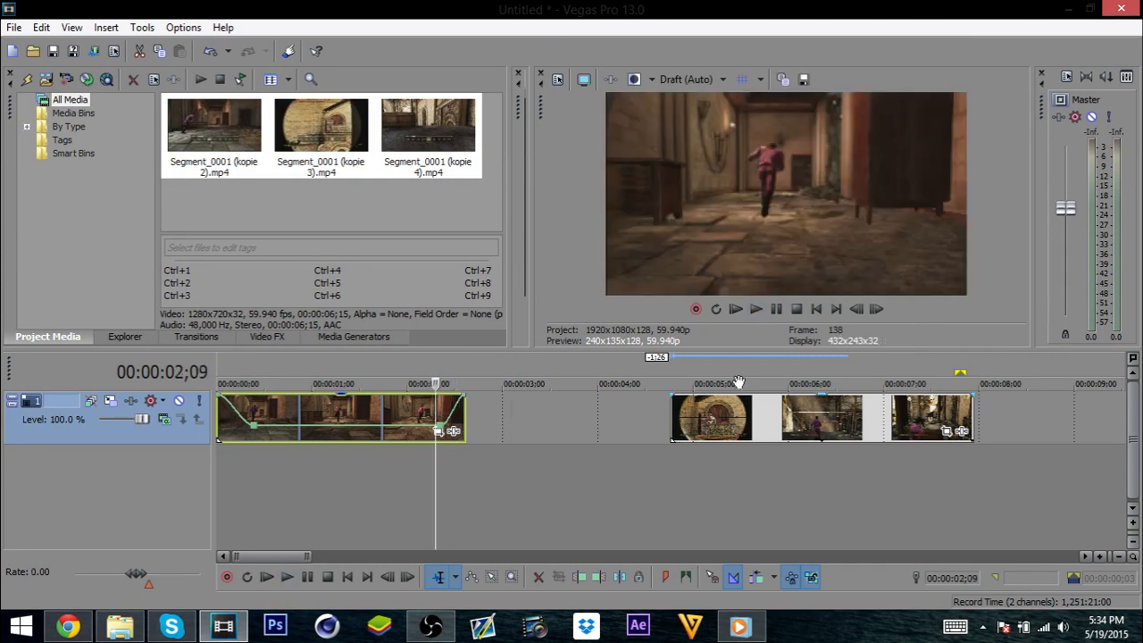
Step: Move the second clip against the end of the first clip and insert a Velocity envelope on it
left_click_drag(734, 420, 528, 430)
right_click(527, 429)
mouse_move(525, 432)
left_click(425, 433)
Step: Set the second clip's velocity to maximum at its start and 38% at 00:00:02;22, and play back the join
left_click(473, 429)
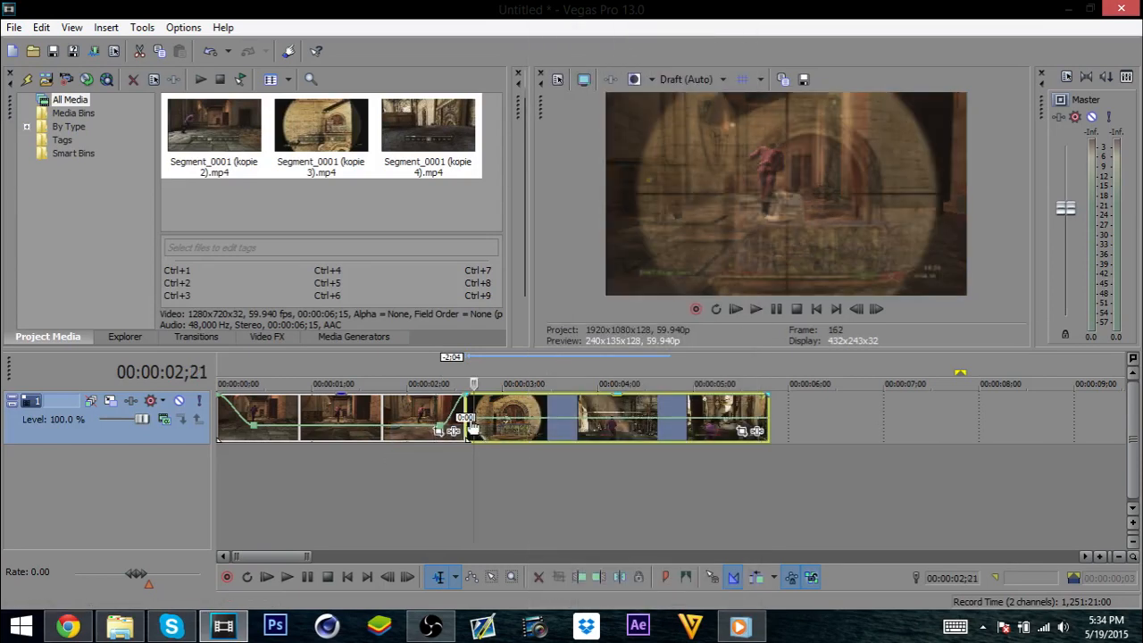
mouse_move(478, 431)
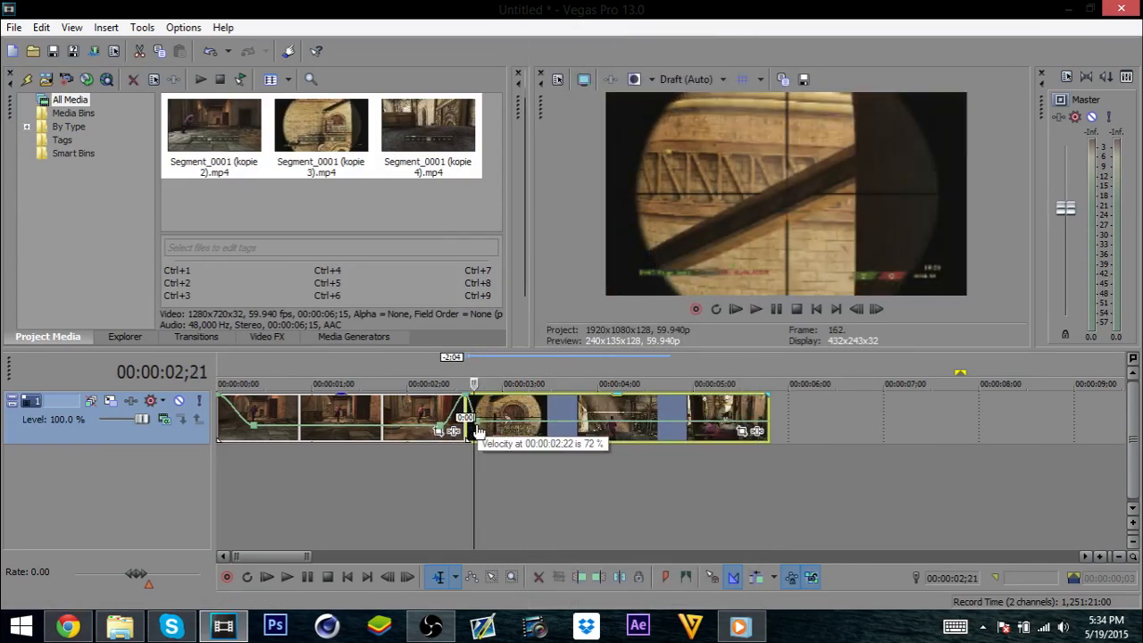
left_click_drag(479, 431, 435, 422)
left_click(435, 422)
key("space")
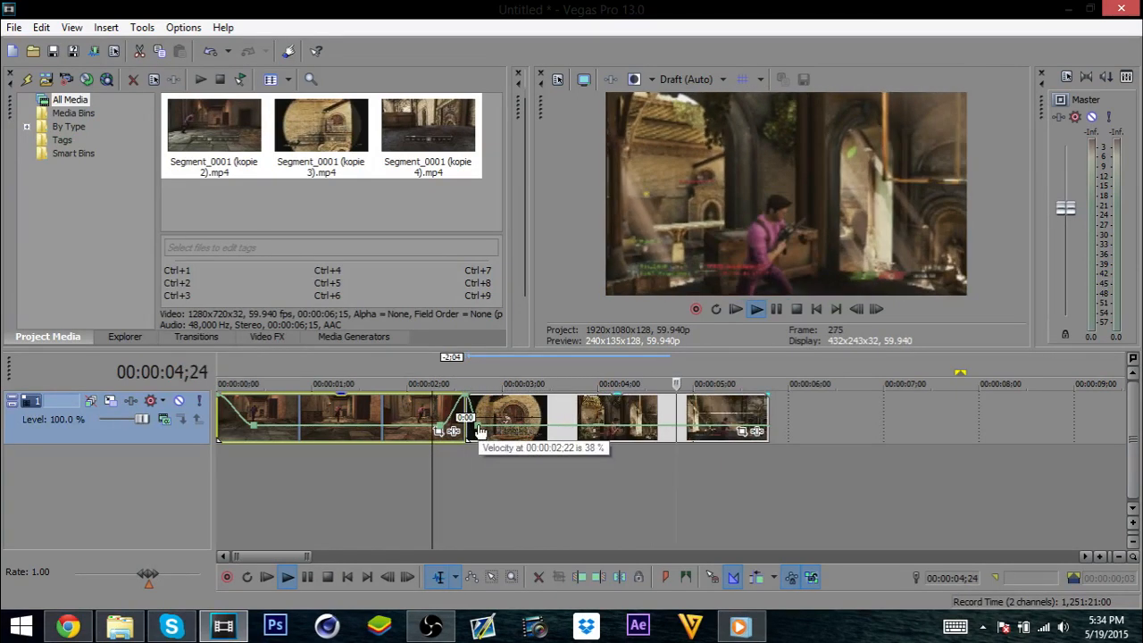
left_click_drag(480, 431, 480, 431)
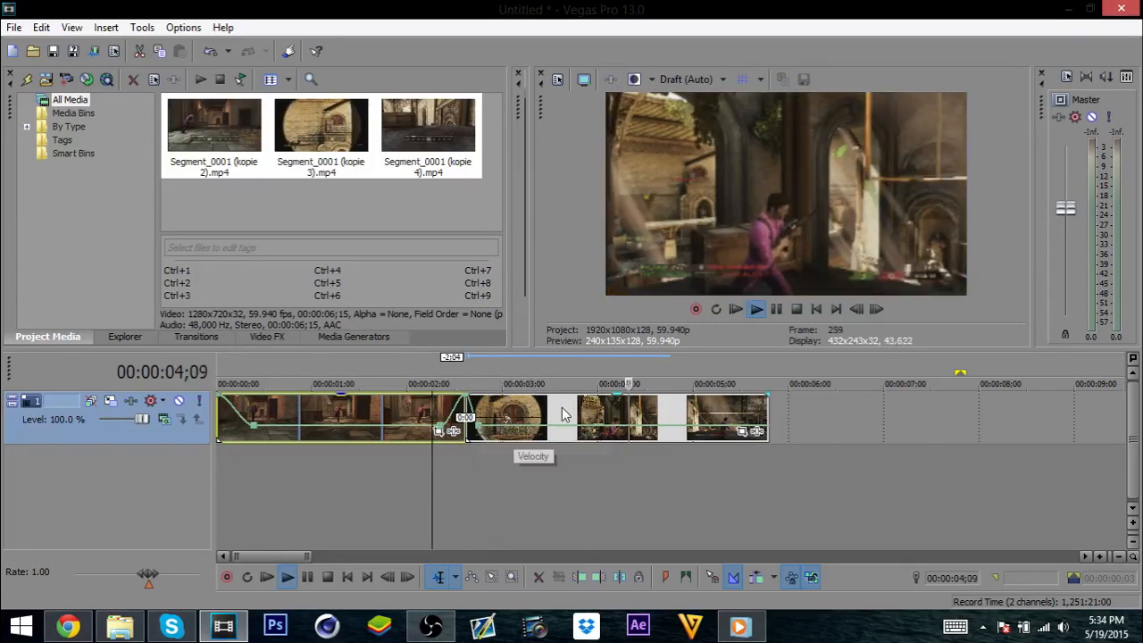
Step: Move the second clip one frame later, extend the first clip's end to meet it, and play back the join
left_click(466, 417)
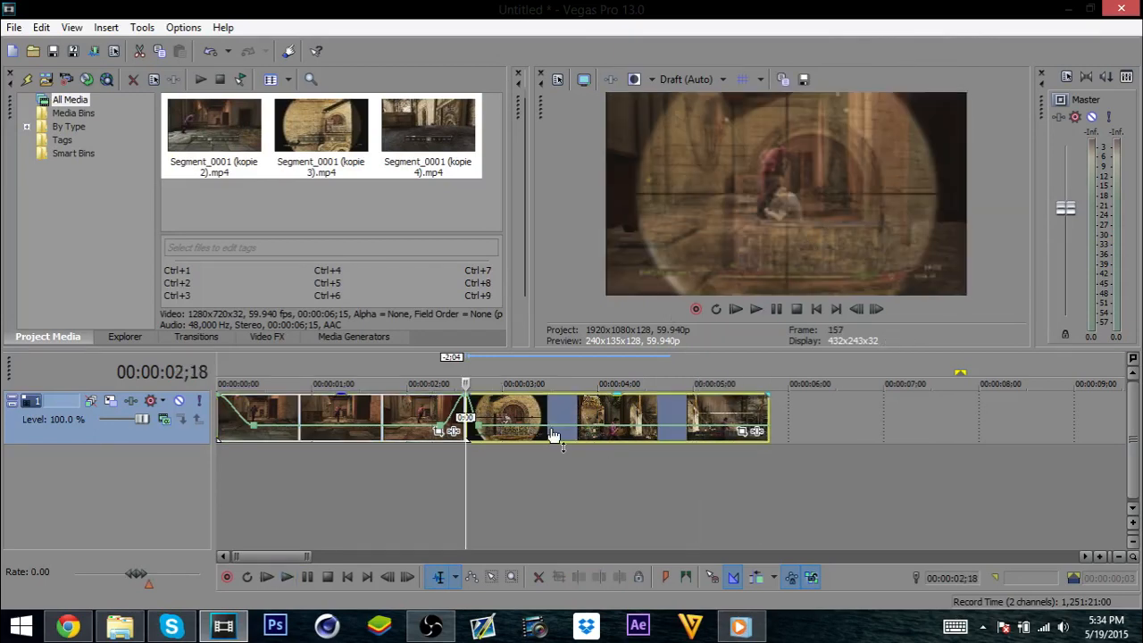
left_click_drag(295, 556, 254, 558)
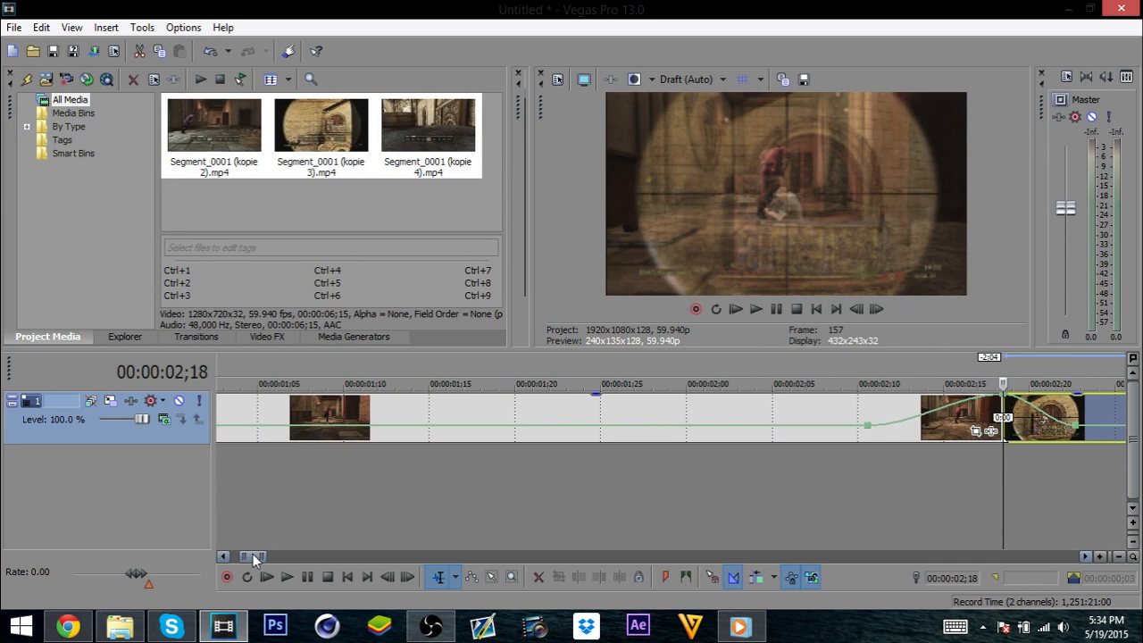
left_click_drag(1017, 421, 992, 410)
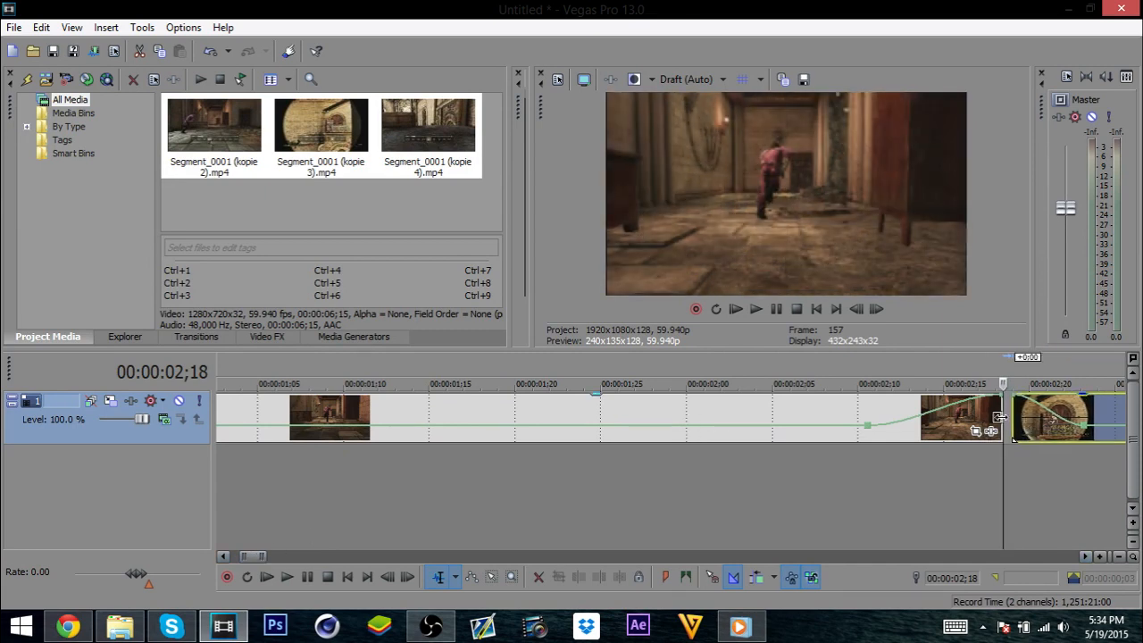
left_click(1011, 417)
key("space")
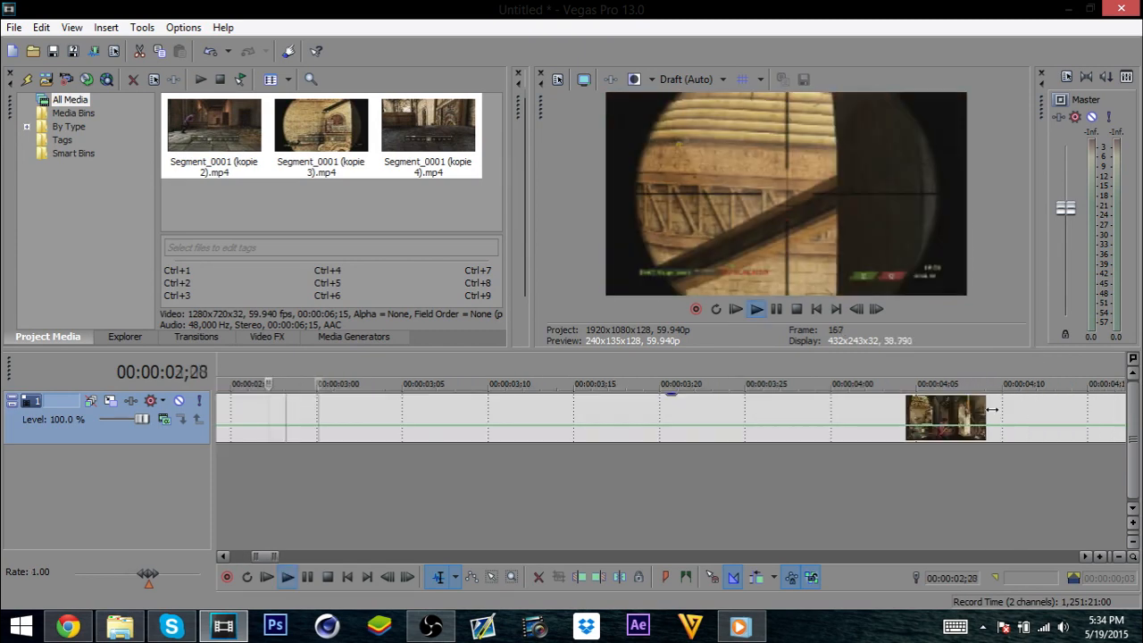
key("space")
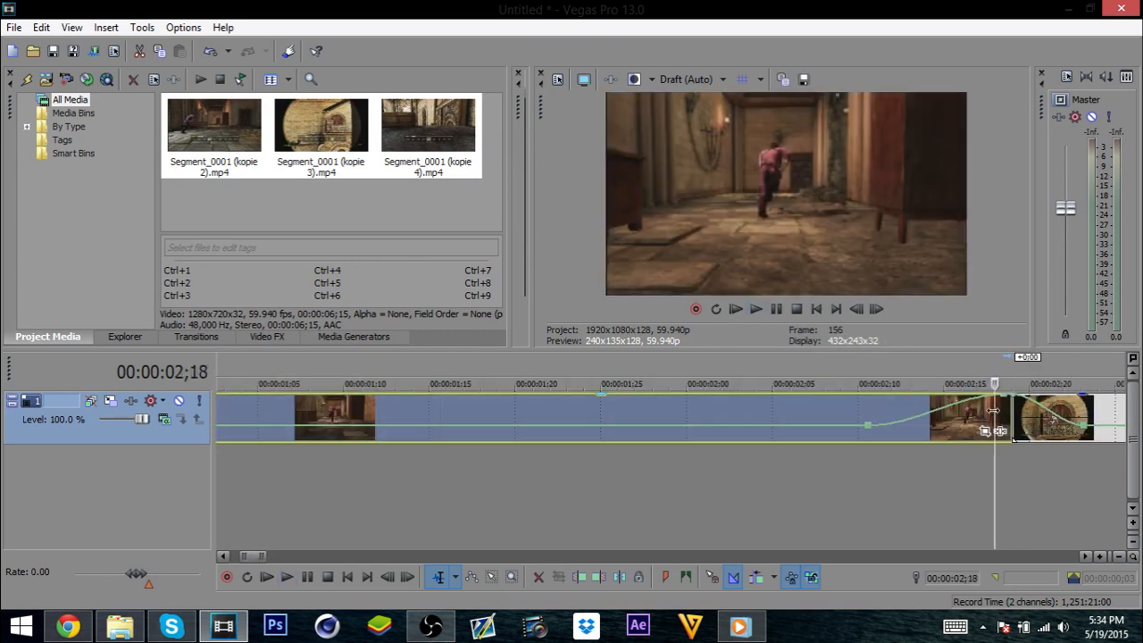
Step: Trim the first clip's end back one frame with the second clip closing the gap, and play back the join
left_click(1019, 419)
mouse_move(1045, 428)
left_mouse_down()
mouse_move(1022, 430)
mouse_move(1052, 428)
left_mouse_up()
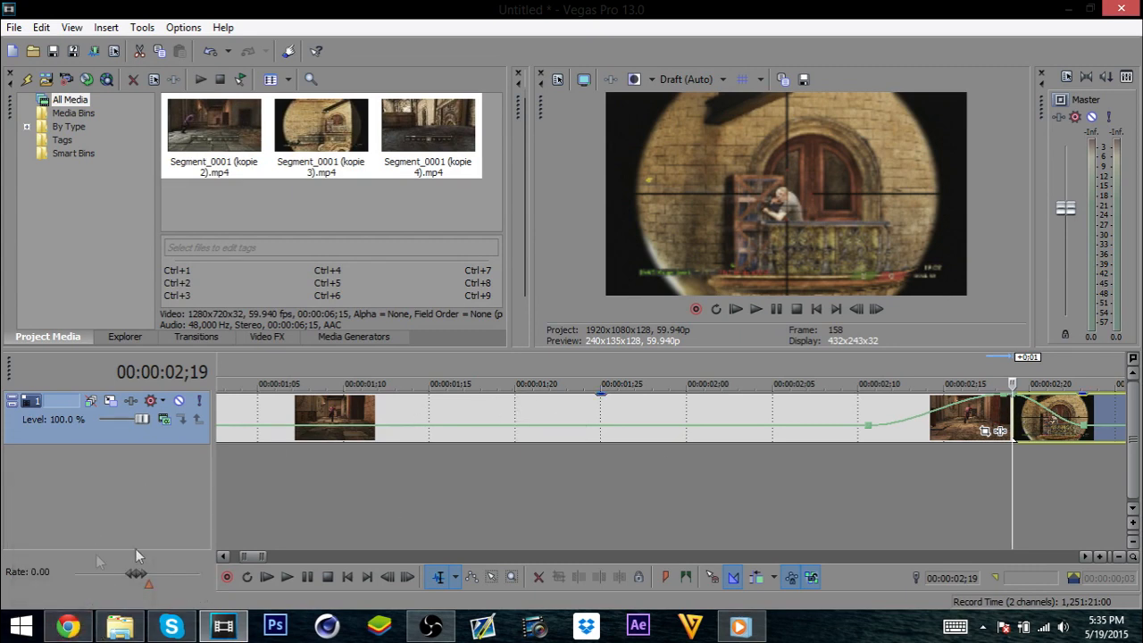
left_click(276, 419)
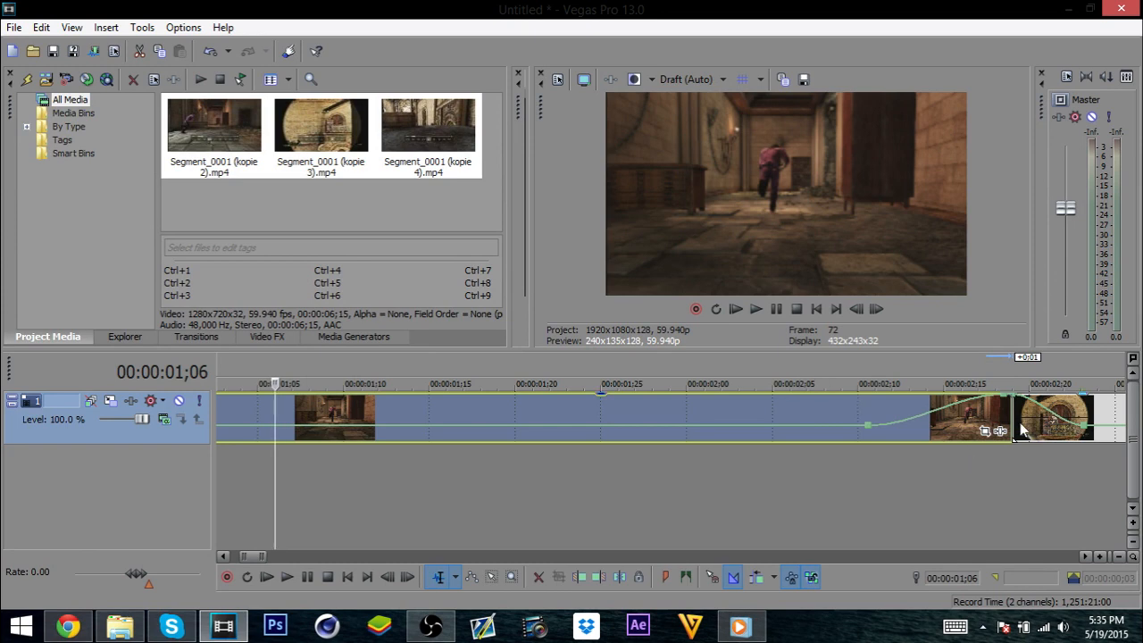
left_click_drag(1014, 420, 996, 417)
key("space")
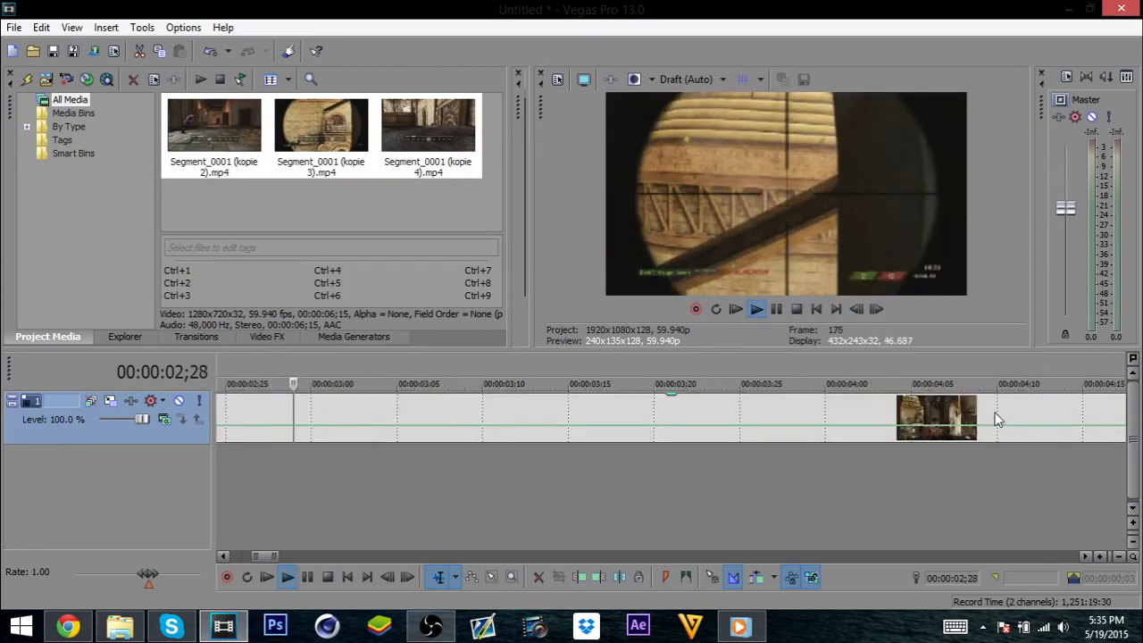
key("space")
key("space")
key("space")
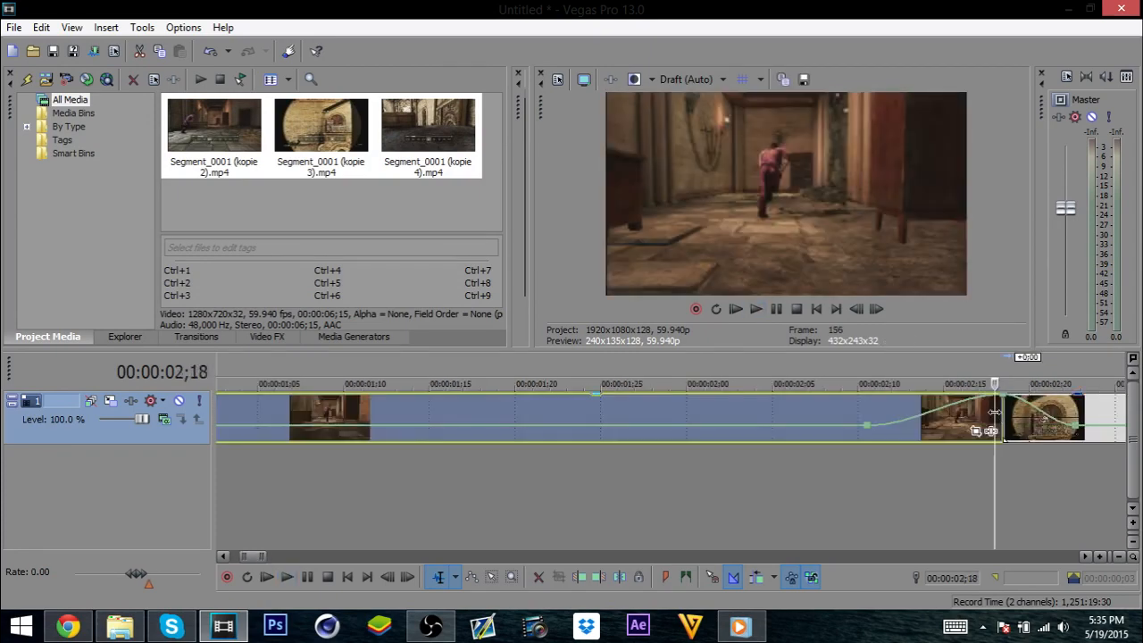
Step: Move the first clip's opening 38% velocity point to 00:00:00;06 and play back the timeline from the start
left_click(63, 626)
left_click(61, 627)
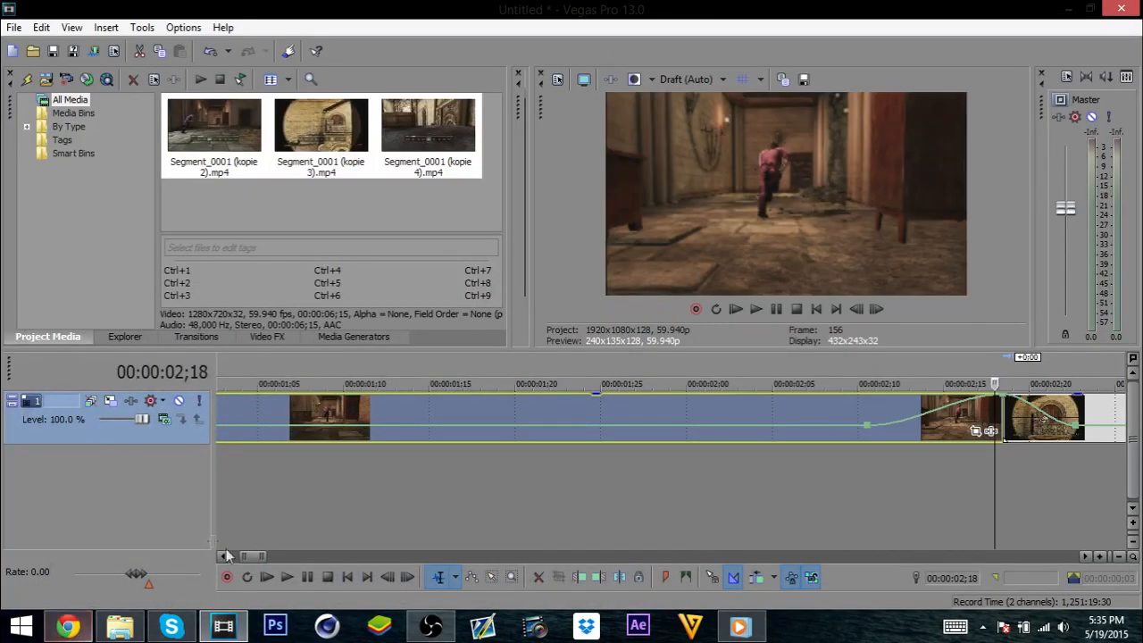
left_click_drag(245, 555, 404, 541)
left_click(222, 440)
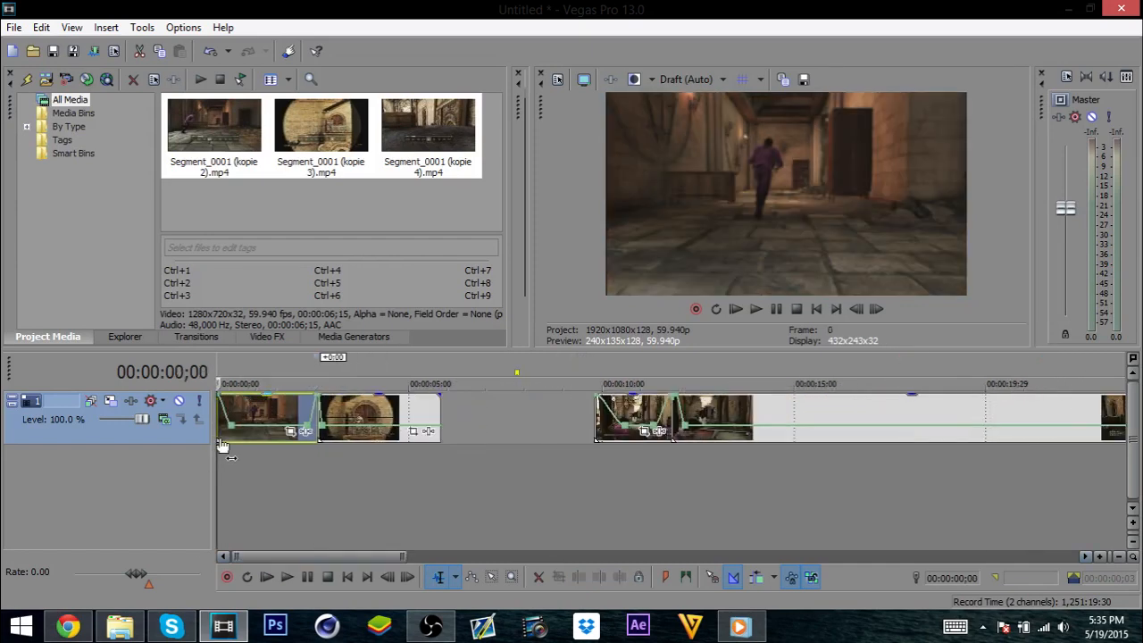
key("space")
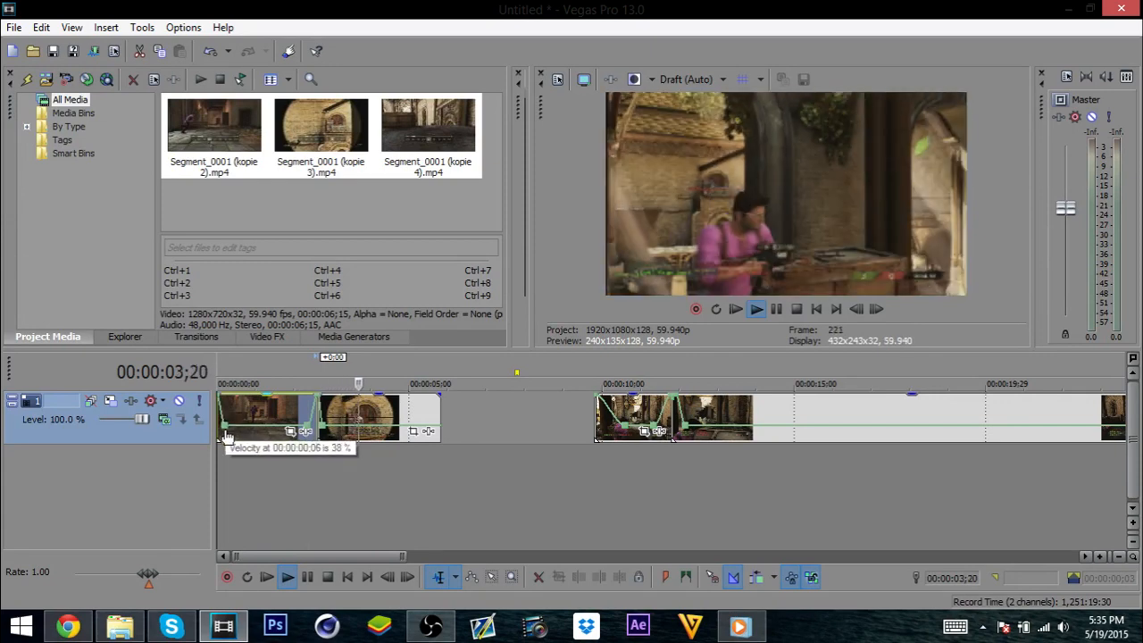
left_click(221, 432)
left_click(219, 429)
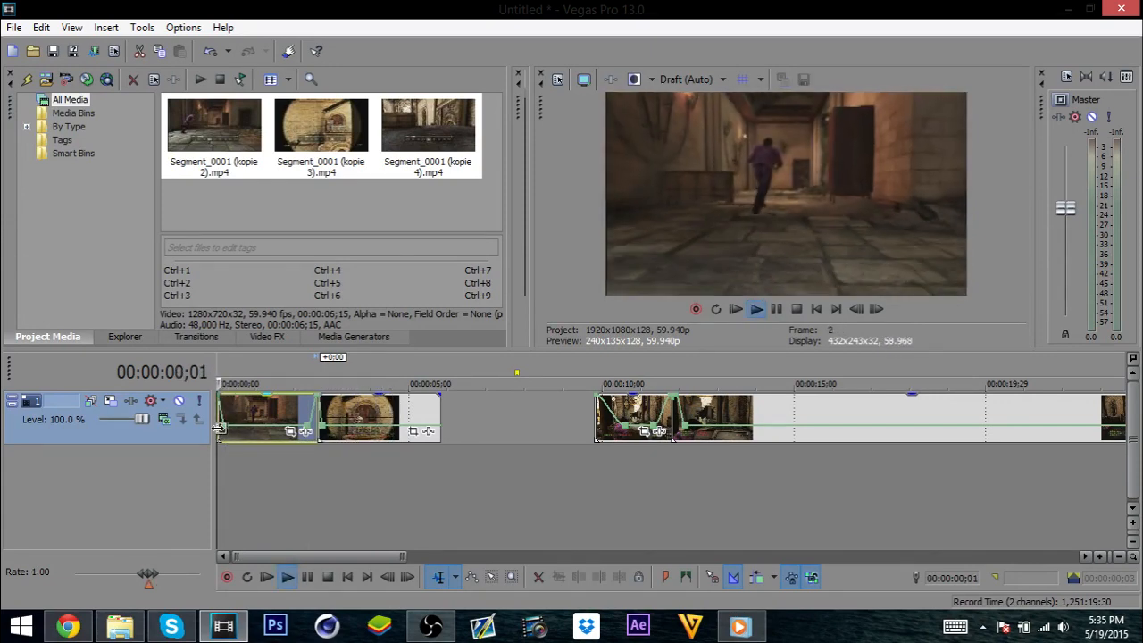
left_click(219, 430)
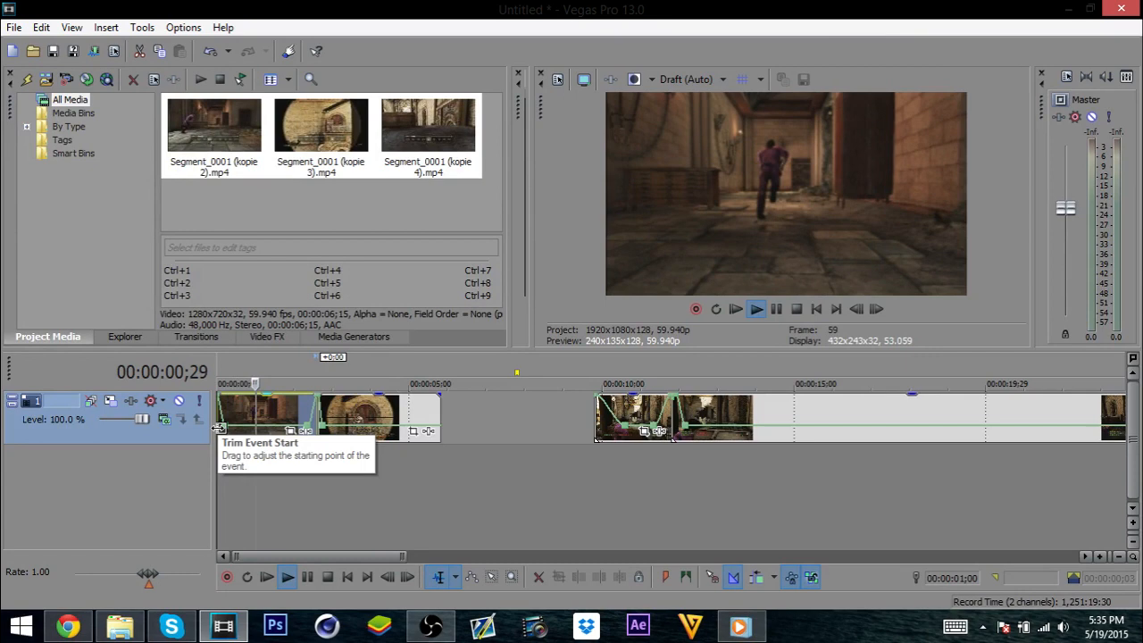
key("space")
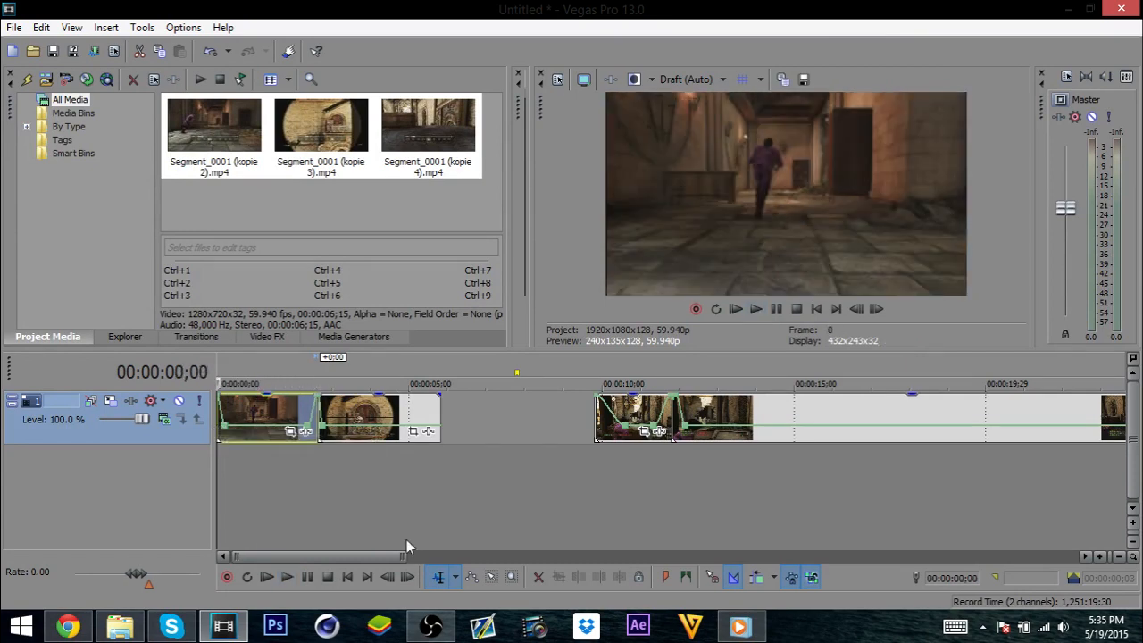
Step: Add three markers over the first clip, at 00:00:00;24, 00:00:01;16 and 00:00:02;00
left_click_drag(407, 541, 306, 538)
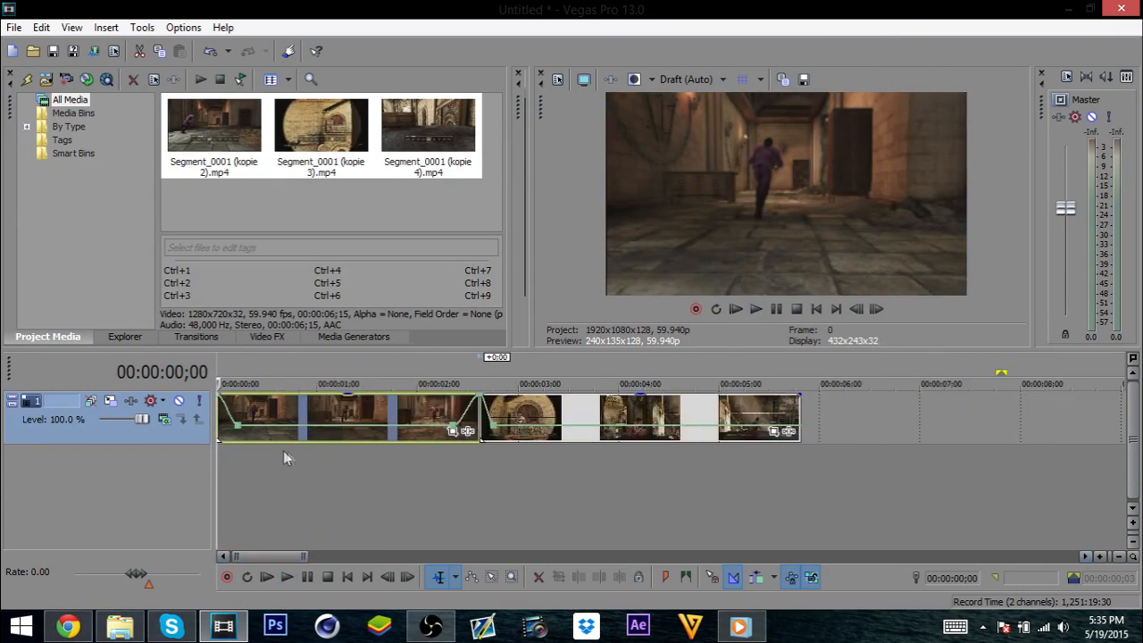
left_click(299, 413)
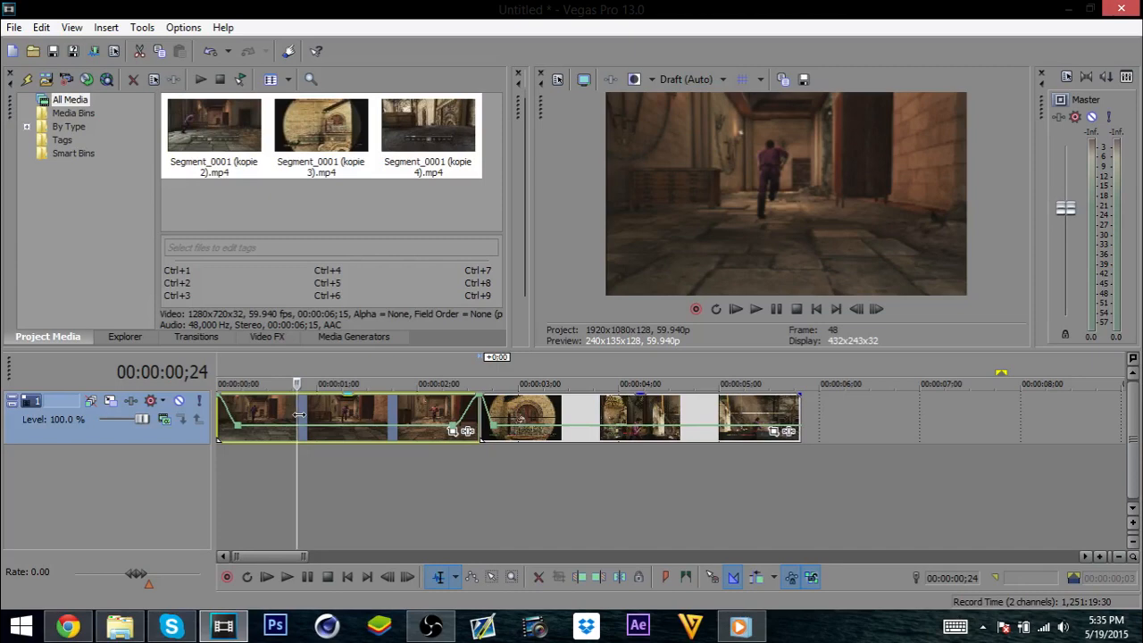
key("m")
left_click(281, 422)
left_click(373, 411)
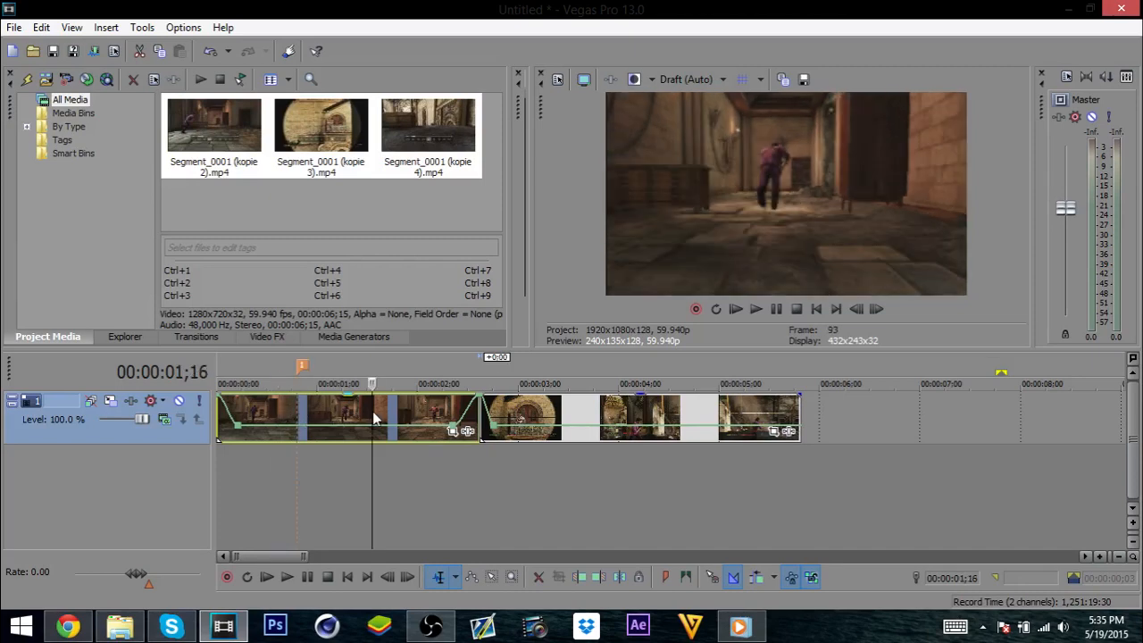
key("m")
left_click(390, 411)
left_click(419, 411)
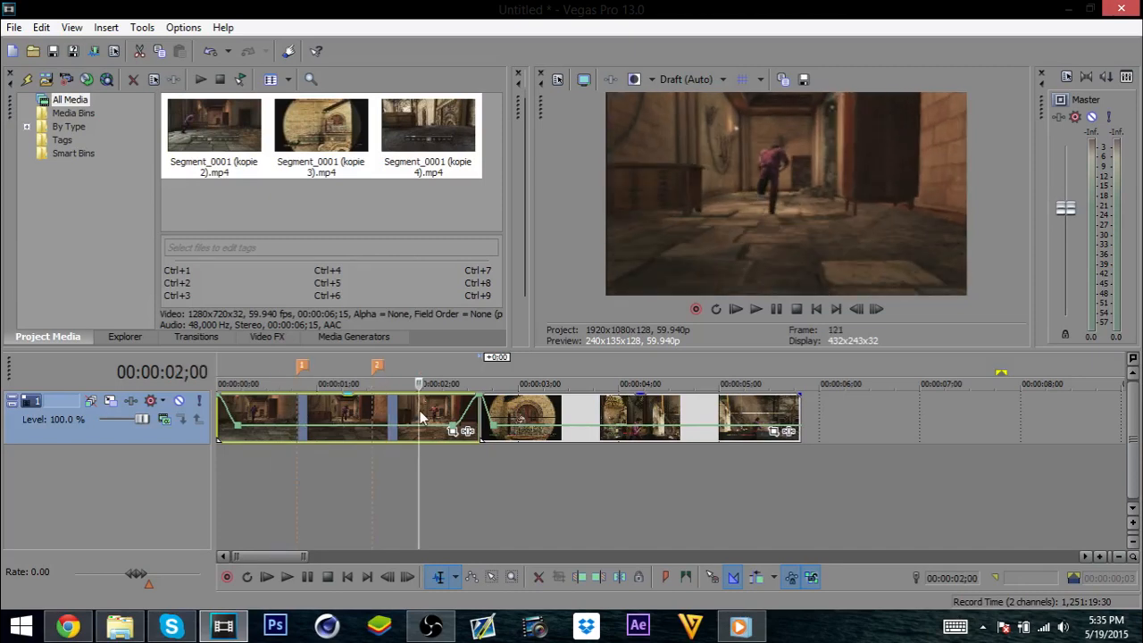
key("m")
Step: Create a velocity spike to maximum speed at marker 1, with low points at 00:00:00;21 and 00:00:00;26, and play it back
left_click(288, 425)
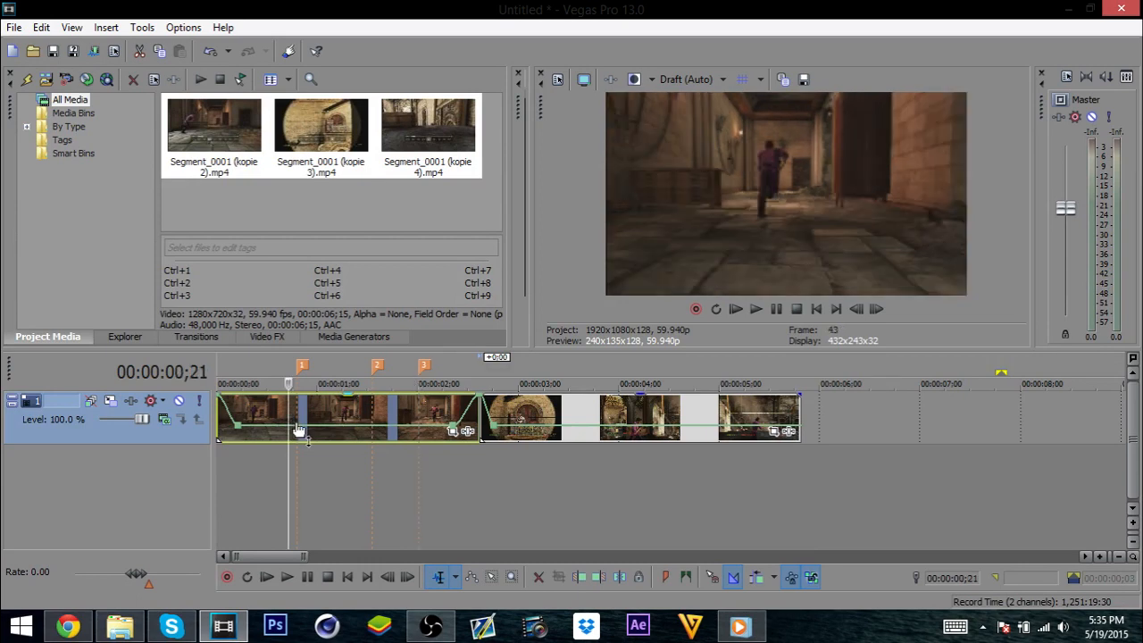
left_click(297, 429)
double_click(287, 427)
left_click_drag(306, 434, 302, 393)
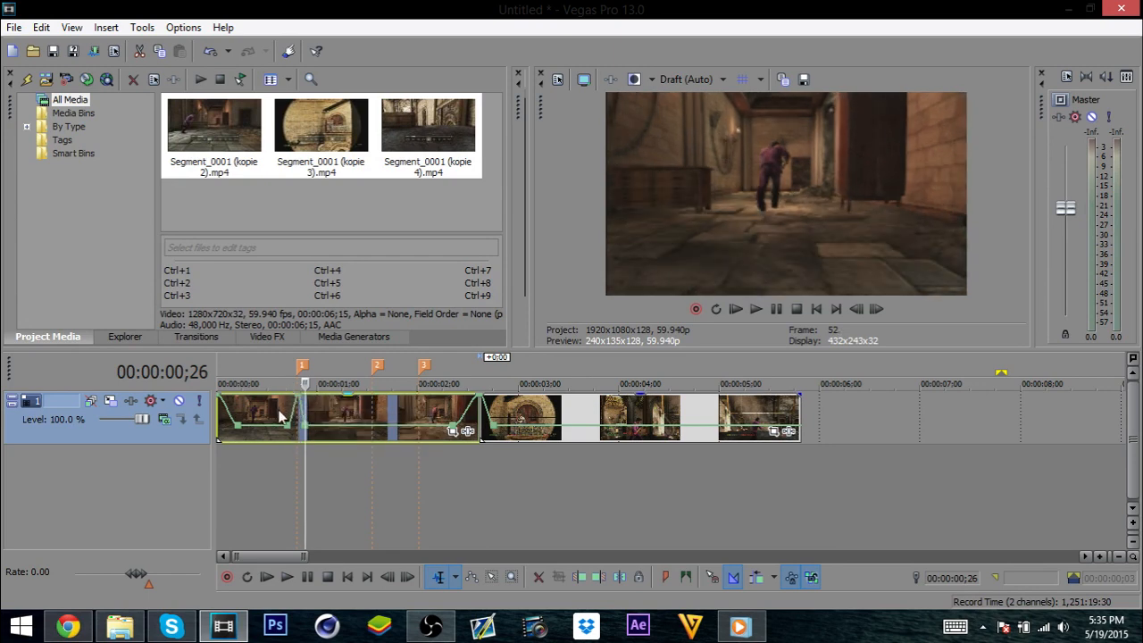
left_click(278, 415)
key("space")
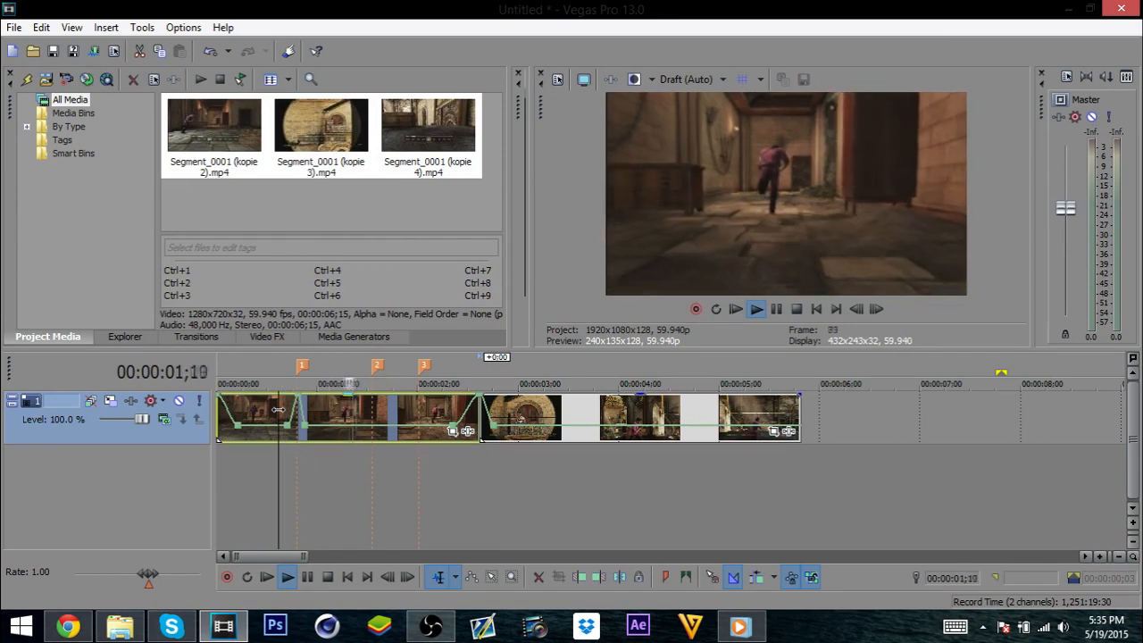
key("space")
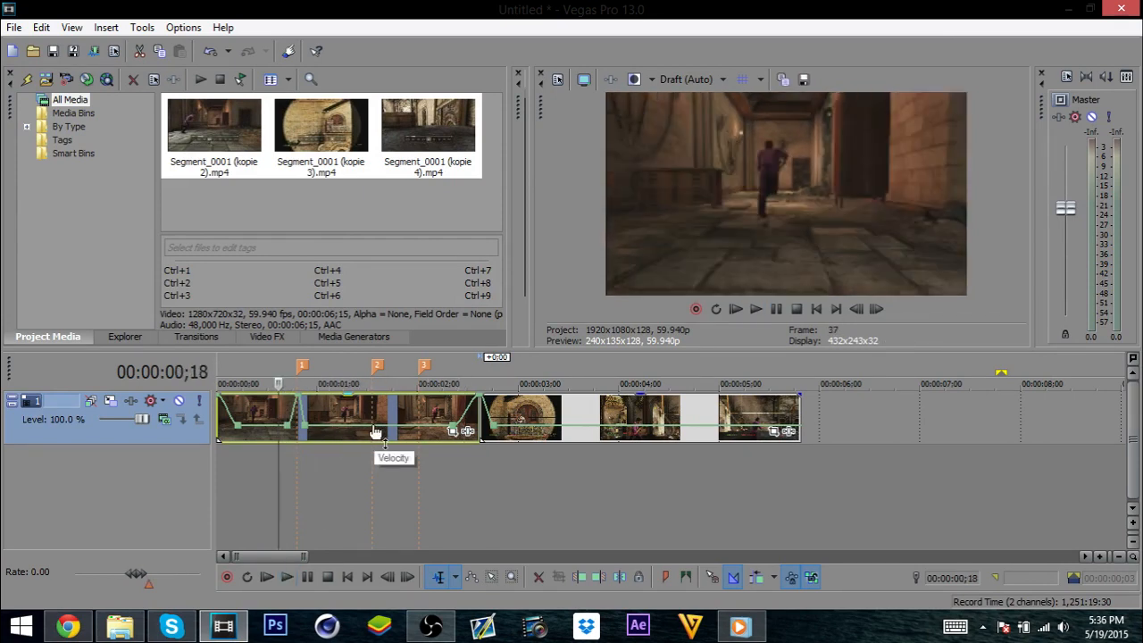
Step: Create a velocity spike to maximum speed at marker 2, with 38% points at 00:00:01;13 and 00:00:01;18, and play it back
left_click(371, 433)
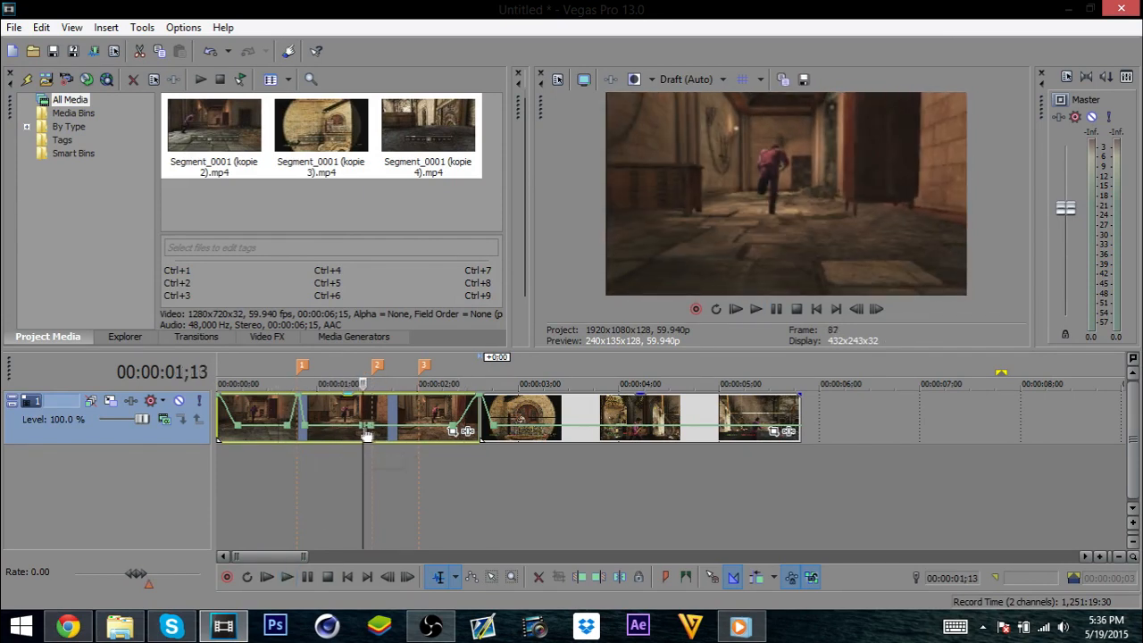
left_click(378, 432)
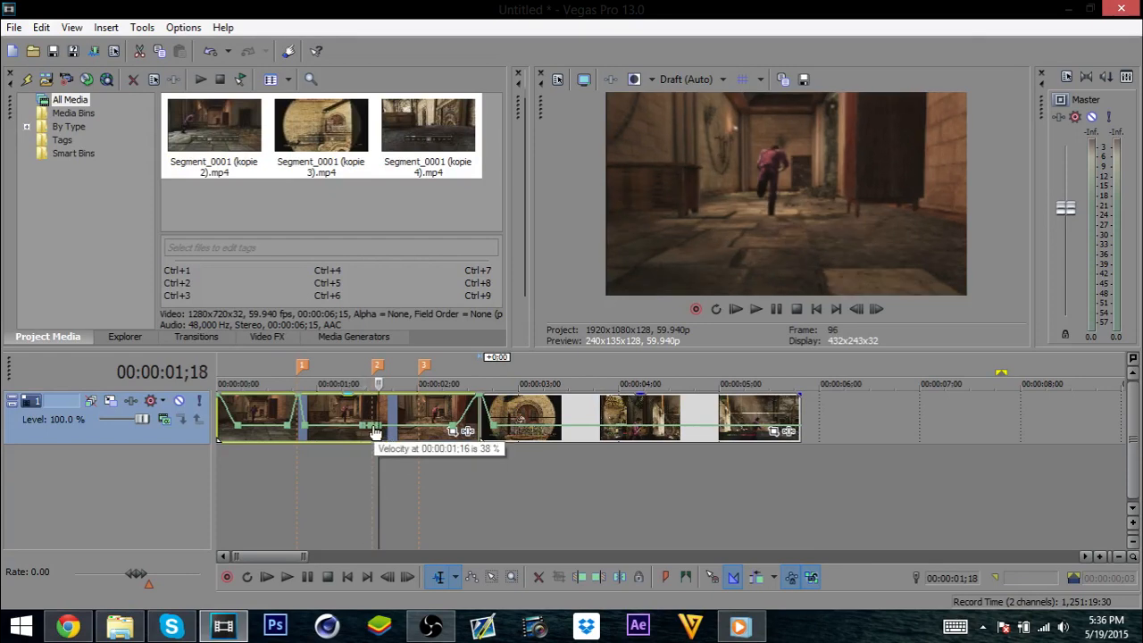
left_click_drag(375, 432, 381, 384)
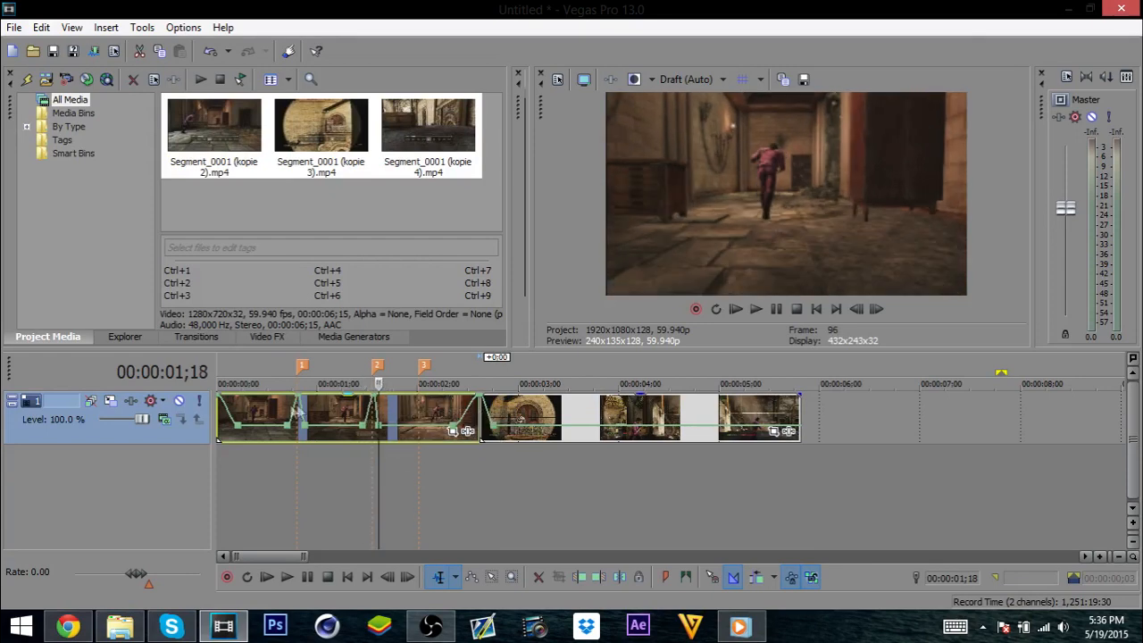
left_click(277, 408)
key("space")
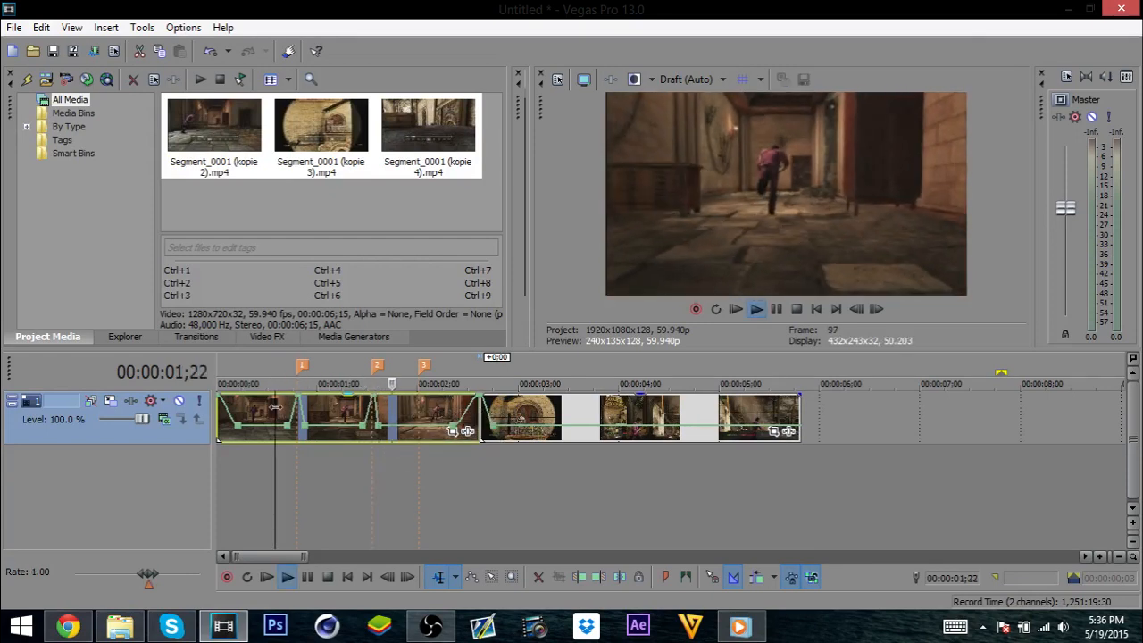
left_click(277, 406)
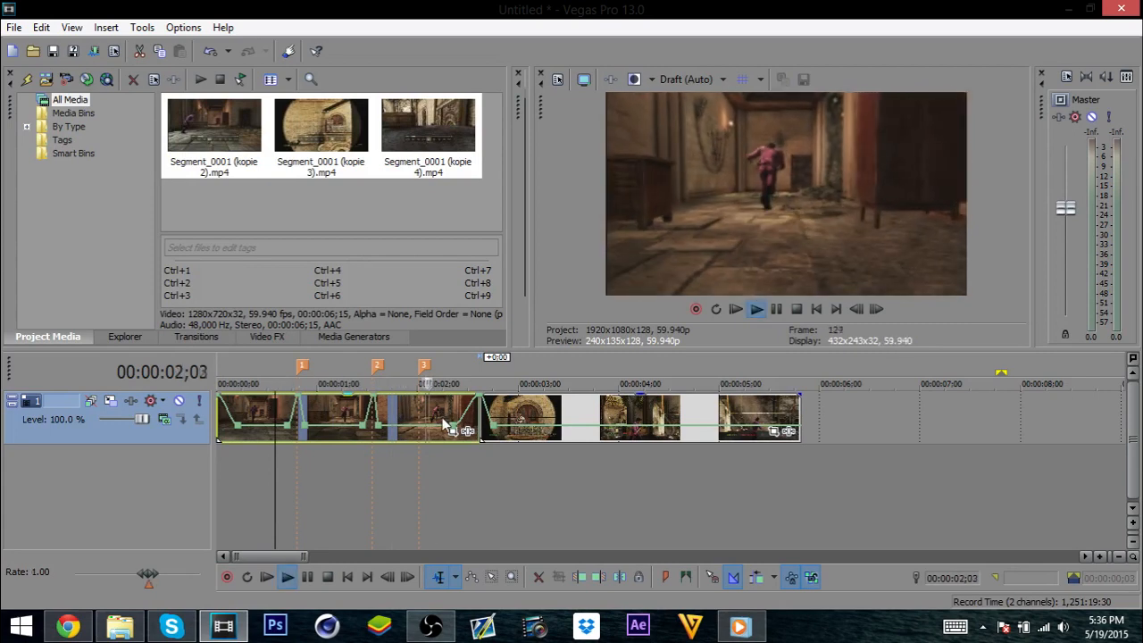
key("space")
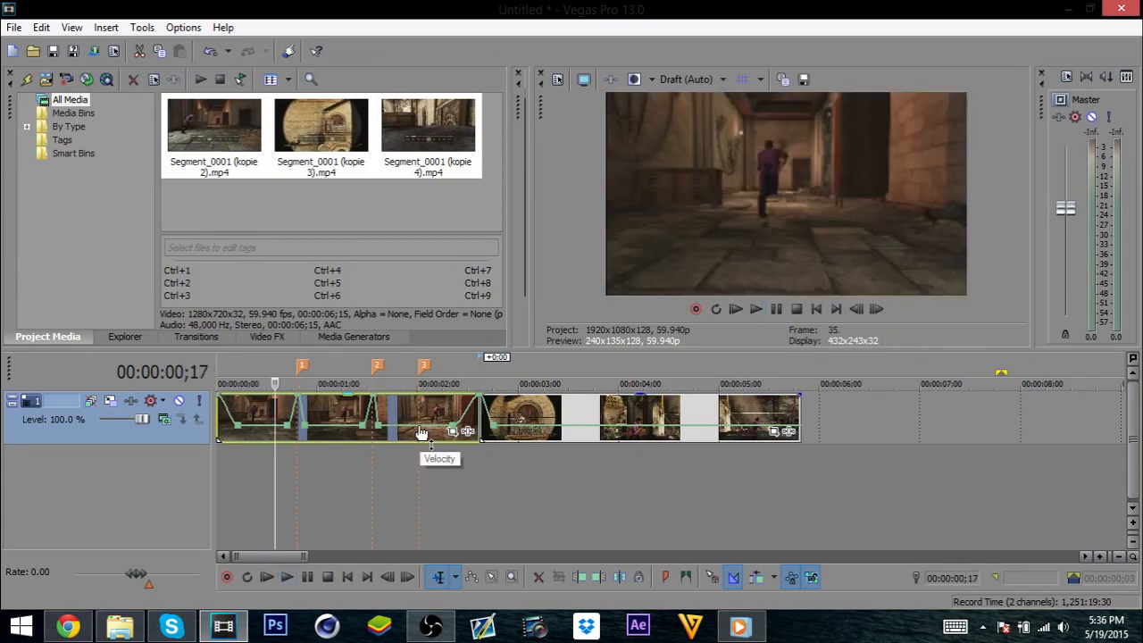
Step: Create a velocity spike to maximum speed at marker 3, with low points at 00:00:01;28 and 00:00:02;02
left_click(422, 433)
left_click(429, 433)
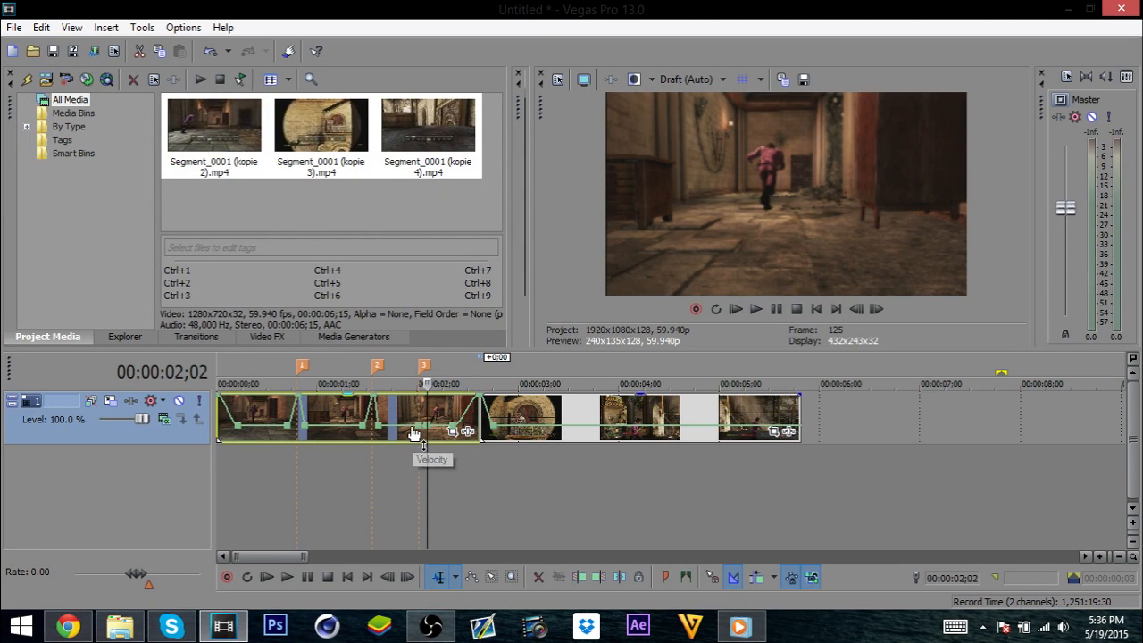
left_click(412, 434)
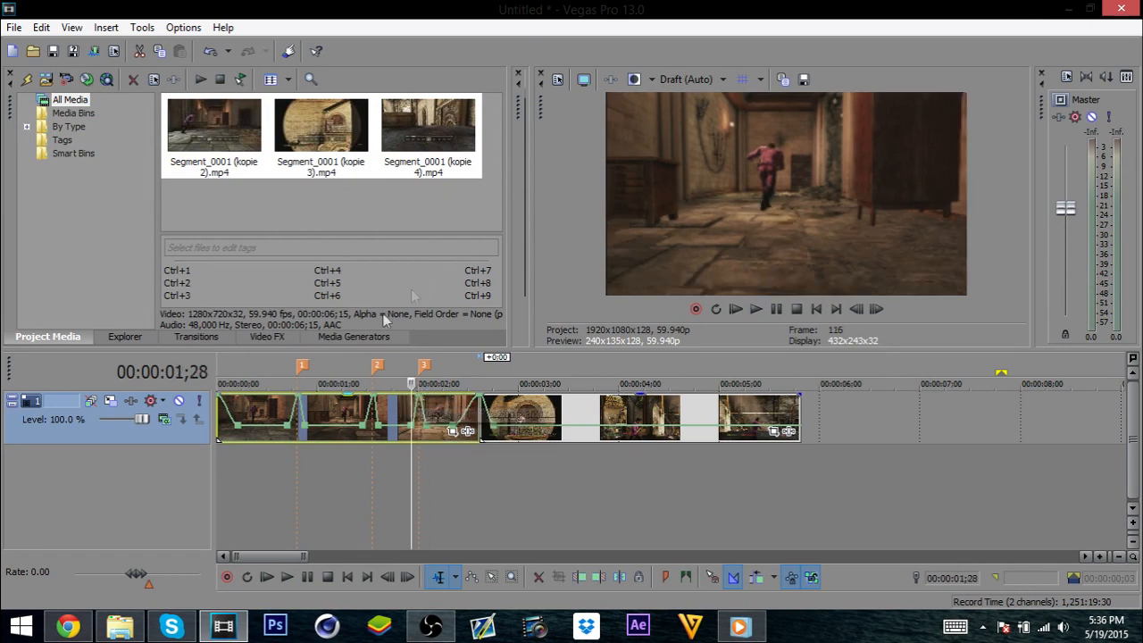
Step: Play back the third spike and the whole sequence from the start to check the speed changes
key("space")
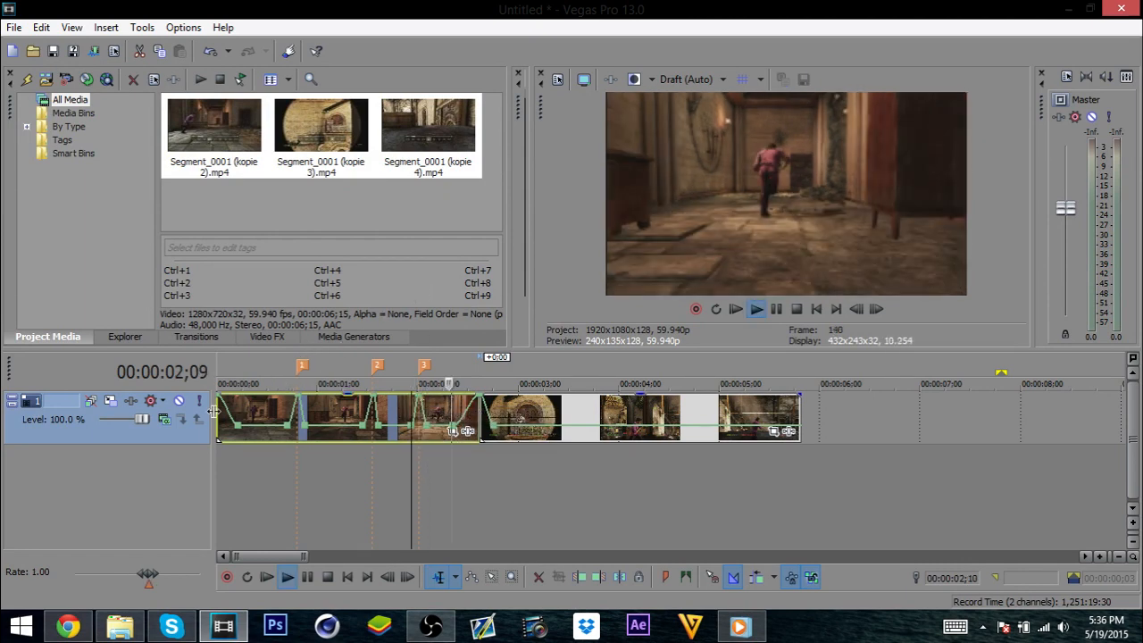
key("space")
left_click(219, 413)
key("space")
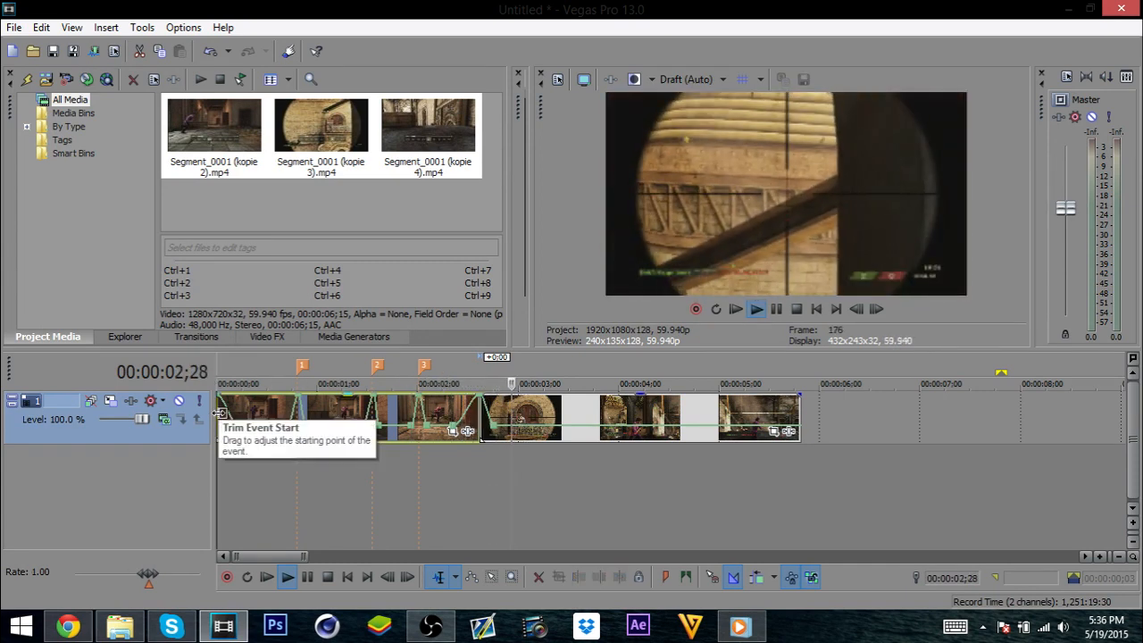
key("space")
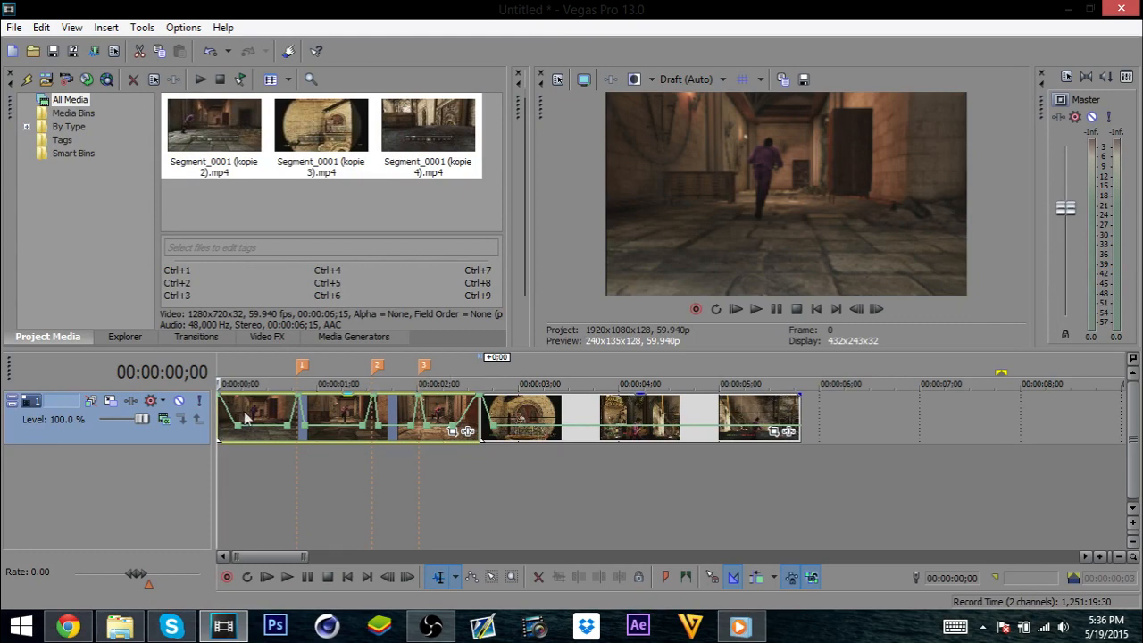
key("space")
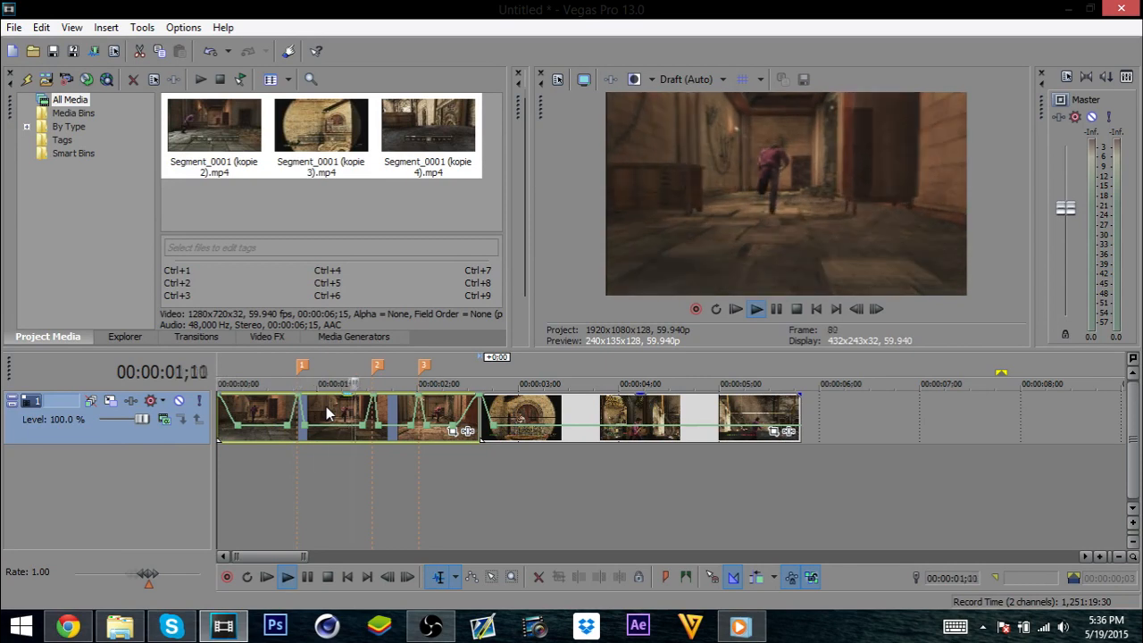
Step: Create a velocity spike to 300% at 00:00:03;21 in the second clip, followed by a dip at 00:00:03;24 and a rise back to maximum
key("space")
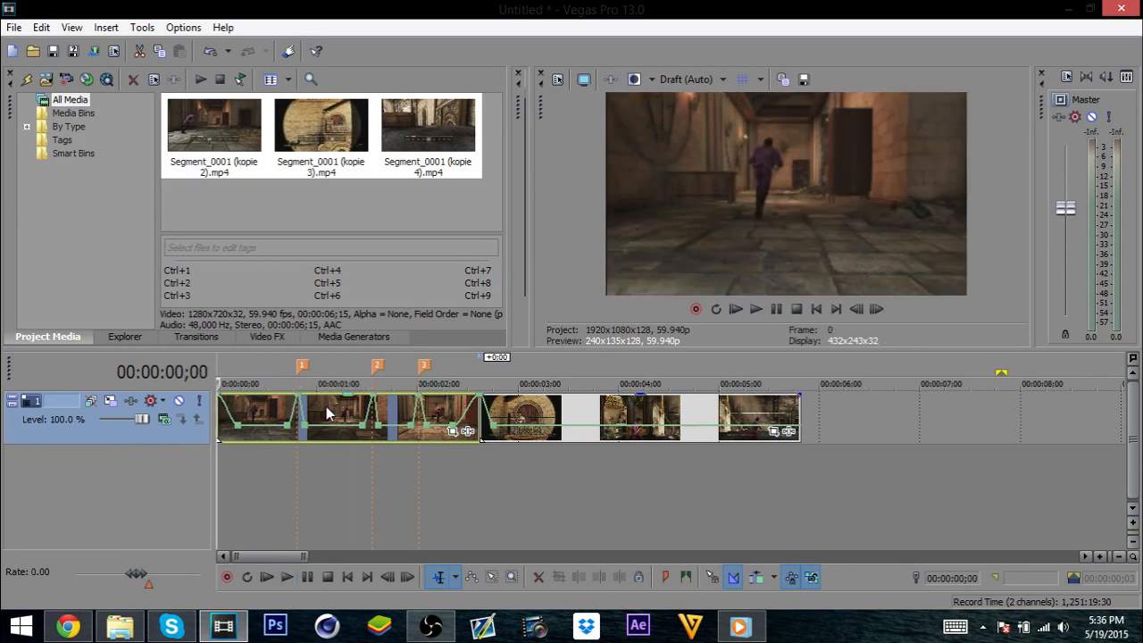
left_click(576, 434)
left_click_drag(593, 433, 593, 358)
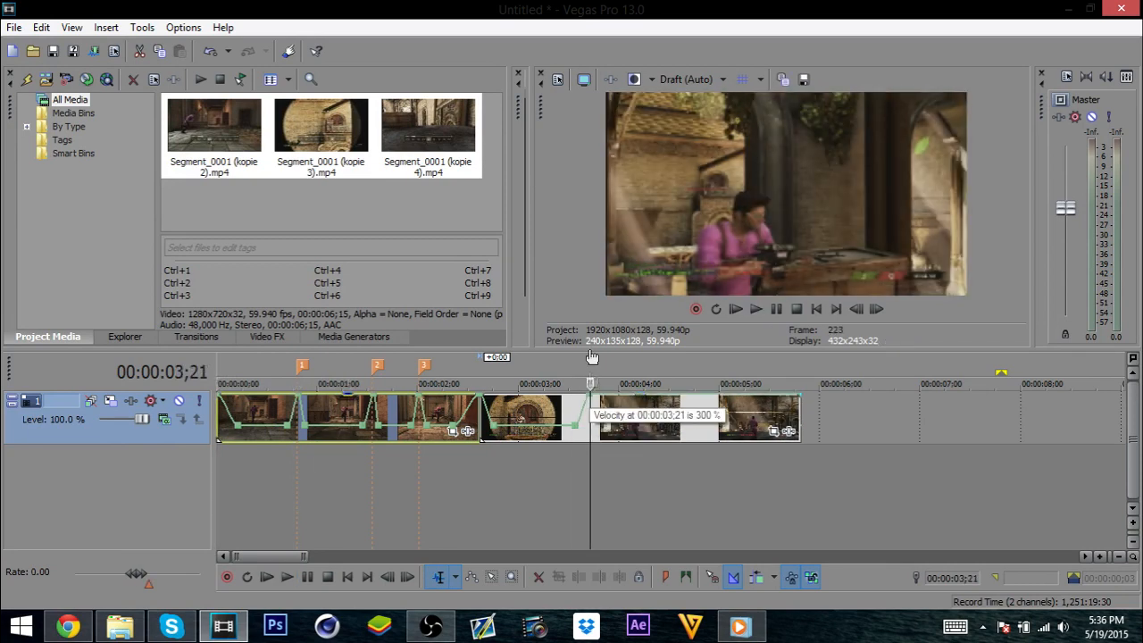
left_click_drag(599, 404, 602, 440)
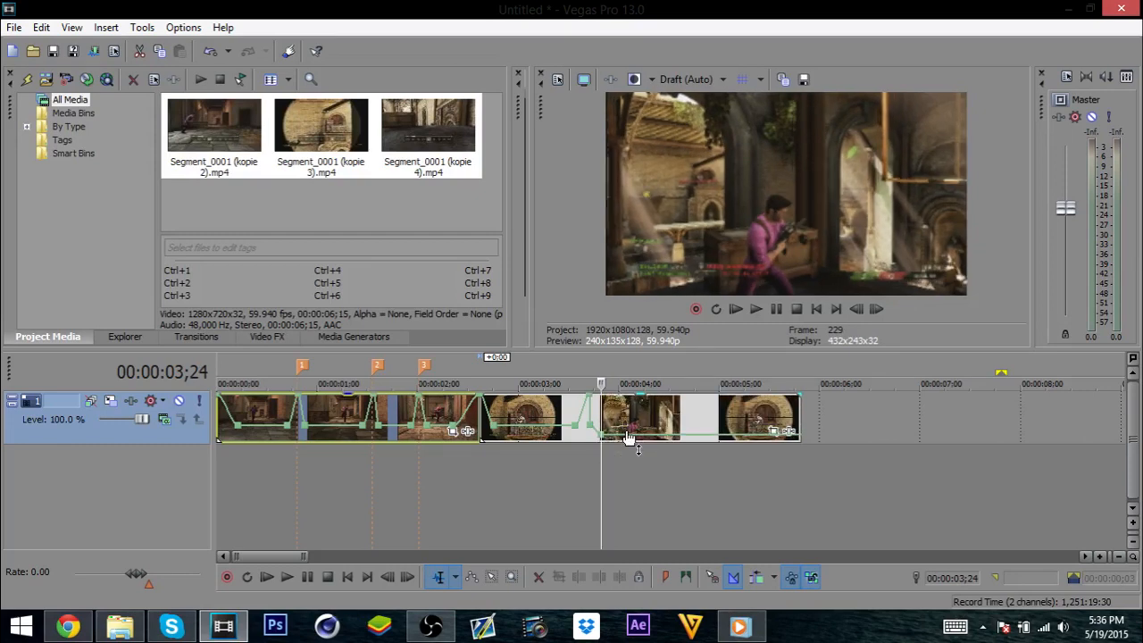
key("space")
left_click_drag(612, 435, 613, 423)
double_click(620, 423)
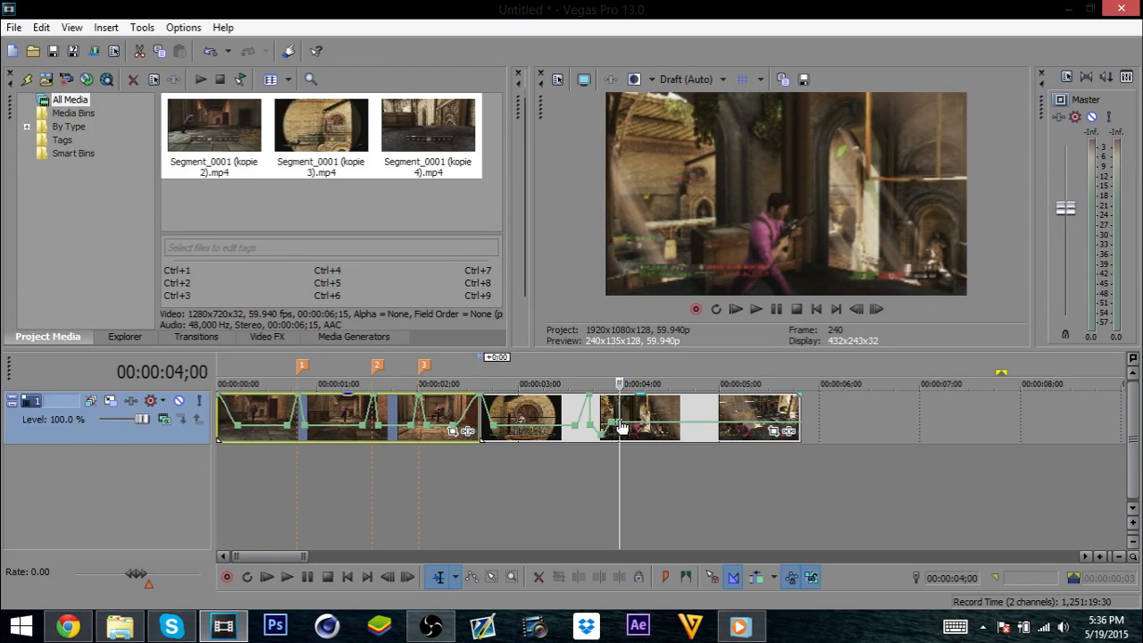
Step: Play back the second clip's new speed changes several times from about 00:00:03;14
left_click(566, 404)
key("space")
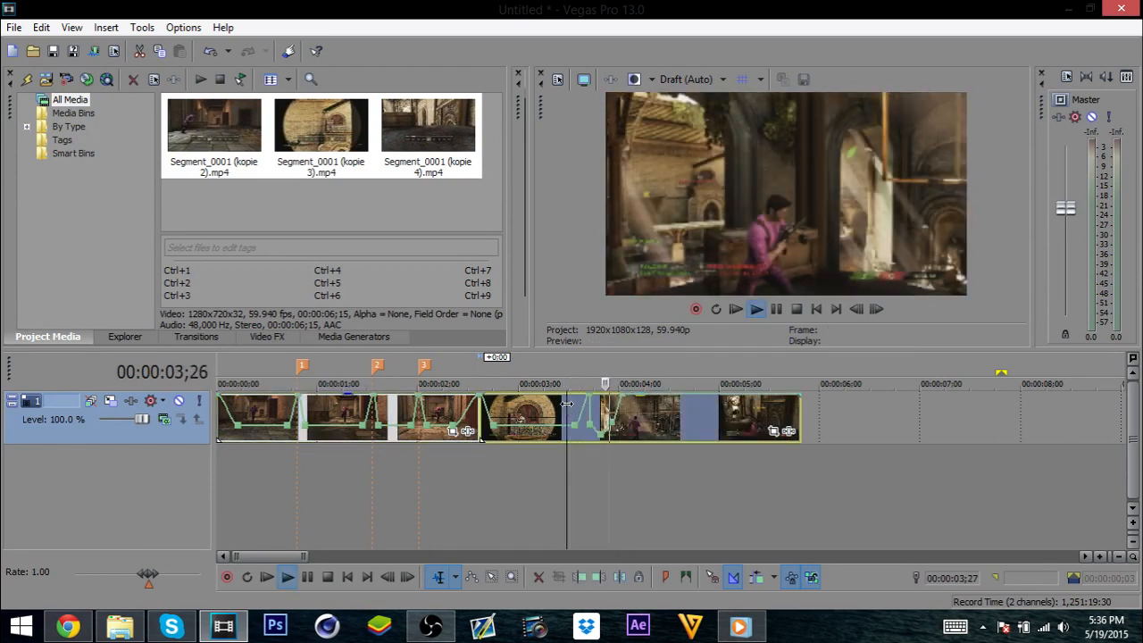
key("space")
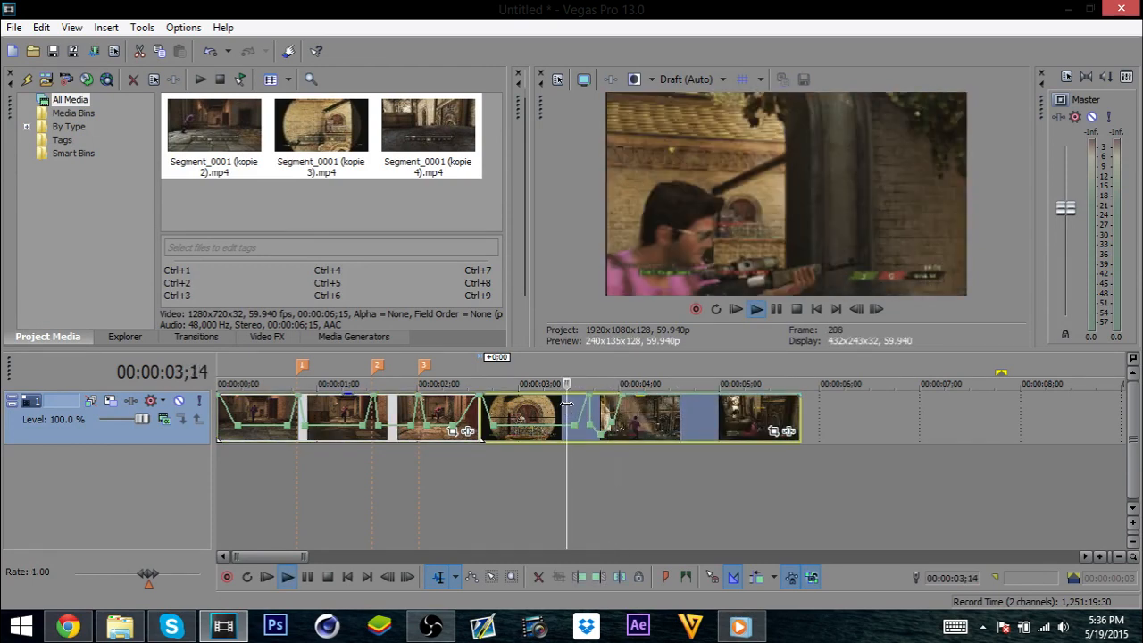
key("space")
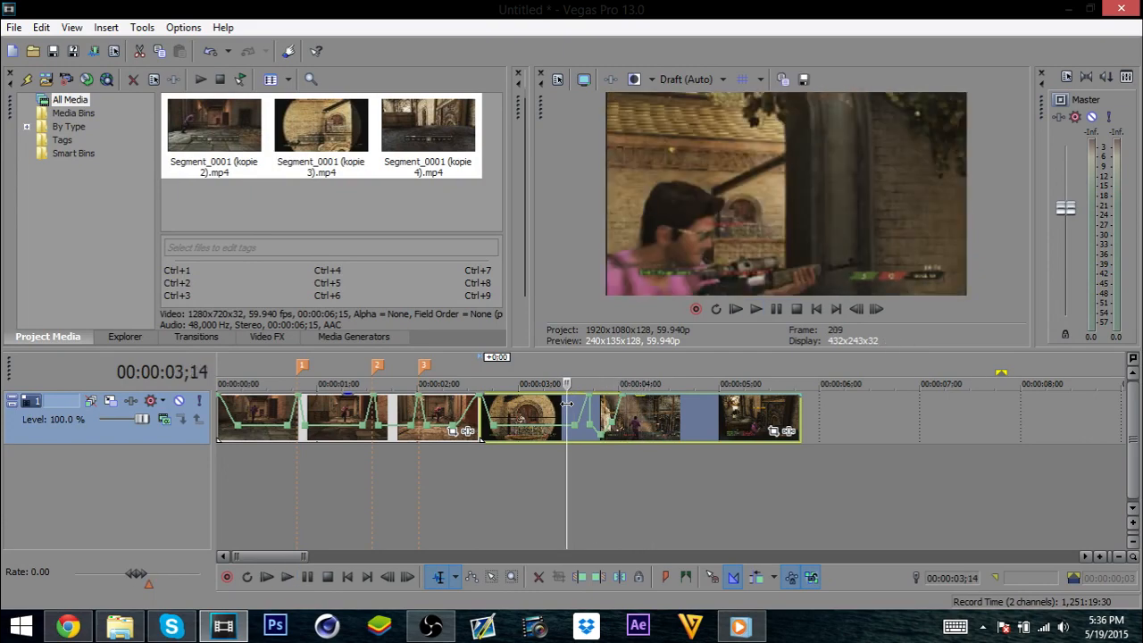
key("space")
key("space")
key("space")
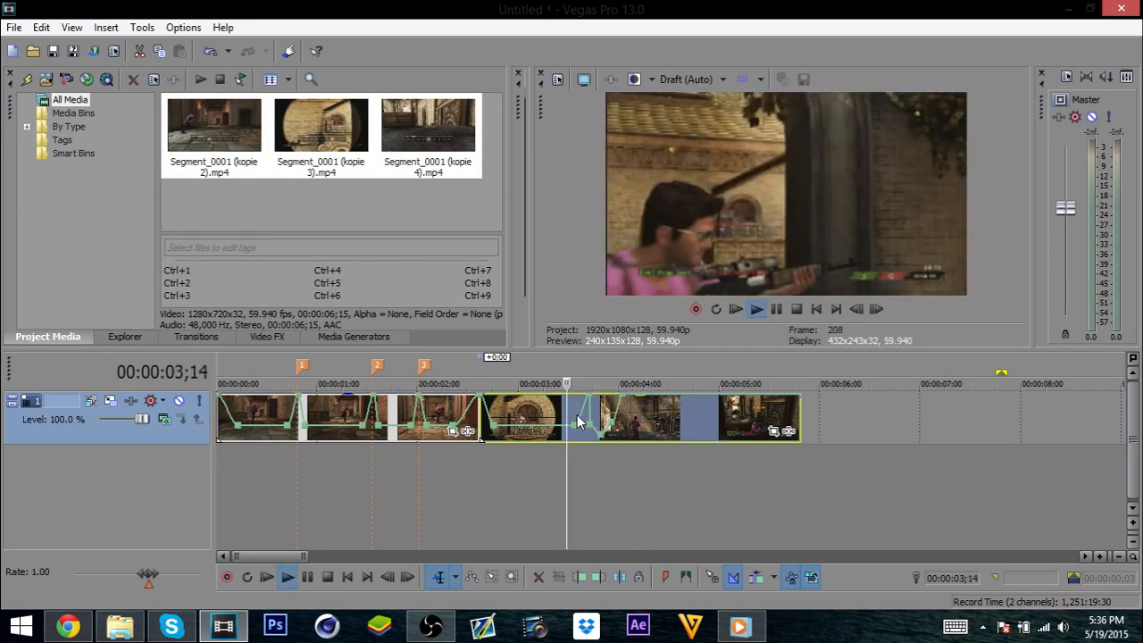
key("space")
key("space")
key("space")
key("space")
key("space")
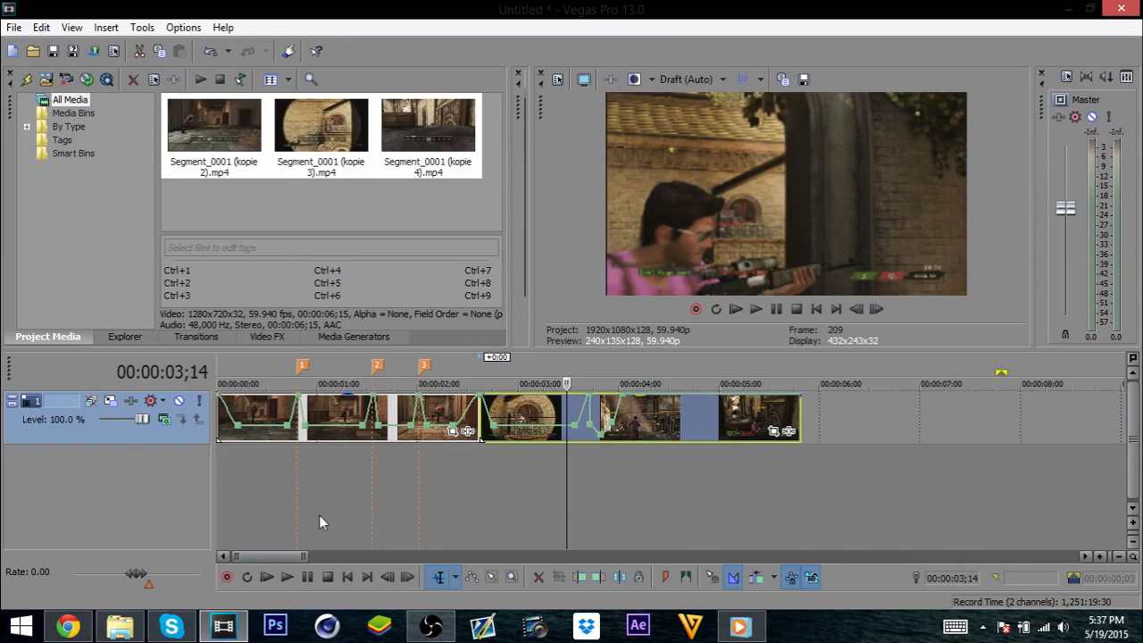
Step: Set the velocity curve at the very start of the first clip to Fast Fade and play it back
left_click_drag(302, 557, 278, 558)
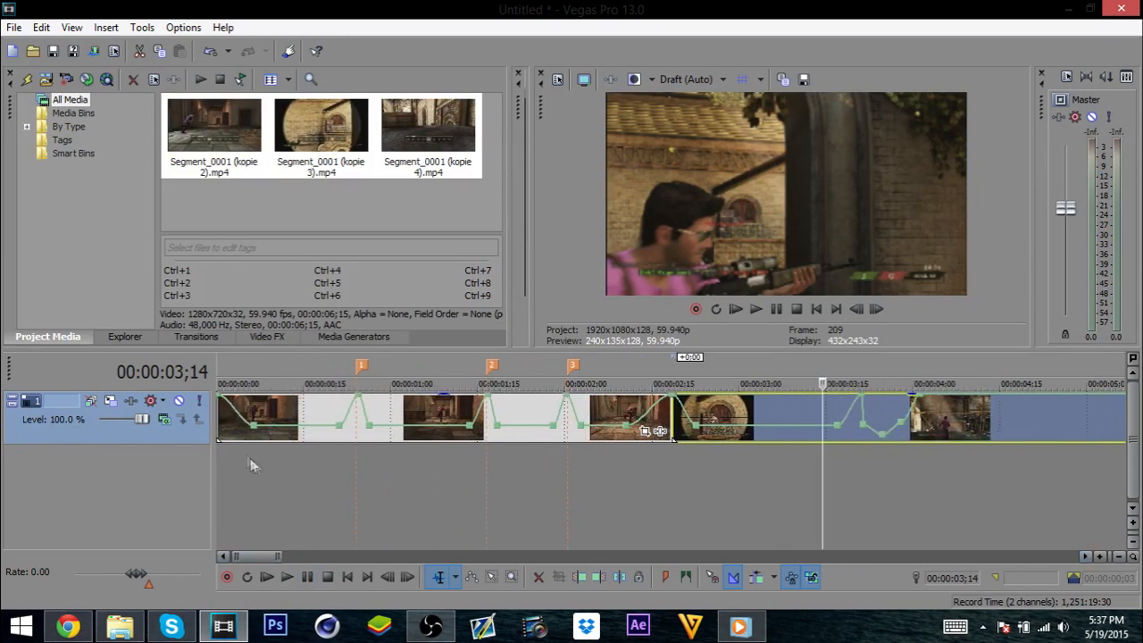
right_click(220, 401)
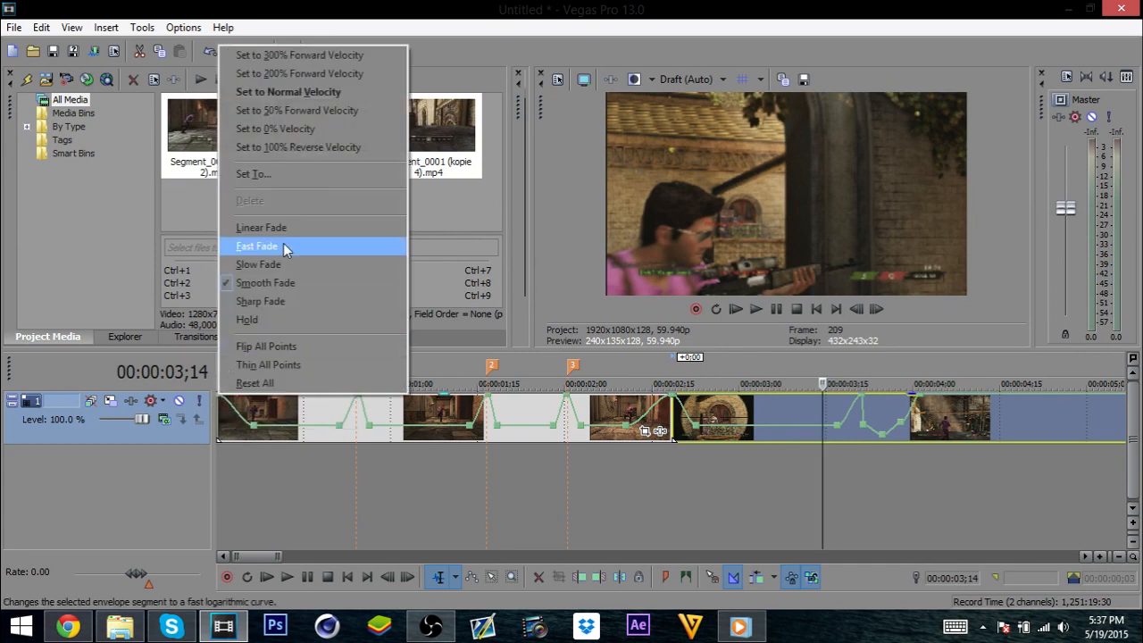
left_click(283, 242)
left_click(218, 412)
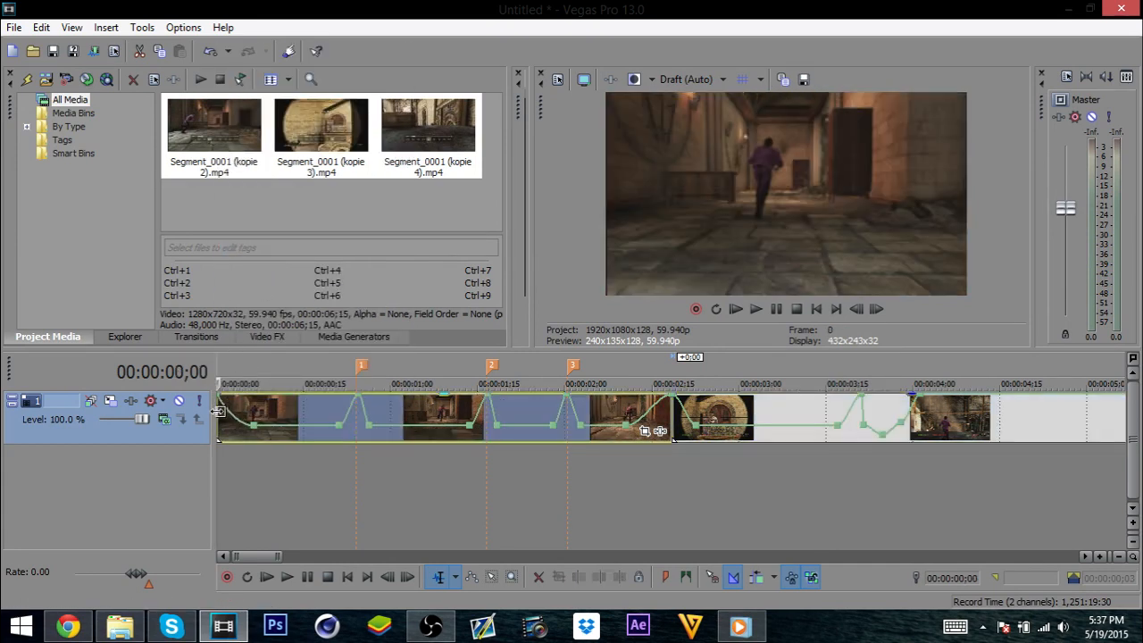
key("space")
key("space")
key("space")
key("space")
Step: Set the velocity curve from the low point at 00:00:02;10 up to the end of the first clip to Slow Fade
right_click(672, 425)
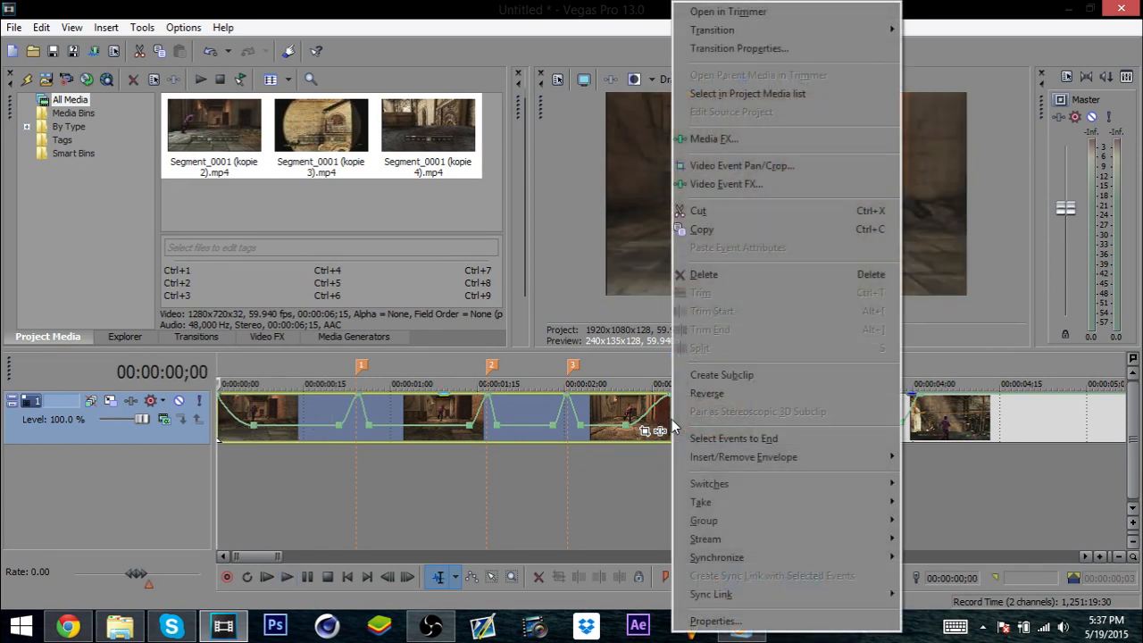
left_click(626, 423)
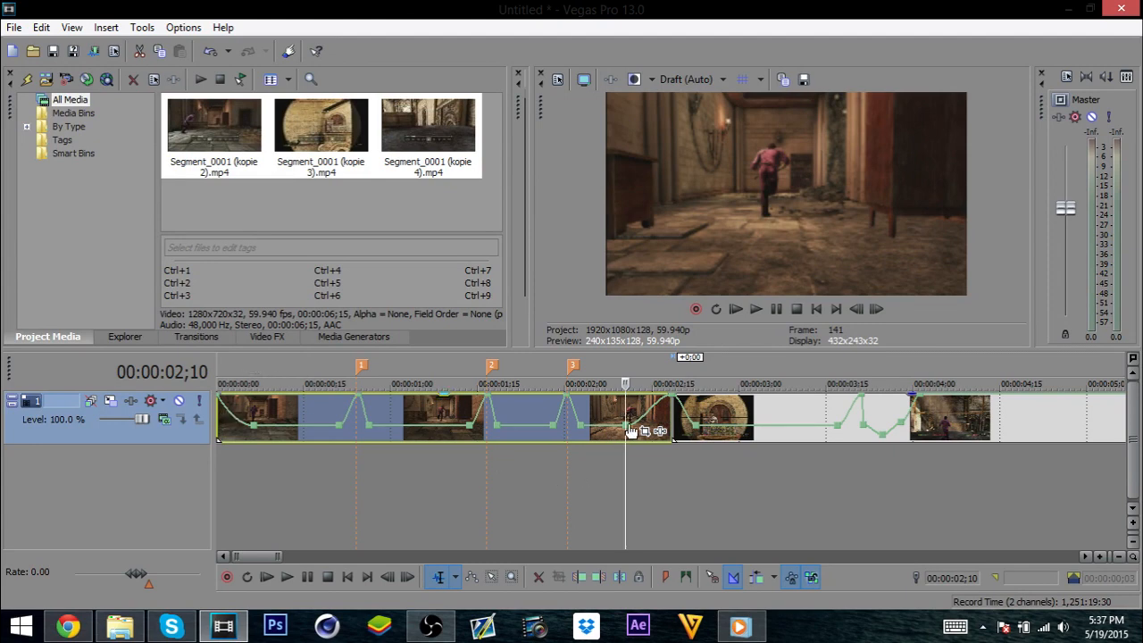
right_click(629, 429)
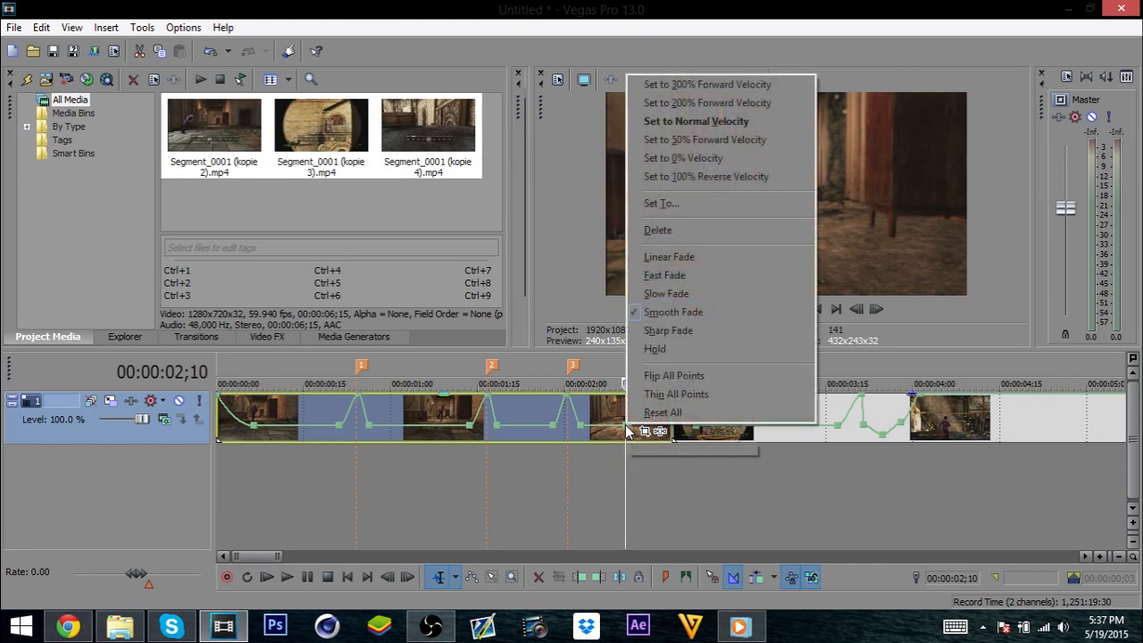
left_click(662, 294)
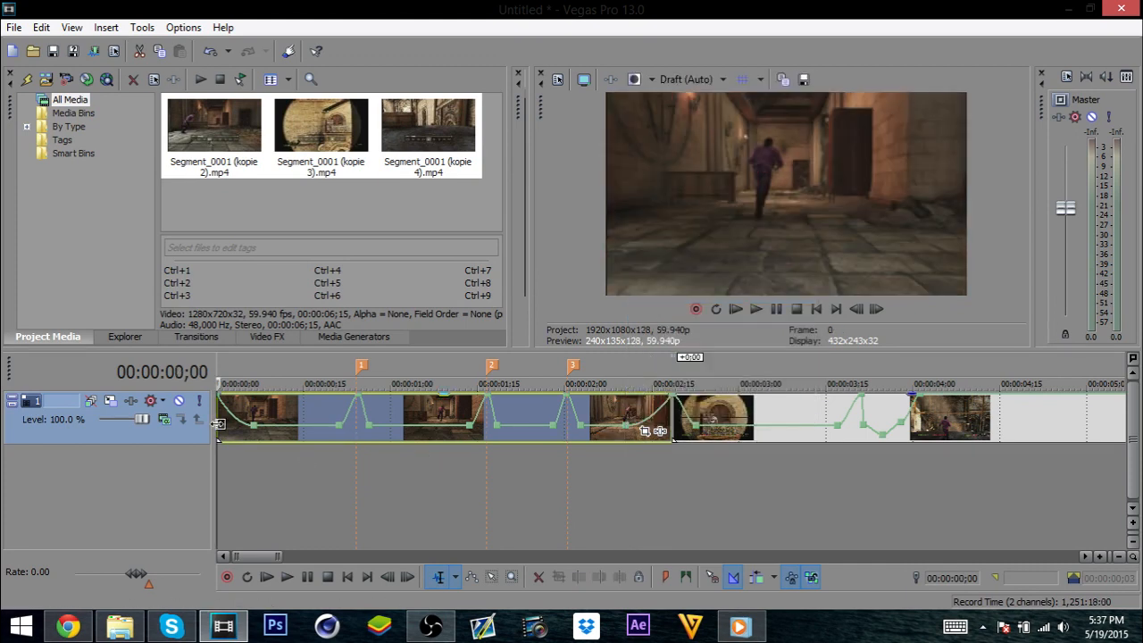
Step: Set the velocity curve rising to the marker 1 spike to Slow Fade and the one falling from it to Fast Fade
right_click(338, 424)
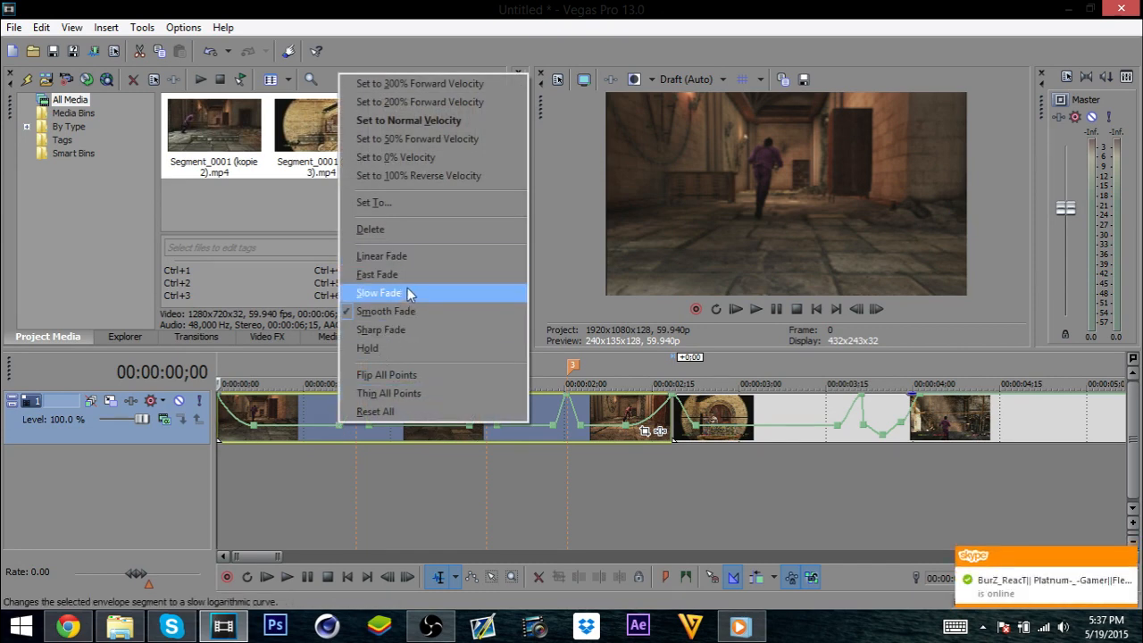
left_click(412, 293)
right_click(362, 393)
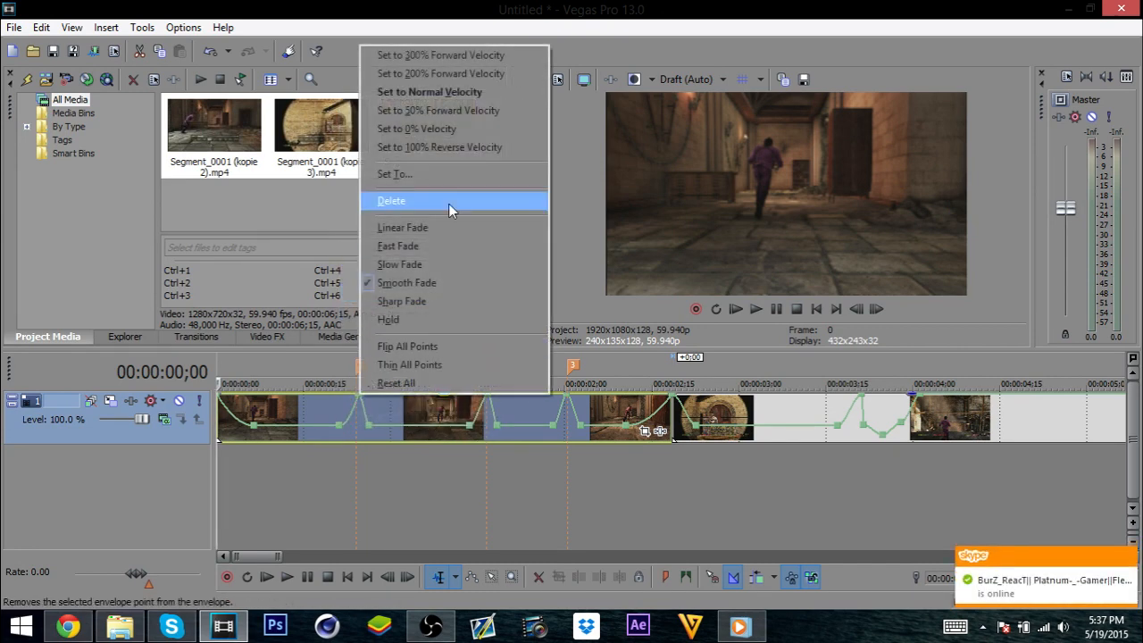
left_click(430, 242)
Step: Set the velocity curve rising to the marker 2 spike to Slow Fade and the one falling from it to Fast Fade
right_click(467, 429)
left_click(524, 308)
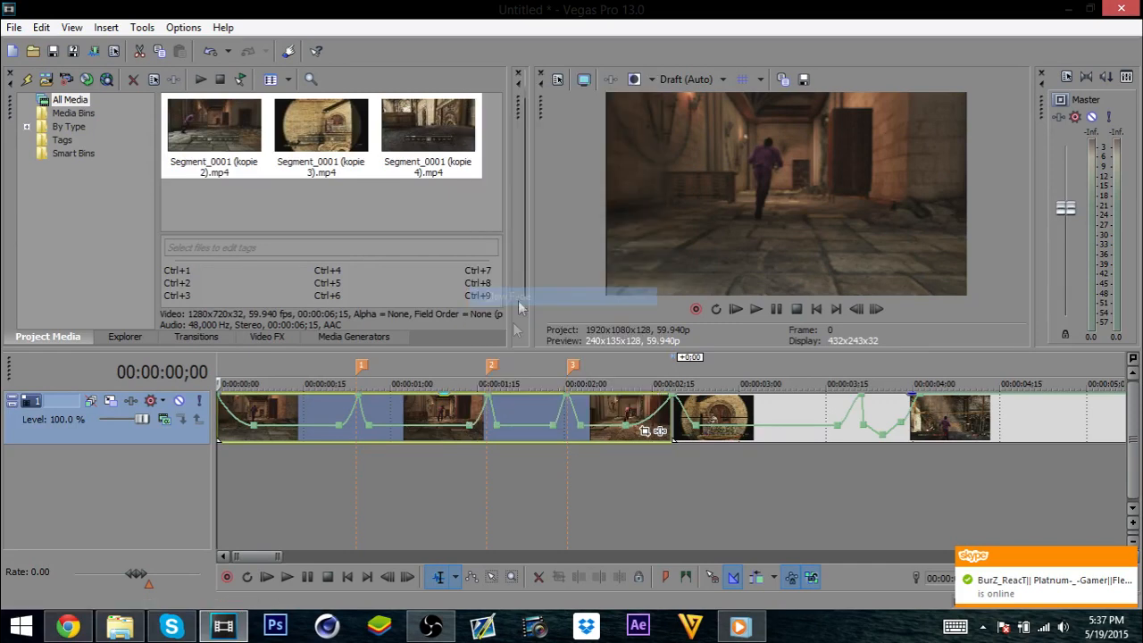
right_click(492, 396)
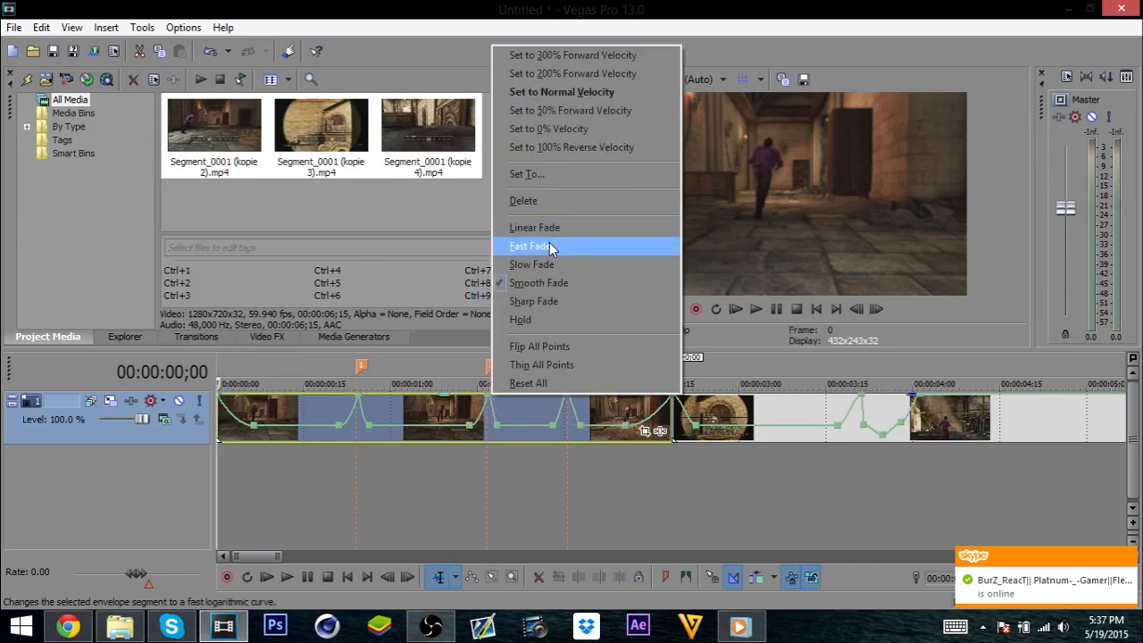
left_click(549, 243)
Step: Set the velocity curve rising to the marker 3 spike to Slow Fade and the one falling from it to Fast Fade
right_click(555, 425)
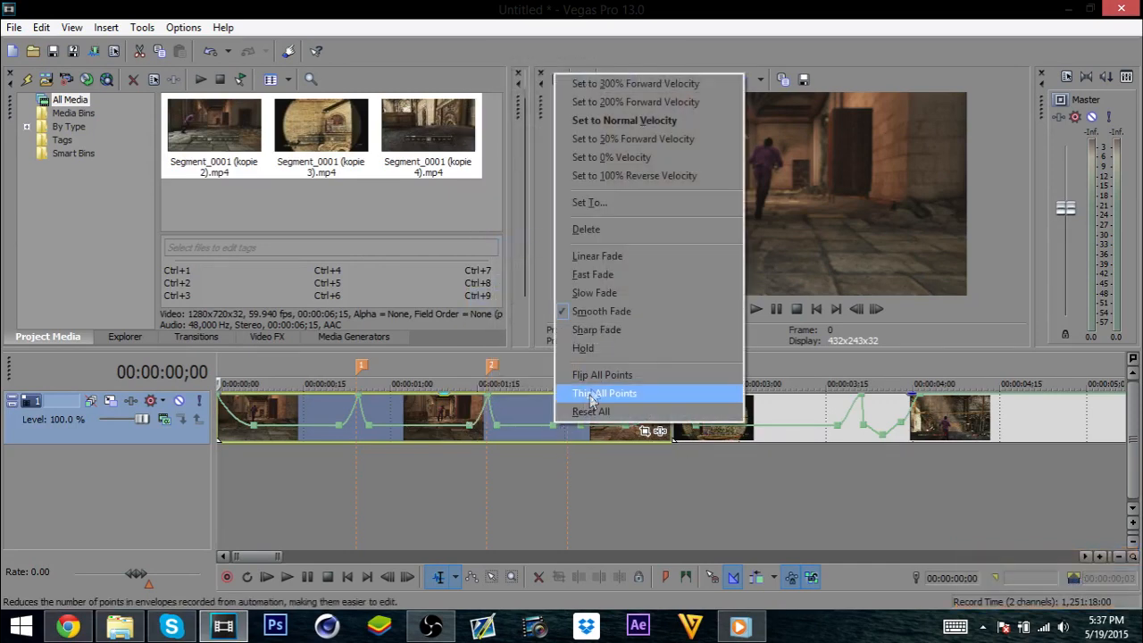
left_click(591, 293)
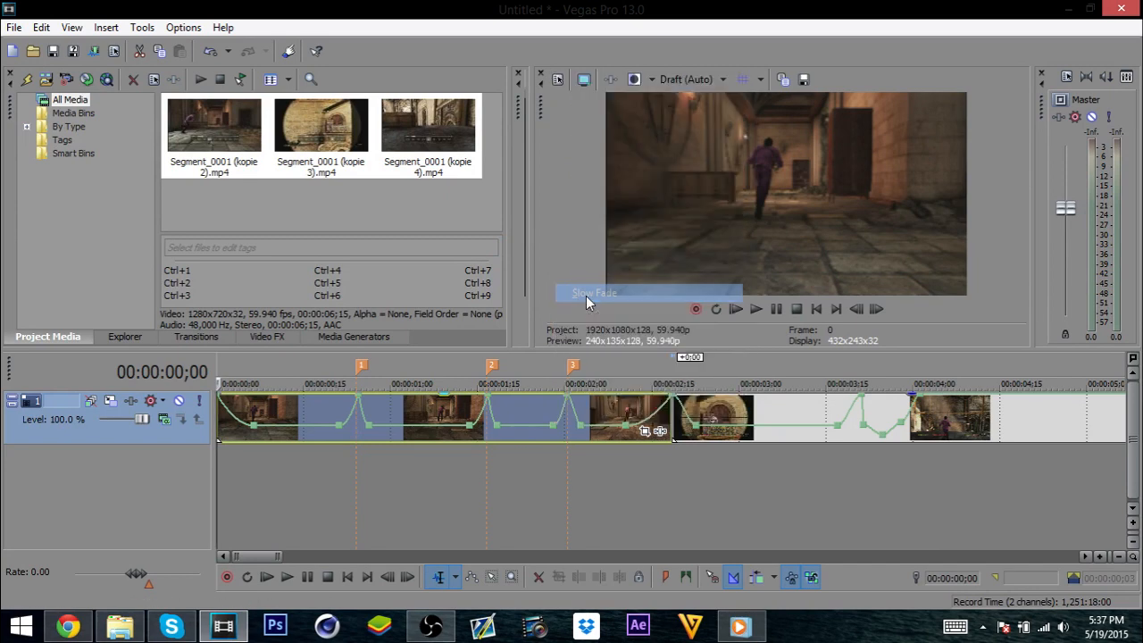
right_click(572, 402)
left_click(616, 256)
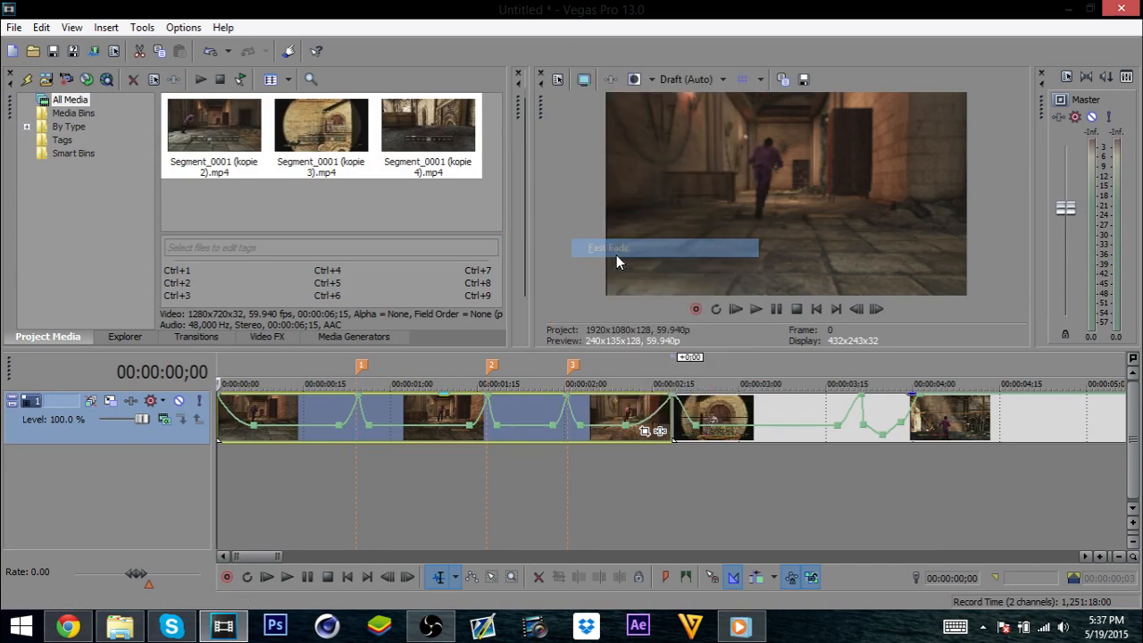
Step: Play back the first clip from the start to check the reshaped velocity curves
key("space")
mouse_move(488, 401)
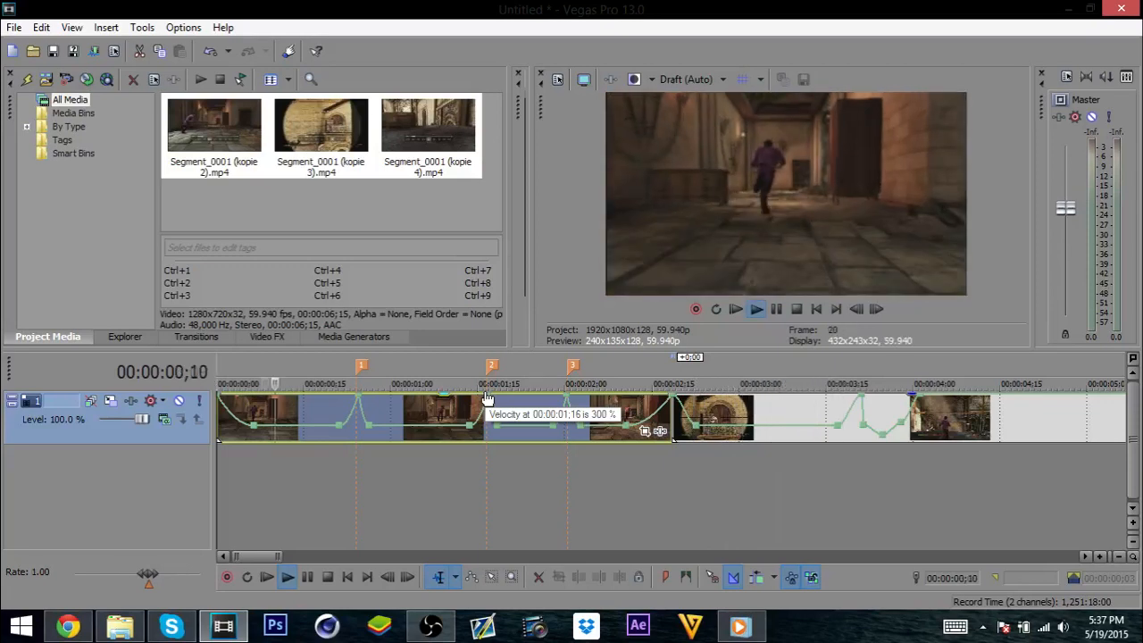
key("space")
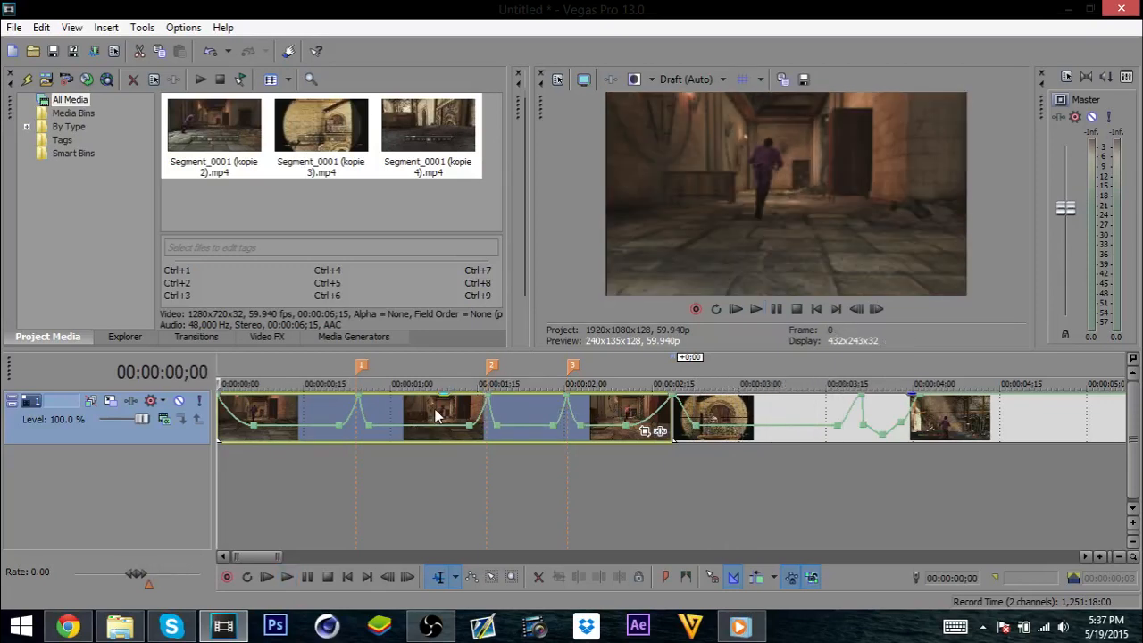
left_click(436, 415)
left_click(330, 496)
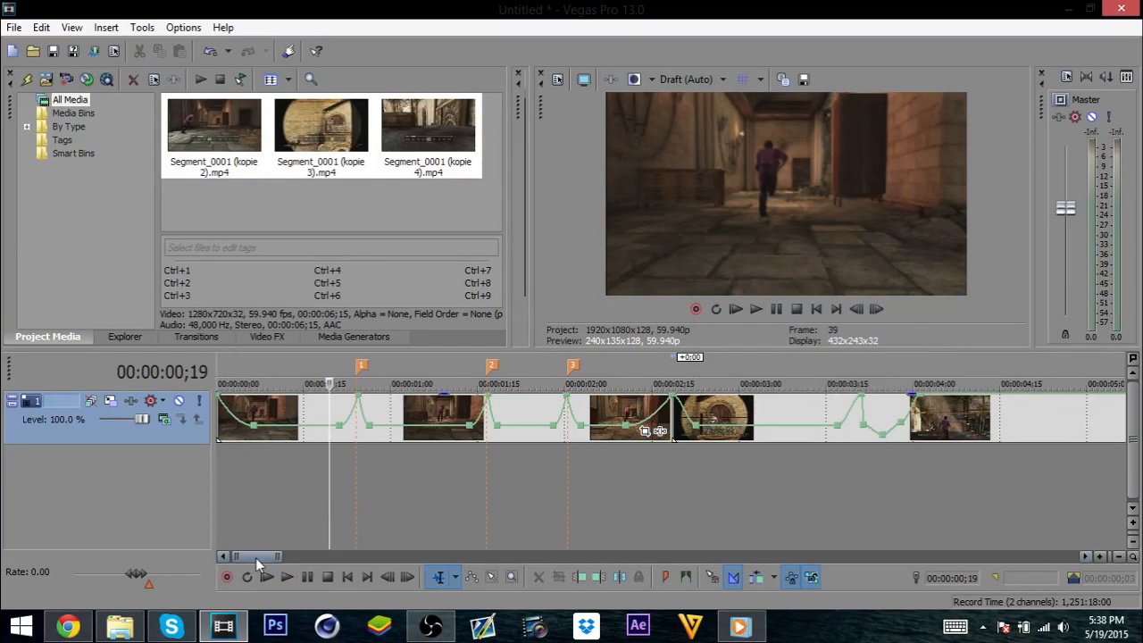
Step: Split the short sniper clip after the gap at 00:00:09;27, where the scope view begins
scroll(536, 455, "down", 6)
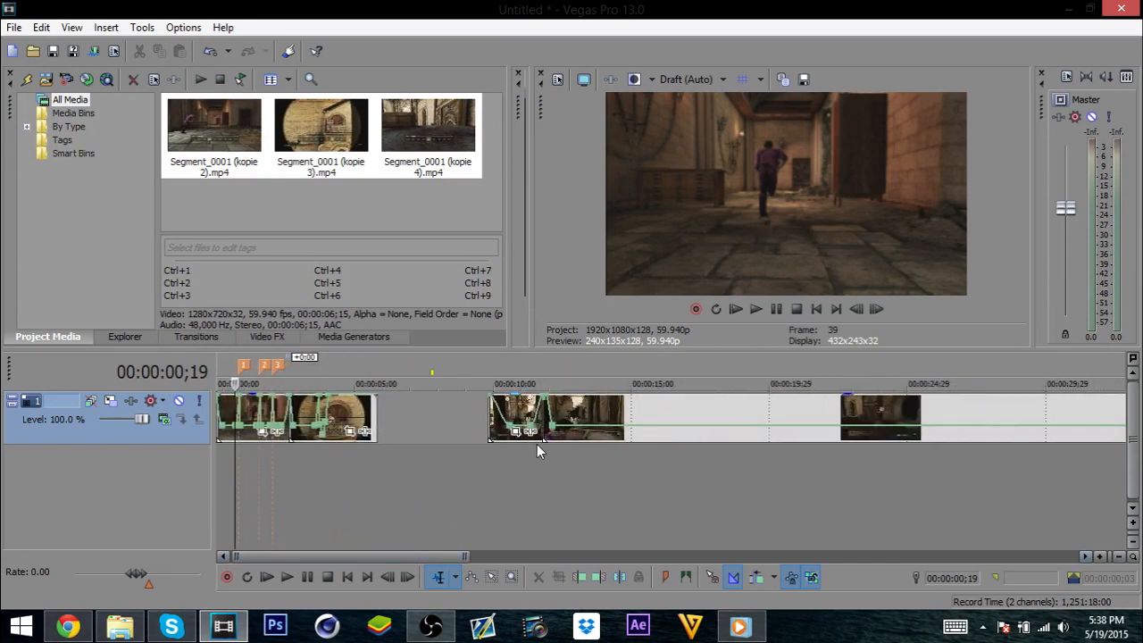
left_click(497, 492)
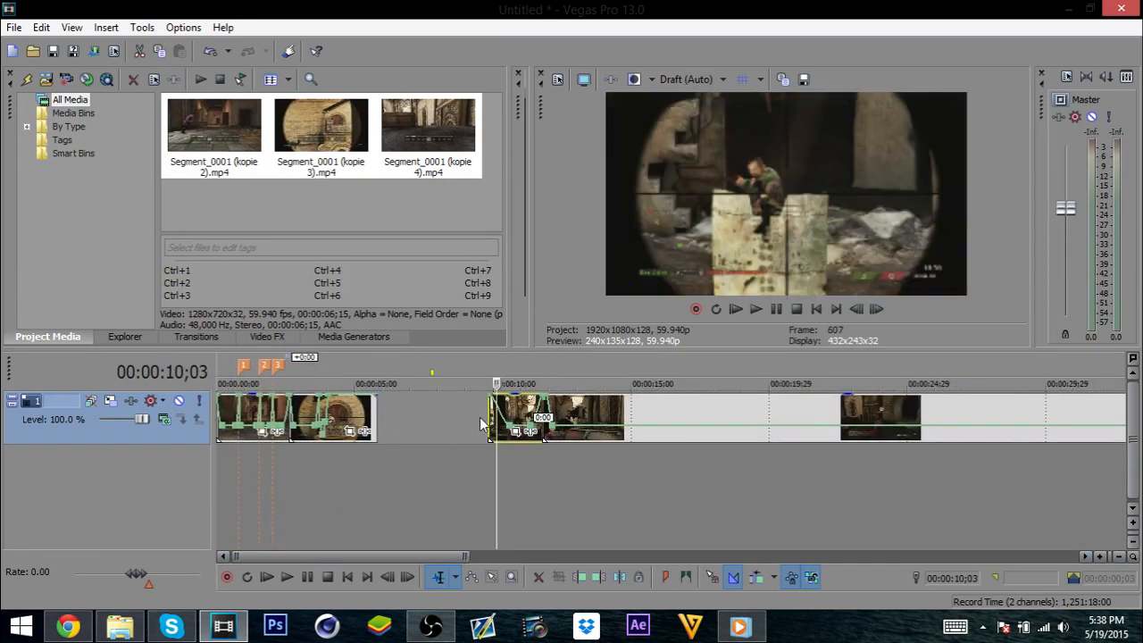
left_click(490, 417)
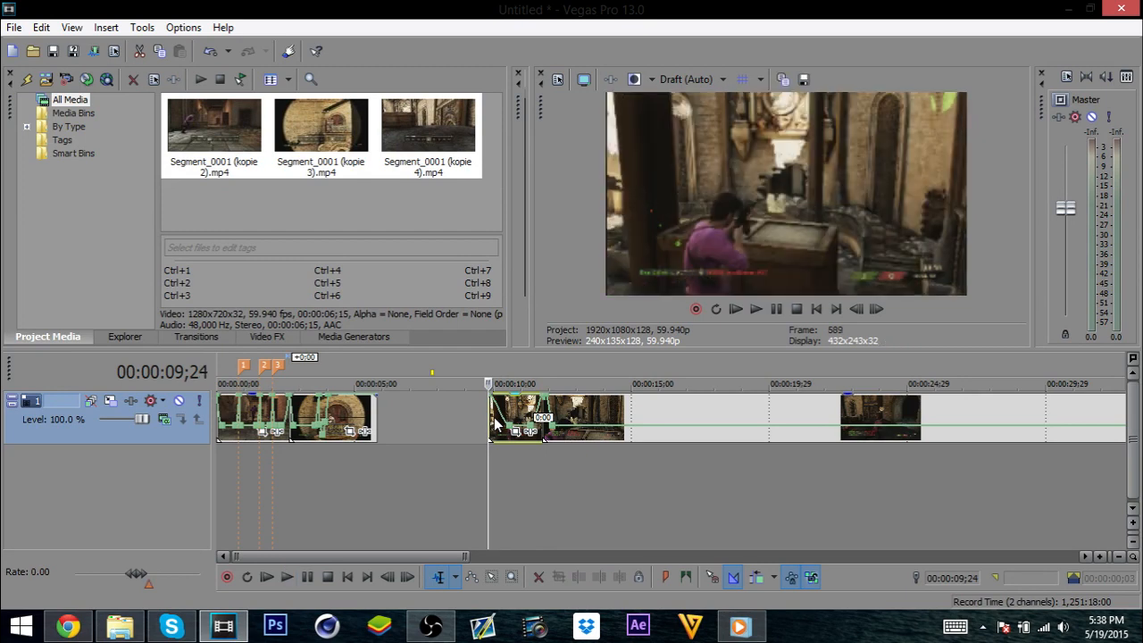
key("Right")
key("Right")
key("Right")
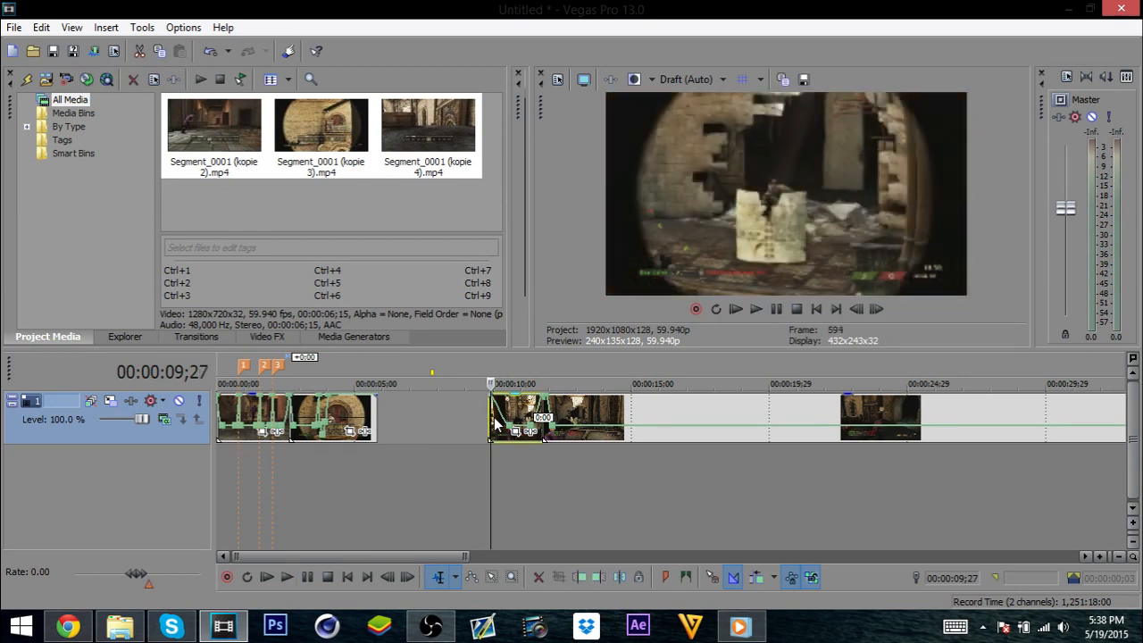
key("Left")
Step: Find the last scope-view frame of the short sniper clip and split the clip at 00:00:11;19
right_click(544, 419)
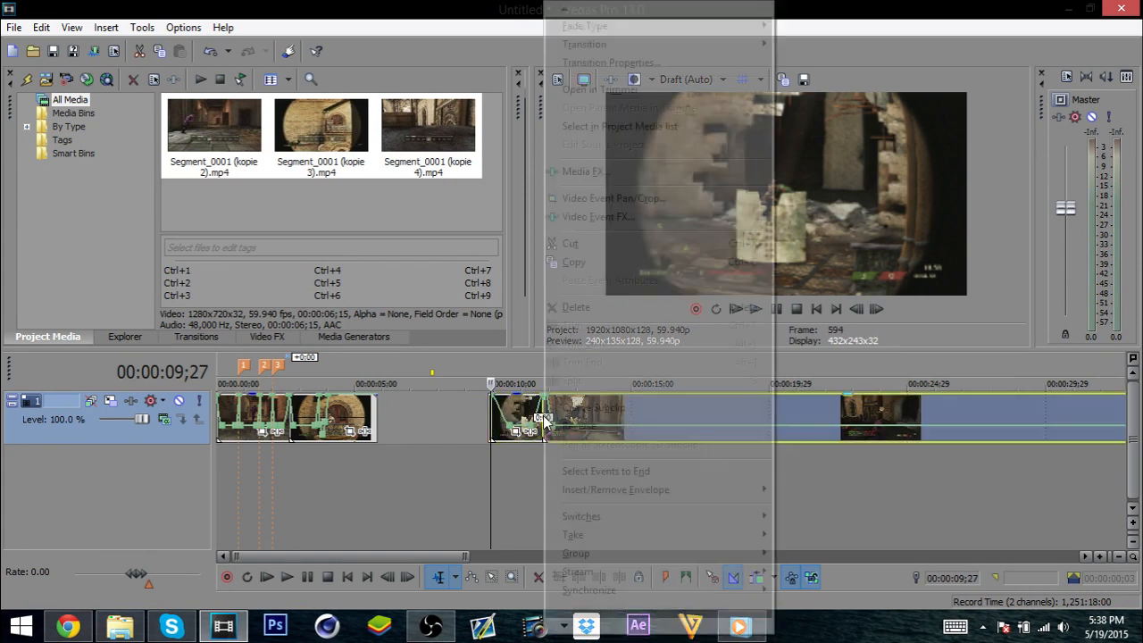
left_click(540, 418)
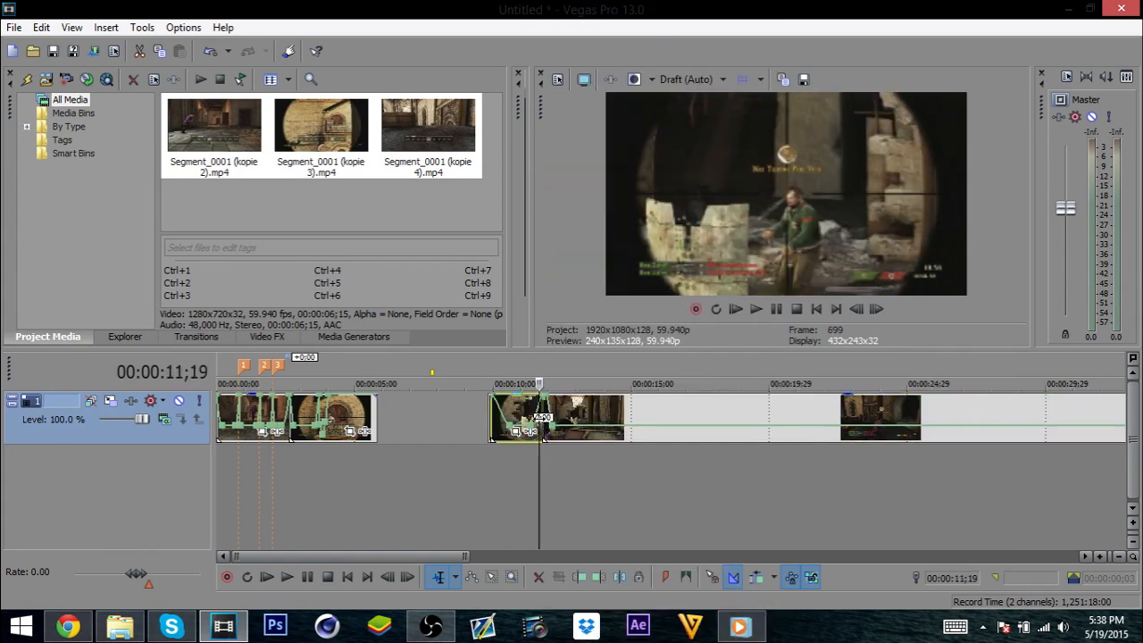
key("Left")
key("Left")
key("Left")
key("Left")
key("Left")
key("Left")
key("Left")
key("Right")
key("Right")
key("Right")
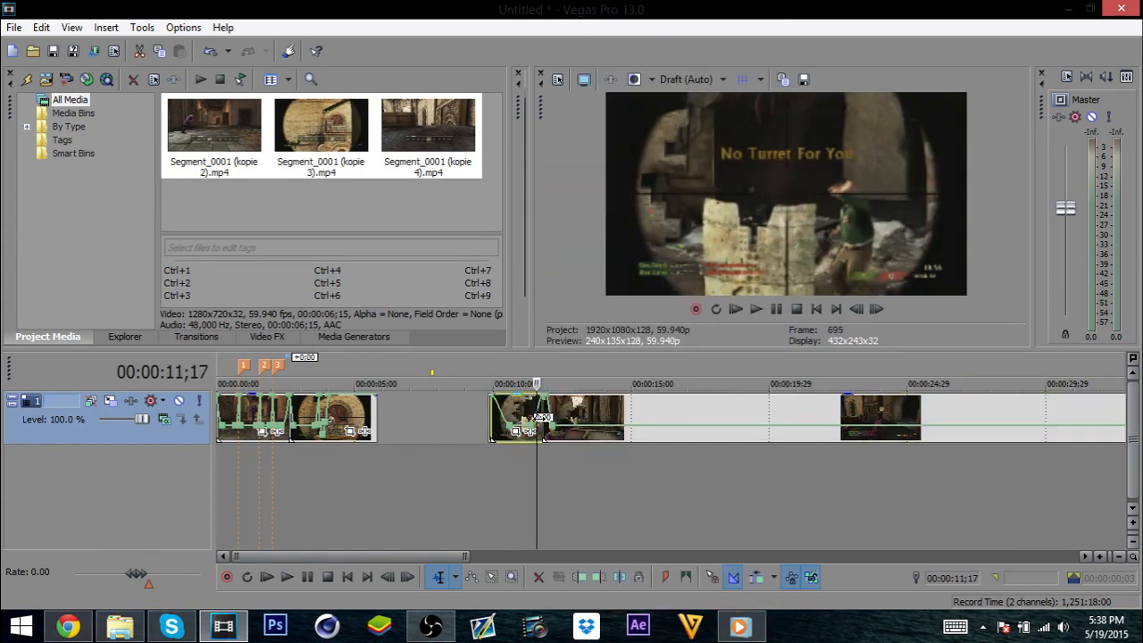
key("Right")
key("Right")
key("Right")
key("Right")
key("Left")
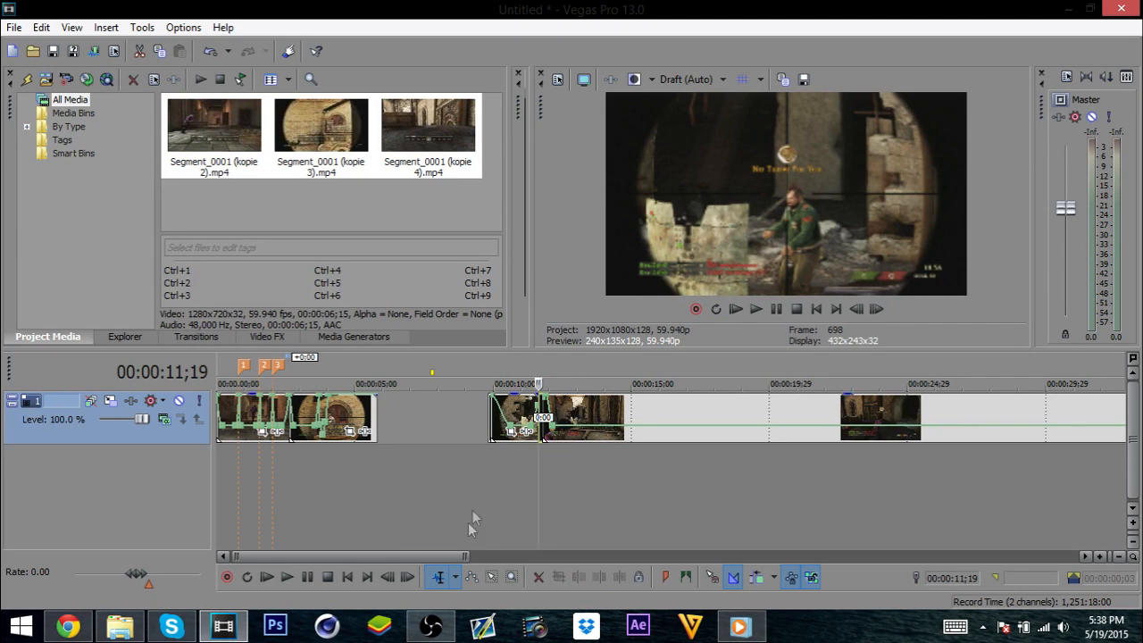
left_click_drag(463, 557, 371, 558)
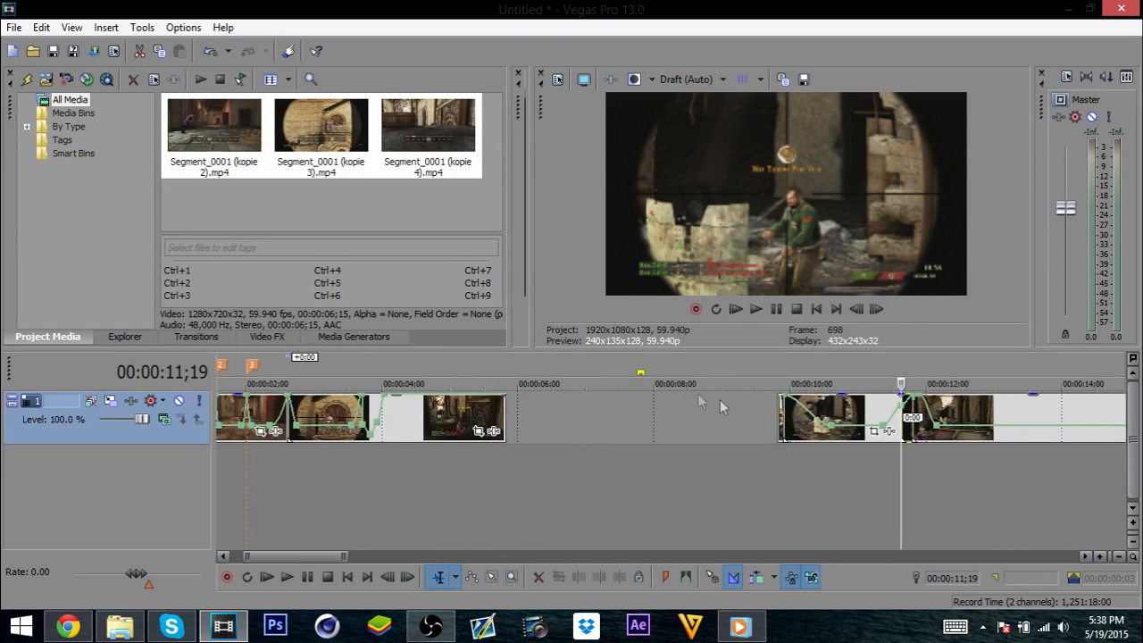
Step: Play back the scope-view segment, split it at 00:00:10;25, and preview the part after the cut
left_click(786, 417)
key("space")
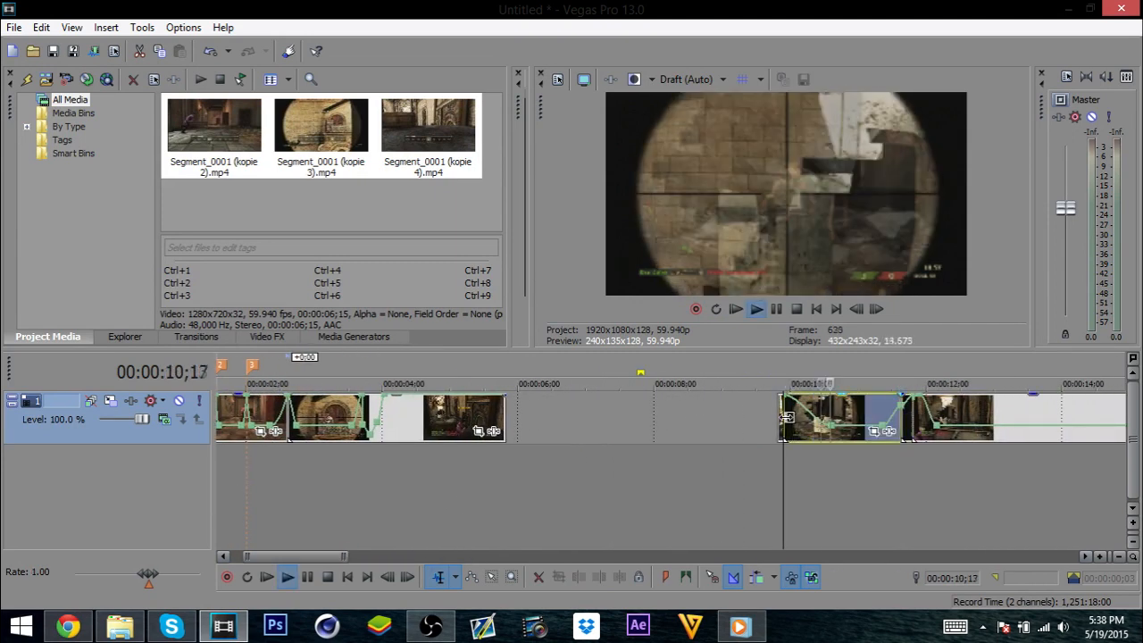
key("space")
left_click(848, 413)
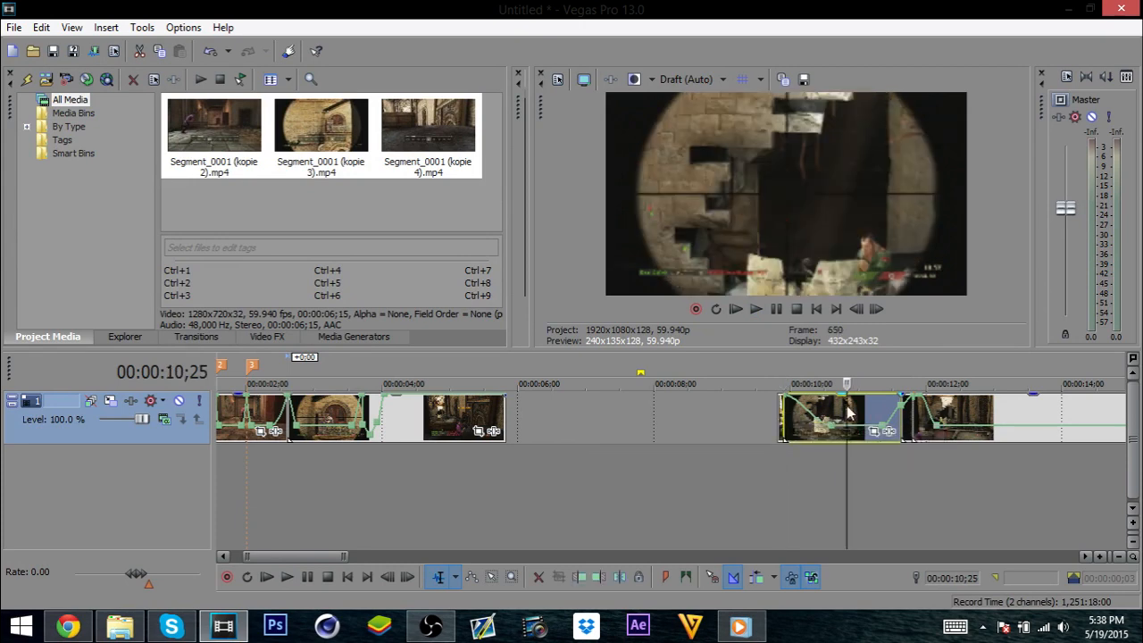
key("space")
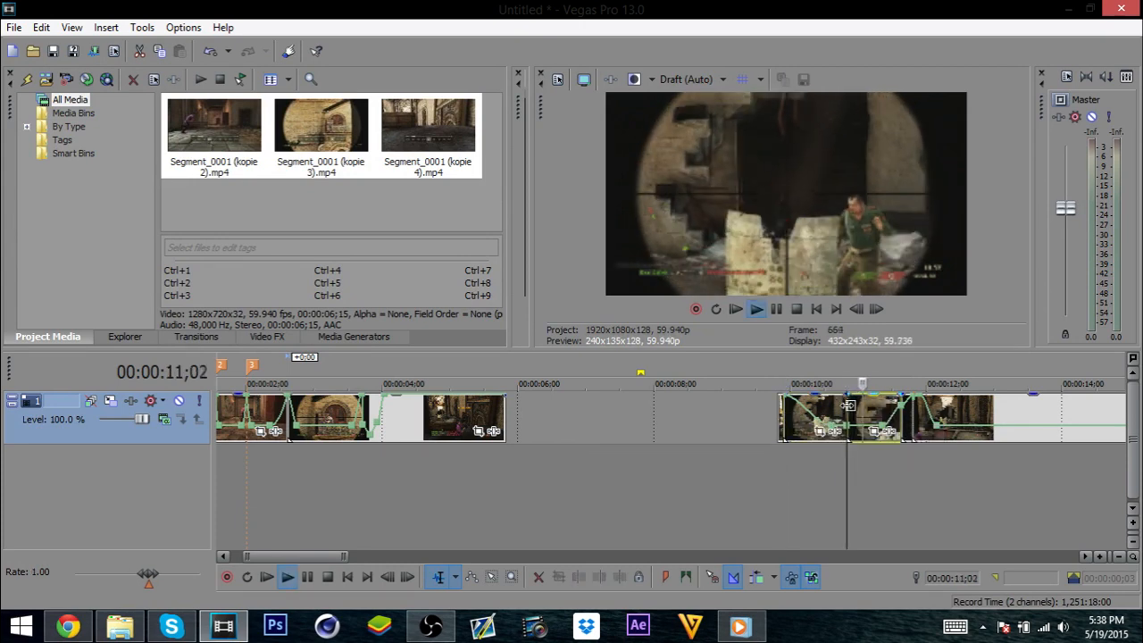
key("space")
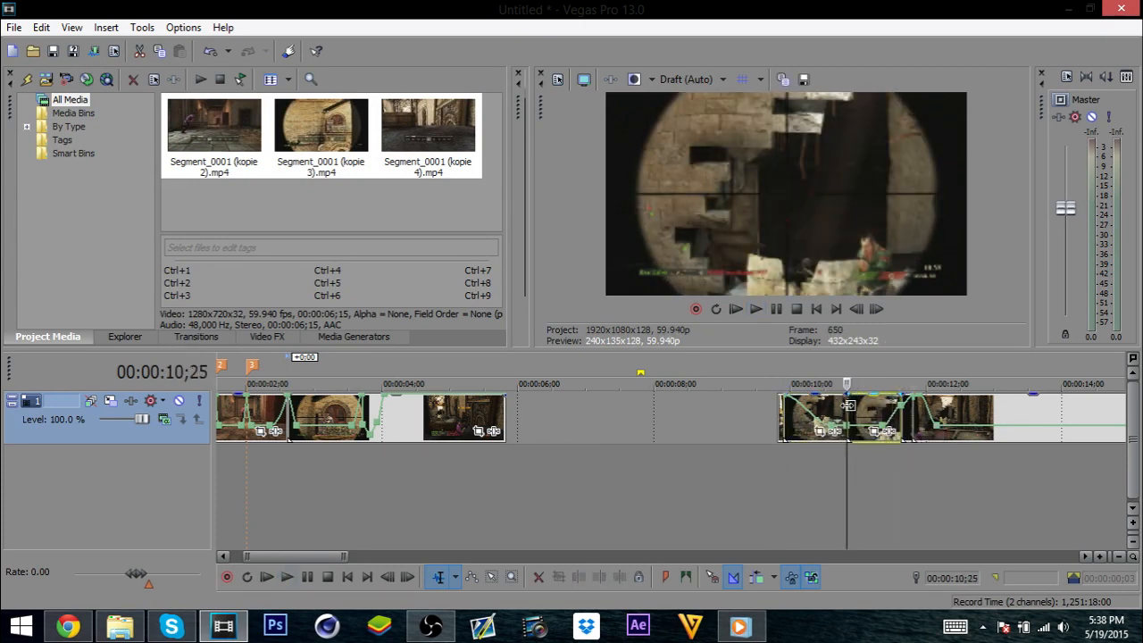
Step: Open Event Pan/Crop for the scope-view segment after the 00:00:10;25 split and enable its mask
right_click(872, 434)
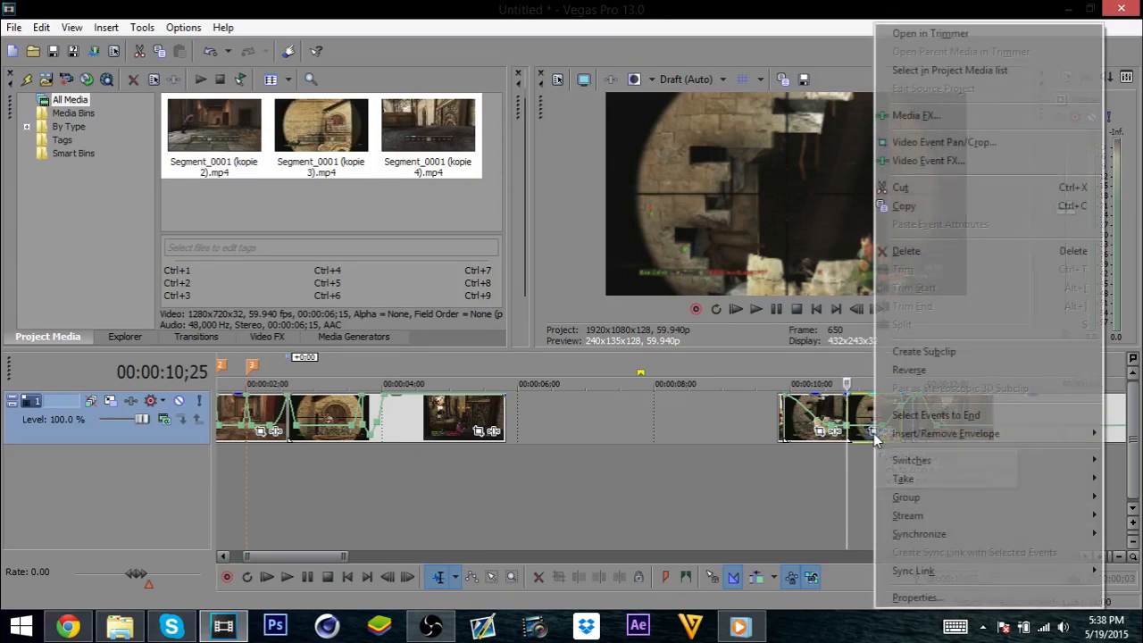
left_click(871, 434)
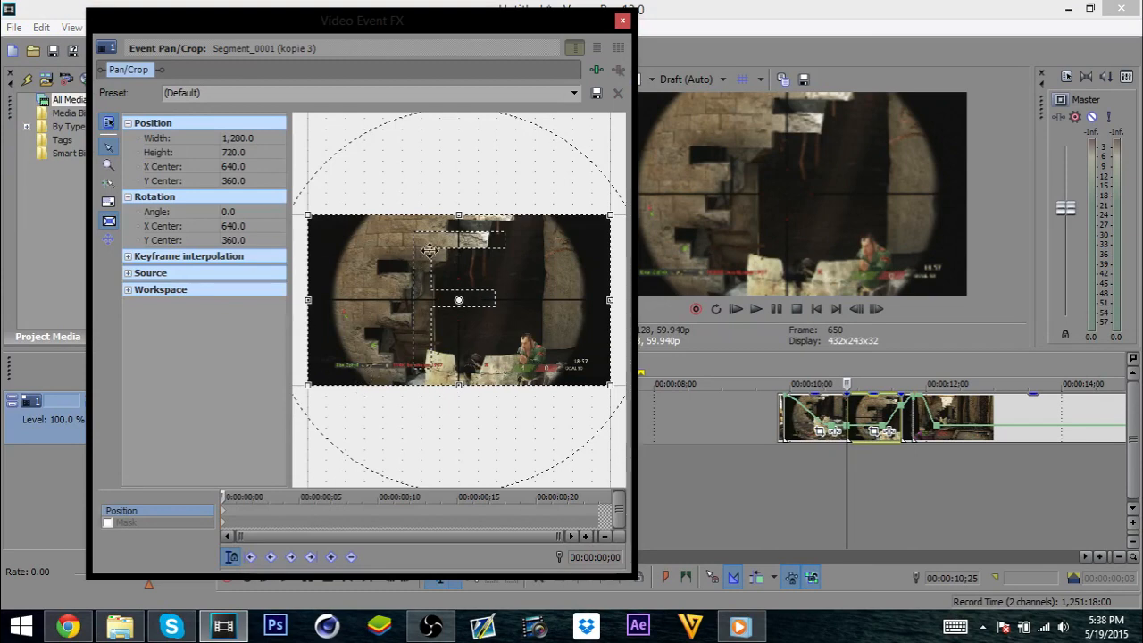
left_click(108, 524)
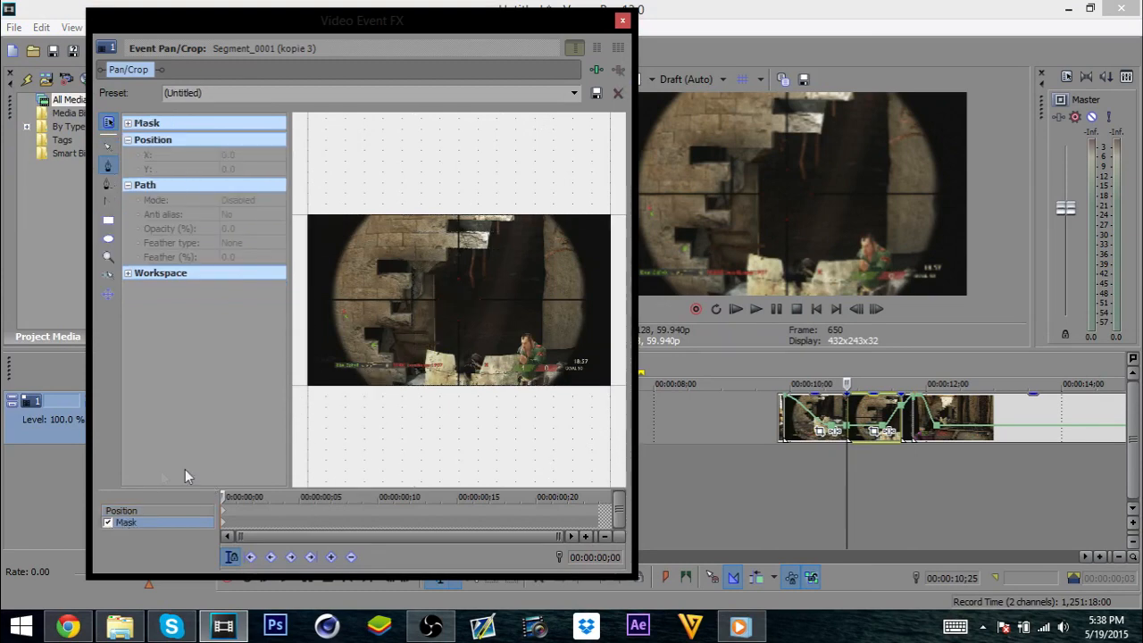
left_click(112, 511)
left_click(108, 524)
left_click(142, 513)
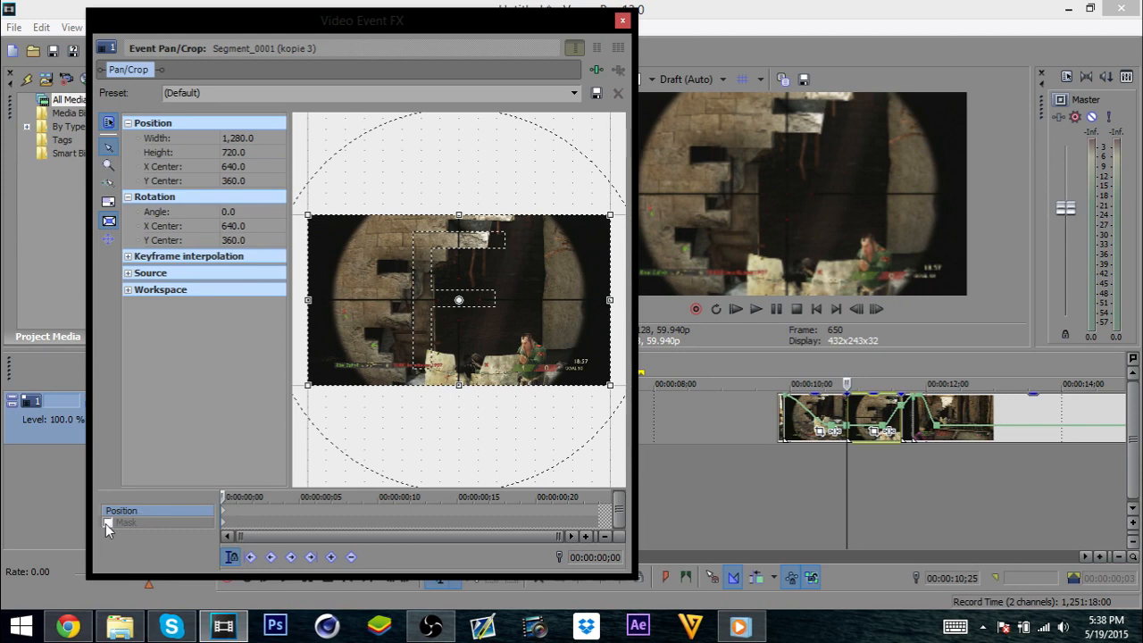
left_click(108, 523)
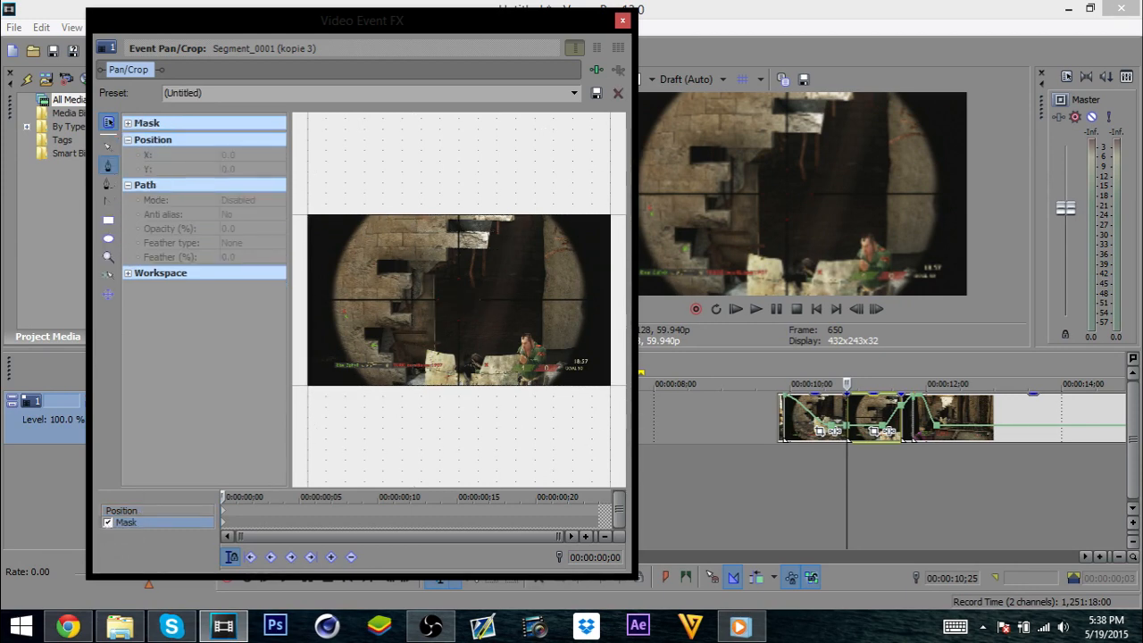
Step: Trace a closed mask path point by point around the circular scope view, following the frame's upper and lower edges
left_click(225, 339)
left_click(108, 147)
scroll(393, 290, "up", 1)
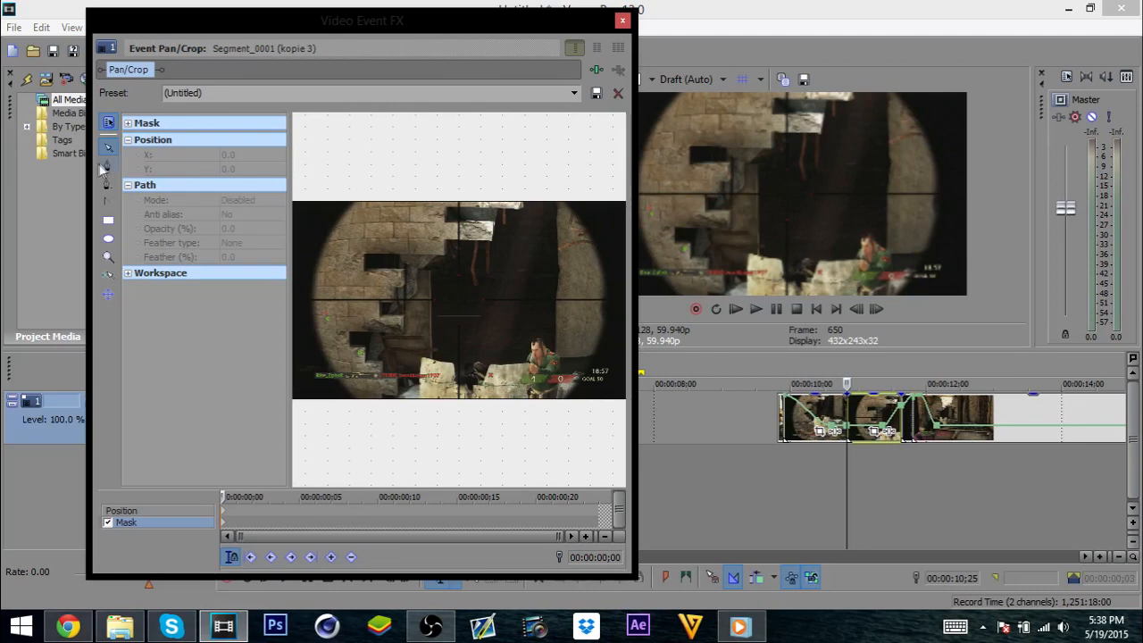
left_click(356, 199)
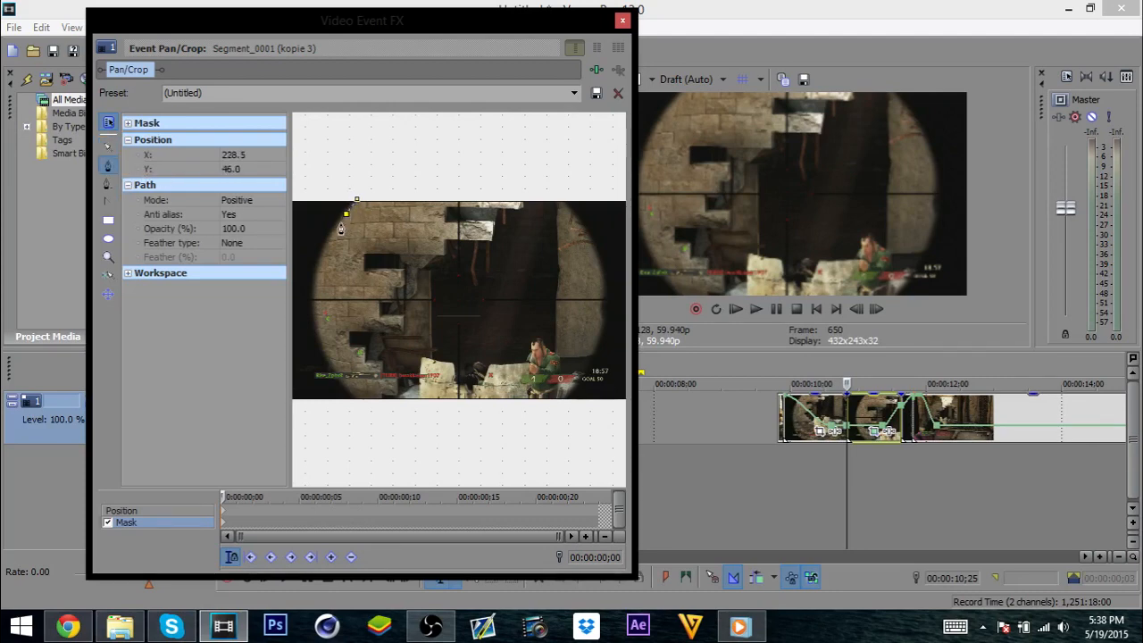
left_click(338, 223)
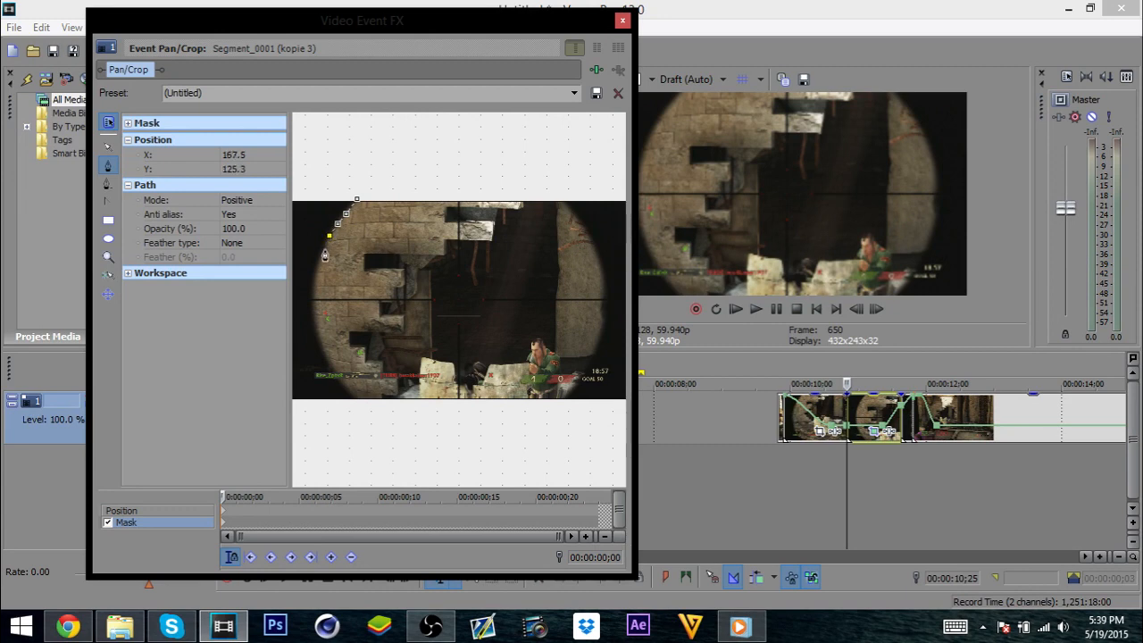
left_click(319, 260)
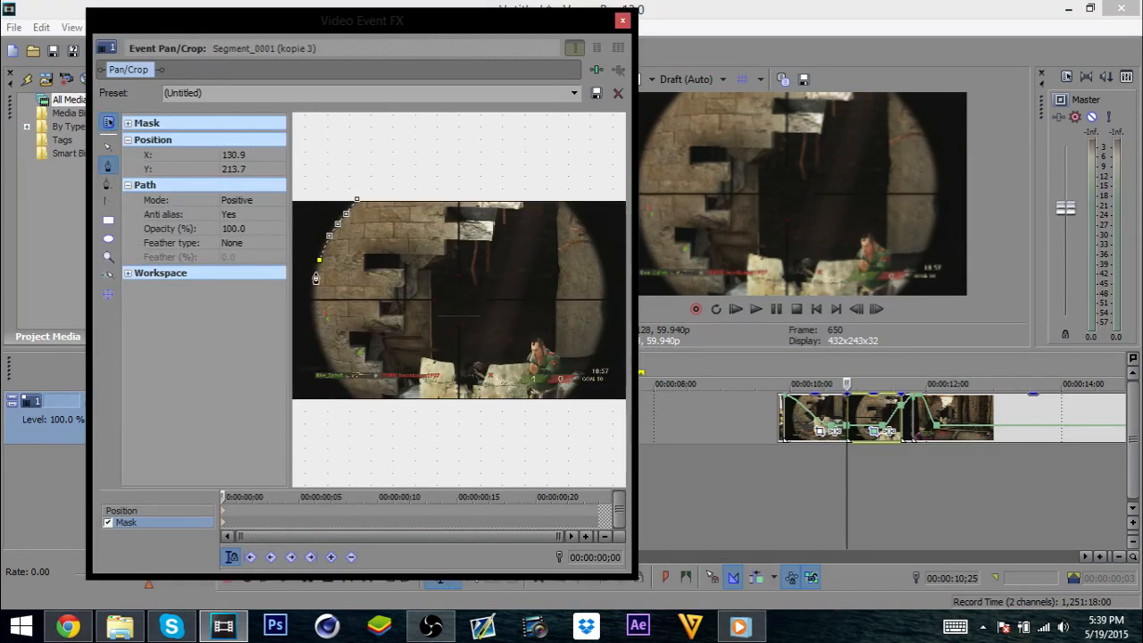
left_click(315, 310)
left_click(320, 338)
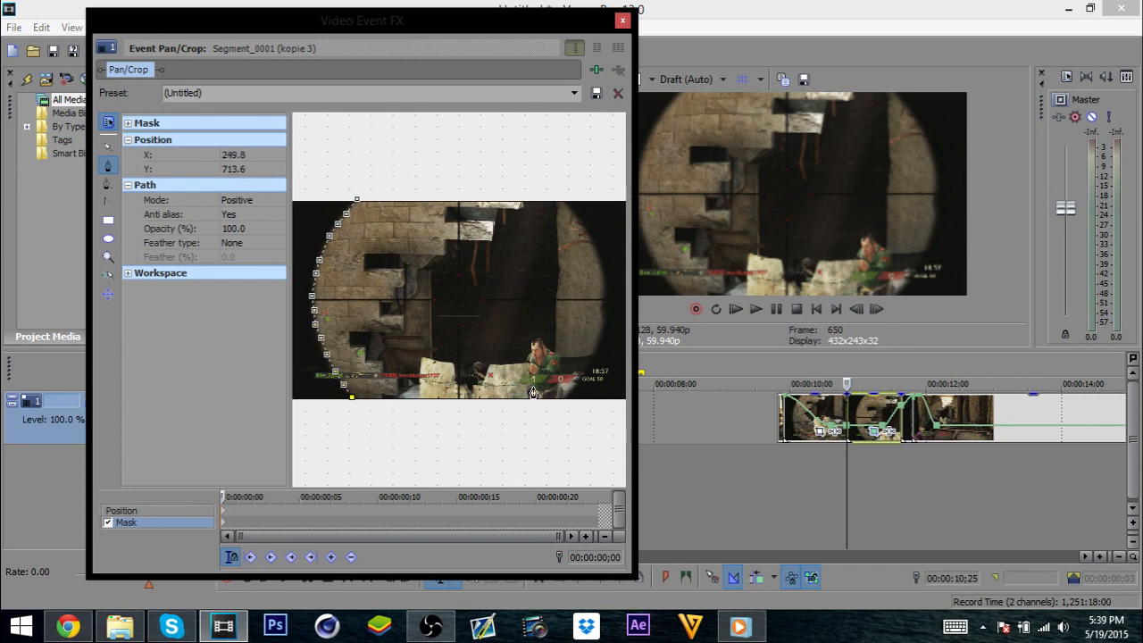
left_click(567, 399)
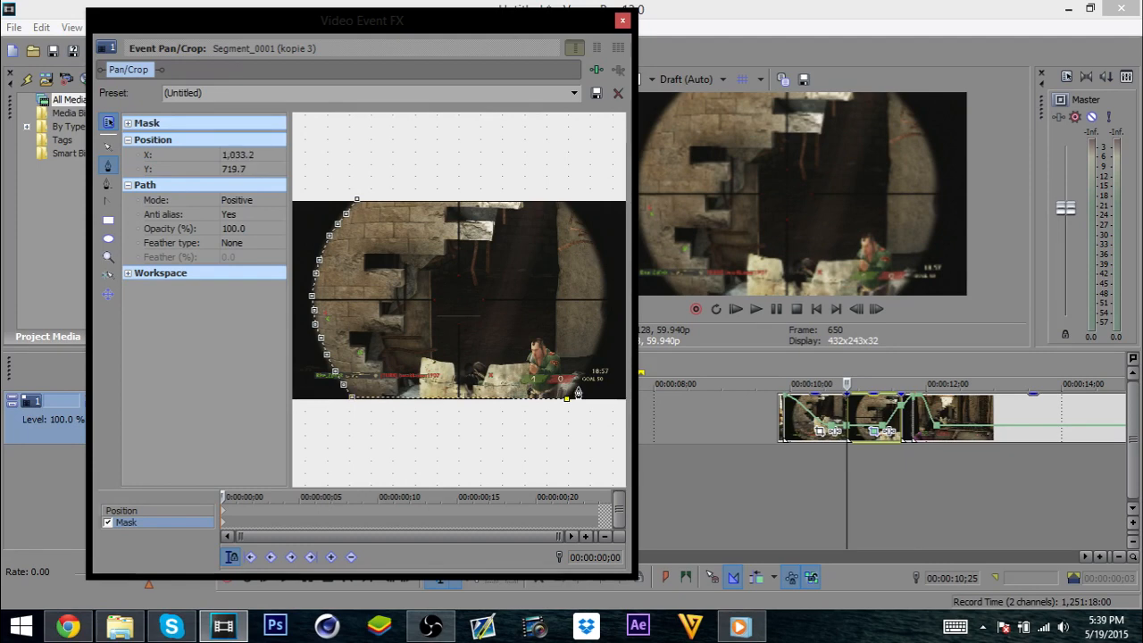
key("ctrl+z")
left_click(578, 384)
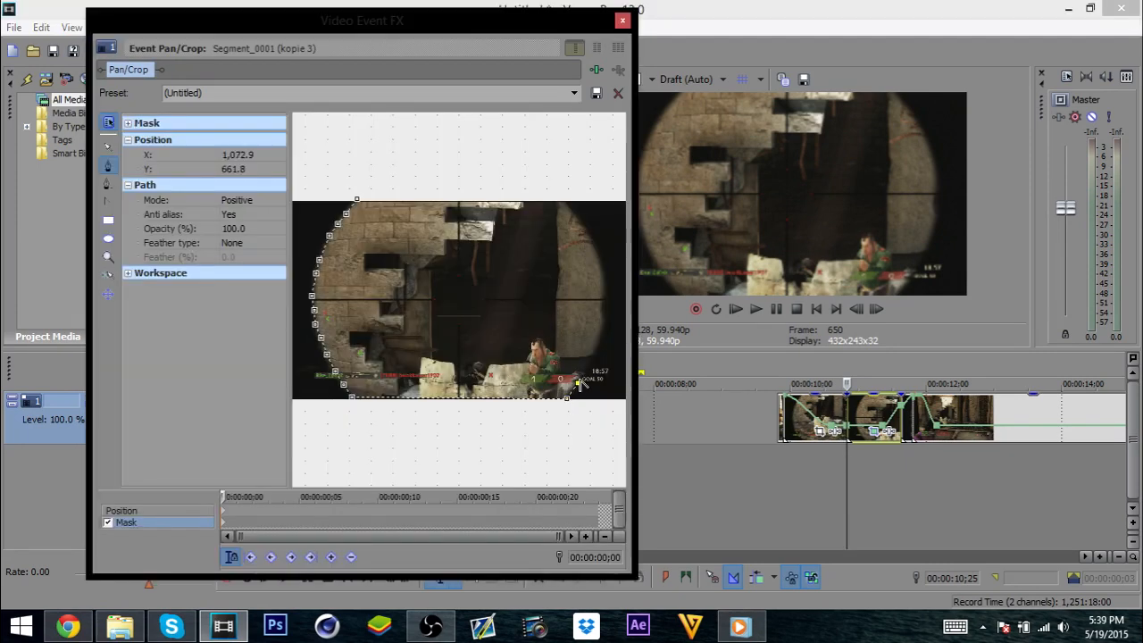
left_click(600, 345)
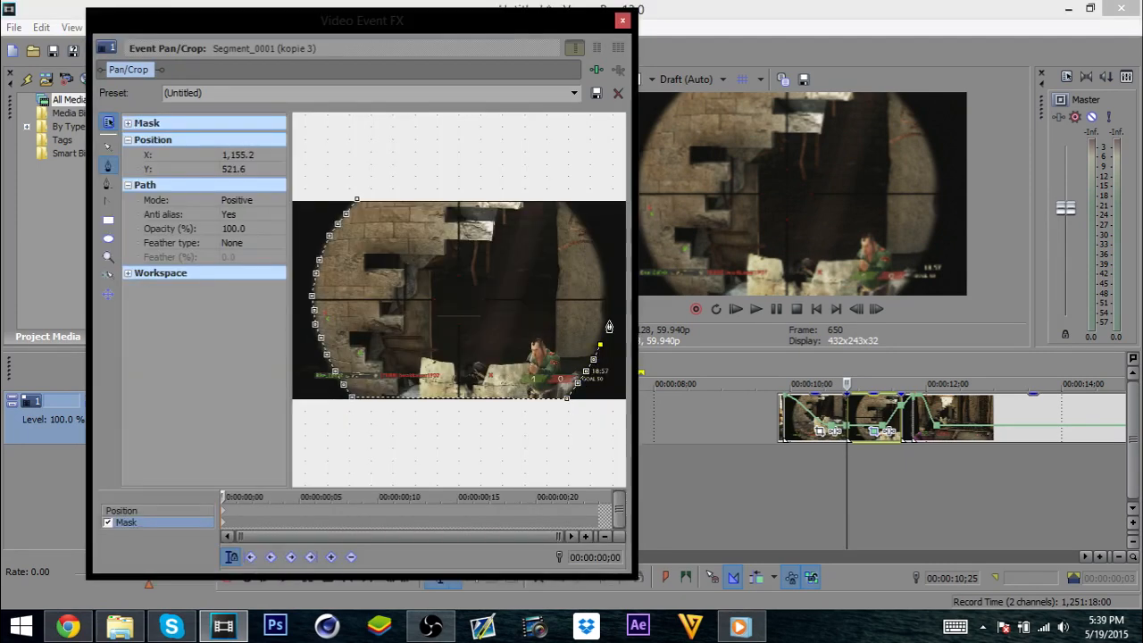
left_click(609, 316)
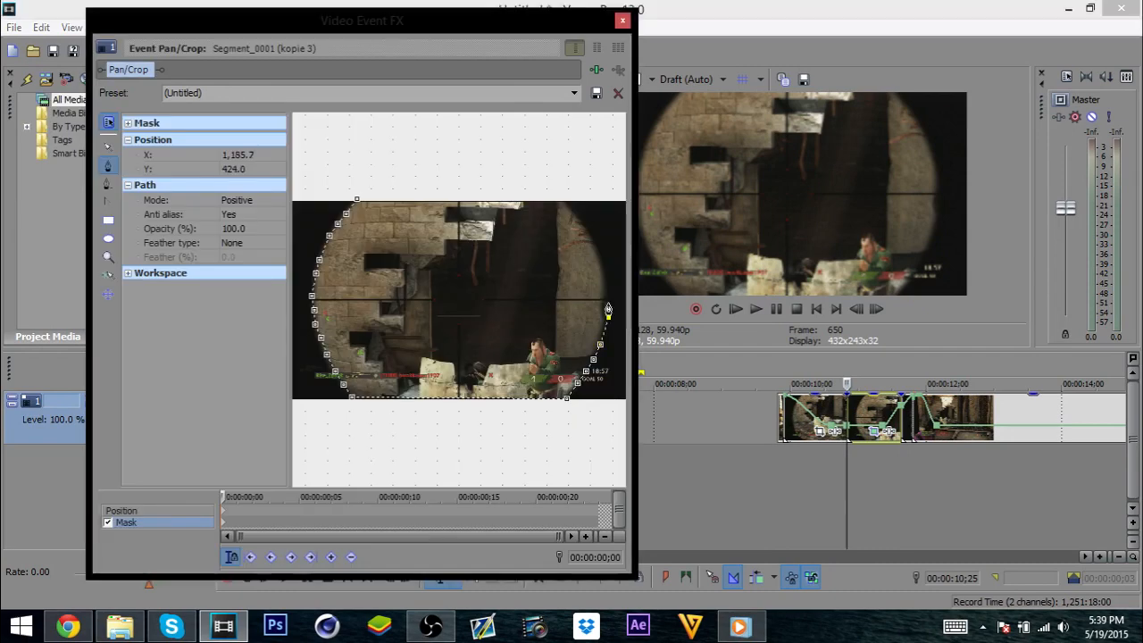
left_click(598, 254)
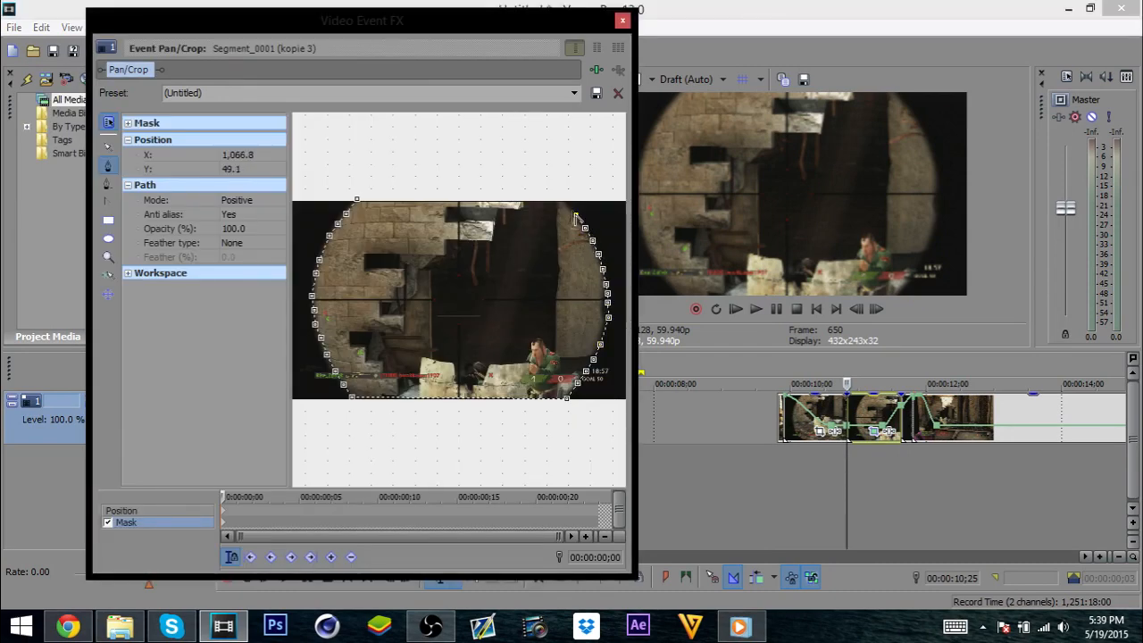
left_click(356, 201)
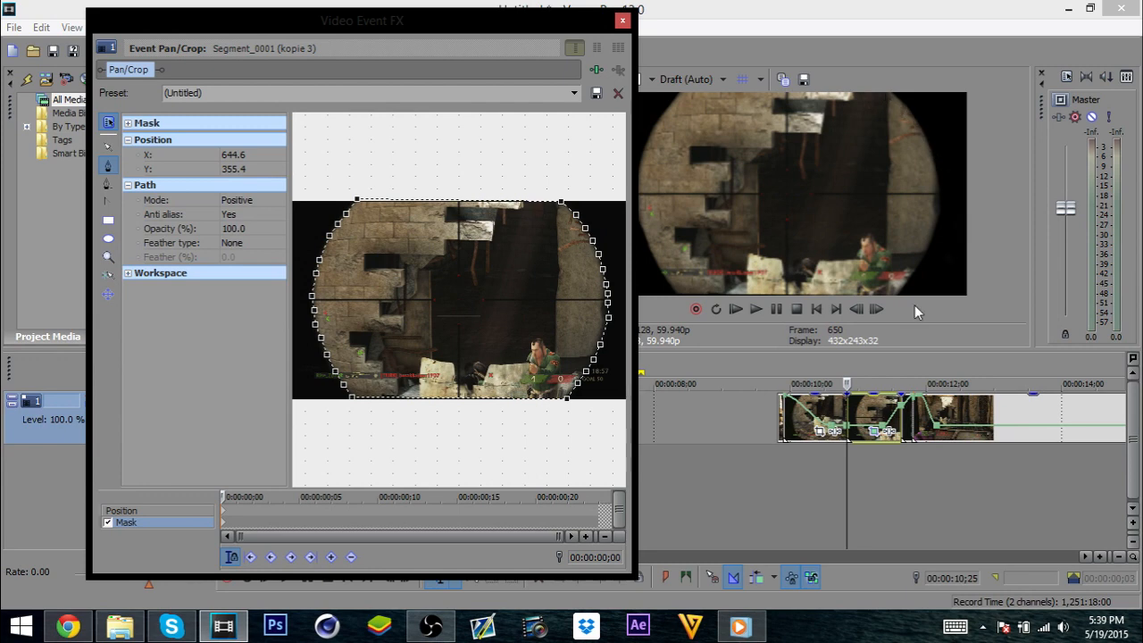
Step: Set the mask path's feather type to Both with a feather of 10%
left_click(230, 246)
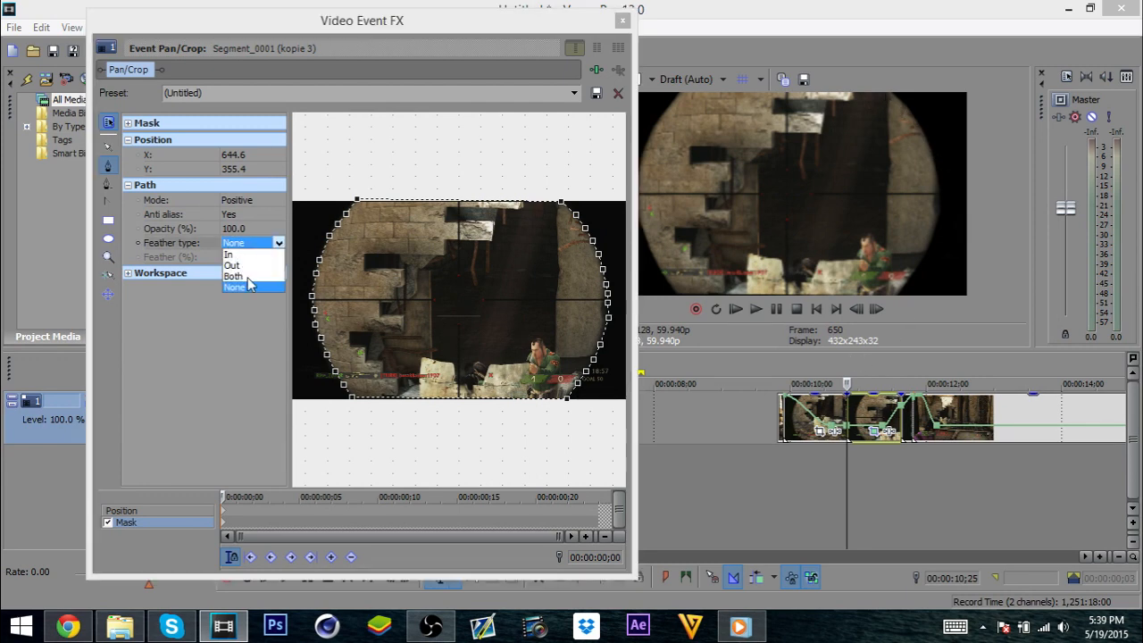
left_click(249, 279)
left_click(234, 256)
type("10")
key("Return")
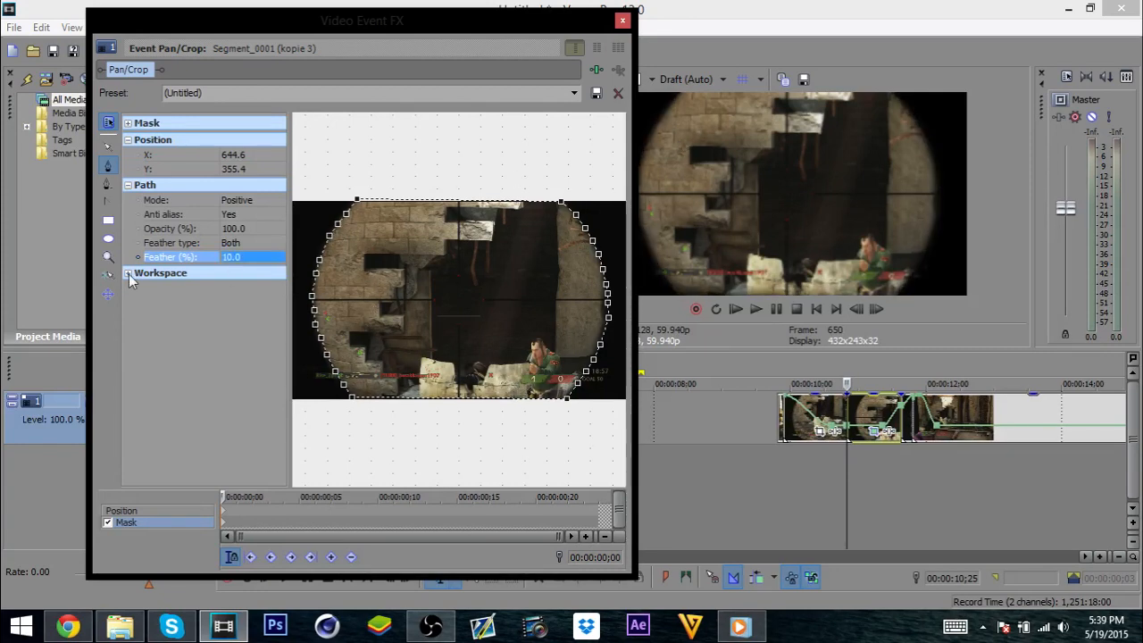
Step: Add a position keyframe at 00:00:00;24 enlarging the crop frame to 10,240 × 5,760, keeping it centred, and close Event Pan/Crop
left_click(119, 510)
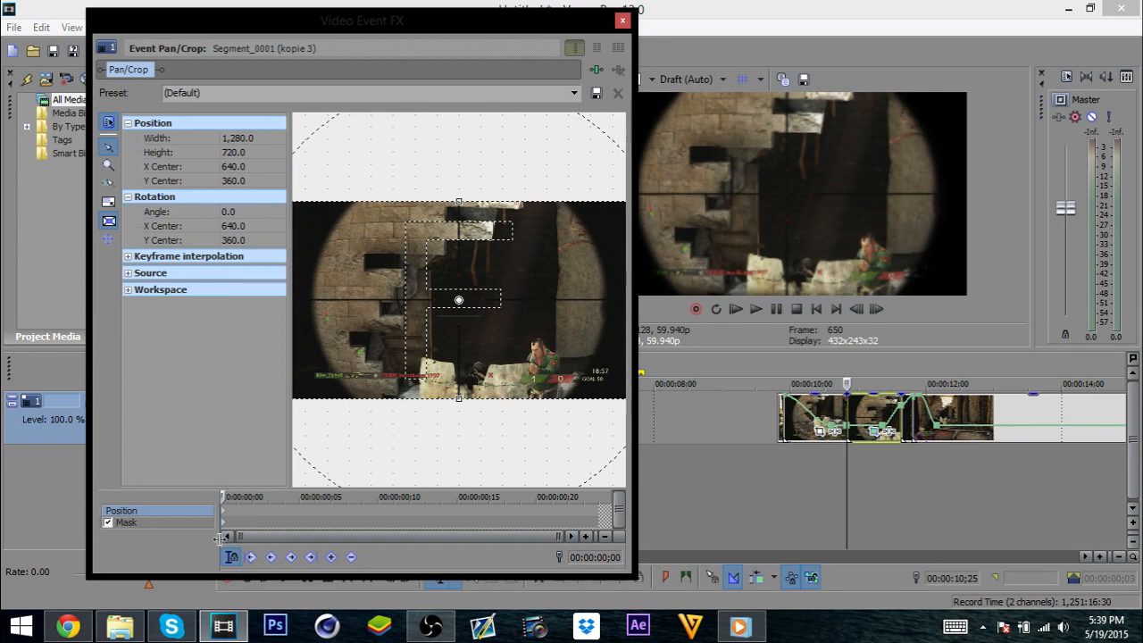
left_click(136, 523)
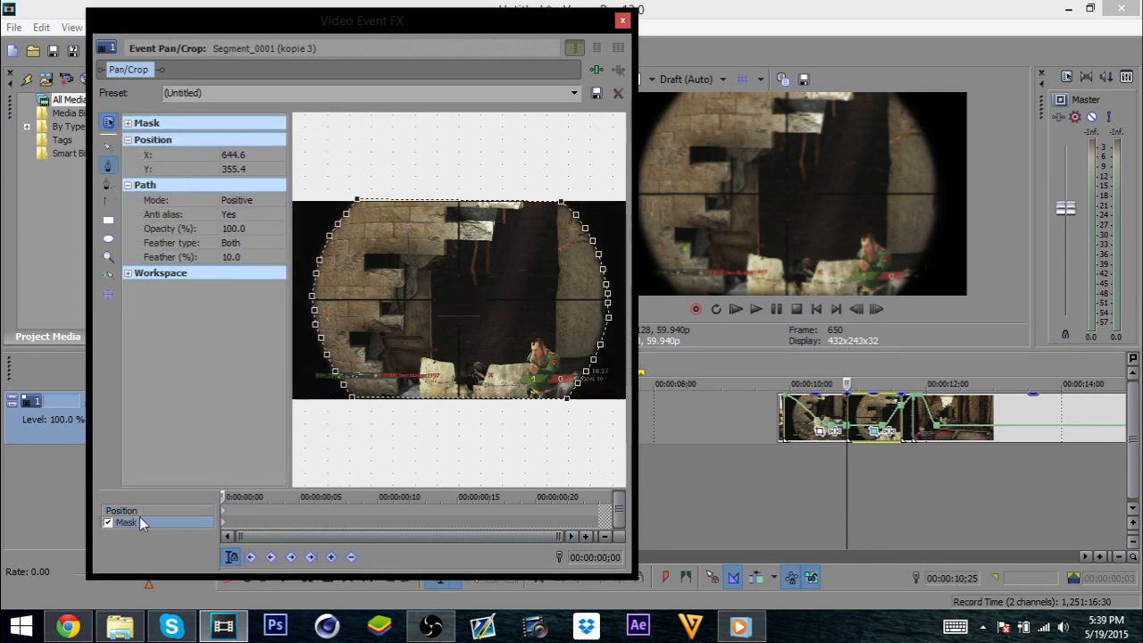
left_click(139, 512)
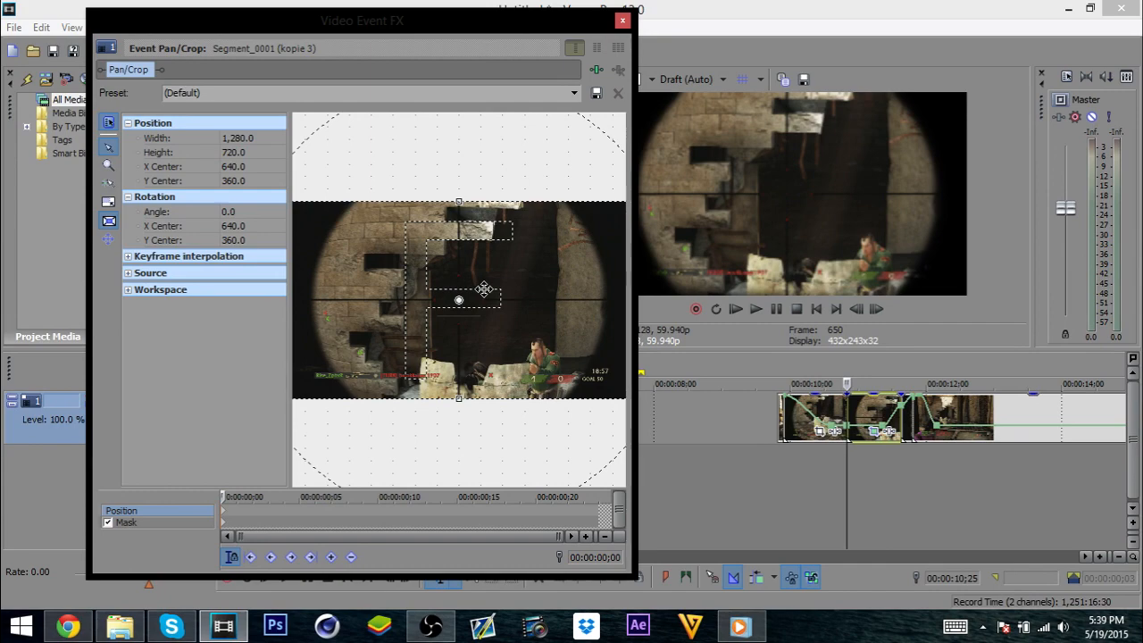
scroll(459, 299, "down", 2)
scroll(459, 299, "down", 2)
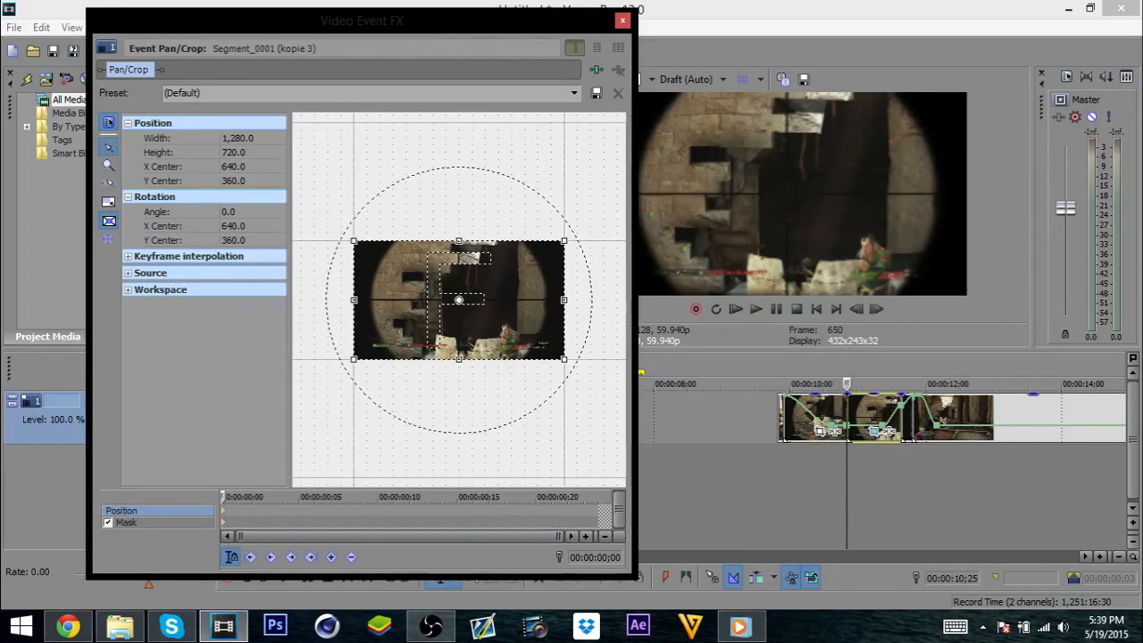
scroll(459, 299, "down", 2)
left_click_drag(459, 299, 449, 343)
scroll(459, 299, "down", 4)
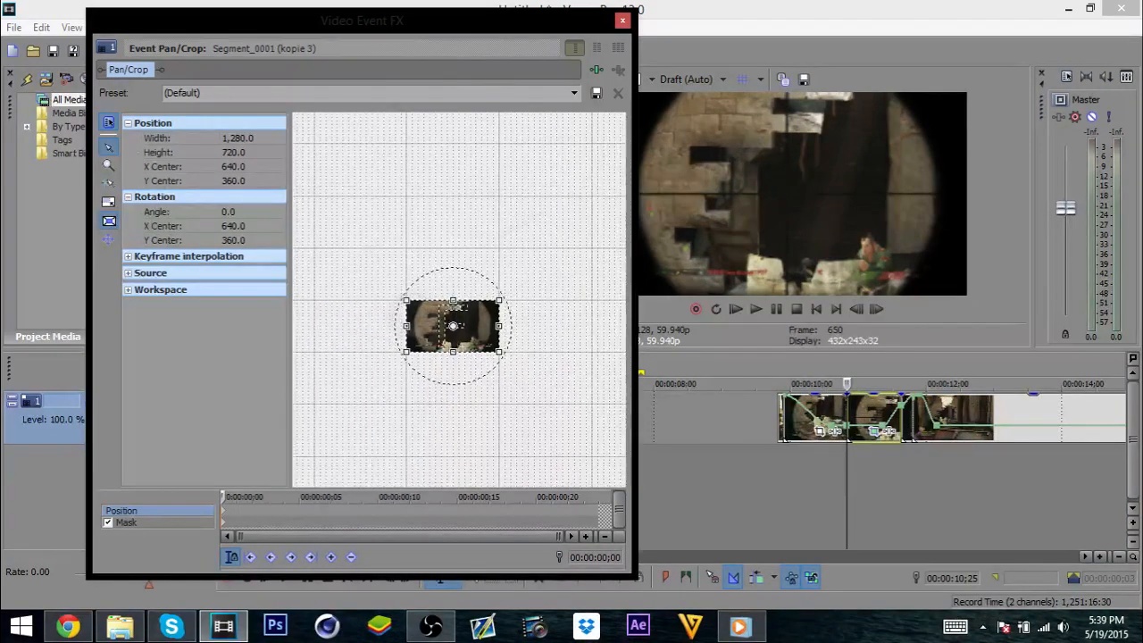
scroll(454, 320, "down", 1)
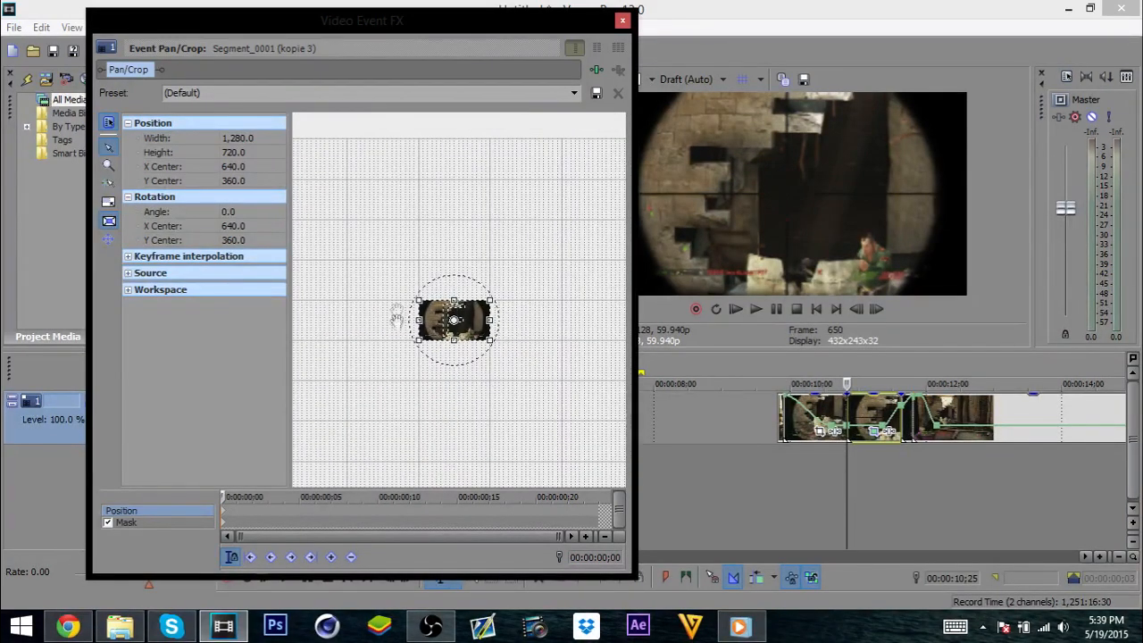
left_click_drag(419, 301, 444, 377)
right_click(449, 384)
left_click(483, 391)
left_click_drag(227, 496, 601, 472)
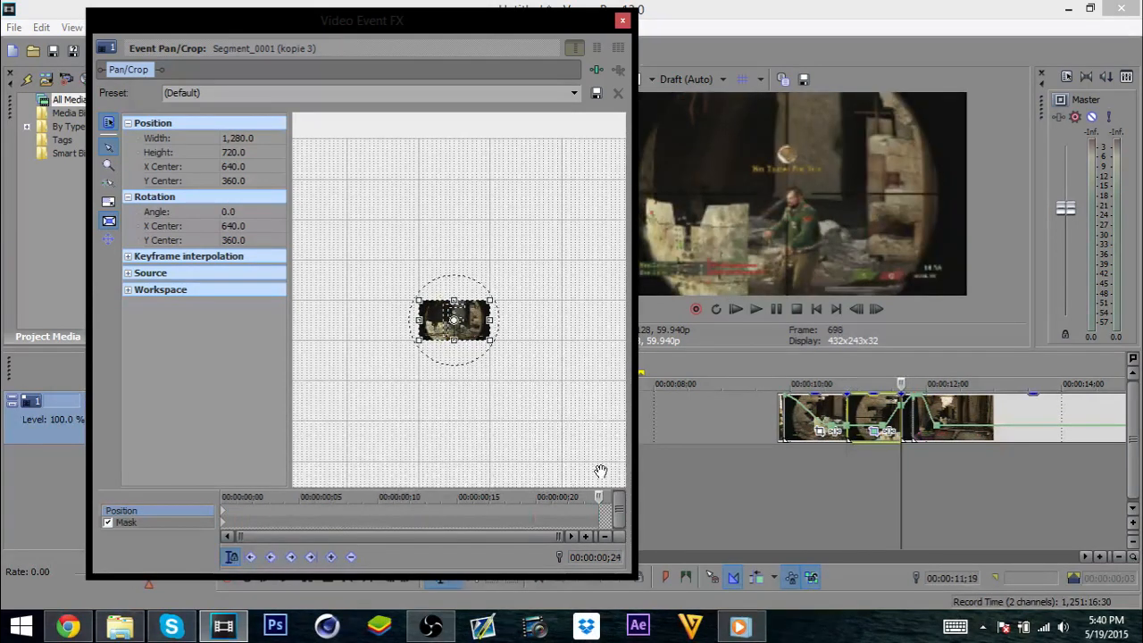
left_click_drag(417, 303, 119, 26)
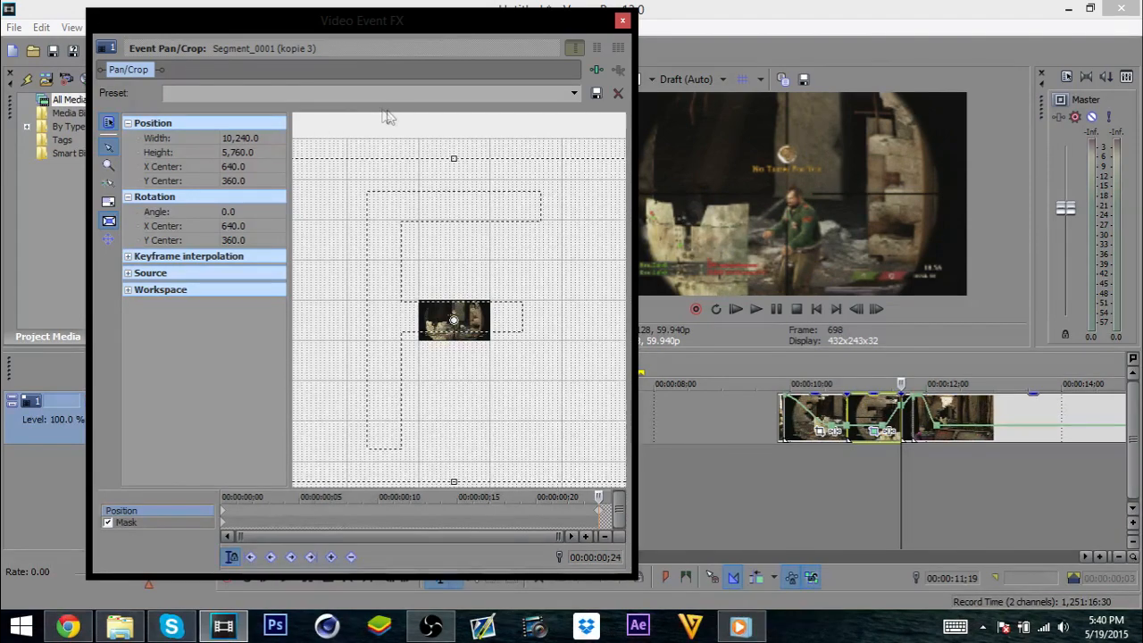
left_click_drag(403, 125, 447, 116)
left_click(623, 20)
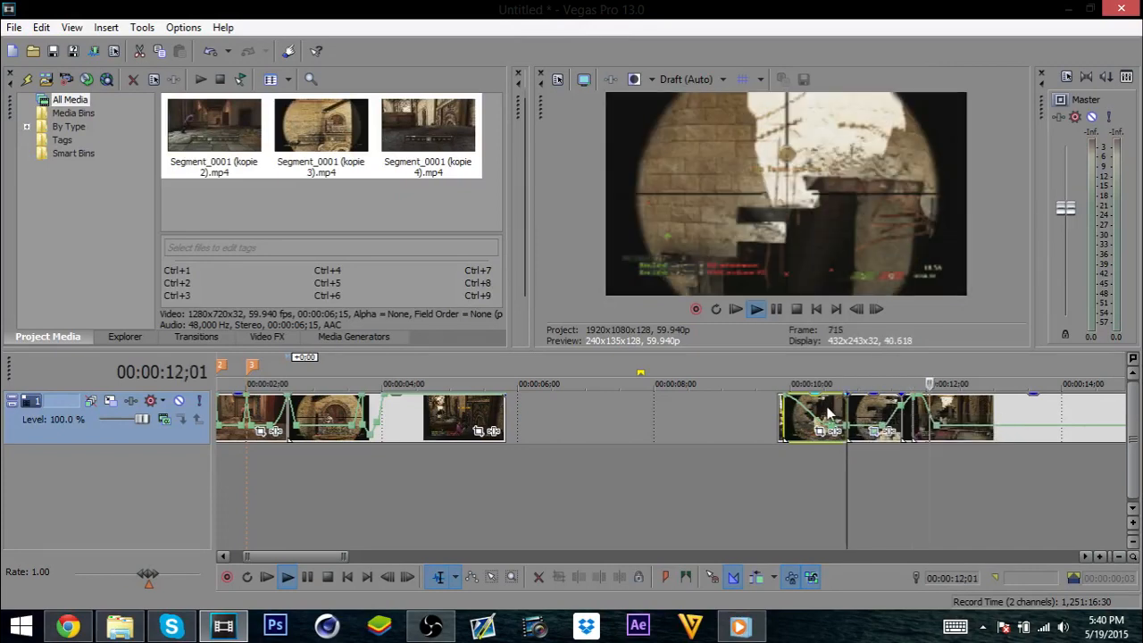
Step: Play back the scope-view section across the 00:00:10;25 split to check the masked shrinking effect
left_click(785, 416)
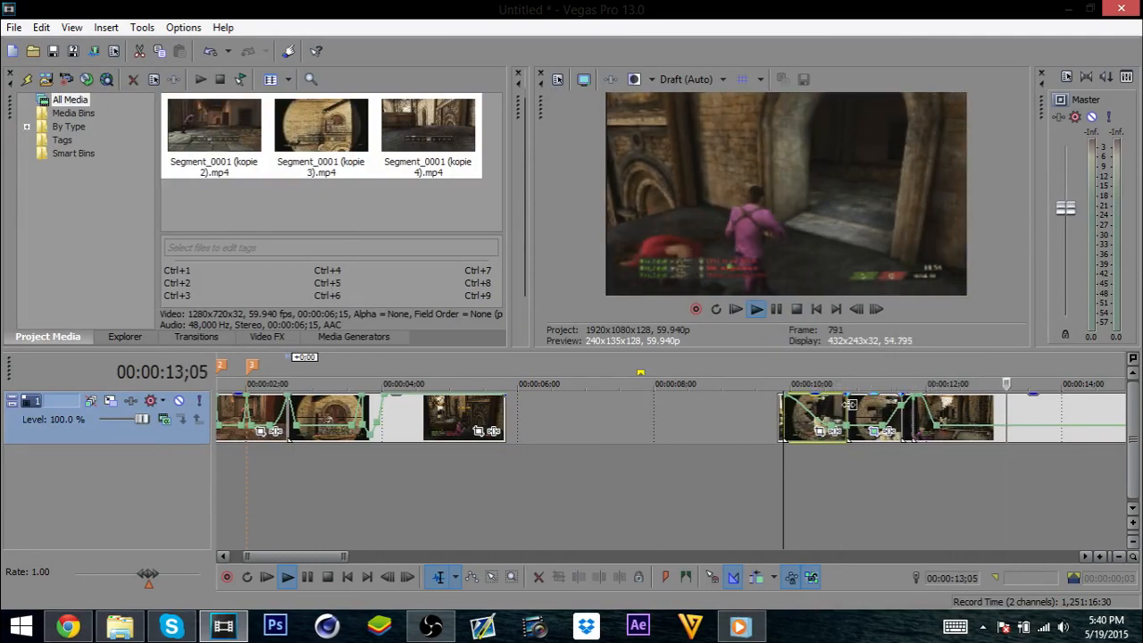
right_click(850, 405)
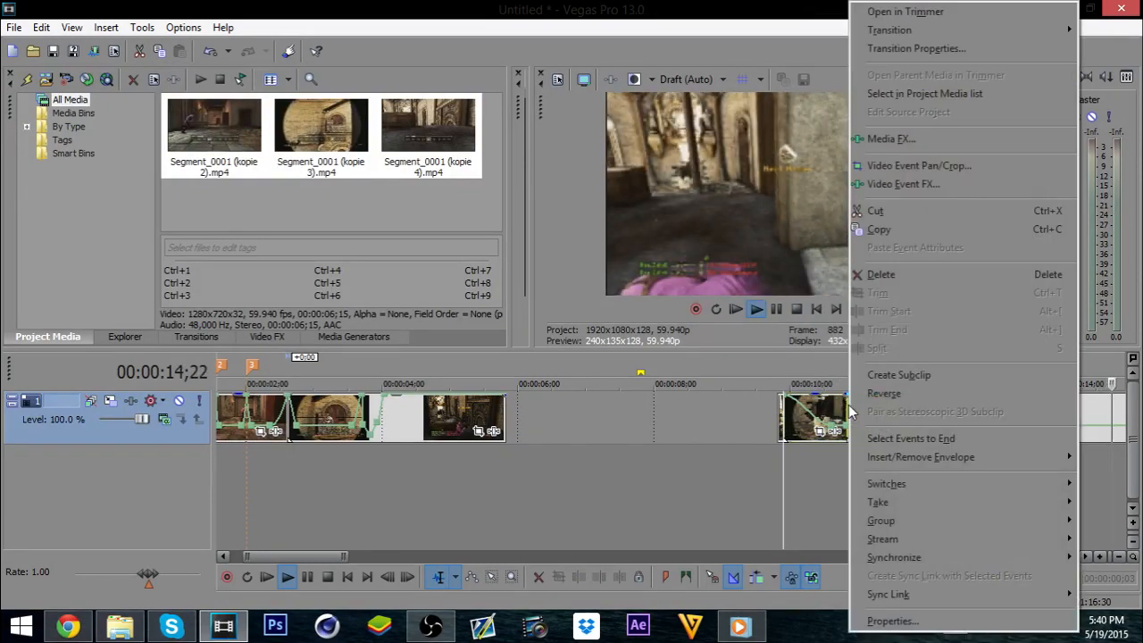
left_click(845, 404)
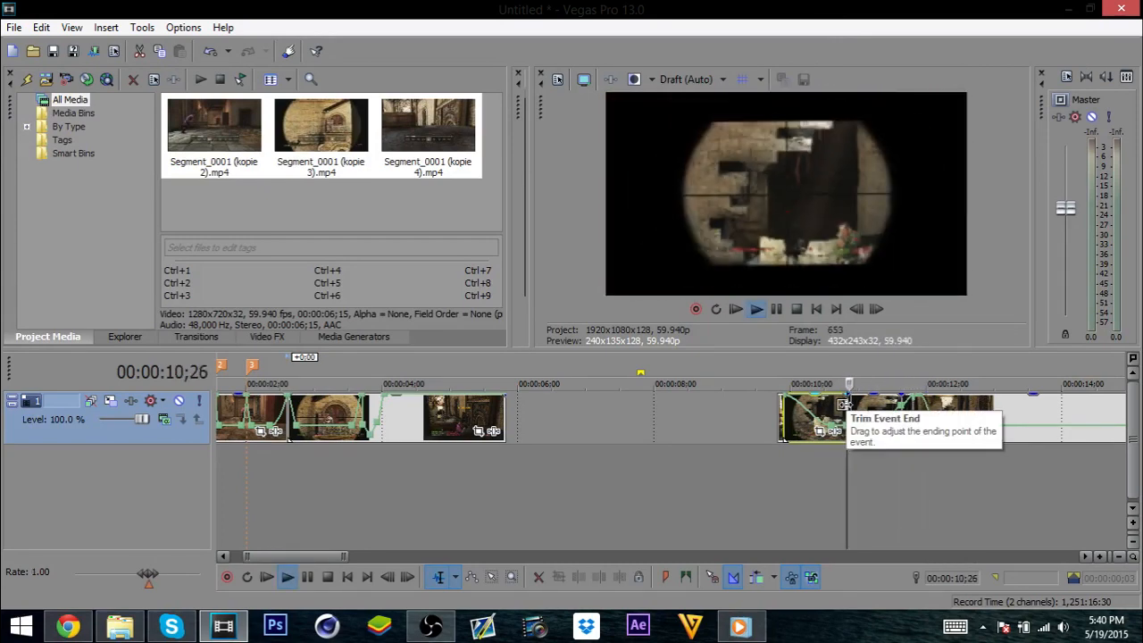
key("space")
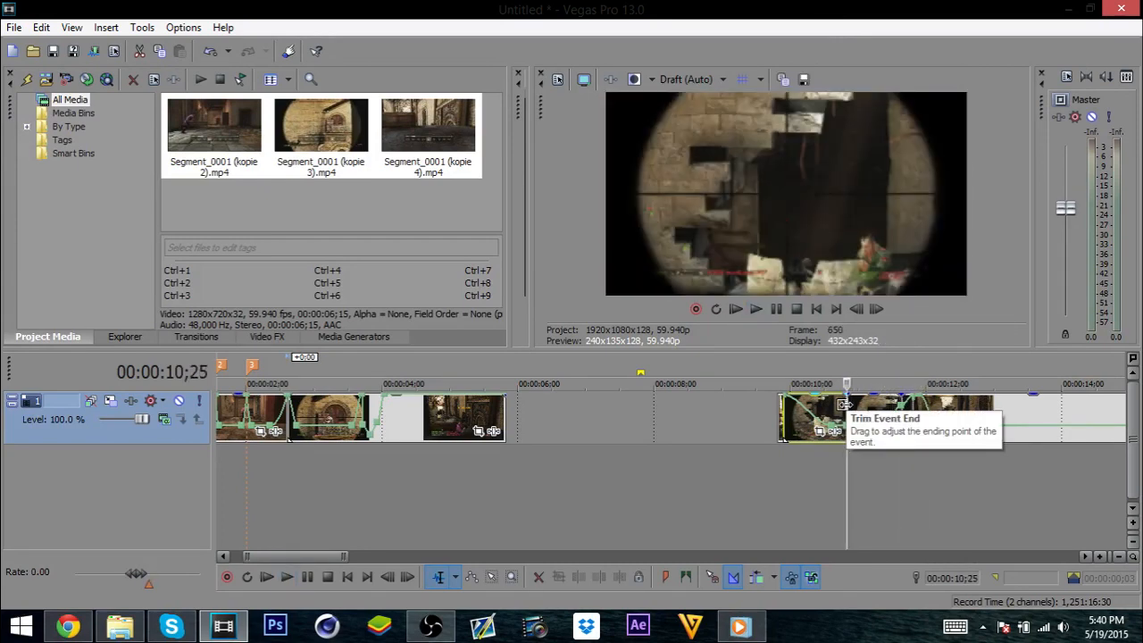
Step: Apply the TV Simulator video effect with the Reset to None preset to the scope clip that starts at the 00:00:10;25 split
left_click_drag(849, 407, 863, 404)
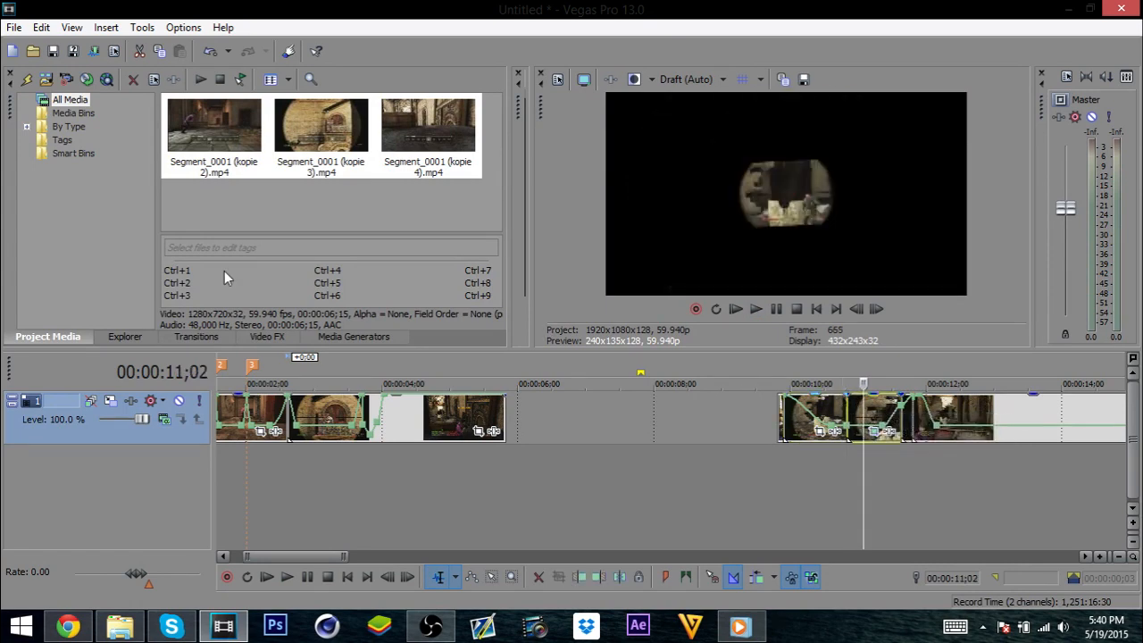
left_click(260, 337)
scroll(58, 257, "down", 10)
scroll(59, 256, "down", 10)
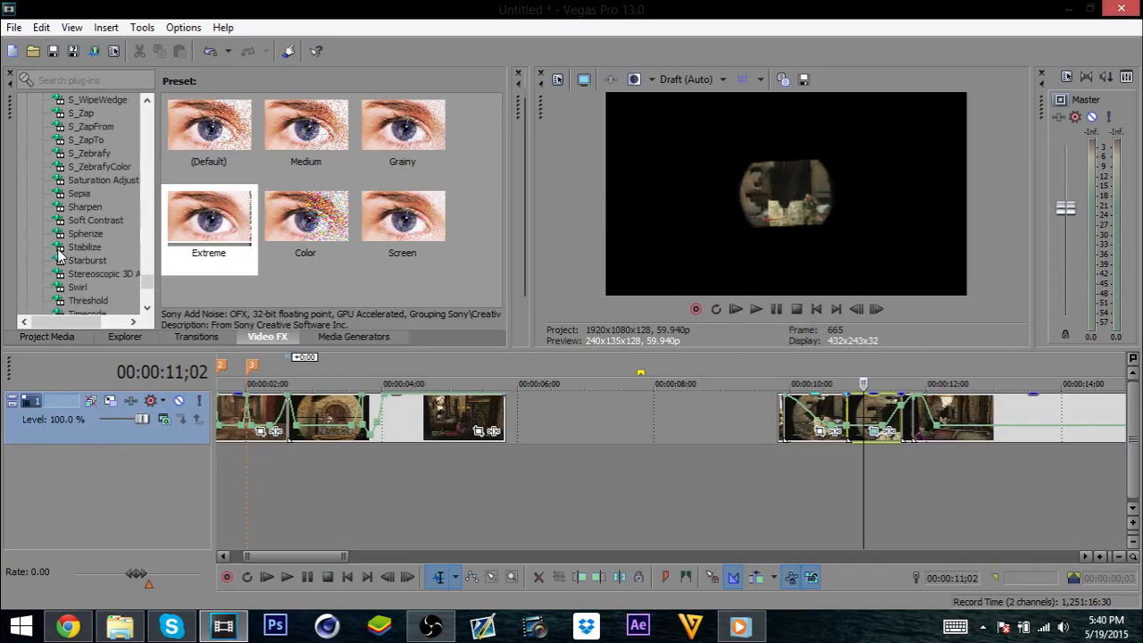
scroll(62, 244, "up", 15)
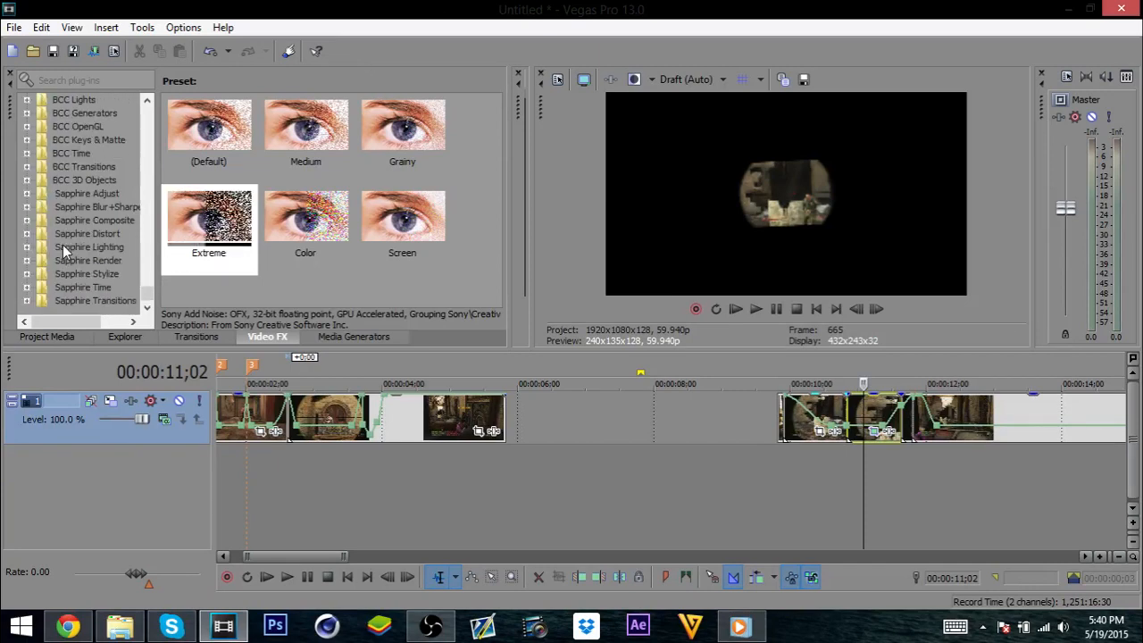
scroll(148, 280, "down", 10)
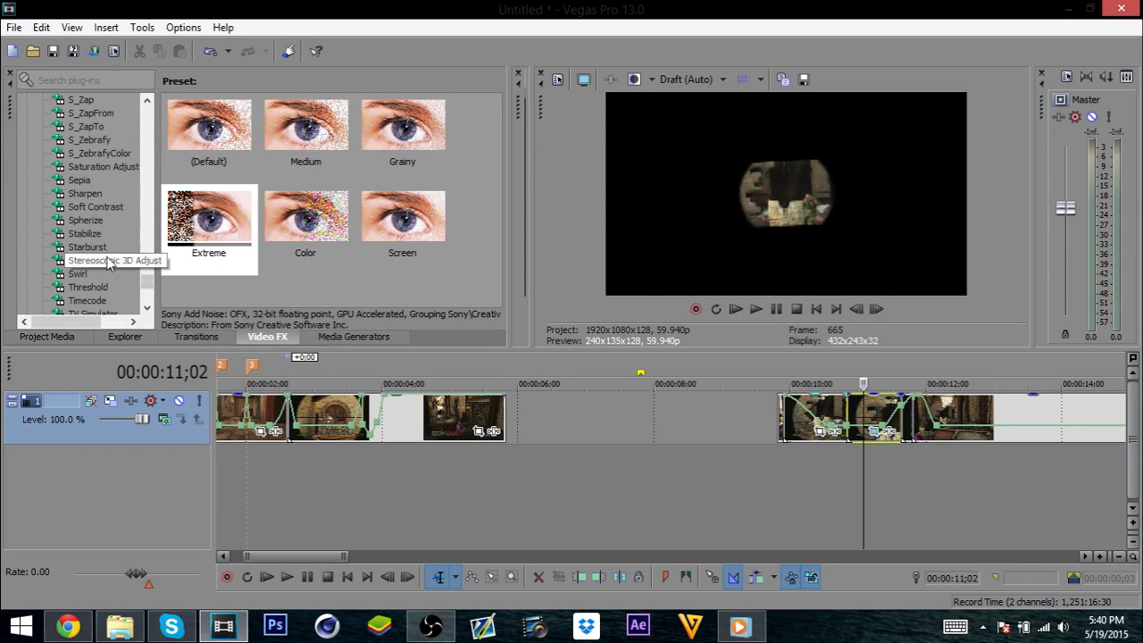
left_click(89, 313)
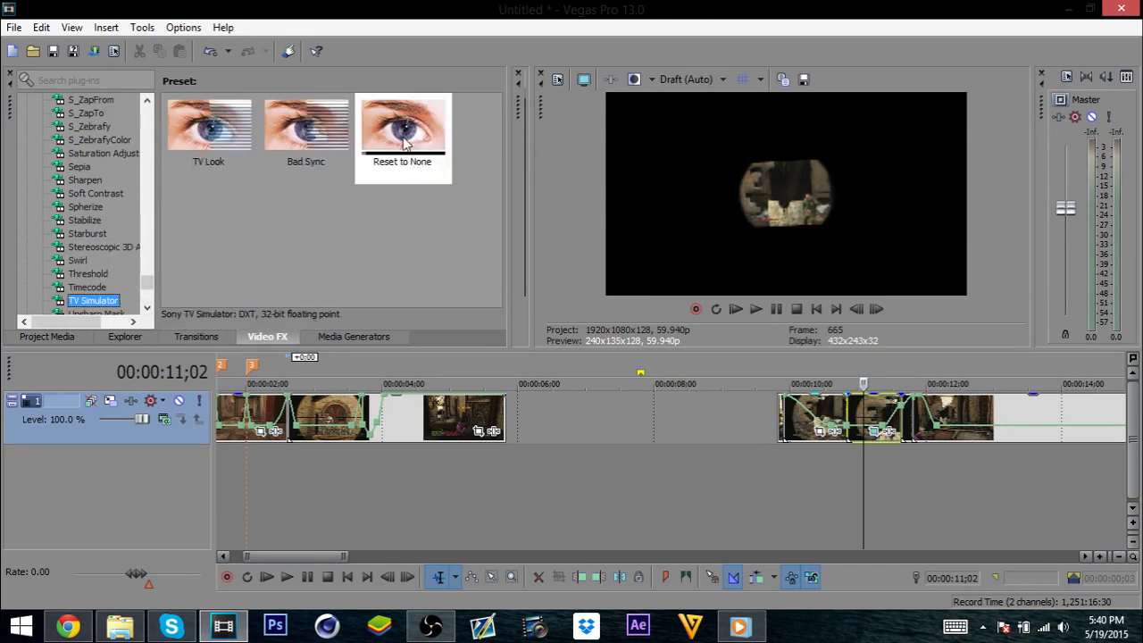
left_click(404, 143)
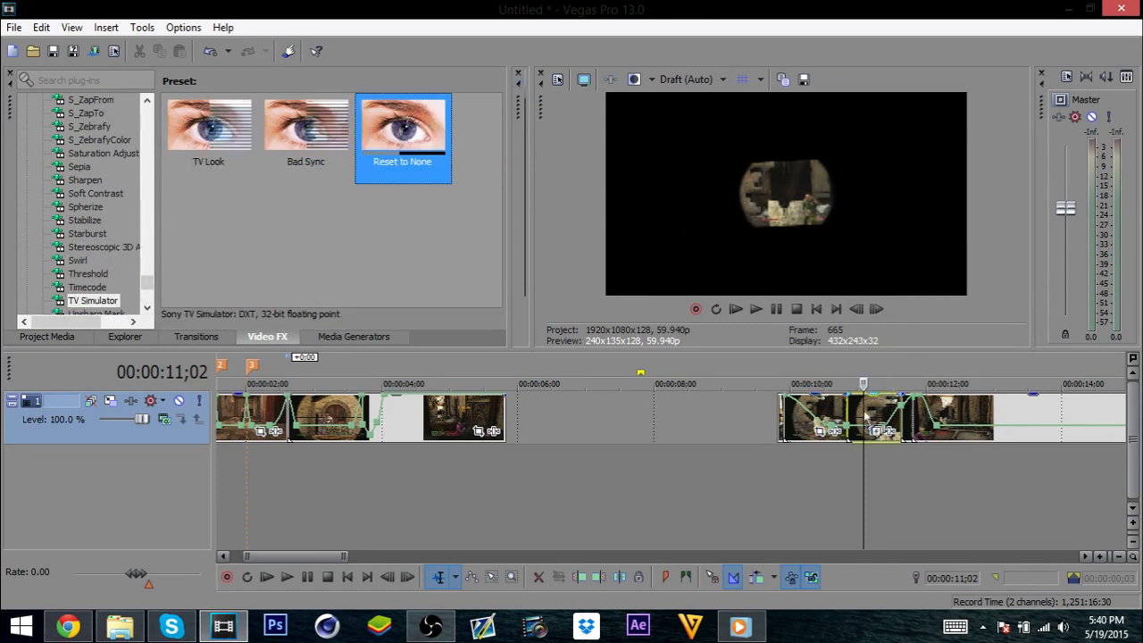
left_click_drag(872, 408, 862, 411)
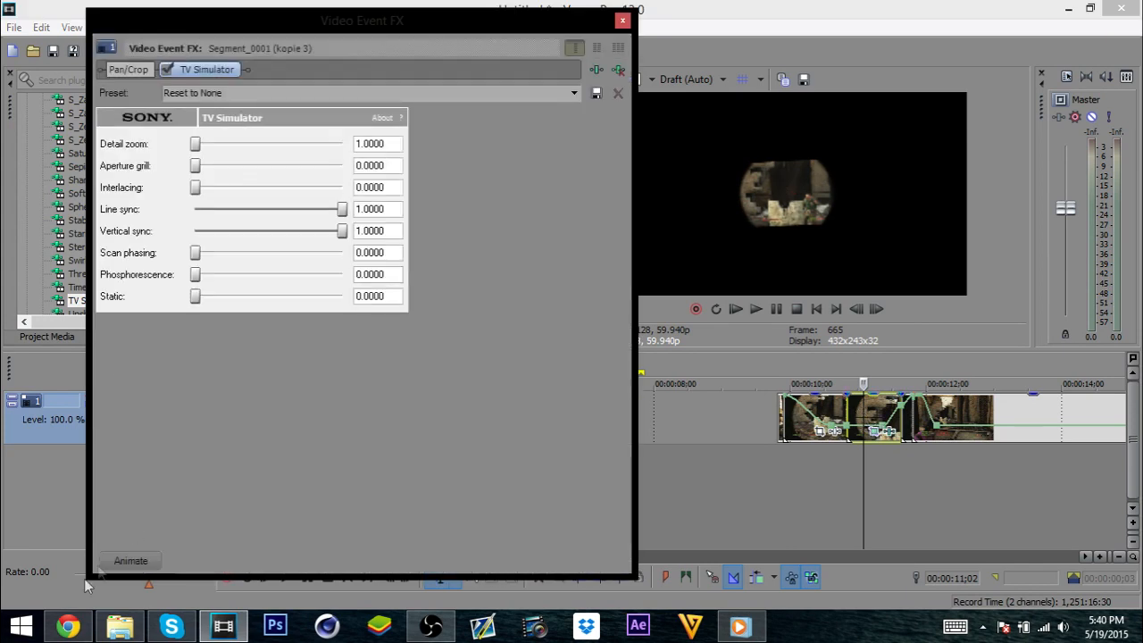
Step: Show the TV Simulator keyframes, return to the clip's first frame, and remove the effect from the scope clip
left_click(147, 560)
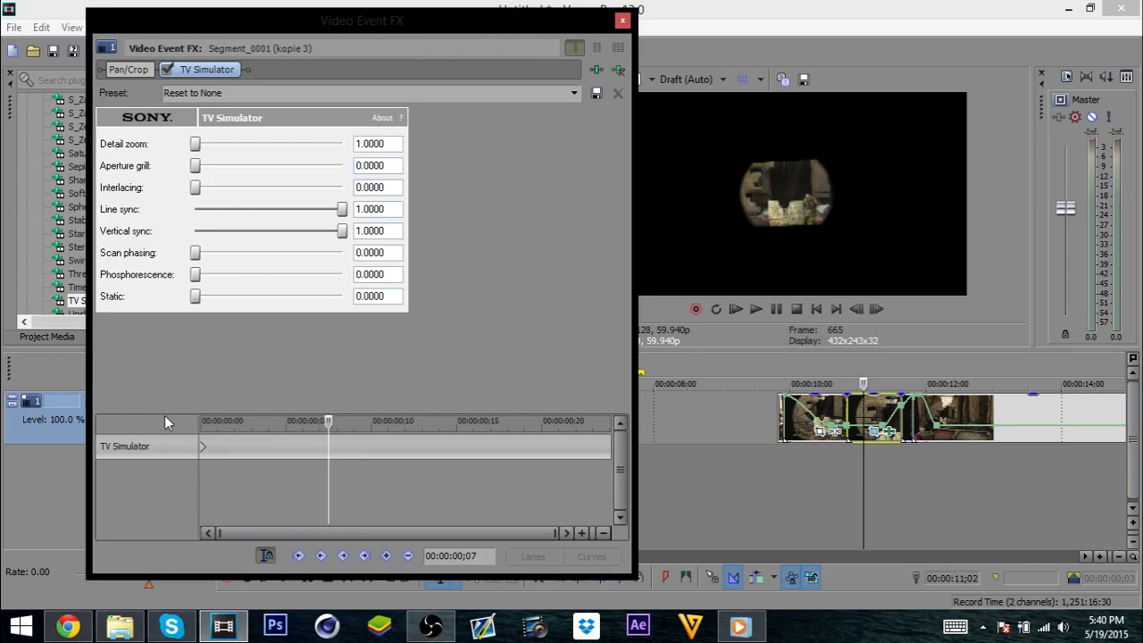
left_click_drag(165, 415, 204, 426)
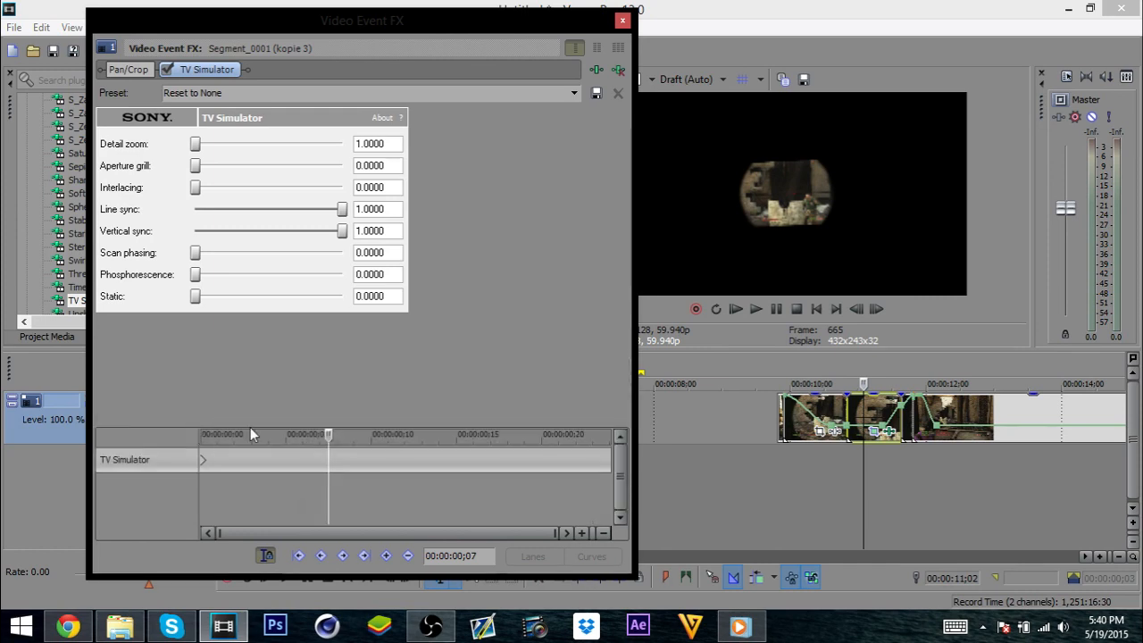
left_click_drag(330, 443, 79, 367)
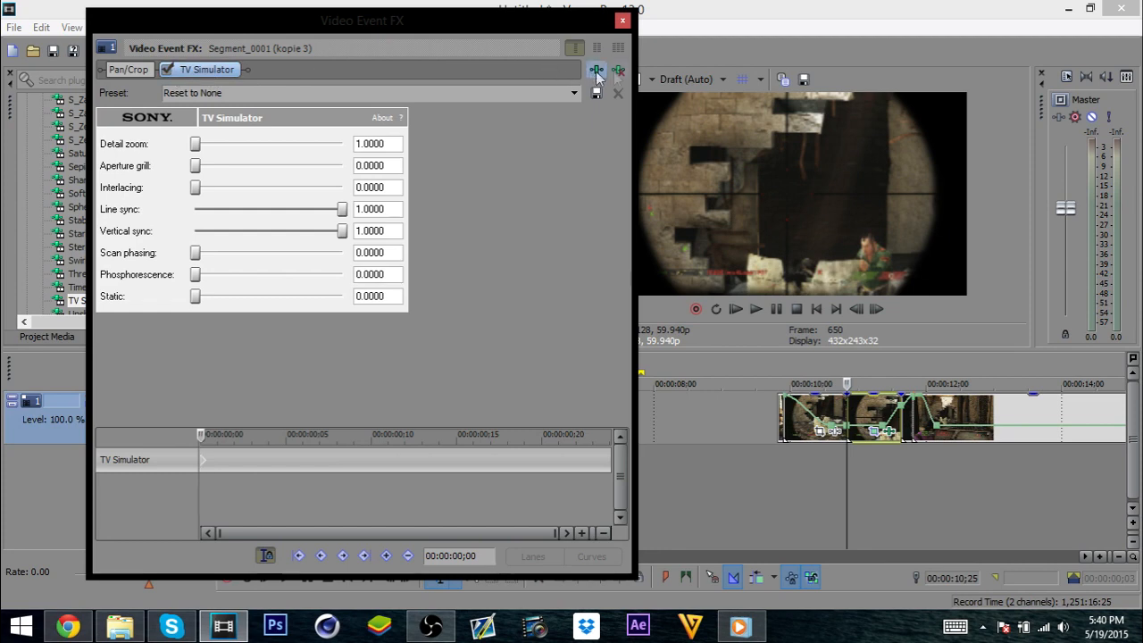
left_click(596, 71)
left_click(622, 20)
Step: Reapply the TV Simulator's Reset to None preset to the scope clip and show its keyframe timeline in a shortened effect window
left_click_drag(402, 143, 404, 172)
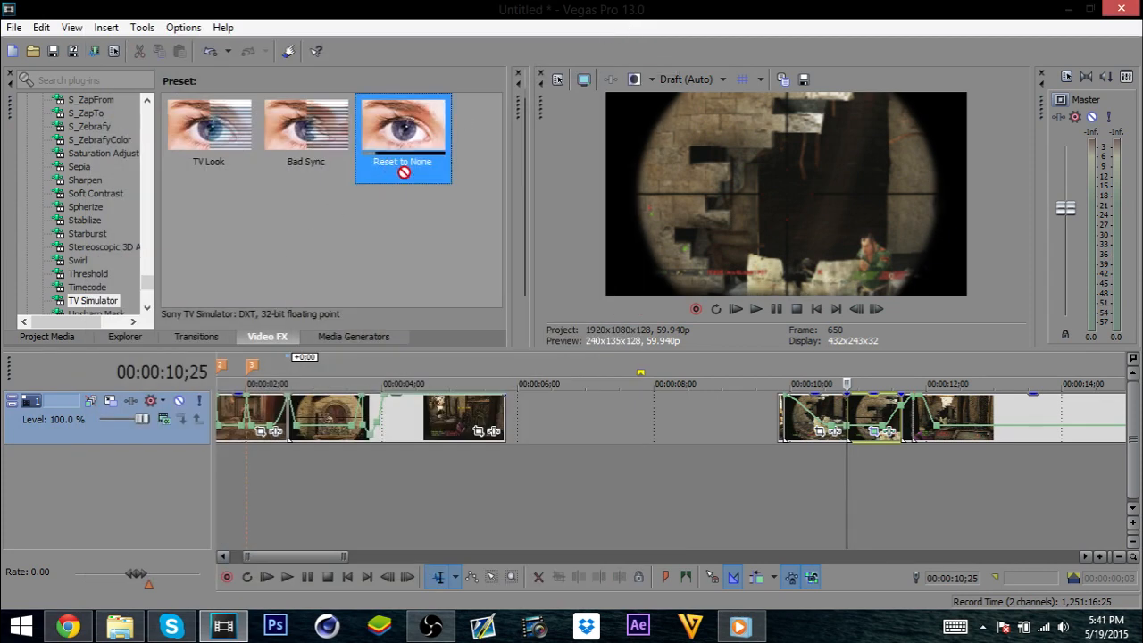
left_click_drag(883, 410, 883, 410)
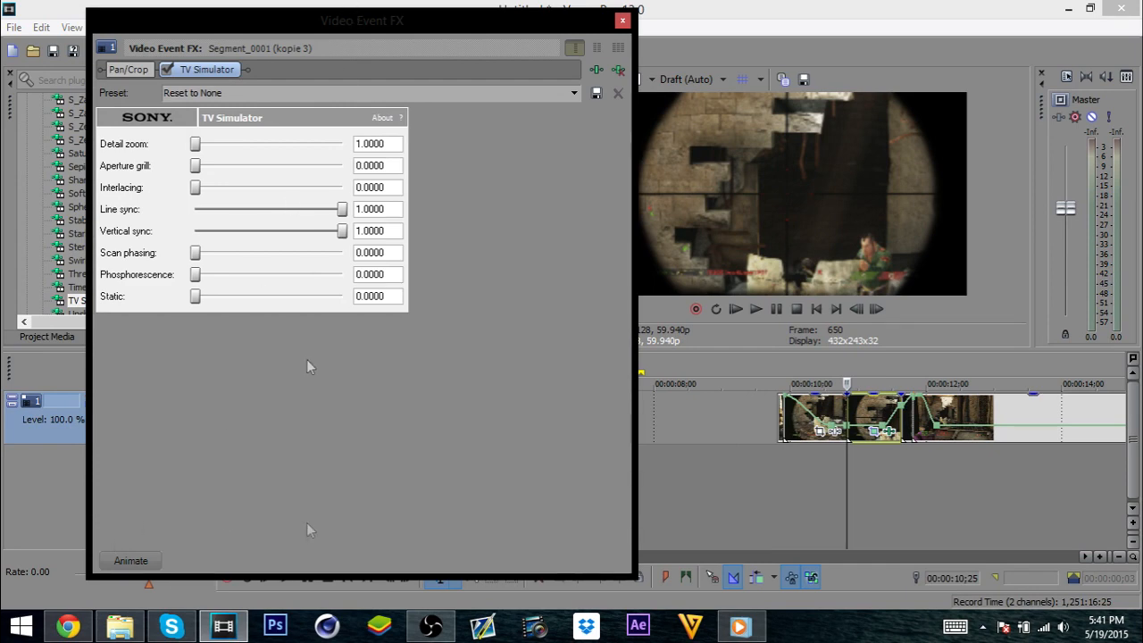
left_click_drag(310, 574, 292, 636)
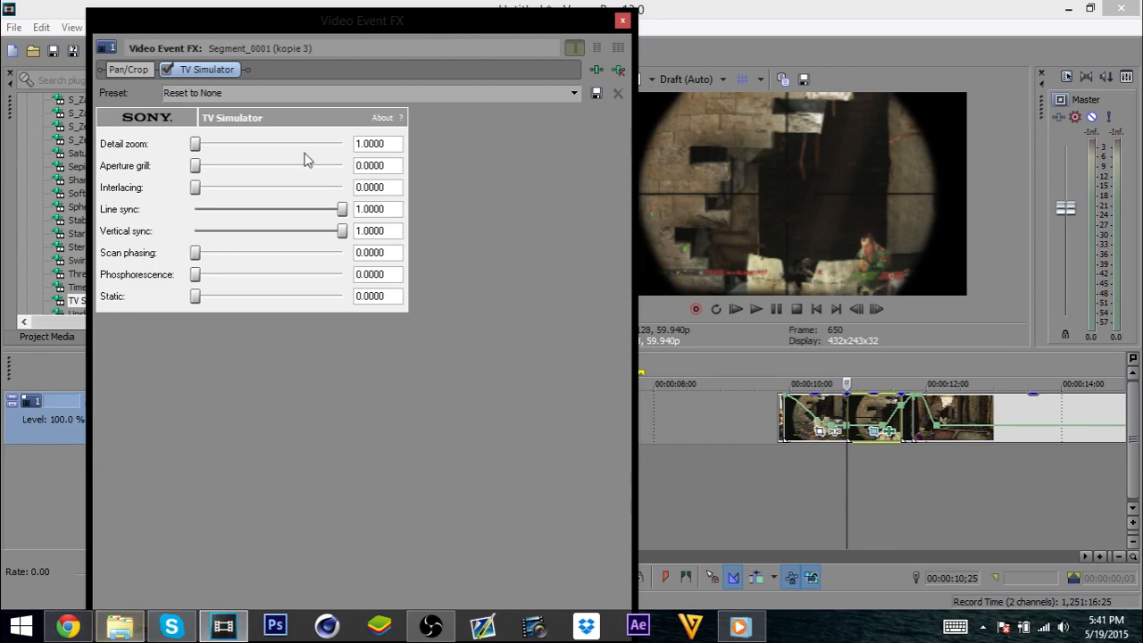
mouse_move(340, 9)
left_mouse_down()
mouse_move(337, 191)
mouse_move(337, 31)
left_mouse_up()
left_click(132, 471)
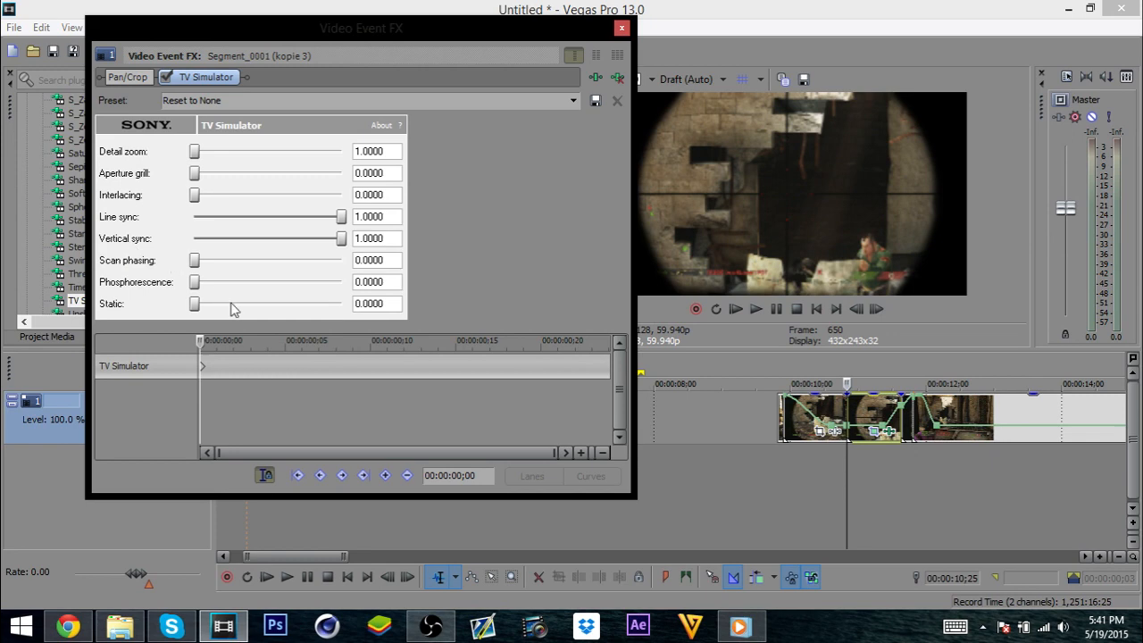
left_click_drag(202, 340, 336, 340)
left_click_drag(344, 243, 342, 219)
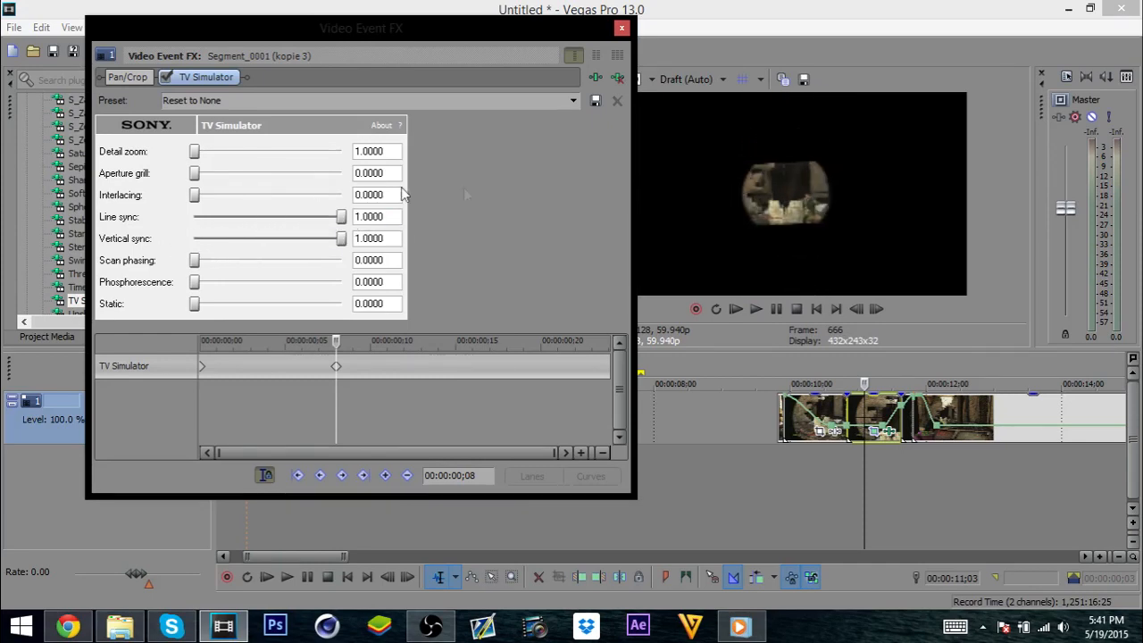
left_click(336, 372)
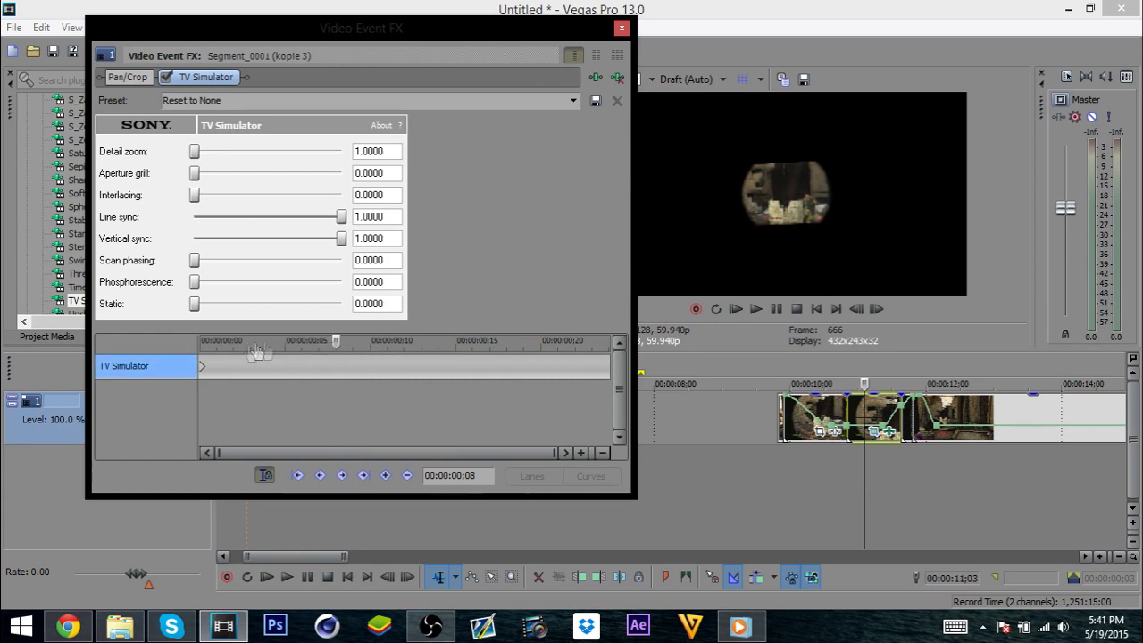
Step: Add a TV Simulator keyframe at 00:00:00;24 with Vertical sync 0.1700 and Line sync 0.6700, and close the effect settings
left_click_drag(337, 341, 608, 346)
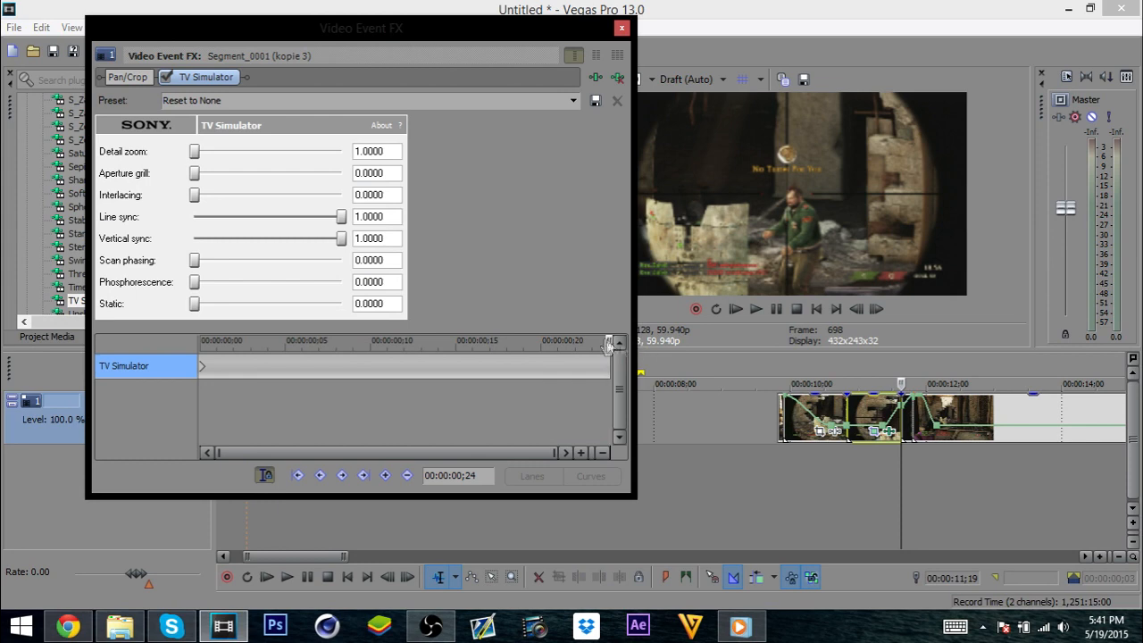
left_click_drag(343, 249, 467, 257)
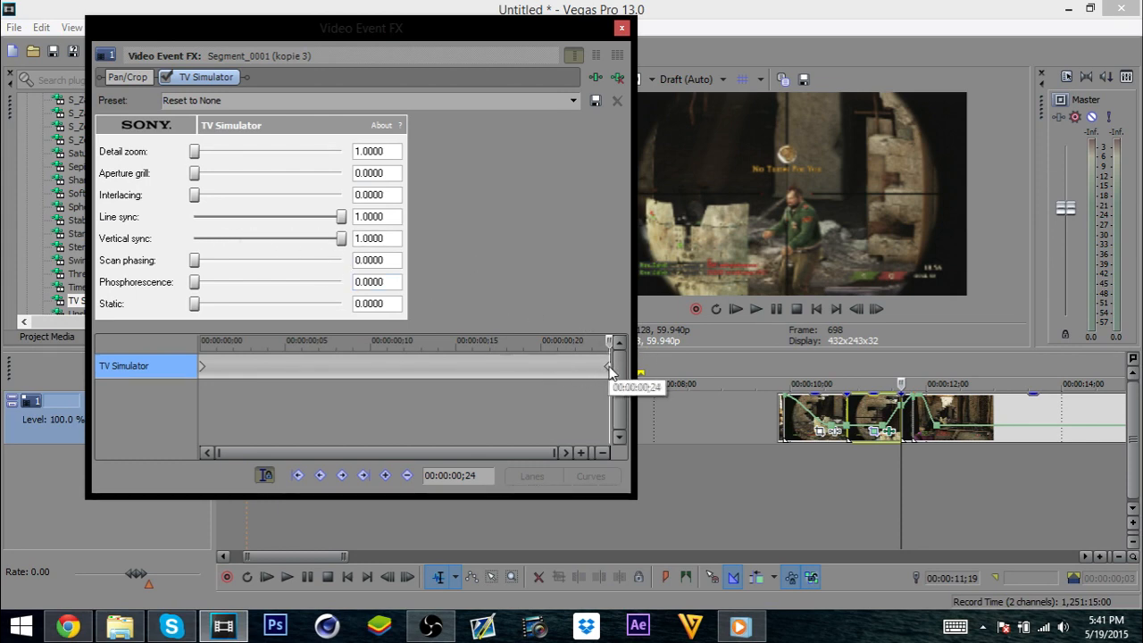
left_click_drag(344, 241, 224, 239)
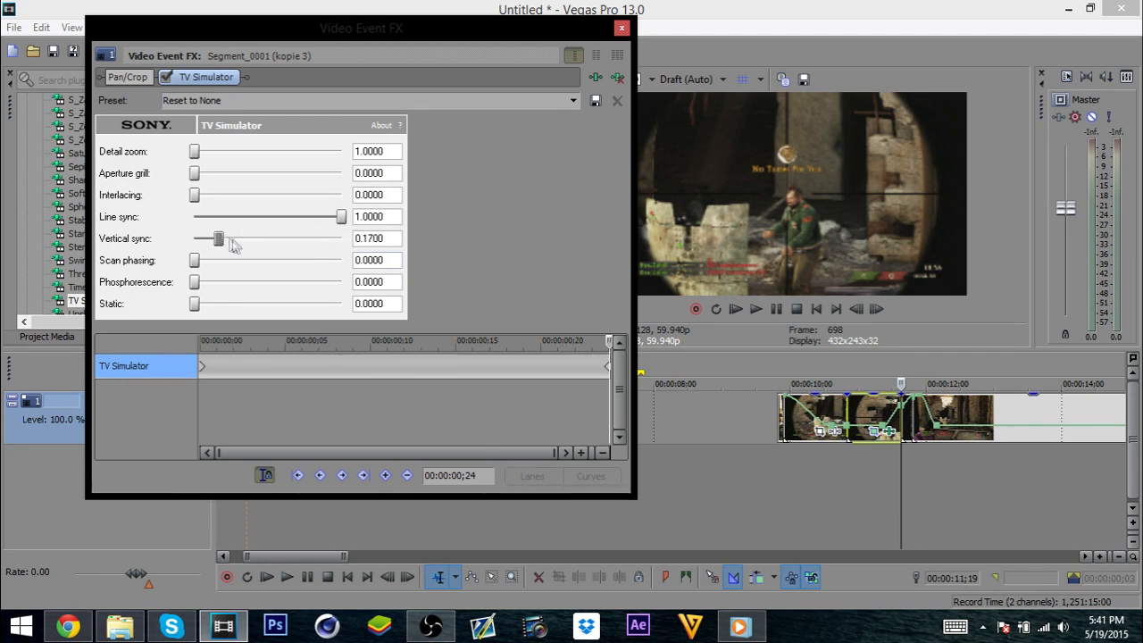
left_click_drag(342, 224, 293, 220)
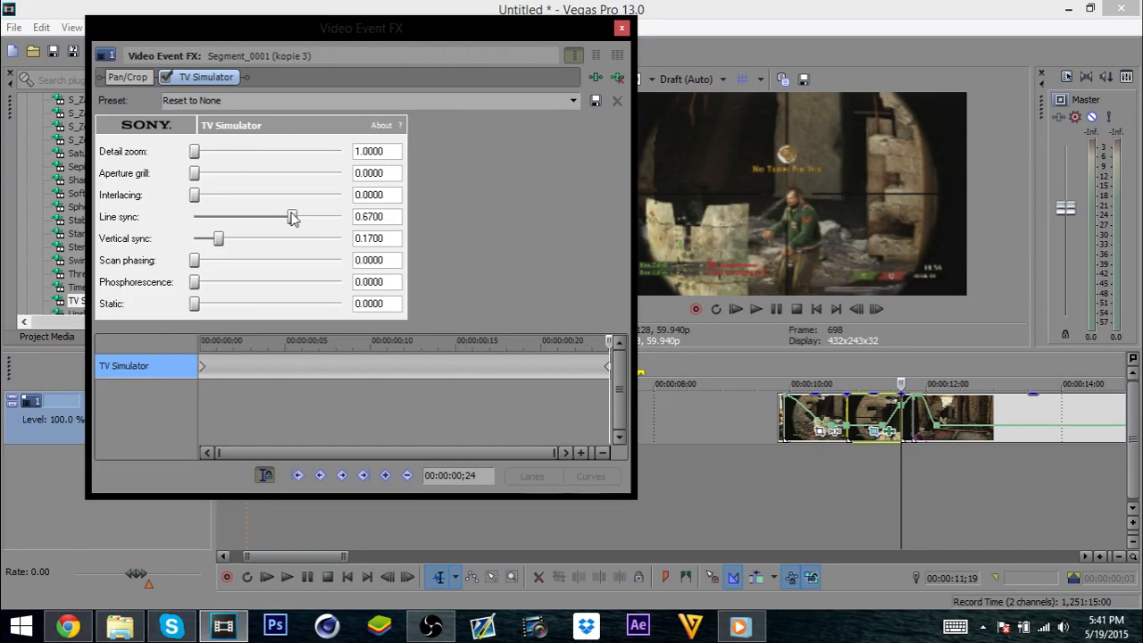
left_click(621, 29)
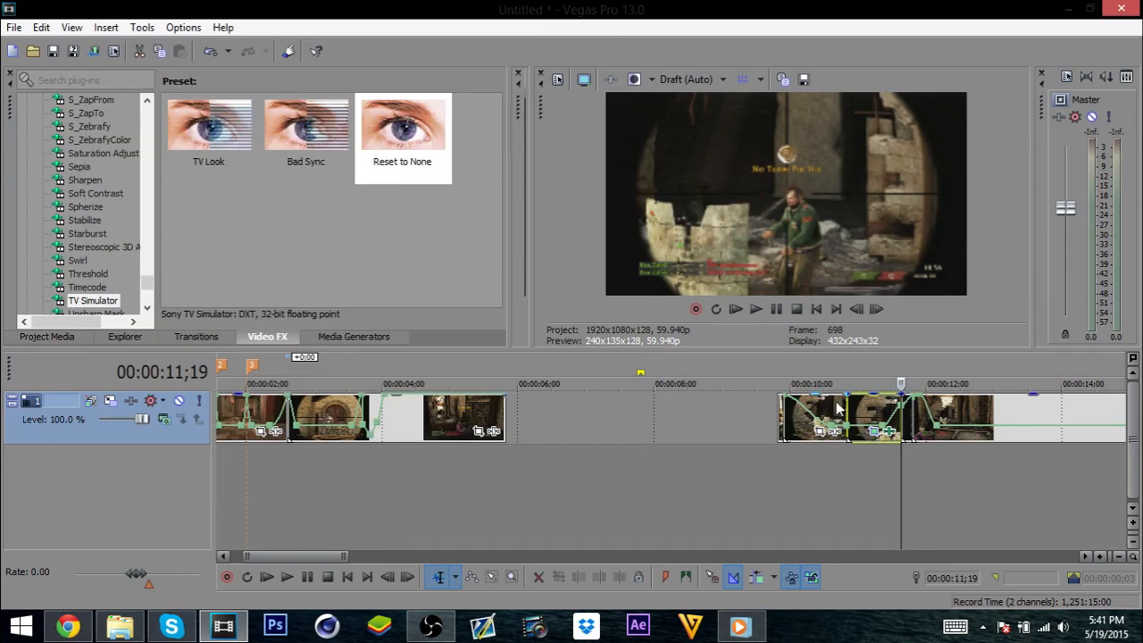
Step: Reopen the scope clip's TV Simulator settings and check the sync values at the first keyframe, 00:00:00;00
right_click(891, 436)
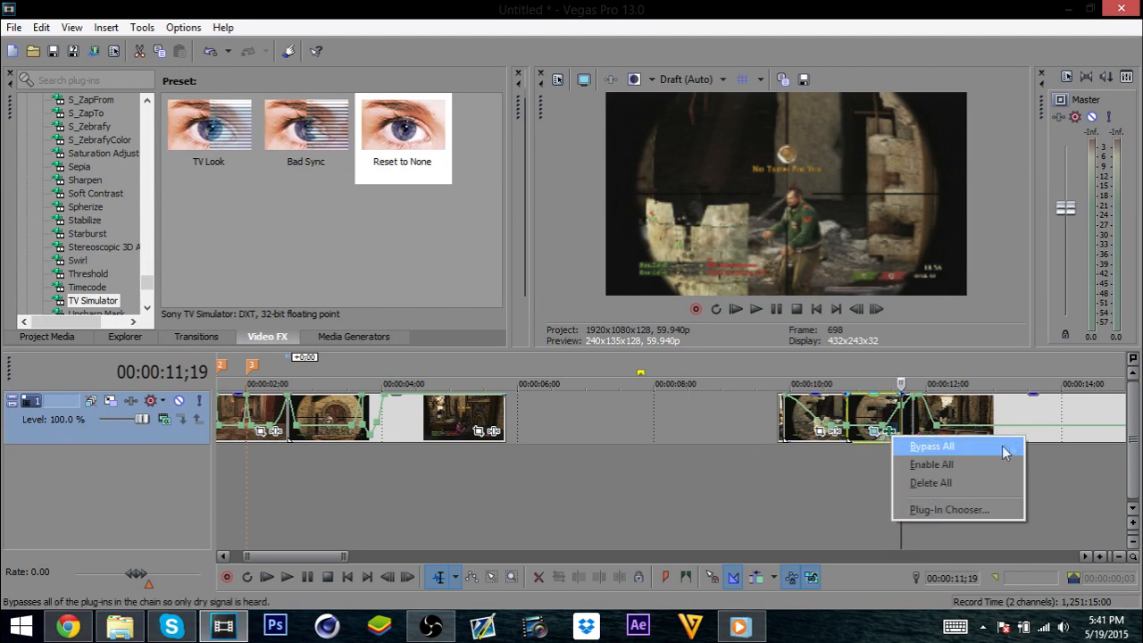
left_click(891, 435)
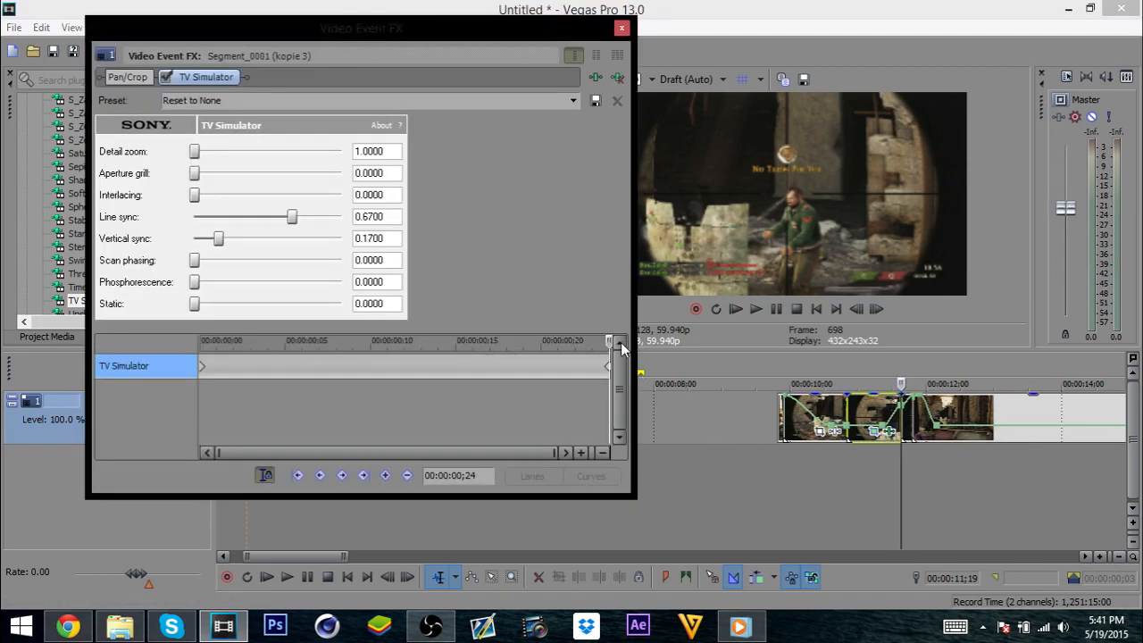
left_click_drag(611, 342, 202, 341)
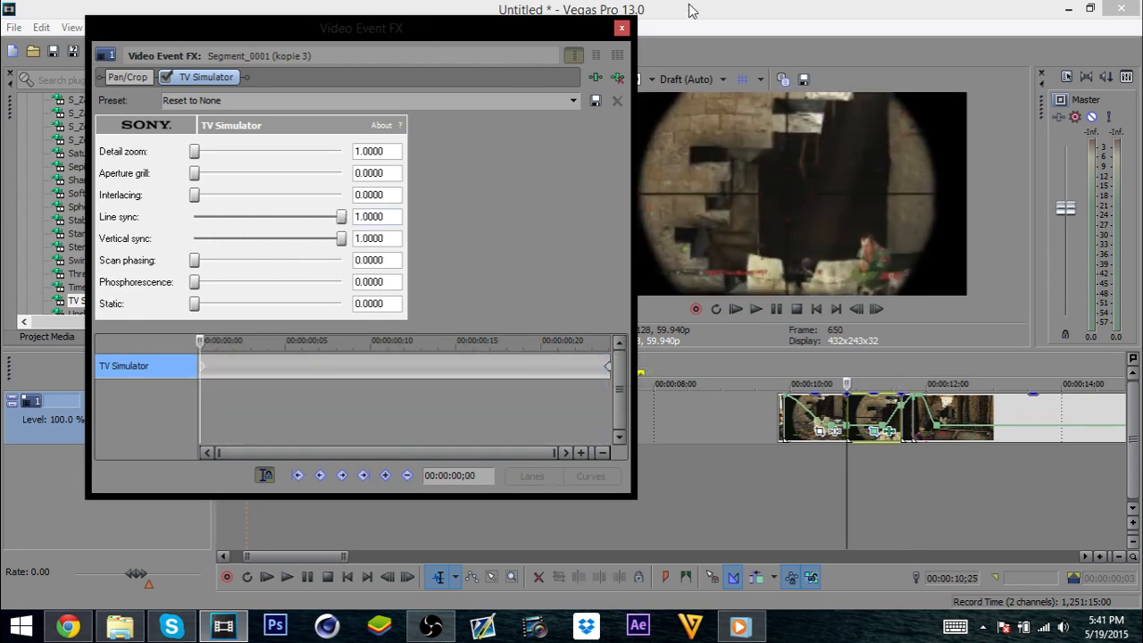
left_click(621, 28)
Step: Play back the scope section across the 00:00:10;25 split to check the TV Simulator distortion on the shrinking view
key("space")
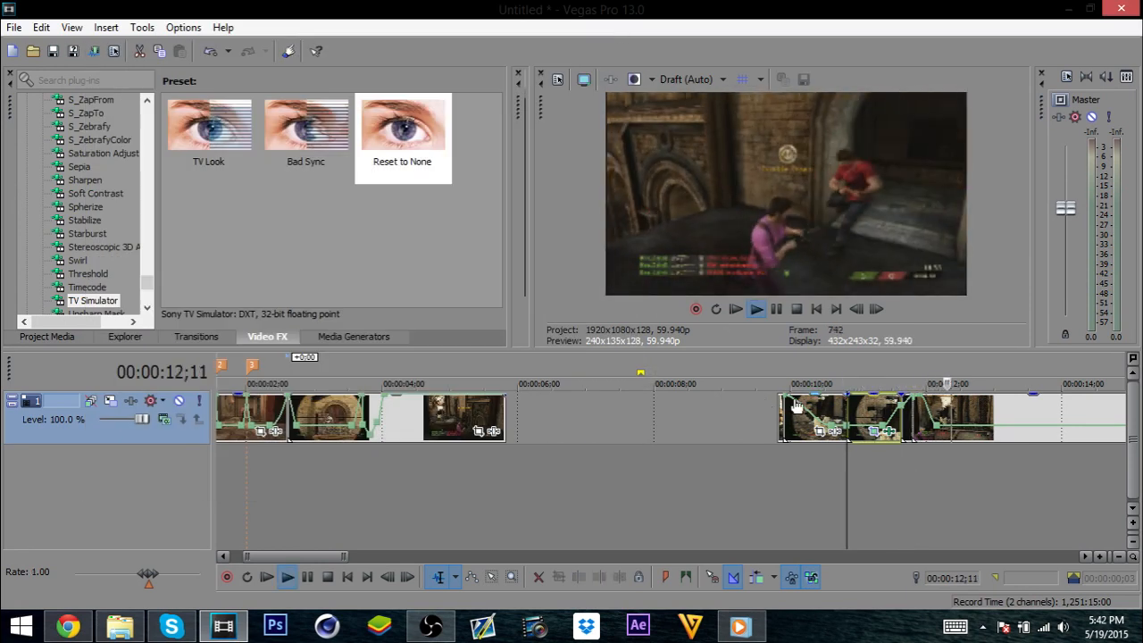
right_click(836, 402)
left_click(833, 404)
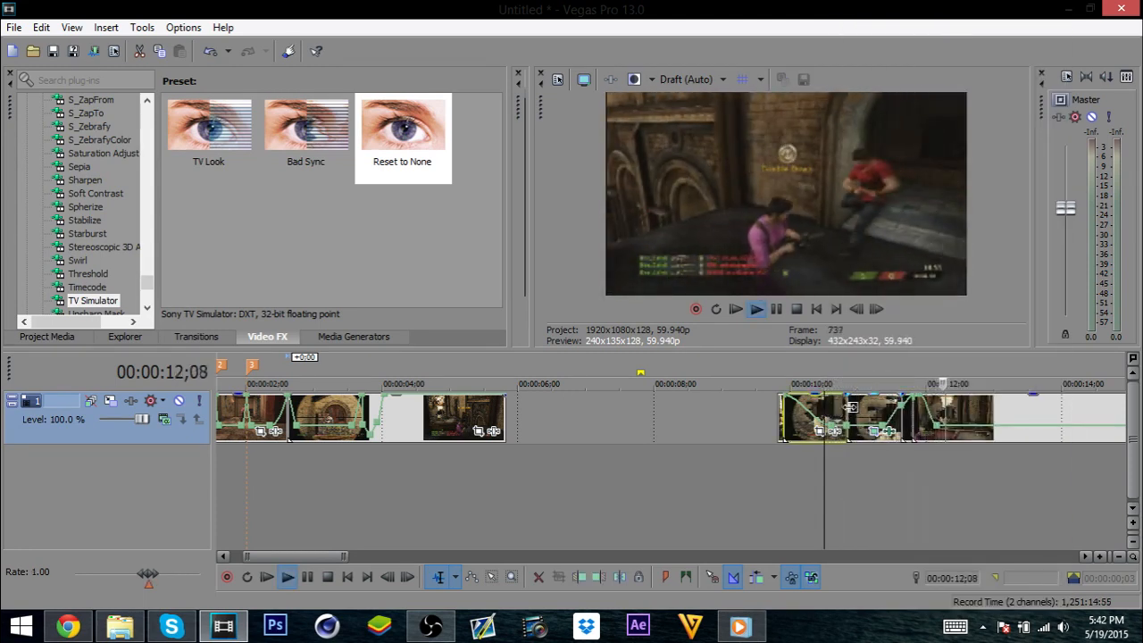
left_click(847, 408)
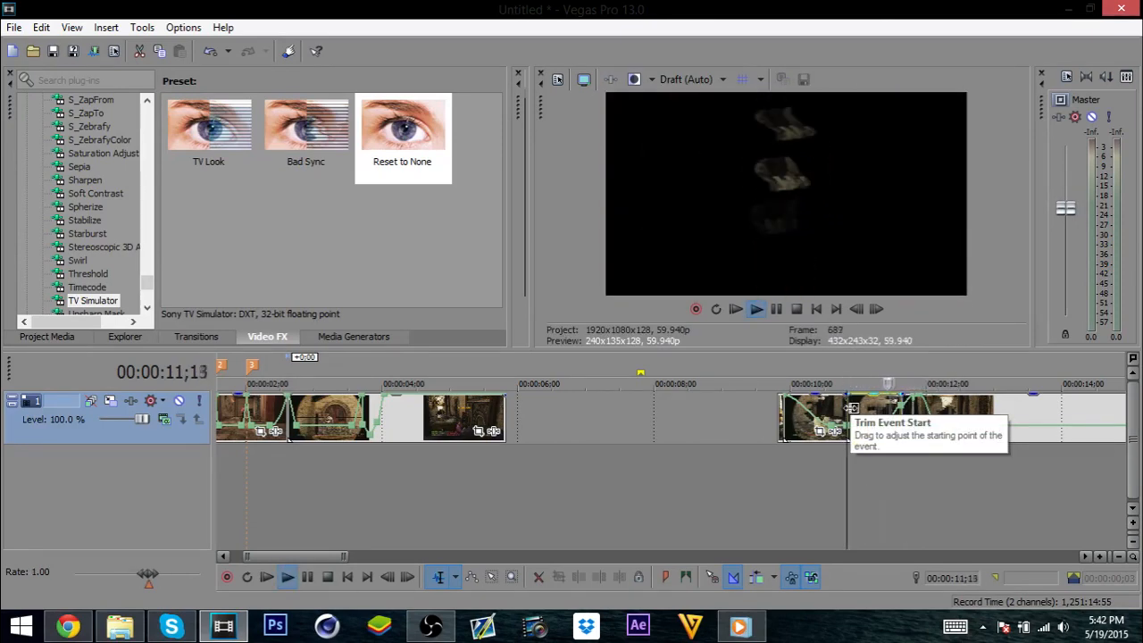
left_click(871, 411)
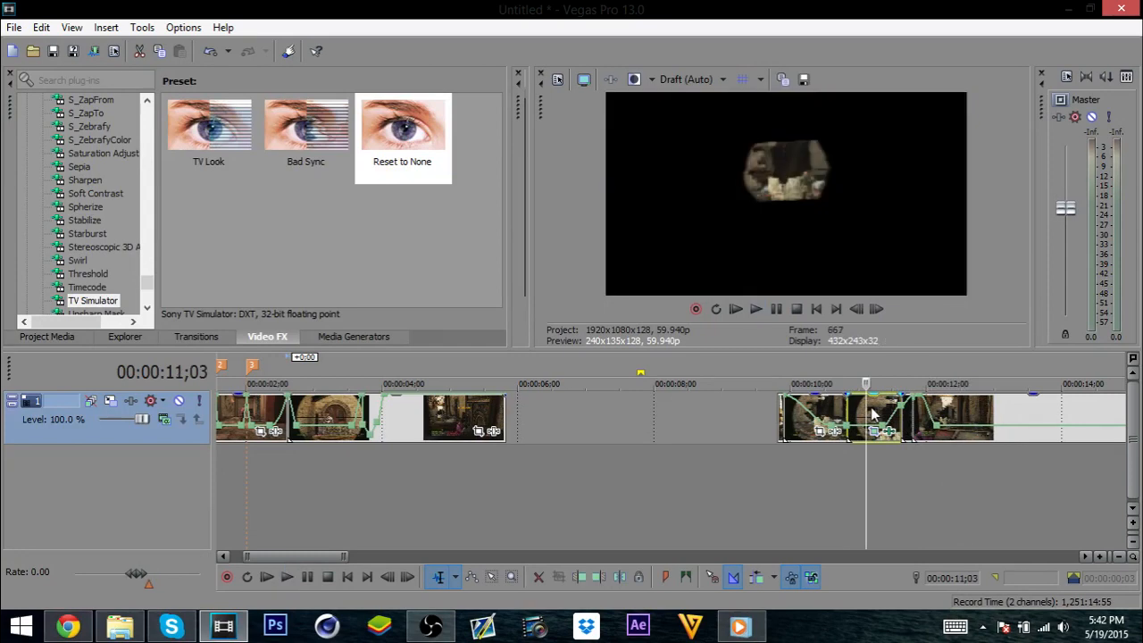
left_click(90, 182)
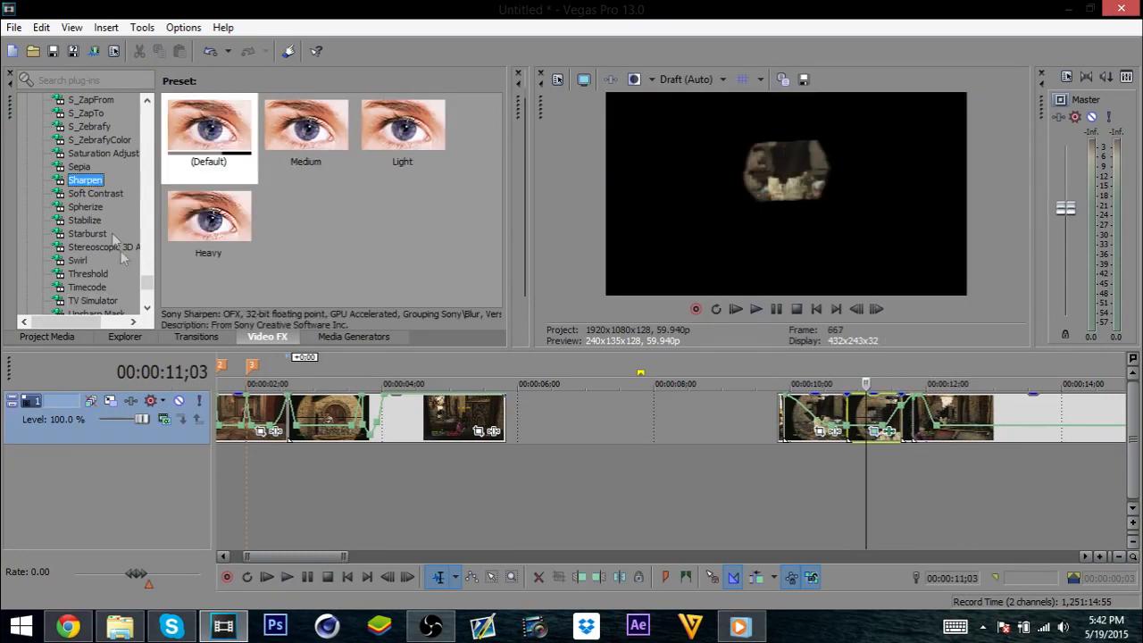
left_click(93, 102)
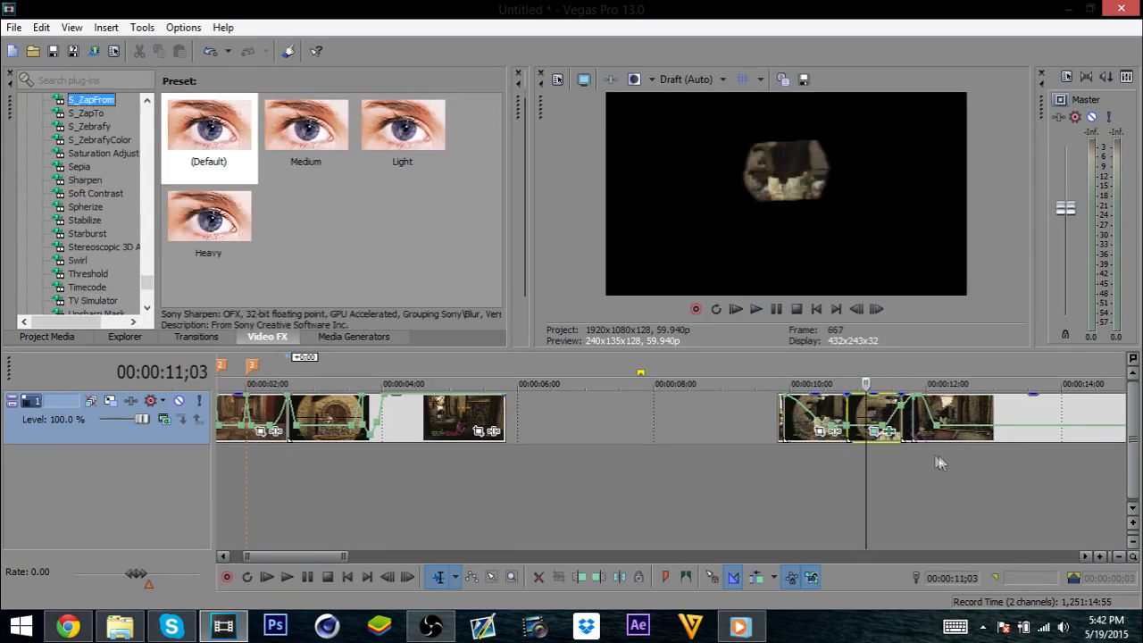
Step: Replay the transition from the clip just before the scope split, and stop within the distorted scope clip
left_click(829, 414)
key("space")
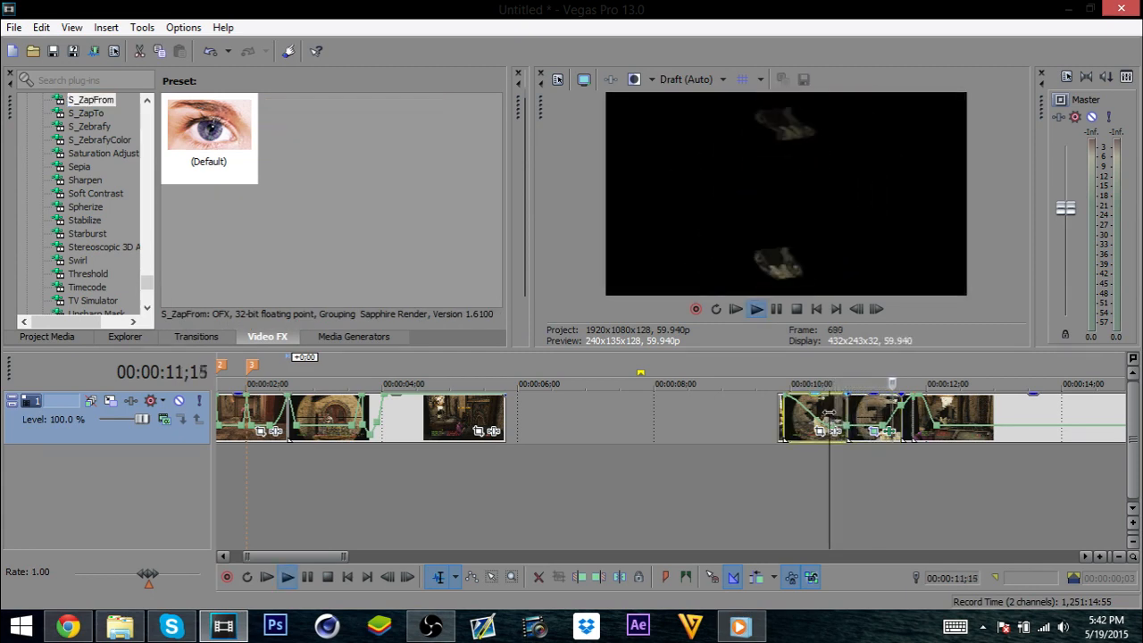
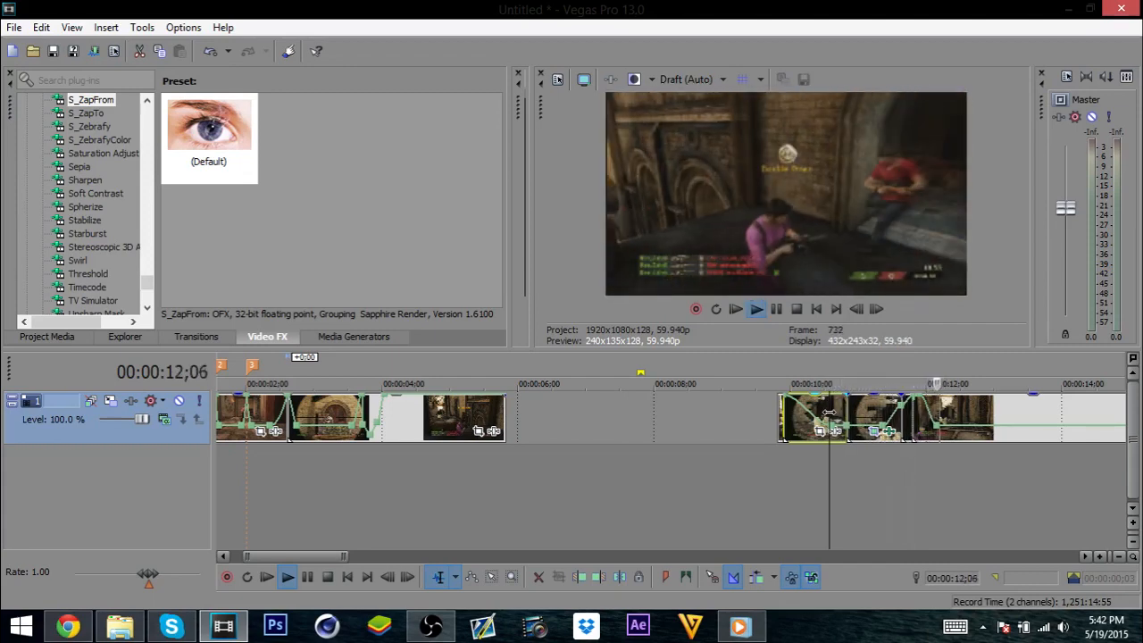
left_click(881, 413)
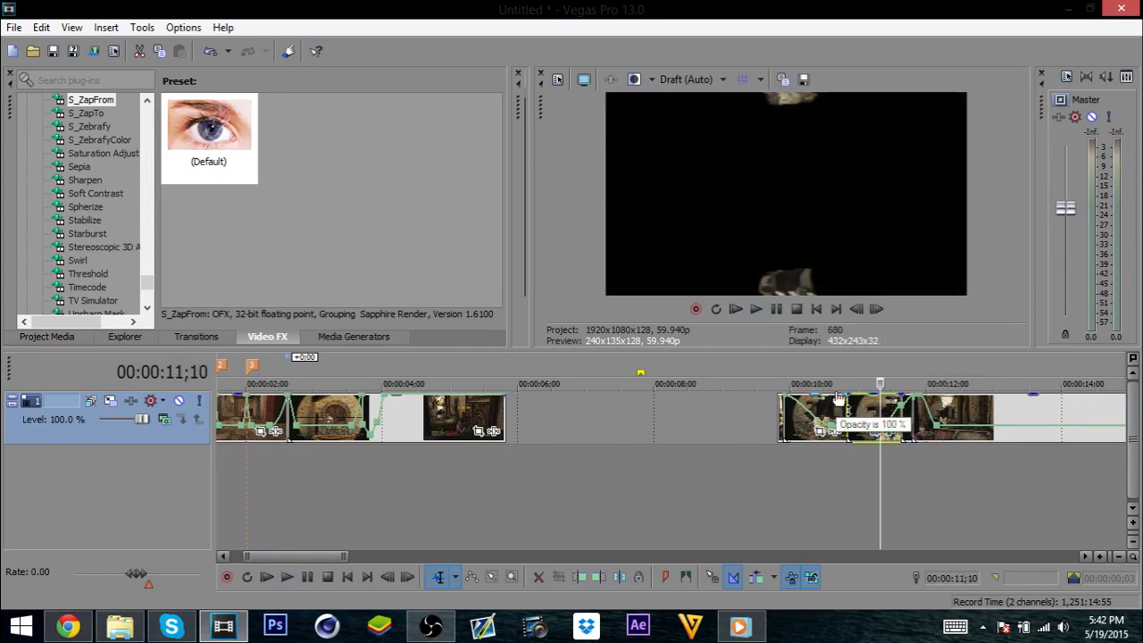
Step: Move to 00:00:22;19 in the long last clip on the track and briefly preview the footage there
left_click_drag(339, 555, 476, 521)
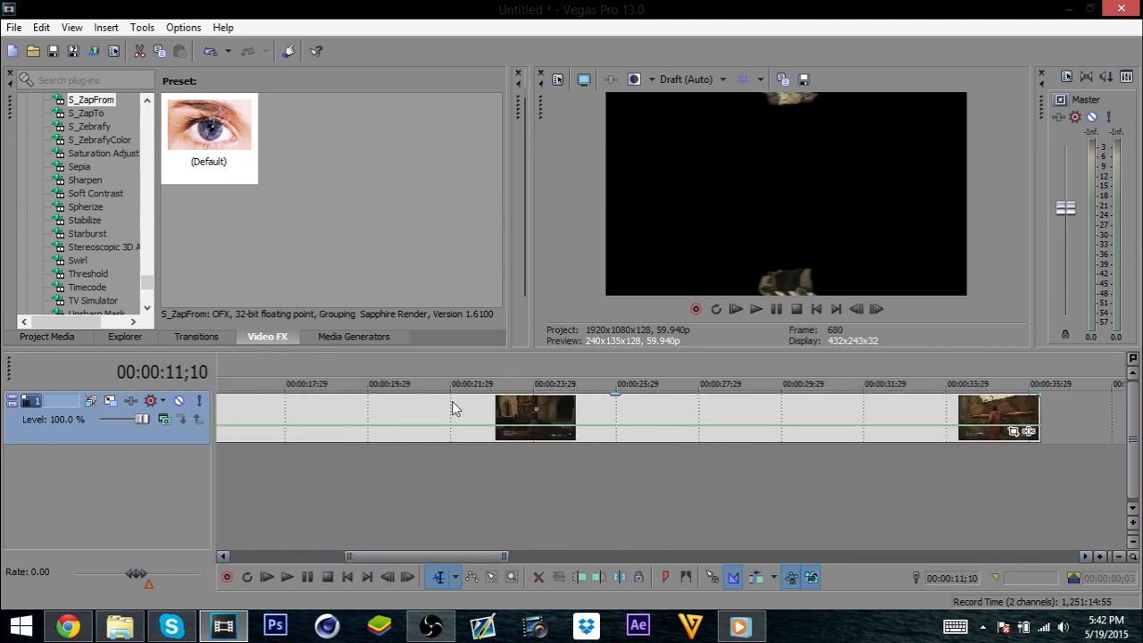
left_click(480, 414)
key("space")
key("space")
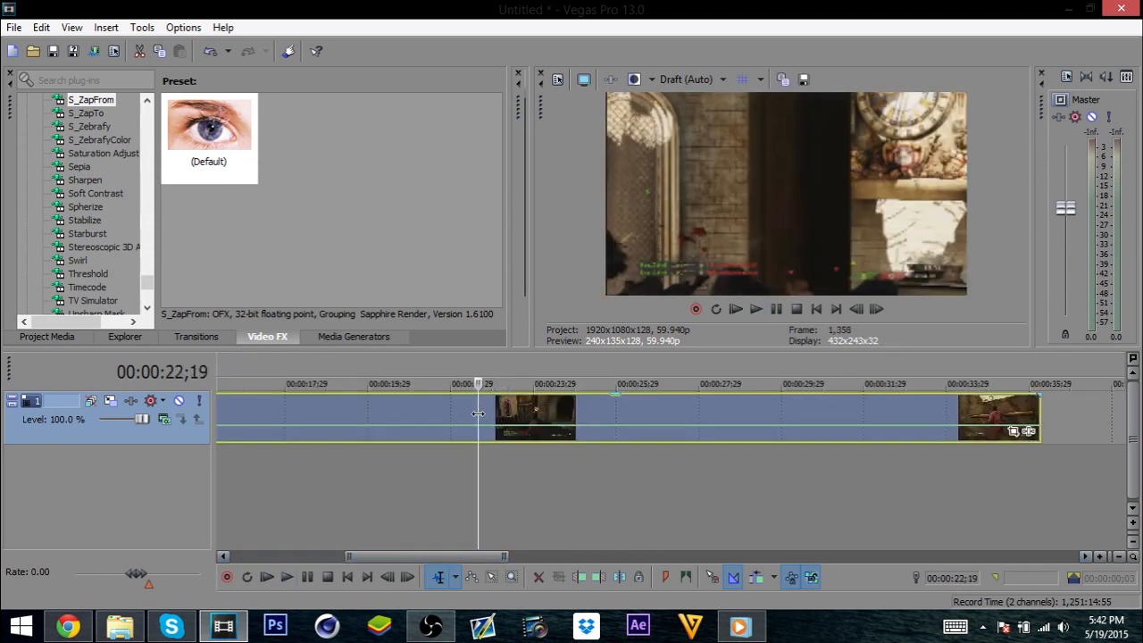
Step: Split the long last clip on the track at 00:00:22;19
key("s")
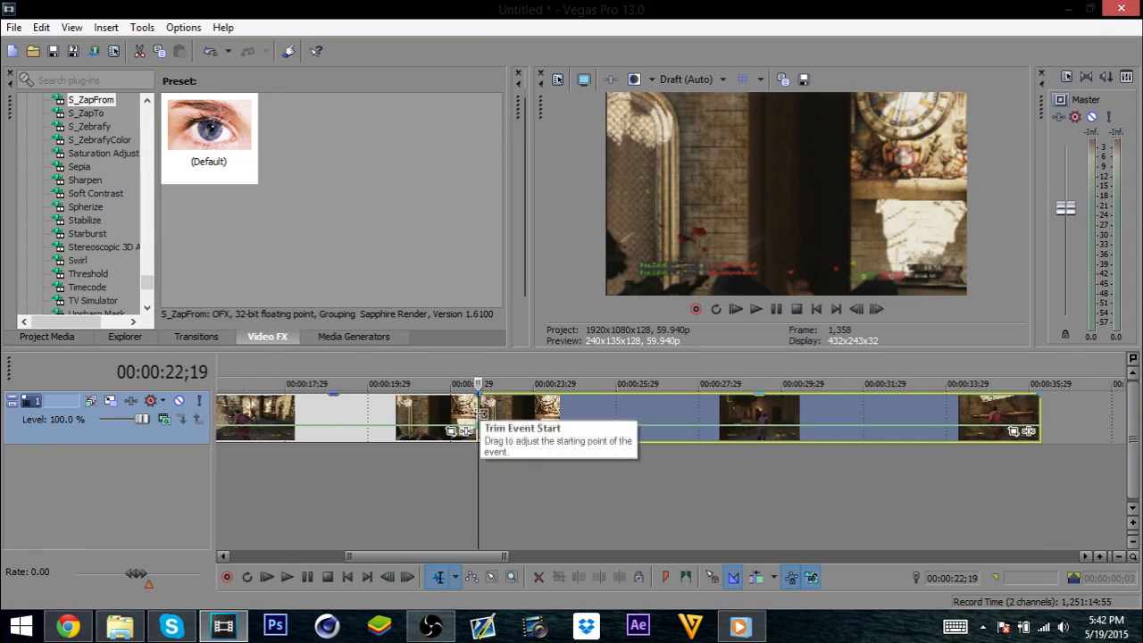
Step: Switch to Chrome, search YouTube for "gravity defy" and open the Gravity video by Team DeFy
left_click(69, 627)
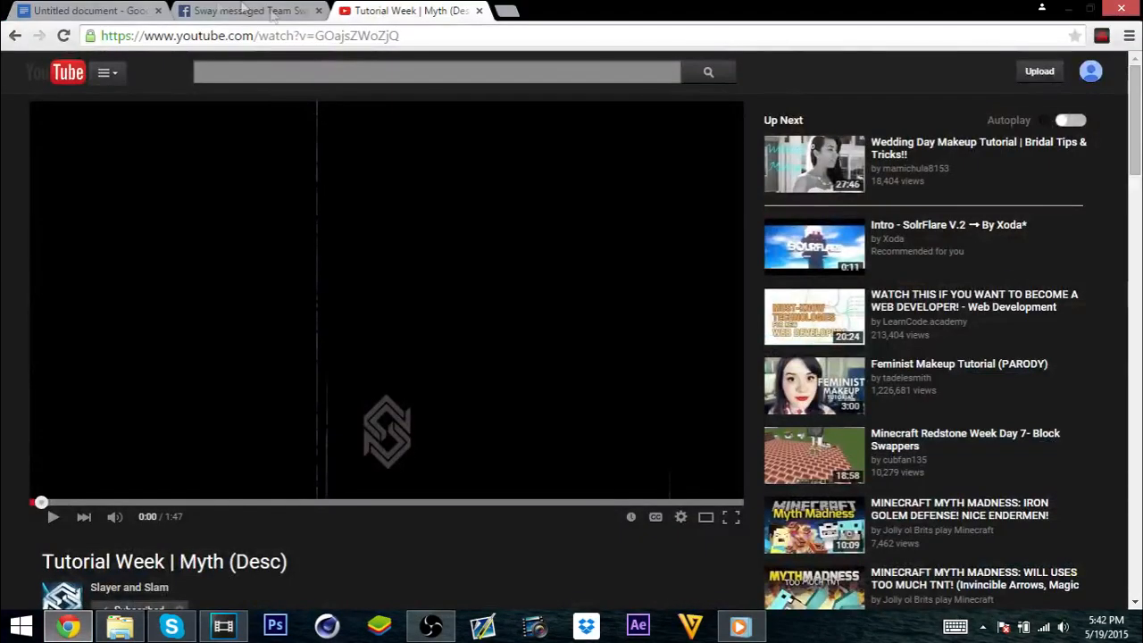
type("gravity defy")
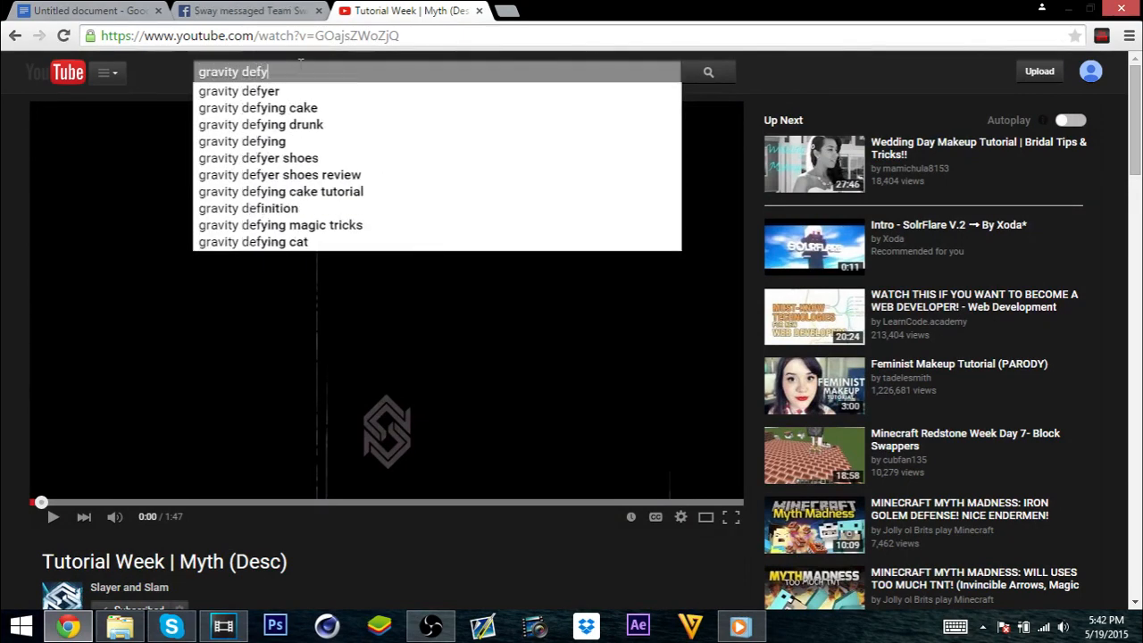
key("Return")
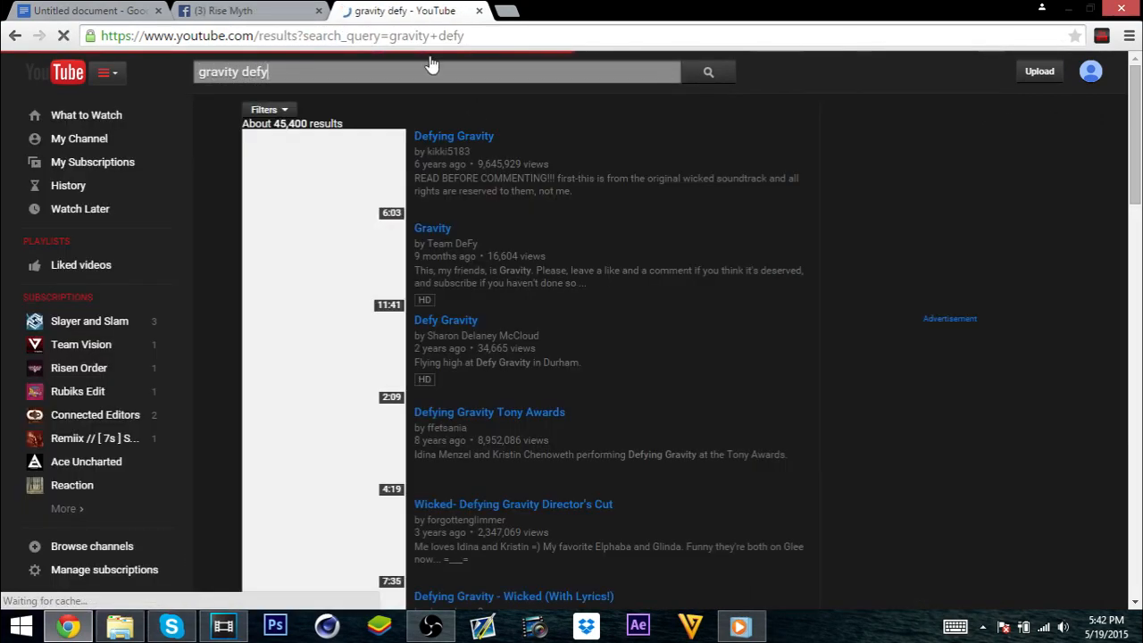
left_click(365, 289)
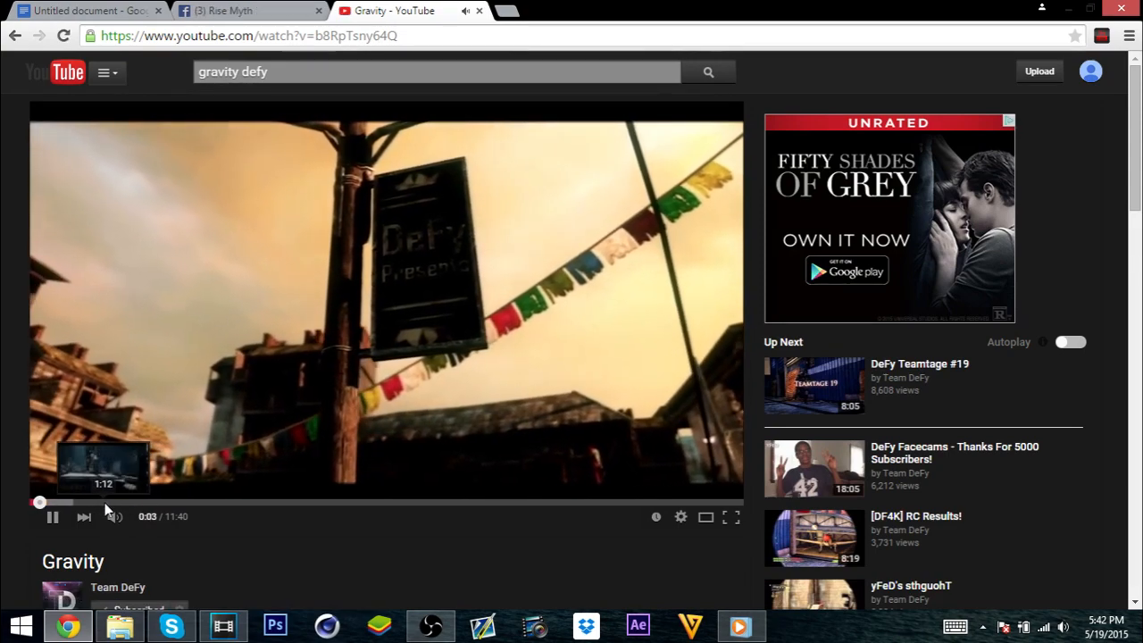
Step: Watch the reference transition in the Gravity video from about 1:12, dismissing the ad banner, and pause at 1:25
left_click(107, 502)
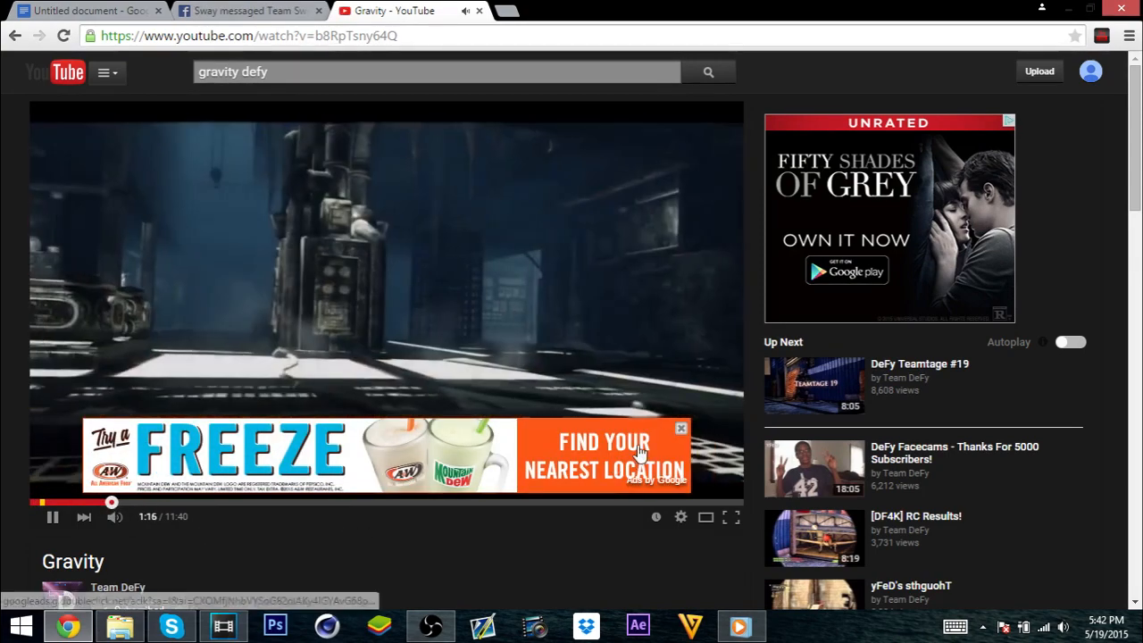
left_click(681, 429)
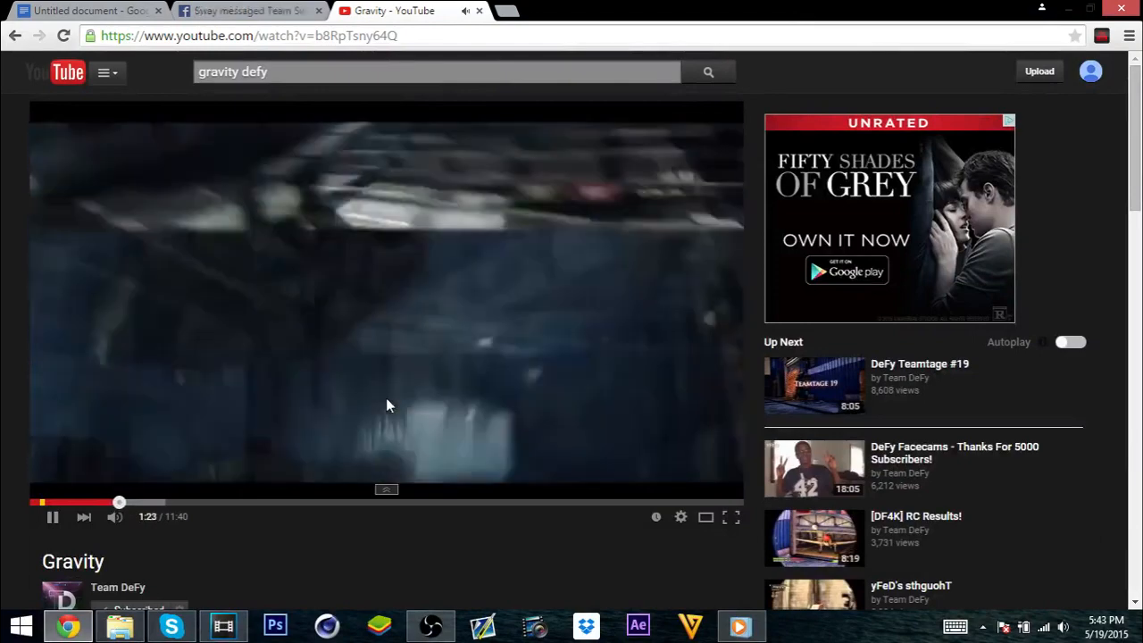
left_click(349, 386)
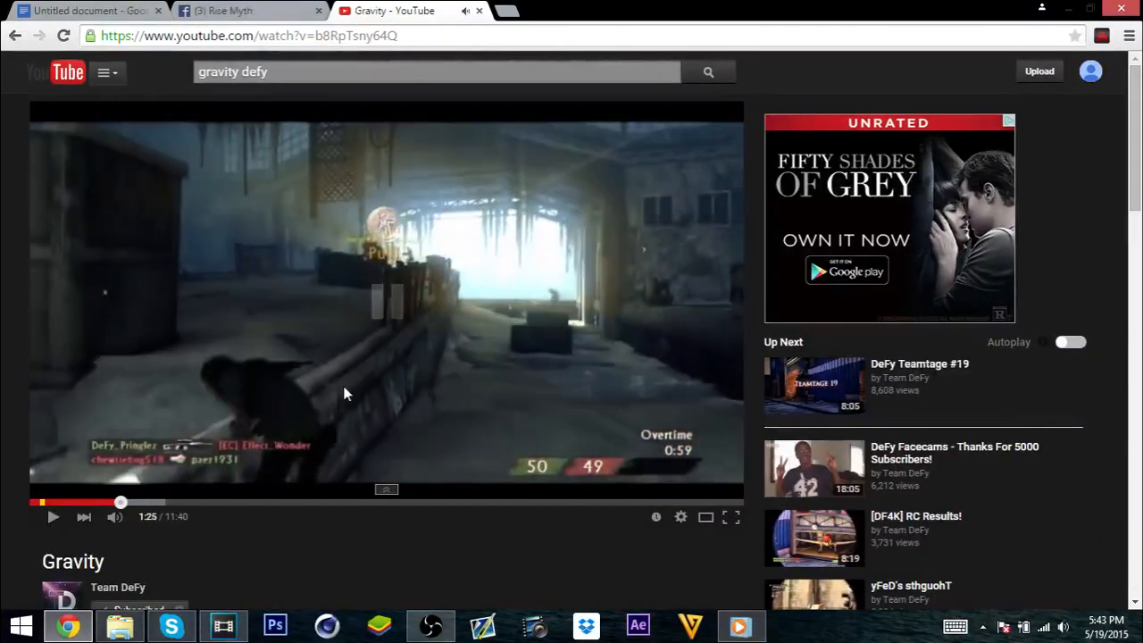
Step: Return to Vegas Pro, preview the footage from 00:00:22;19 and split the last clip at 00:00:27;23
left_click(222, 627)
key("space")
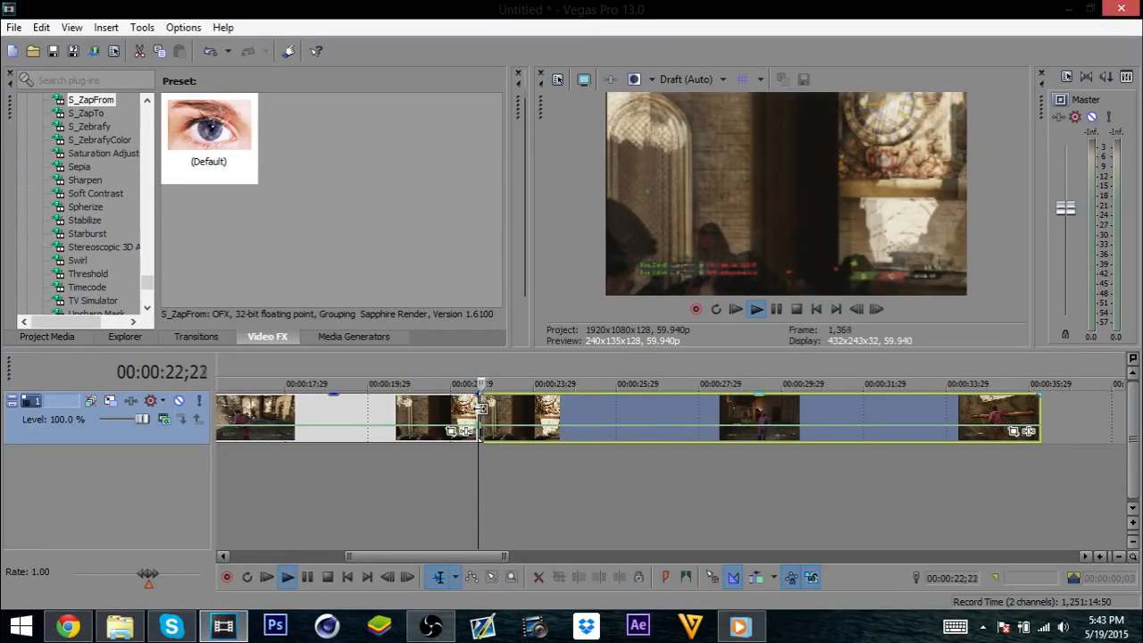
key("space")
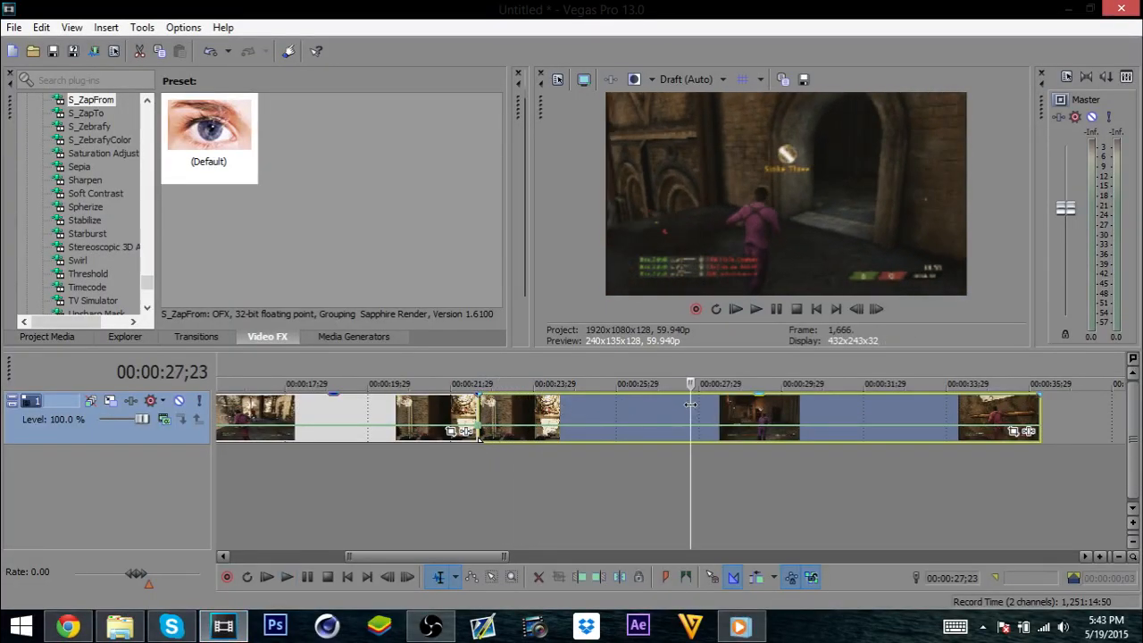
key("s")
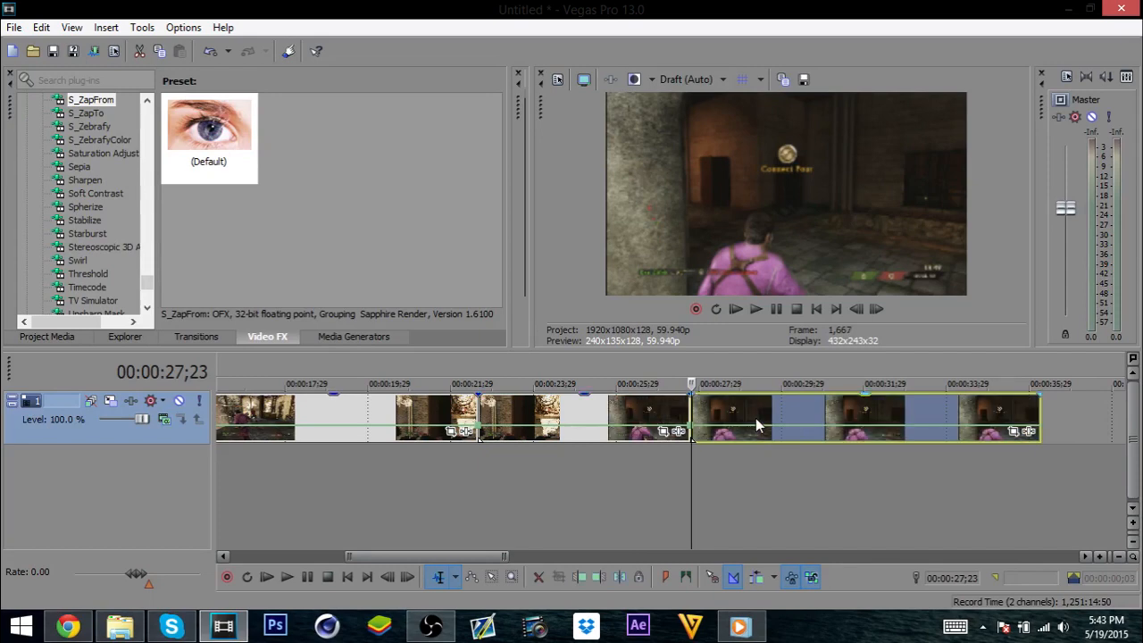
key("Right")
key("Right")
key("Right")
key("Right")
key("Right")
key("Right")
key("Right")
key("Right")
key("Right")
key("Right")
key("Right")
key("Right")
key("Right")
key("Right")
key("Right")
key("Right")
key("Right")
key("Right")
key("Right")
key("Right")
key("Right")
key("Right")
key("Right")
key("Right")
key("Right")
key("Right")
key("Right")
key("Right")
key("Right")
key("Right")
key("Right")
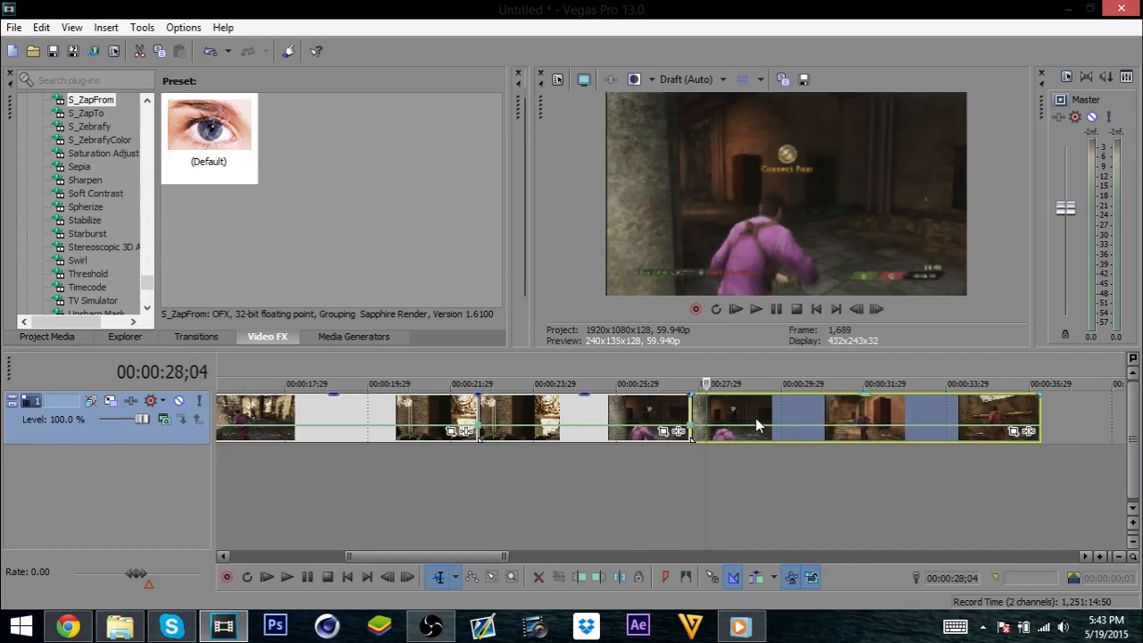
key("s")
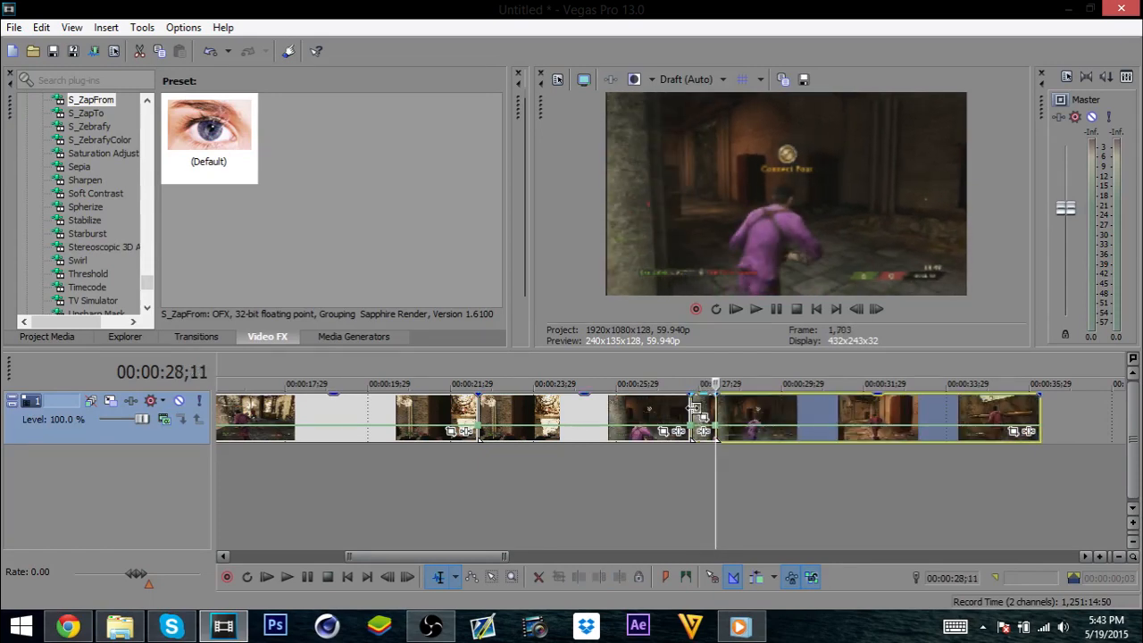
left_click(694, 408)
key("space")
key("space")
key("ctrl+z")
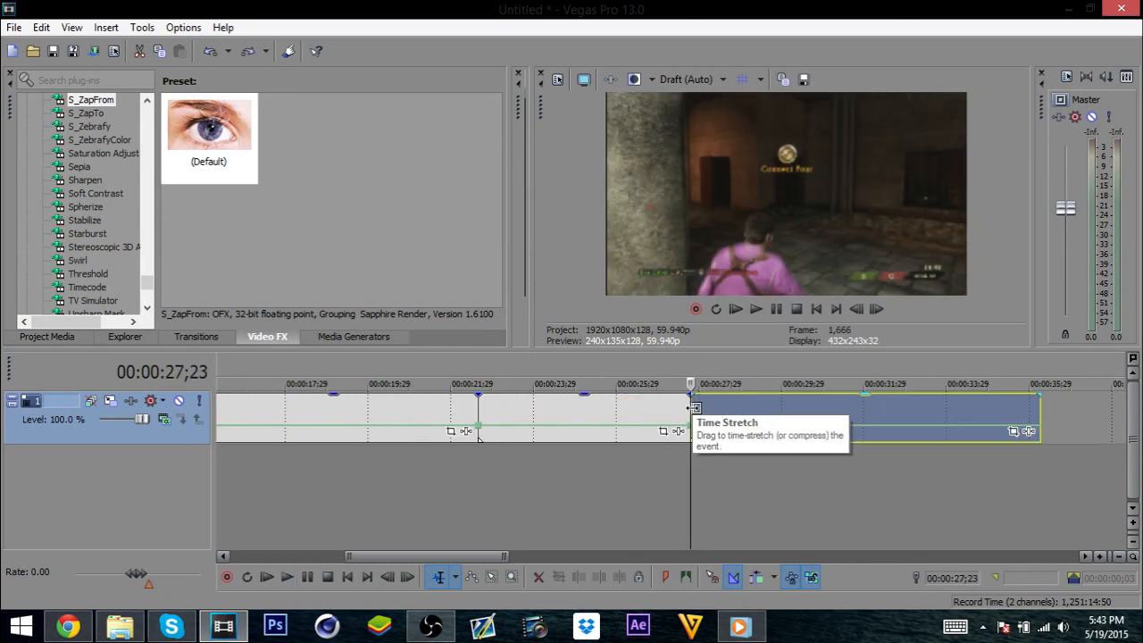
Step: Split the last clip at 00:00:29;14 and select the short clip between the two newest splits
key("ctrl+y")
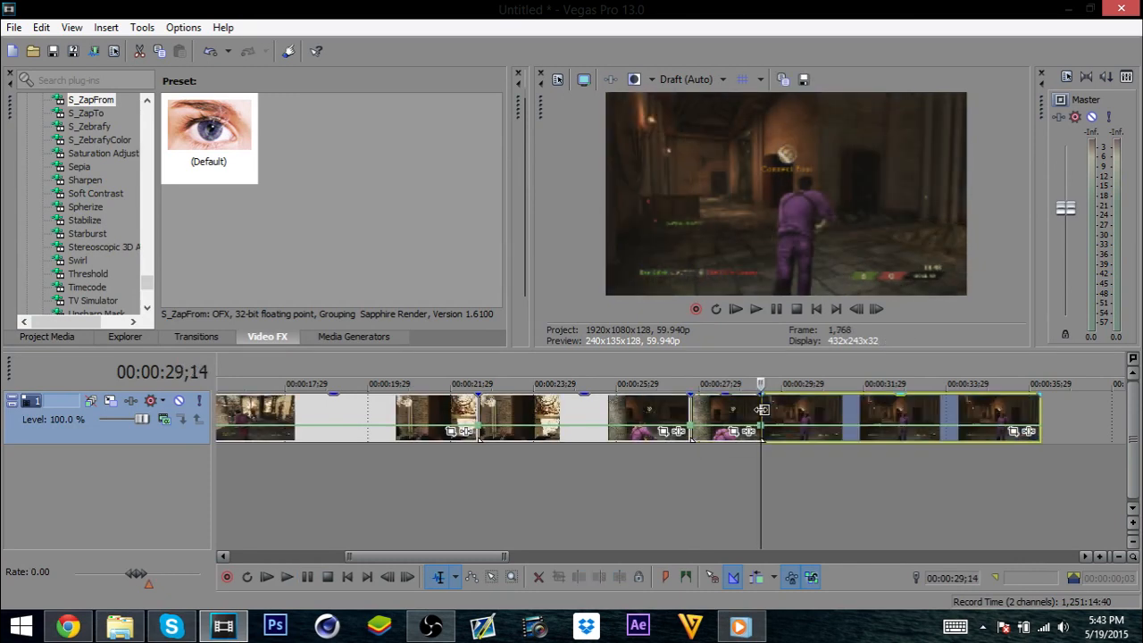
left_click(703, 415)
Step: Apply the TV Simulator effect with the Reset to None preset to the short clip between 00:00:27;23 and 00:00:29;14
scroll(60, 207, "down", 10)
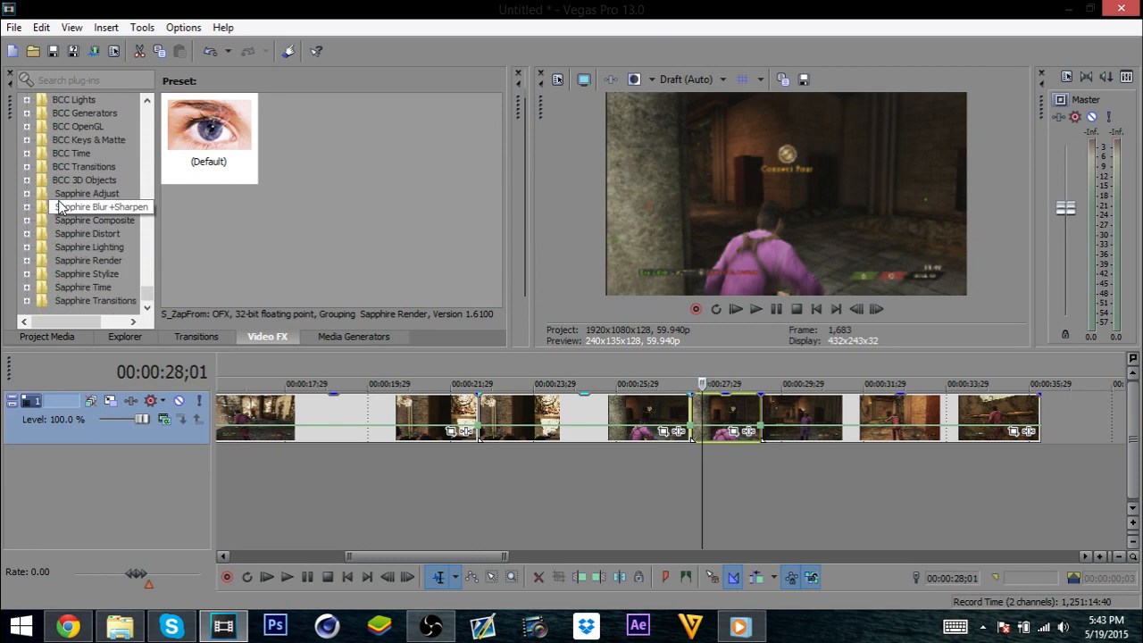
scroll(60, 207, "up", 10)
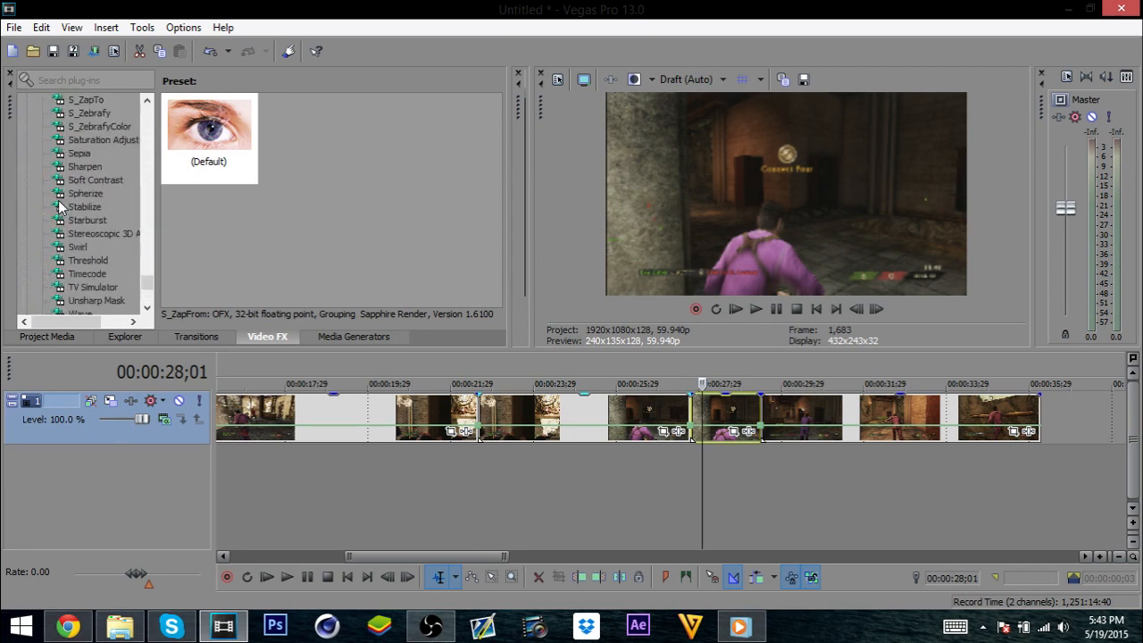
left_click(92, 288)
left_click_drag(435, 123, 594, 307)
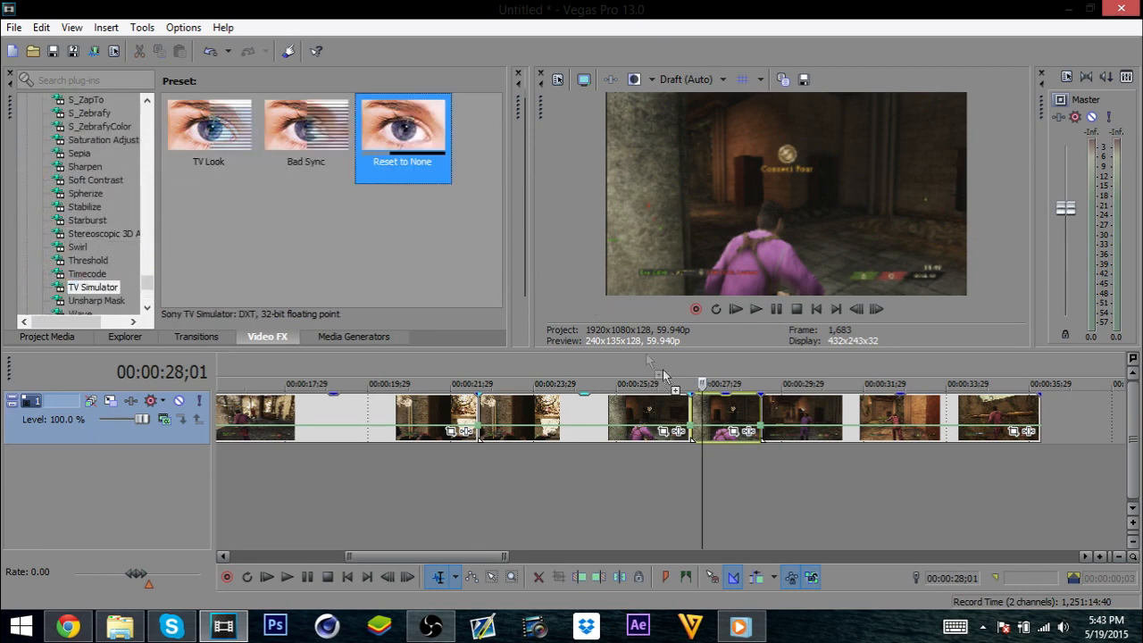
left_click_drag(728, 417, 729, 418)
Step: Animate the TV Simulator with a keyframe at the clip's end, 00:00:01;21, setting Vertical sync to 0.2720
left_click(131, 475)
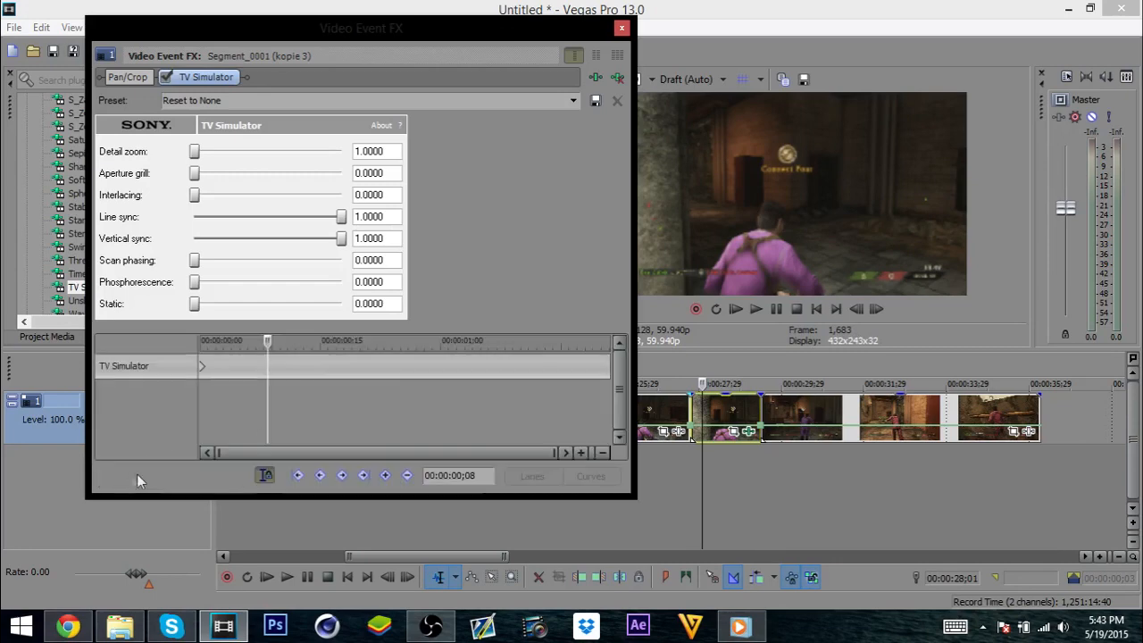
left_click(260, 344)
left_click_drag(263, 348, 611, 336)
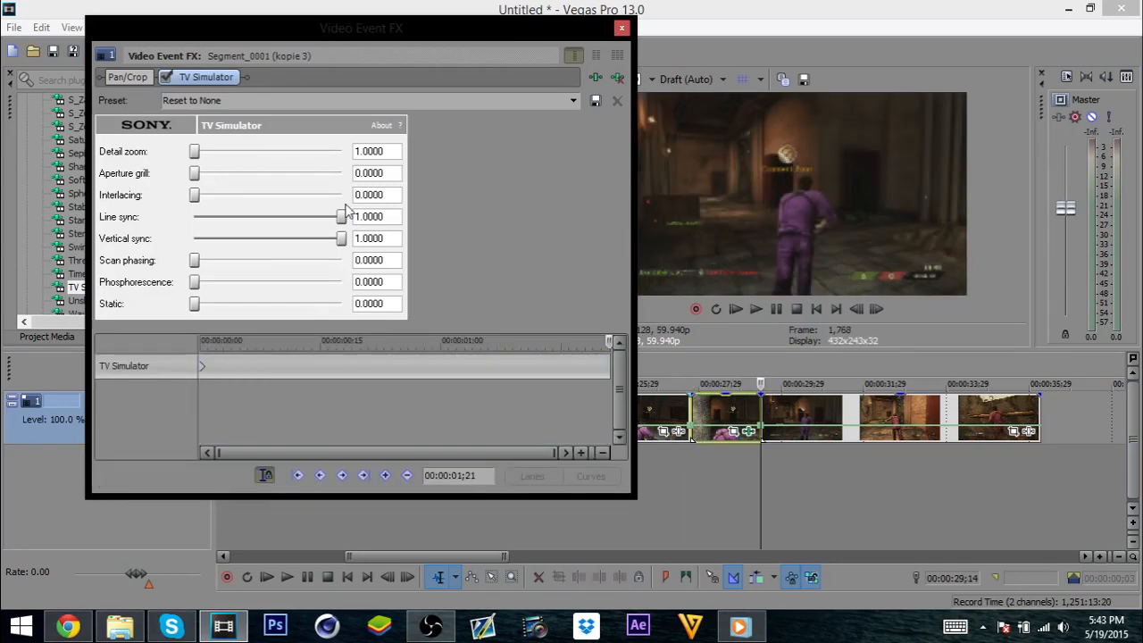
left_click_drag(340, 240, 233, 240)
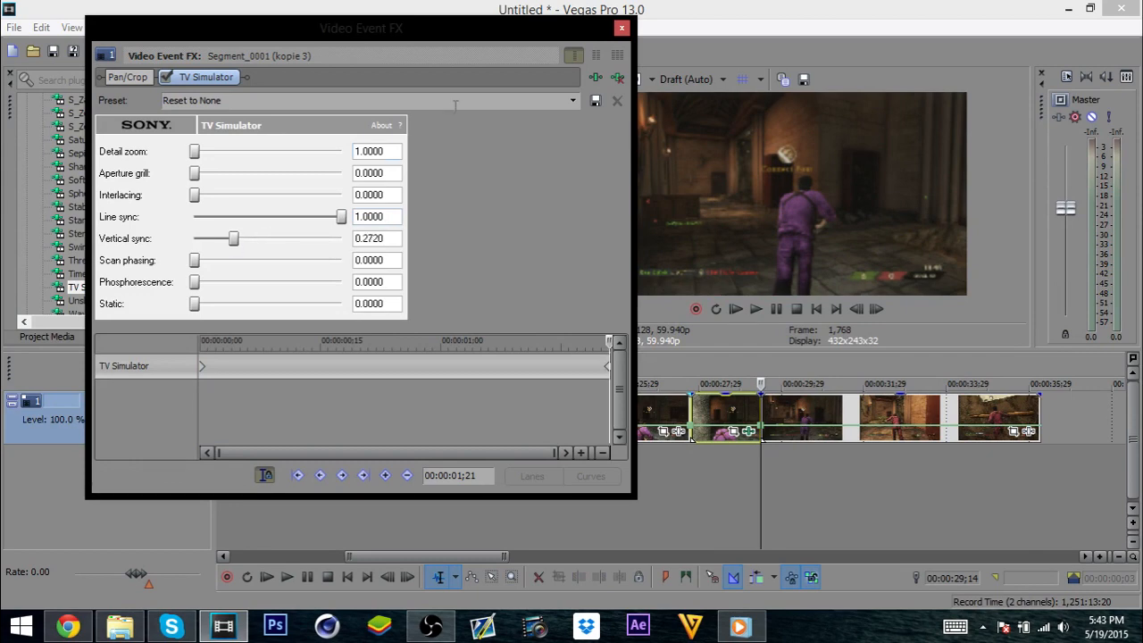
left_click(621, 28)
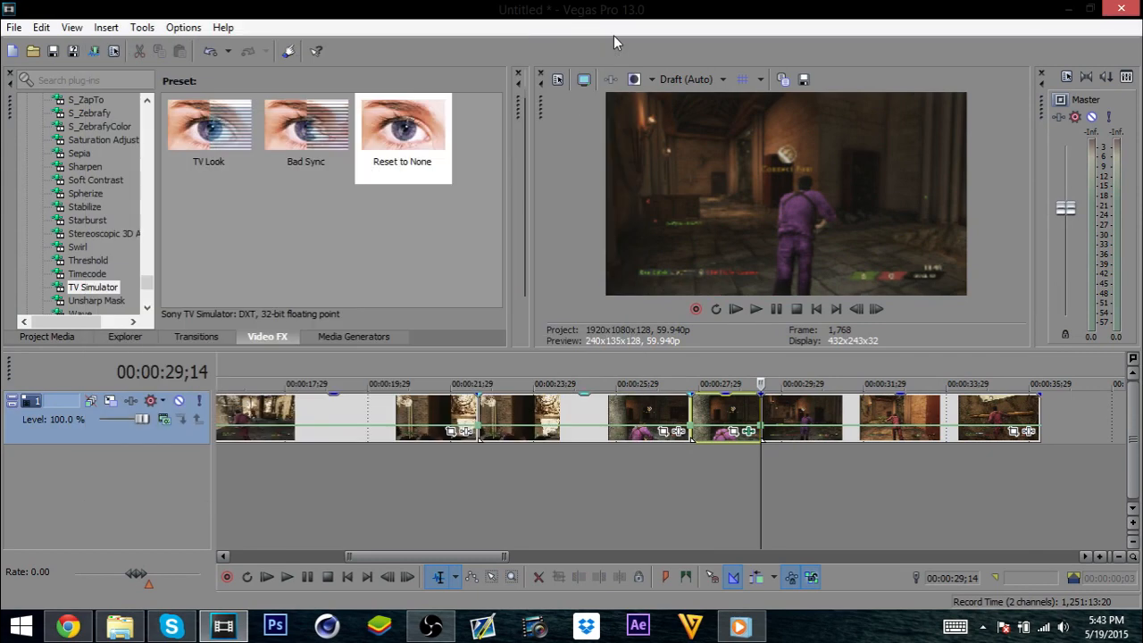
Step: Play back from 00:00:27;20 across the split to check the vertical roll on the short clip
left_click(688, 415)
key("space")
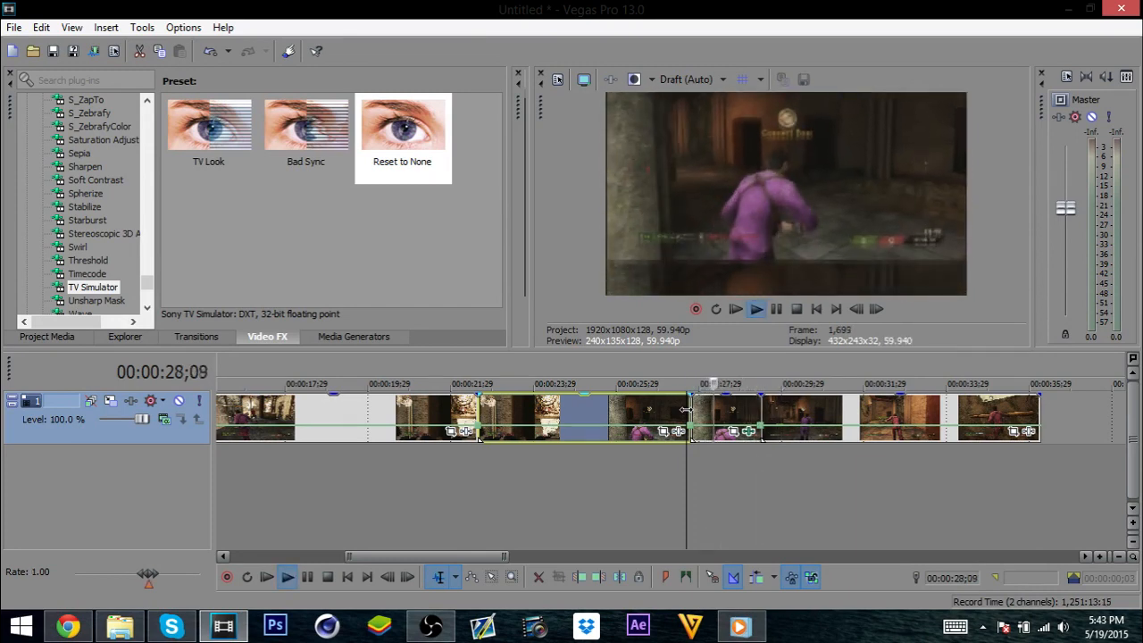
key("space")
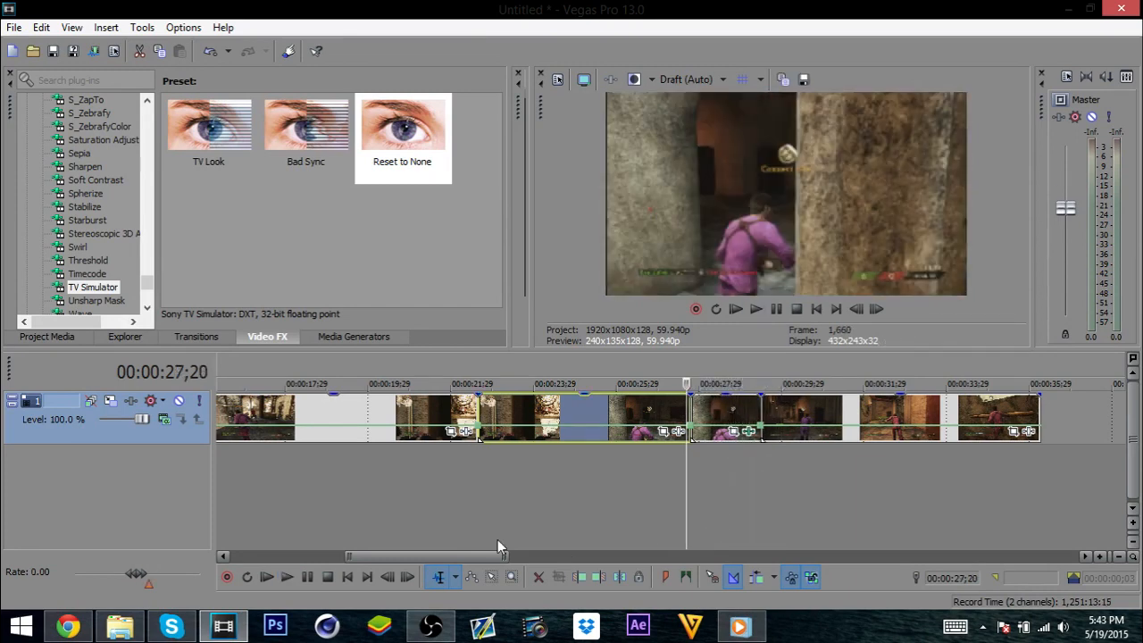
Step: Check the short clip's TV Simulator values at its end keyframe, and replay the clip from its start
left_click(751, 434)
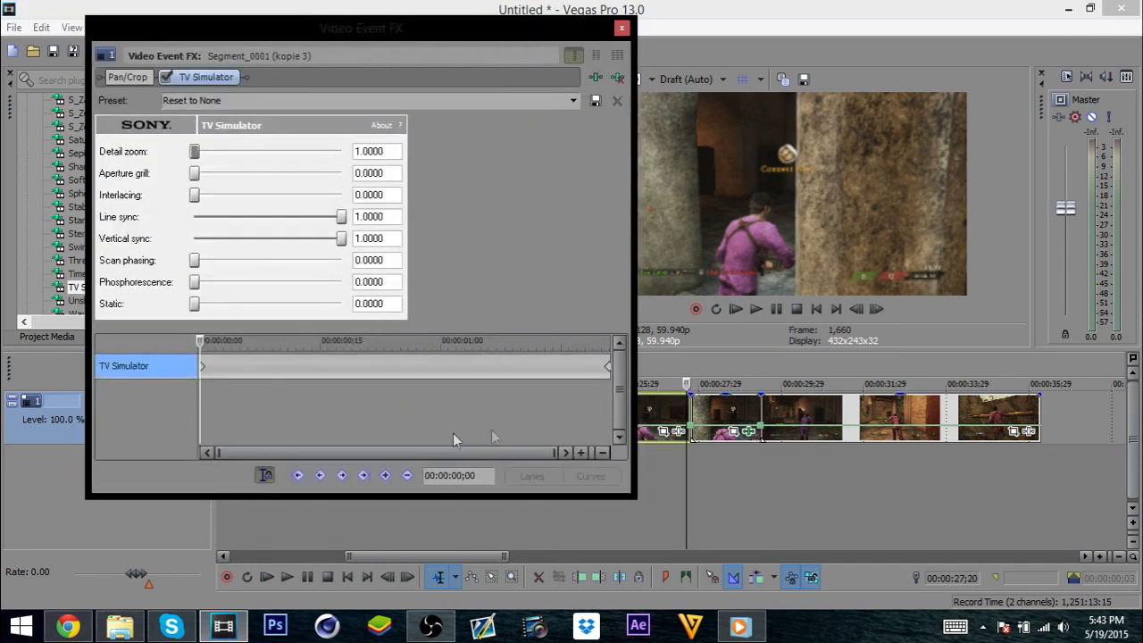
left_click(606, 368)
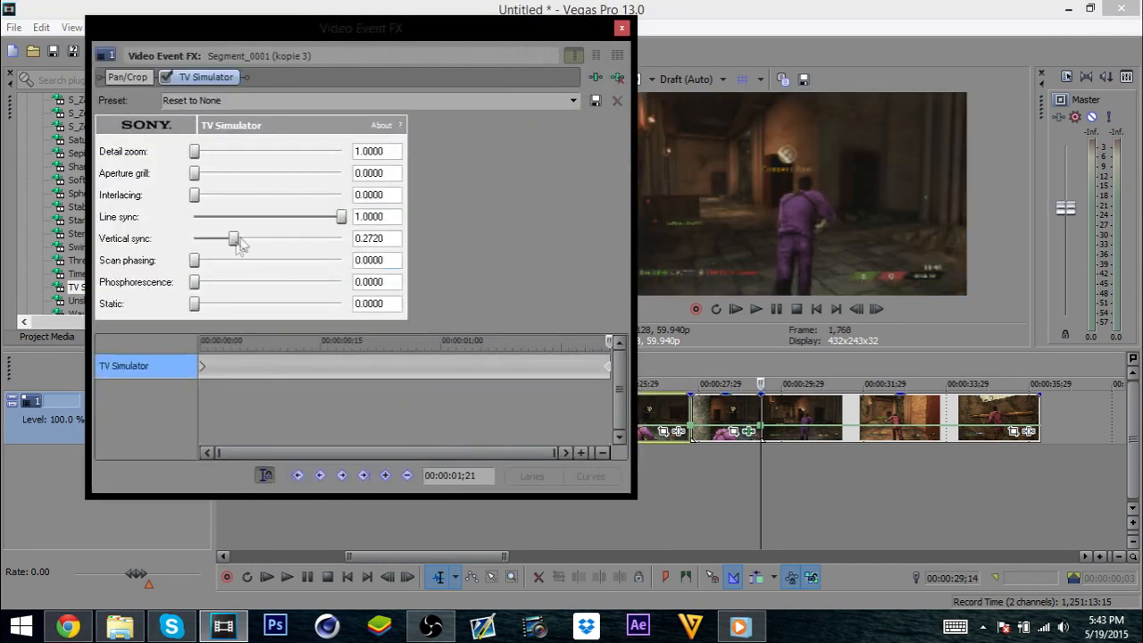
left_click(621, 28)
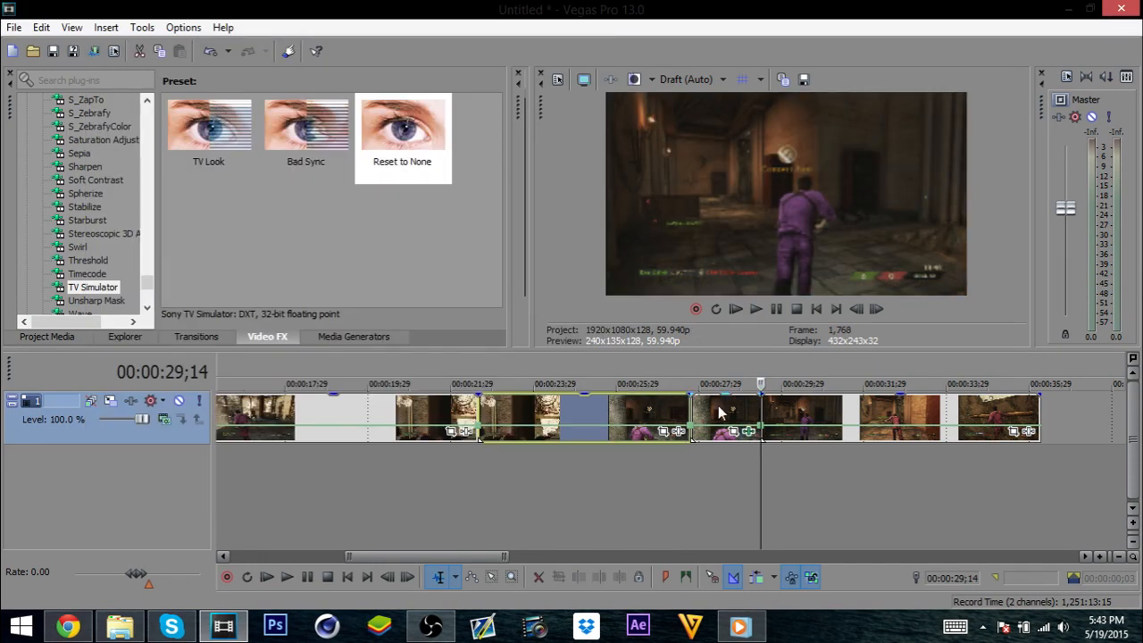
key("space")
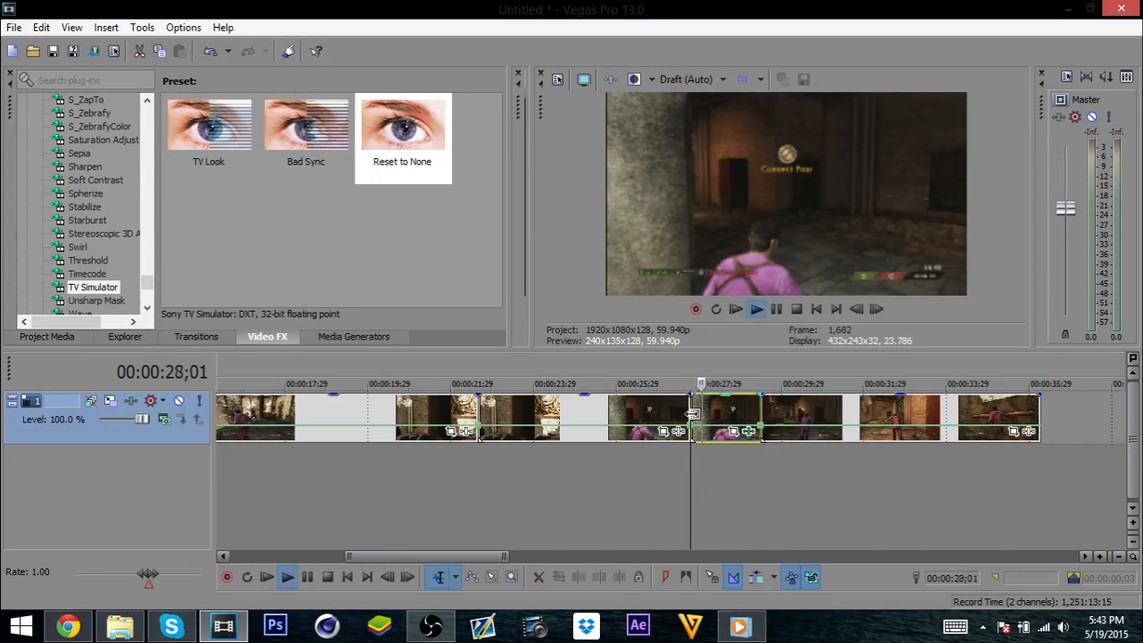
key("space")
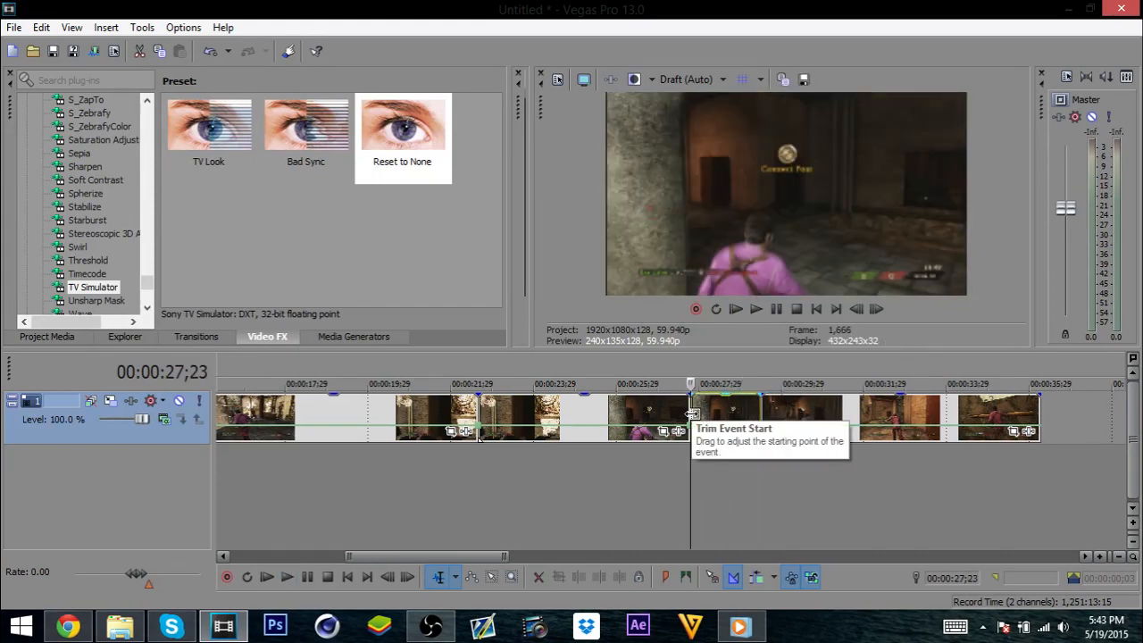
Step: Switch to Chrome and replay the Gravity video's reference transition from about 1:21, then pause it
left_click(67, 627)
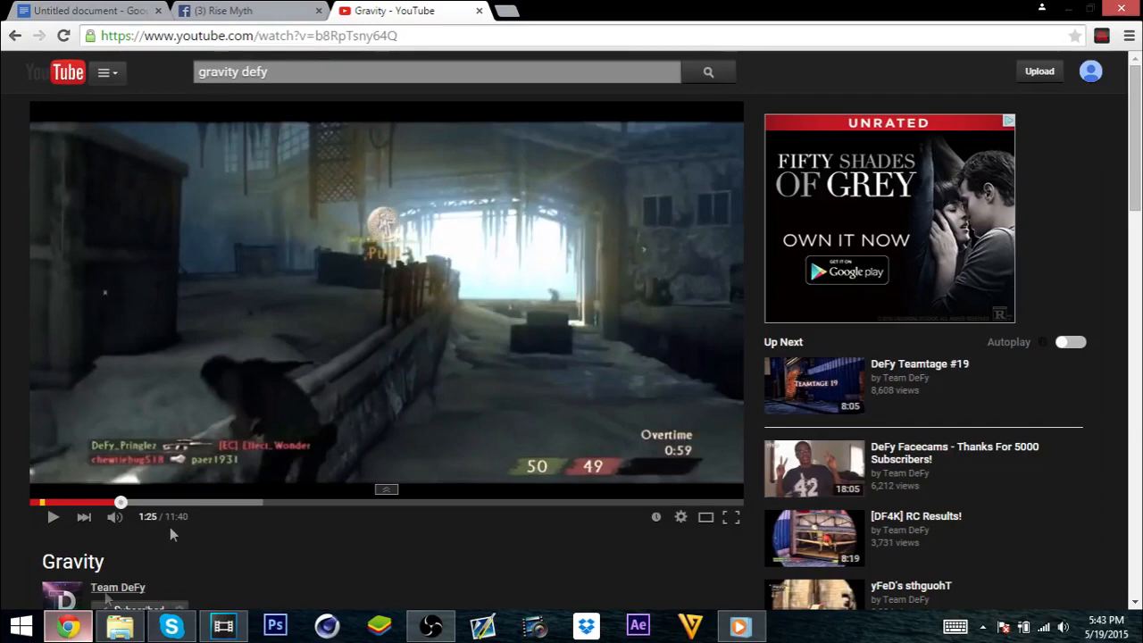
left_click(121, 504)
left_click(269, 343)
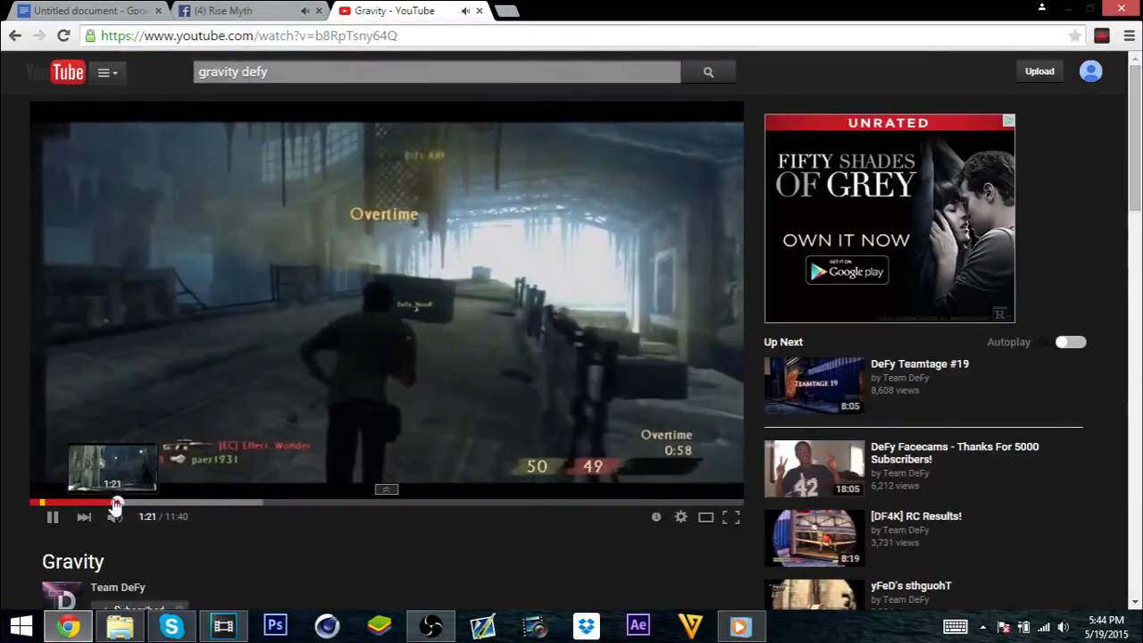
left_click(116, 504)
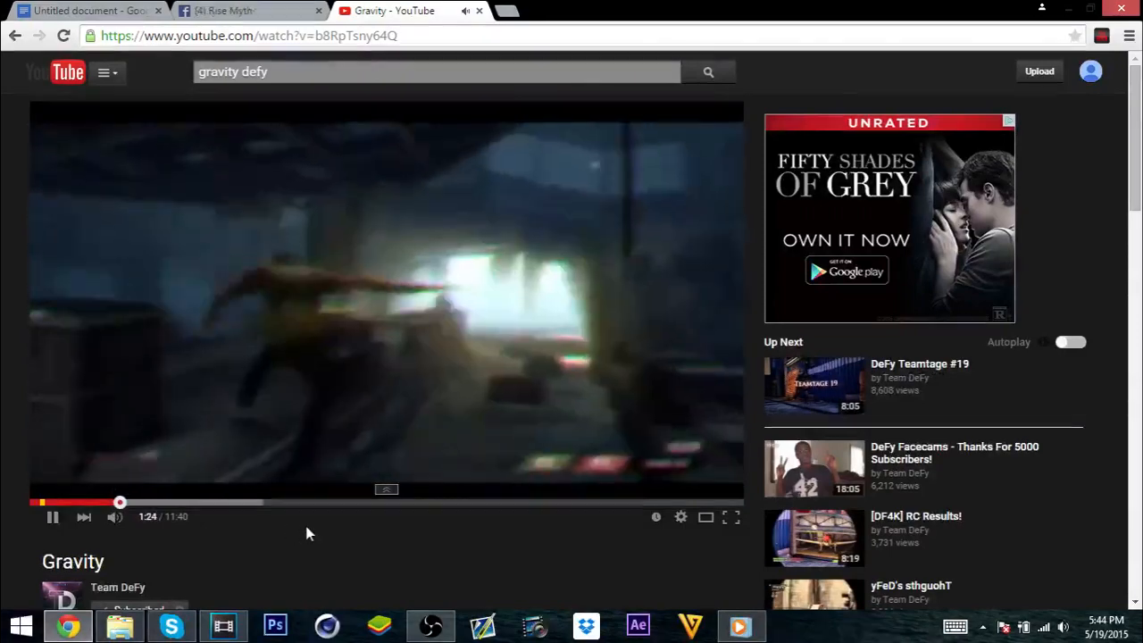
left_click(418, 383)
Step: Switch to the Facebook tab, open the notifications and view the comments on the own status post
left_click(264, 9)
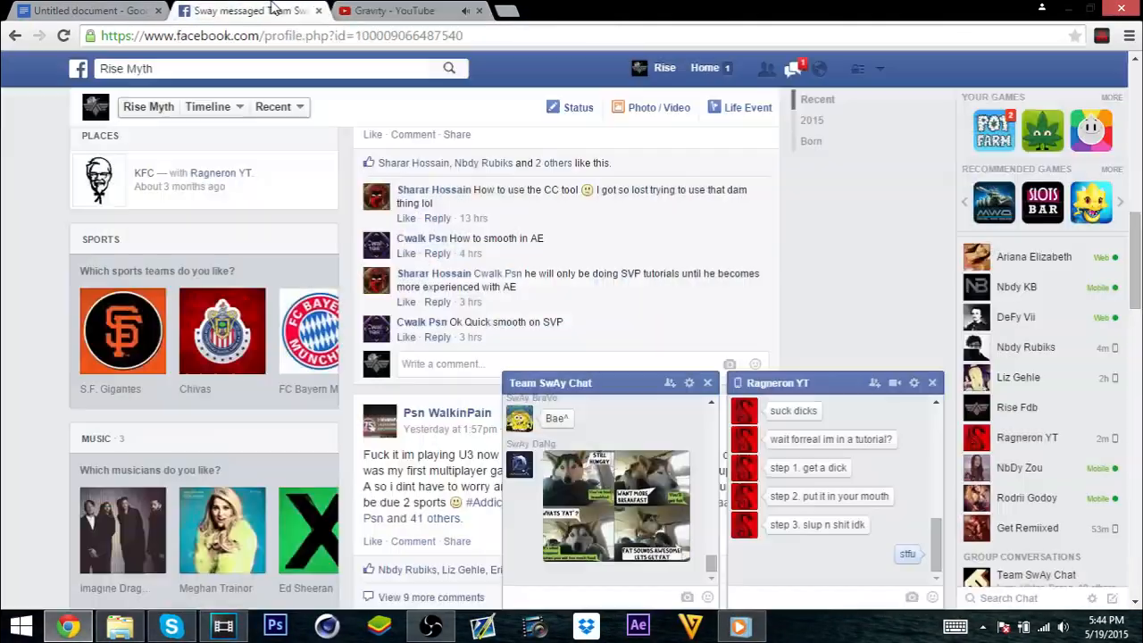
left_click(820, 67)
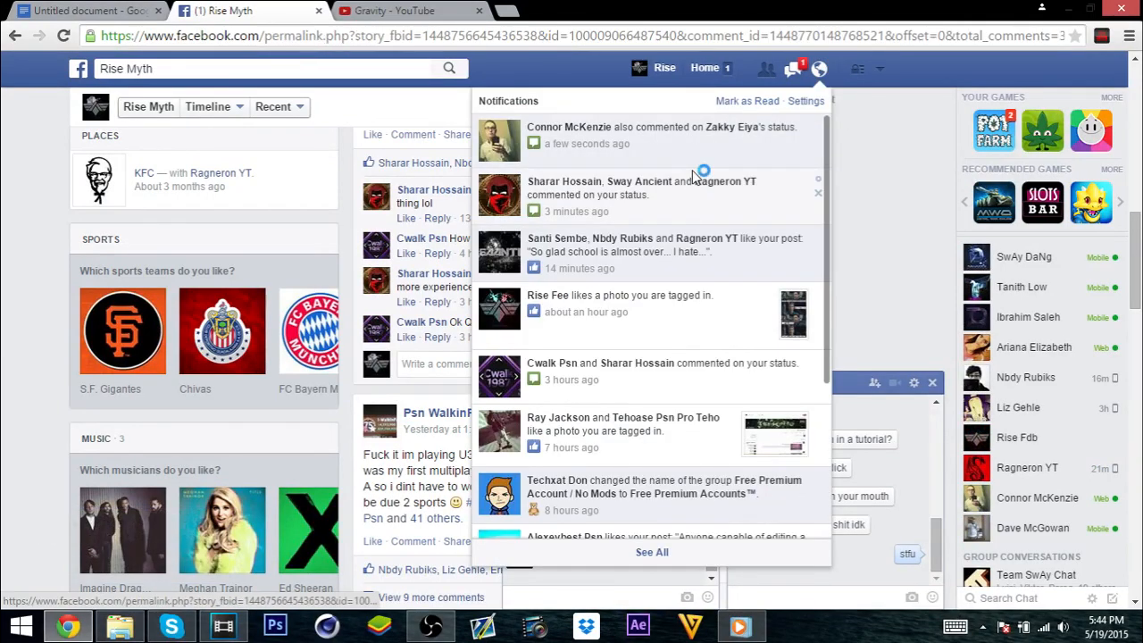
left_click(694, 178)
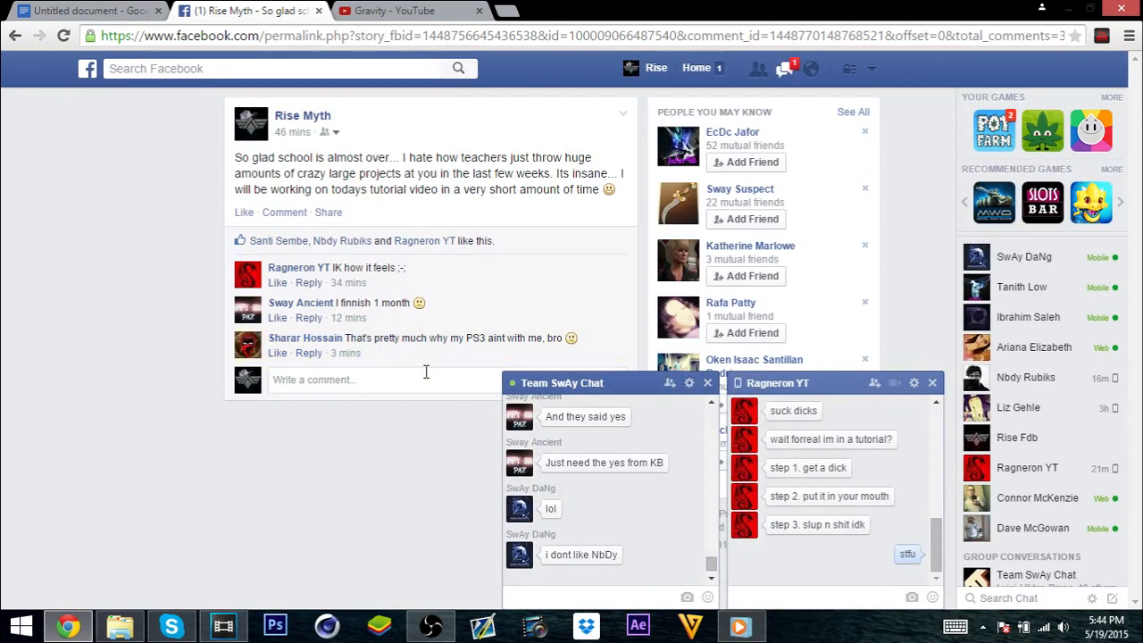
Step: View the friend's video-upload post from the newest Facebook comment notification, and switch back to Vegas Pro
left_click(813, 69)
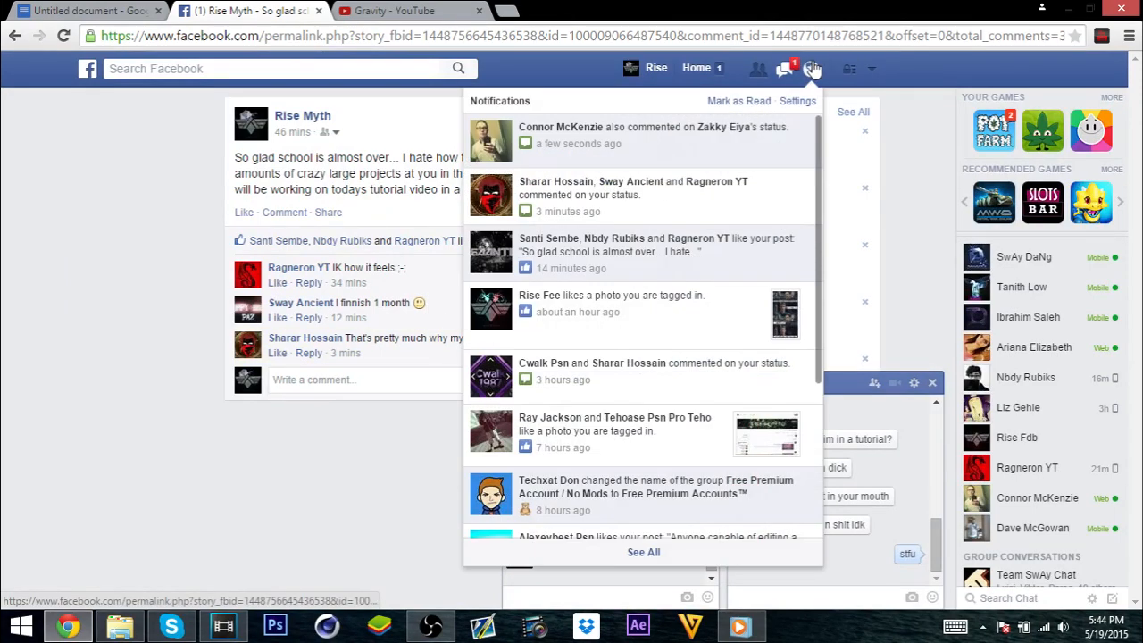
left_click(701, 157)
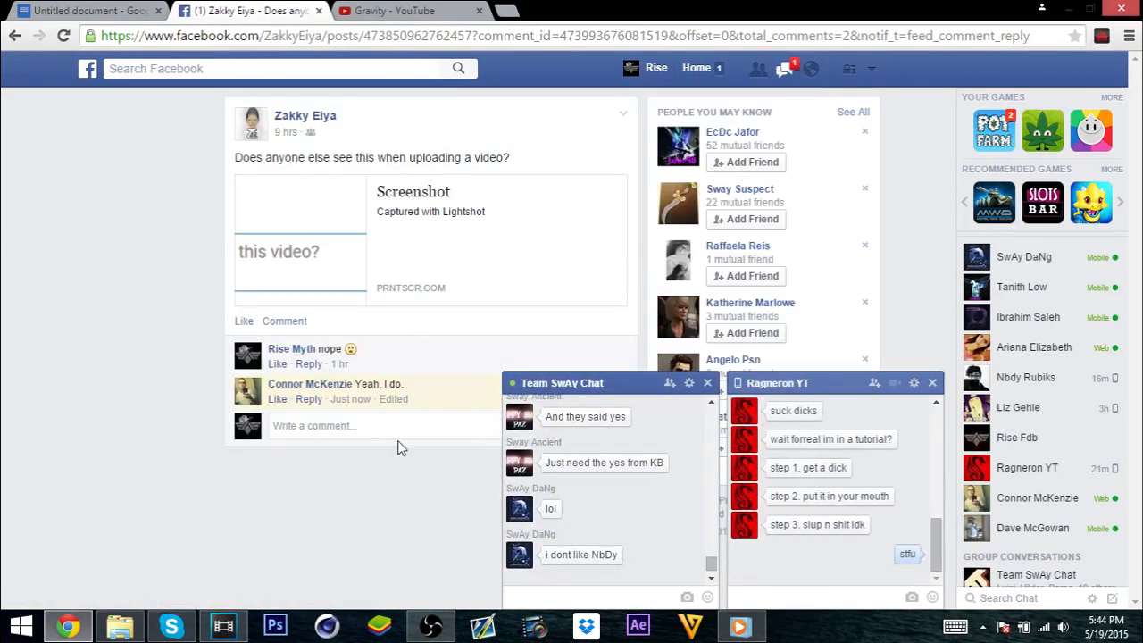
left_click(223, 626)
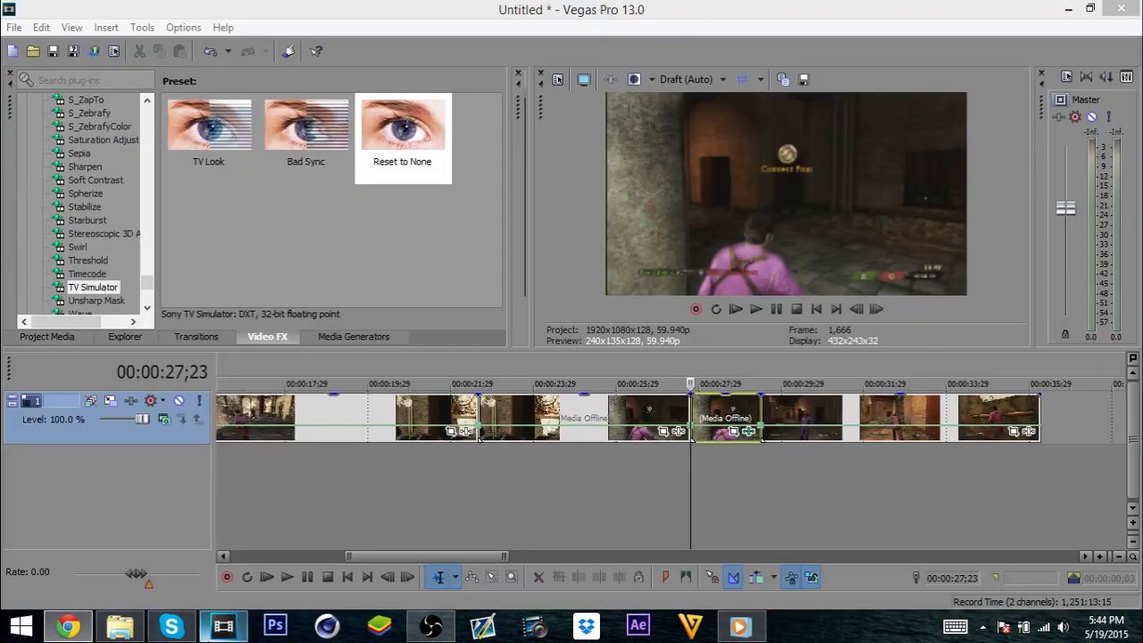
Step: Replay the vertical-roll transition from 00:00:26;27, and check the recording status in Open Broadcaster Software
left_click(655, 409)
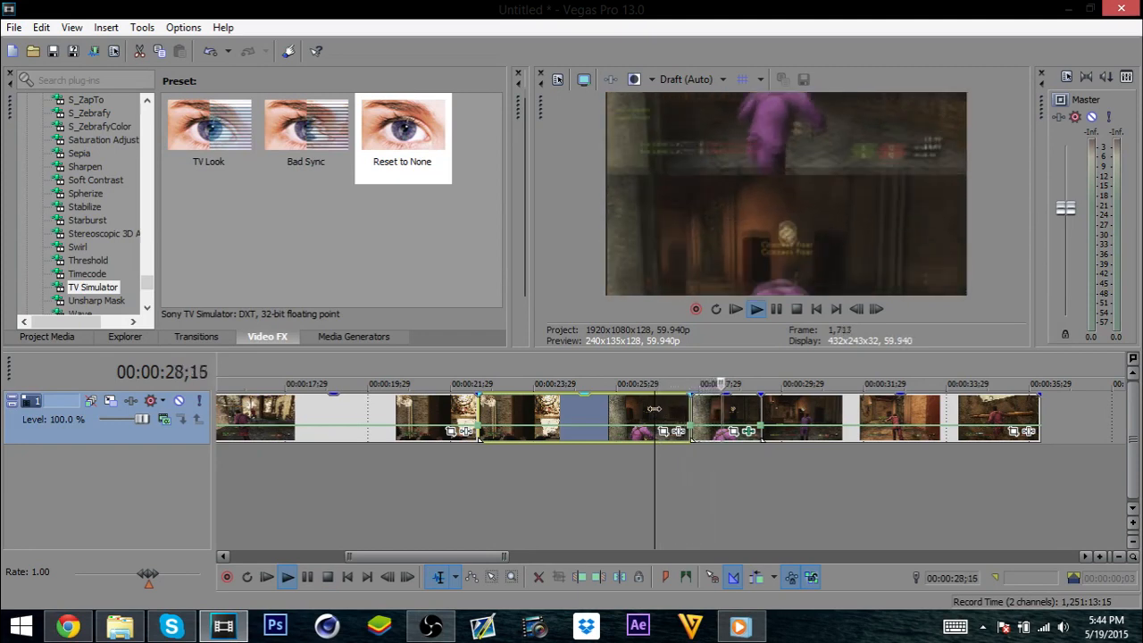
key("space")
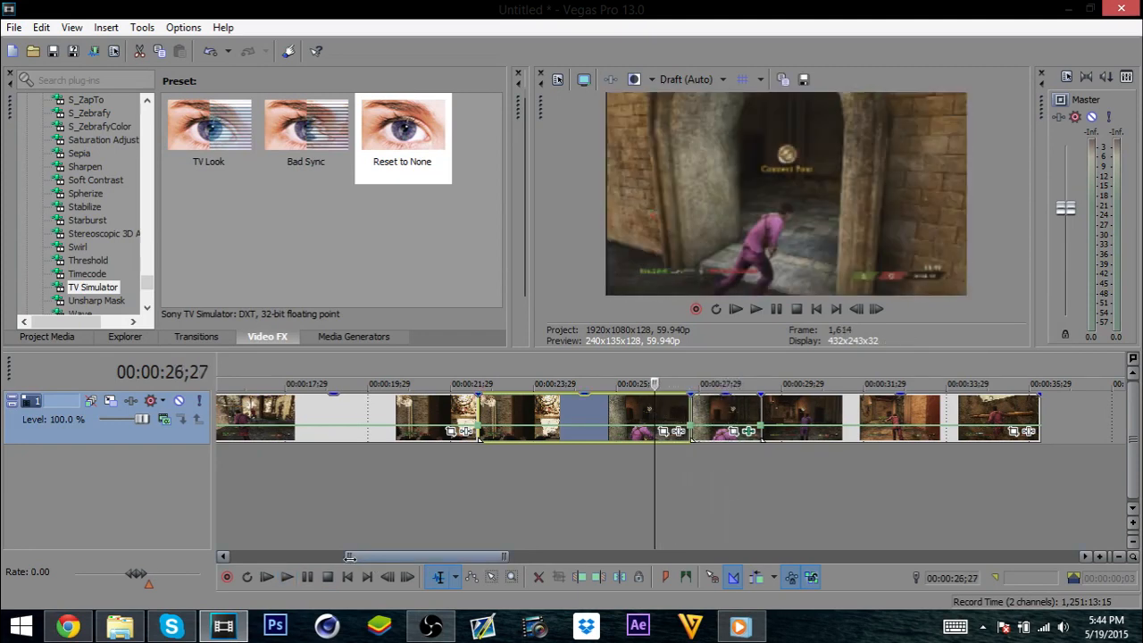
left_click_drag(349, 556, 219, 503)
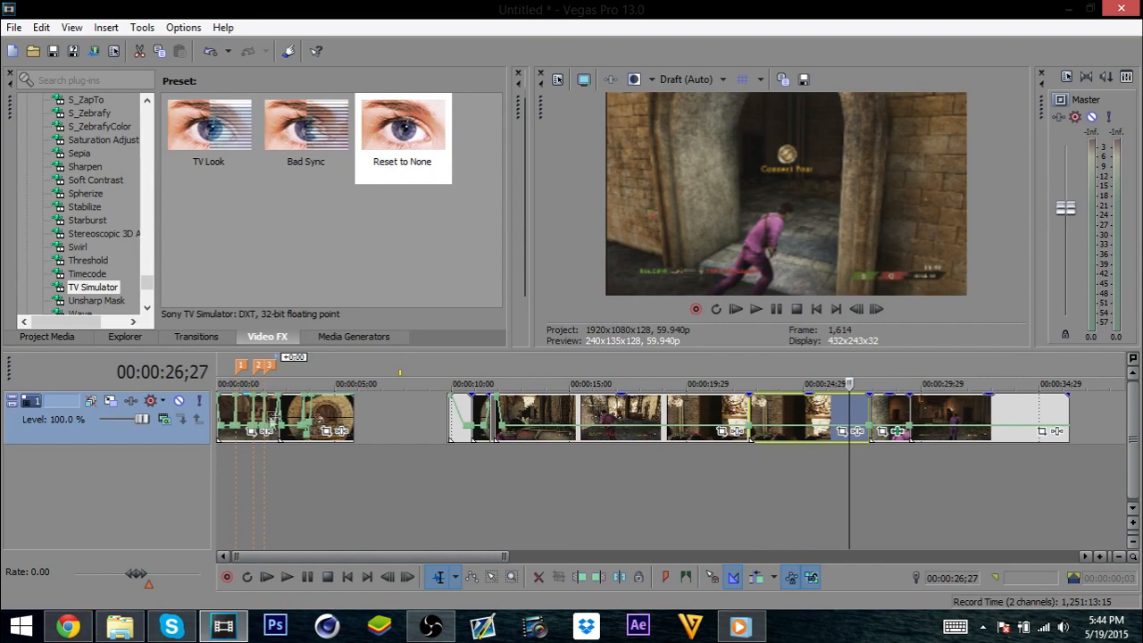
left_click(431, 627)
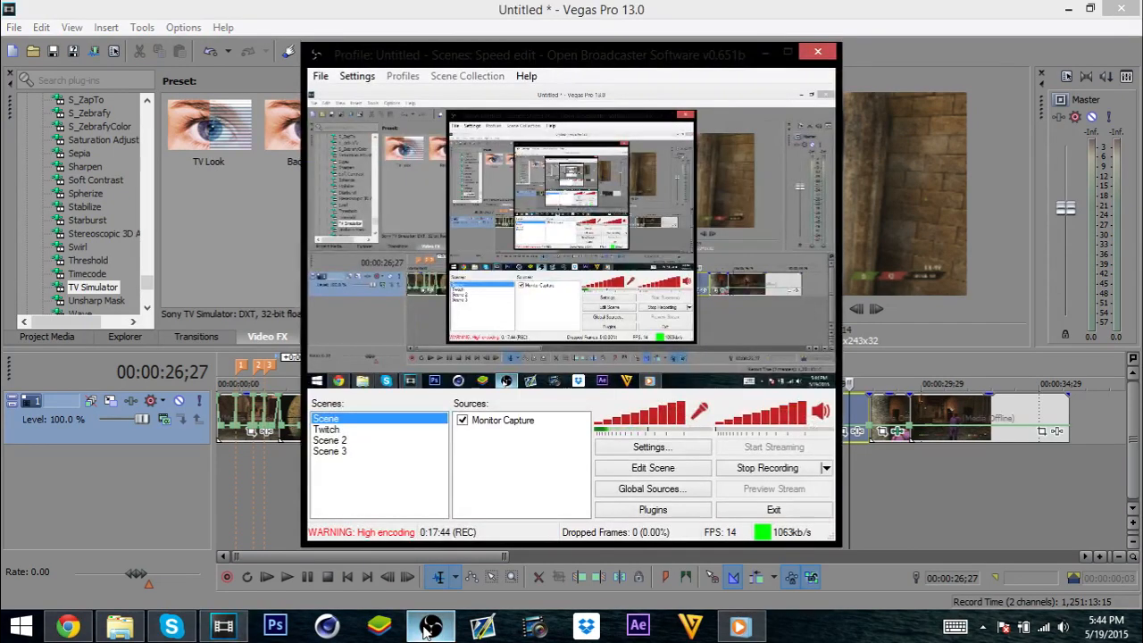
left_click(430, 627)
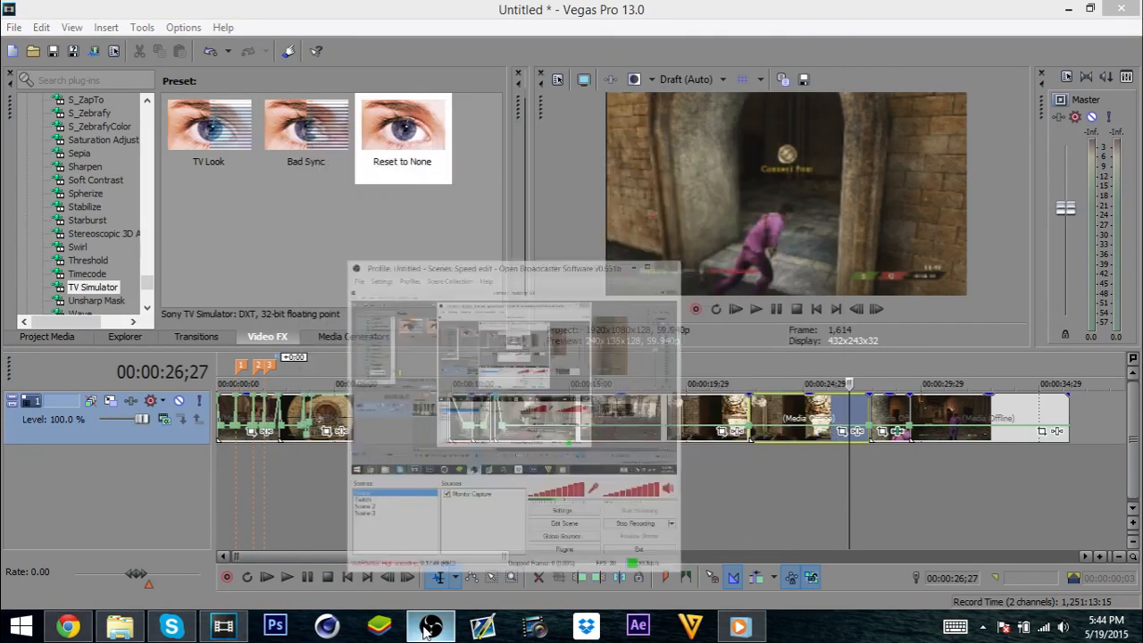
left_click(217, 407)
key("space")
key("space")
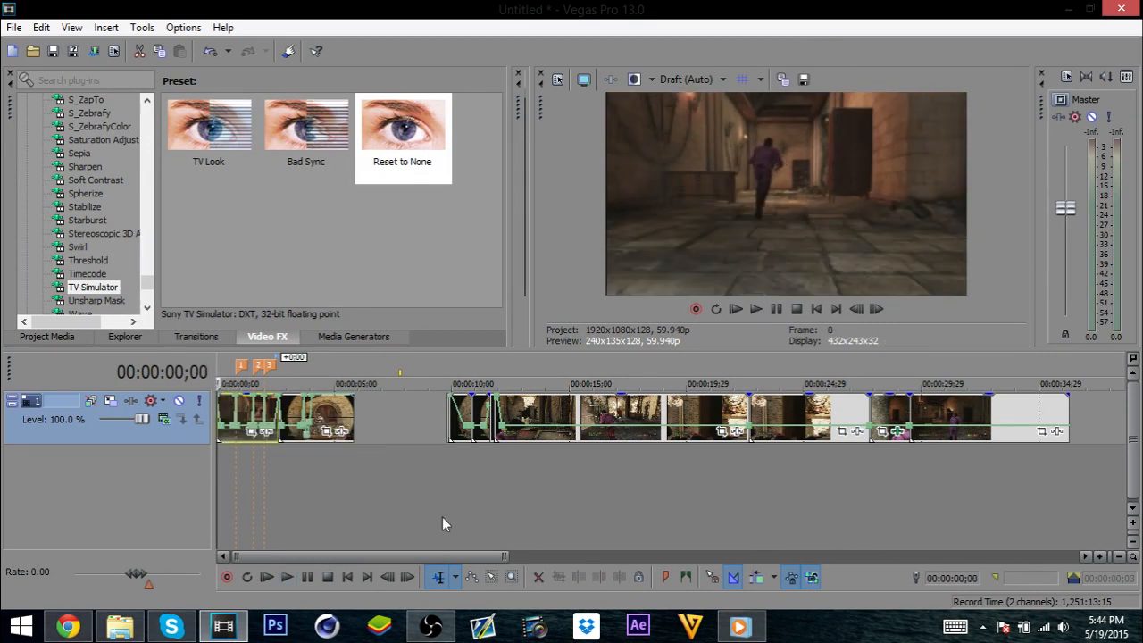
double_click(447, 476)
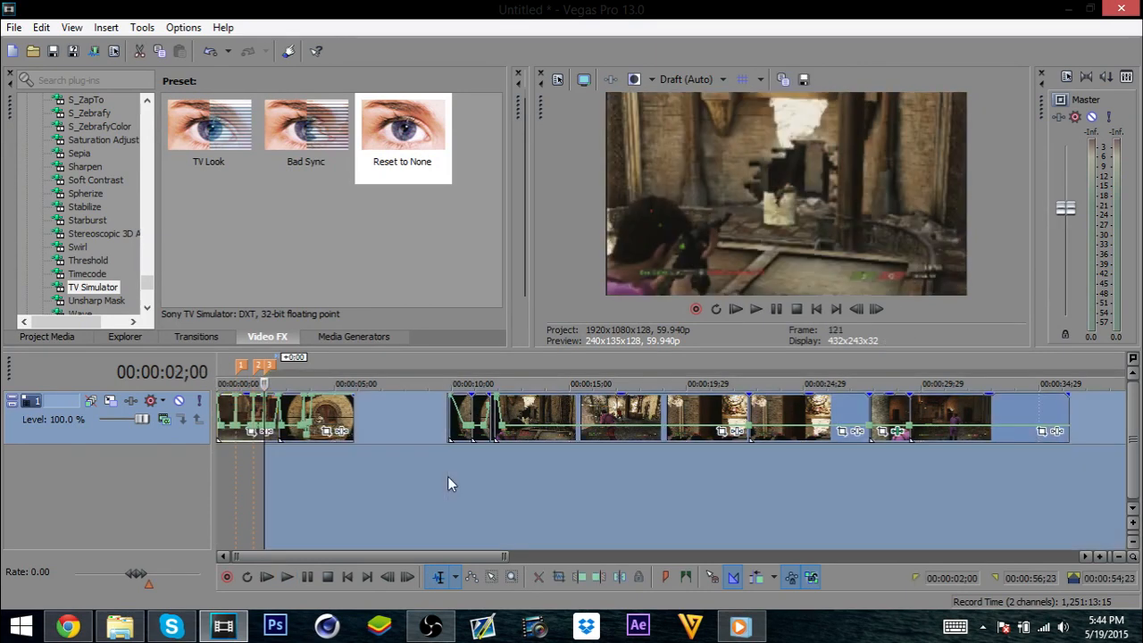
left_click_drag(505, 555, 904, 499)
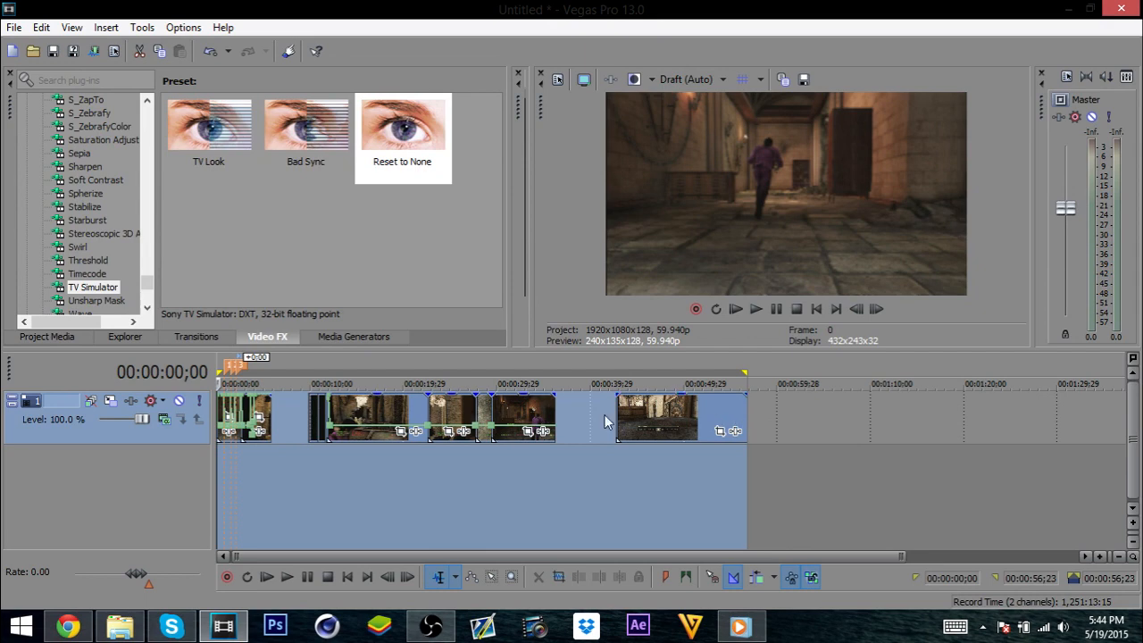
left_click(12, 26)
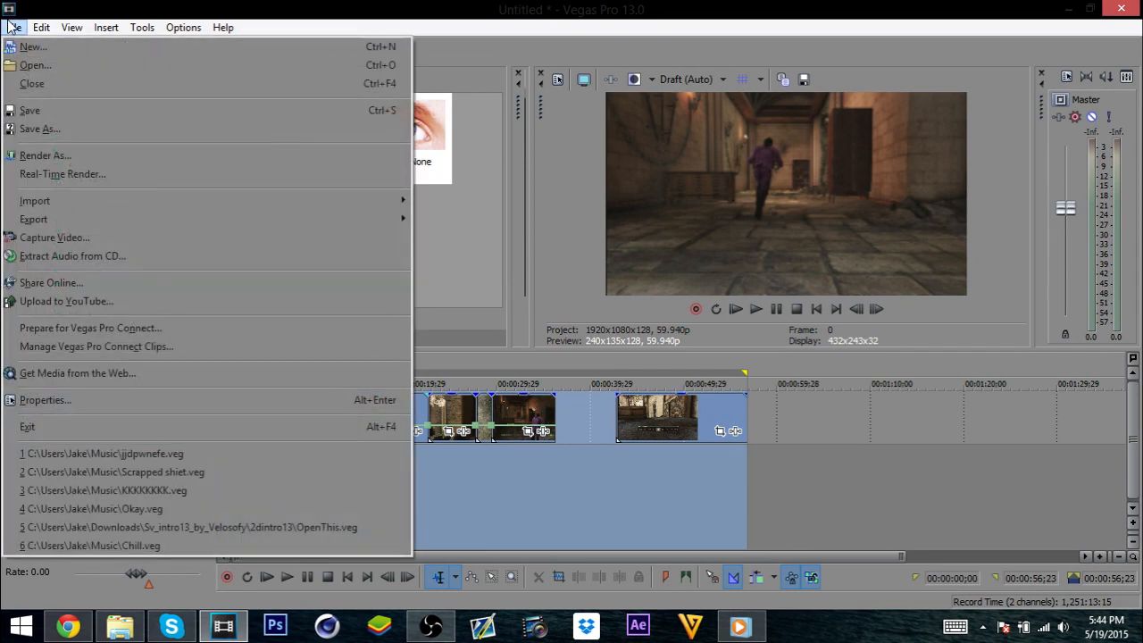
left_click(12, 27)
left_click(367, 427)
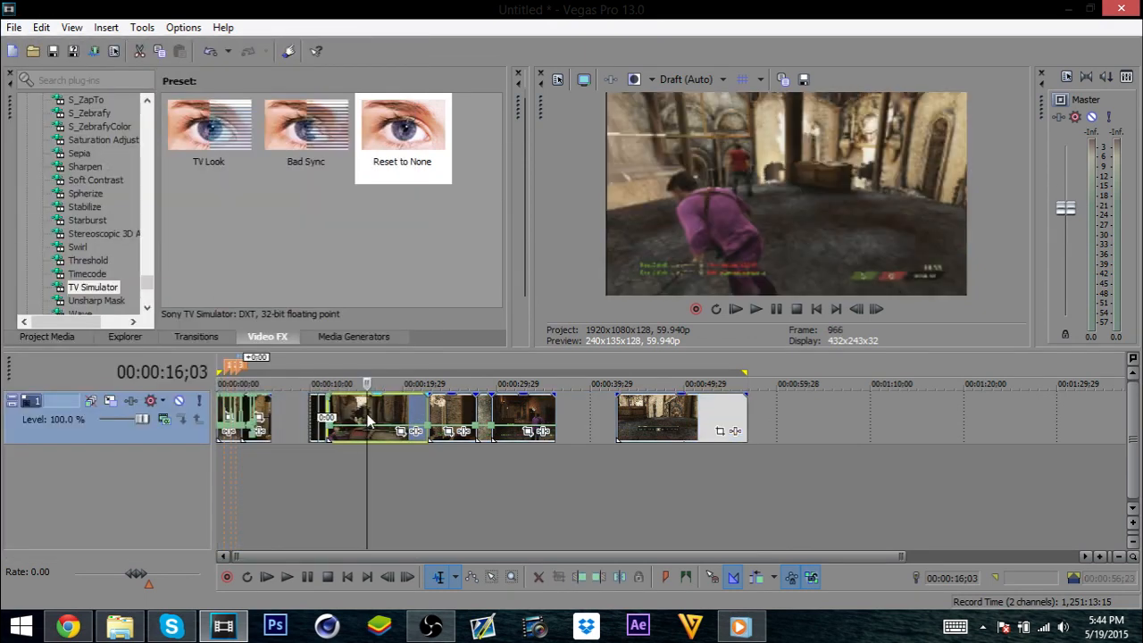
Step: Insert a new video track above the gameplay track
right_click(158, 437)
left_click(147, 439)
right_click(147, 439)
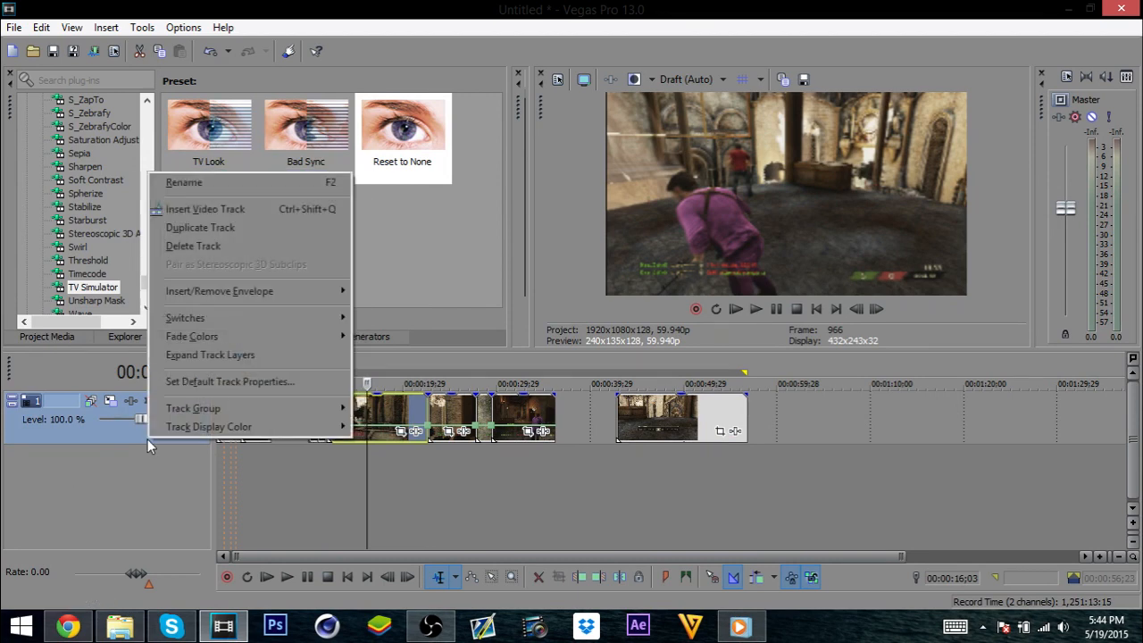
left_click(210, 210)
Step: Add a white 1920 x 1080 Solid Color event at the start of the new track and extend it to the end of the last gameplay clip
left_click(357, 338)
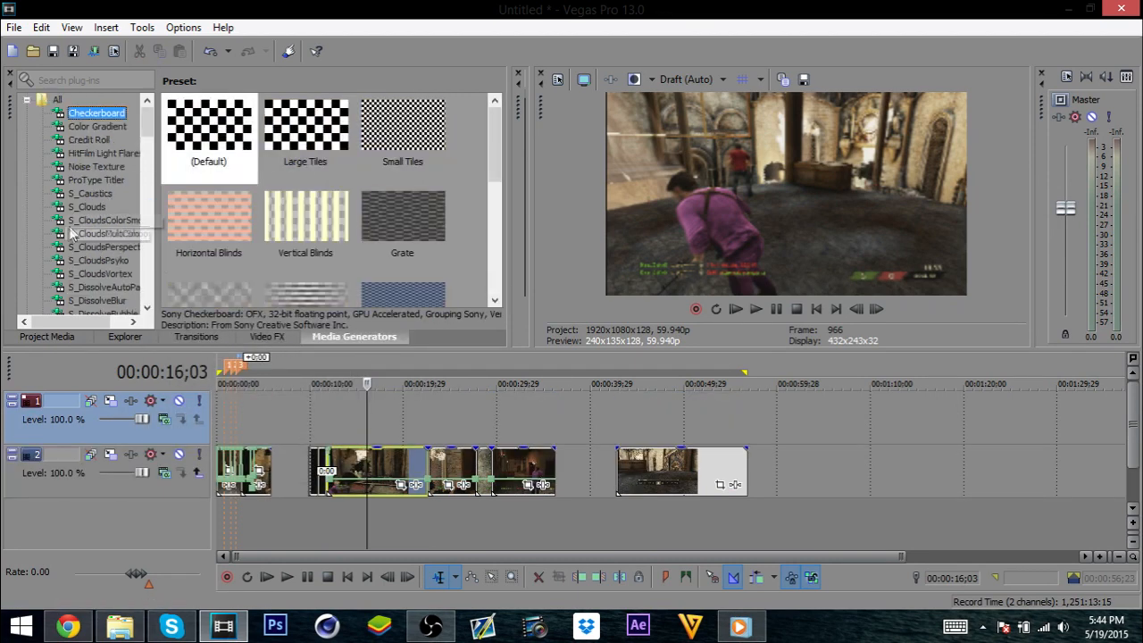
scroll(70, 234, "down", 5)
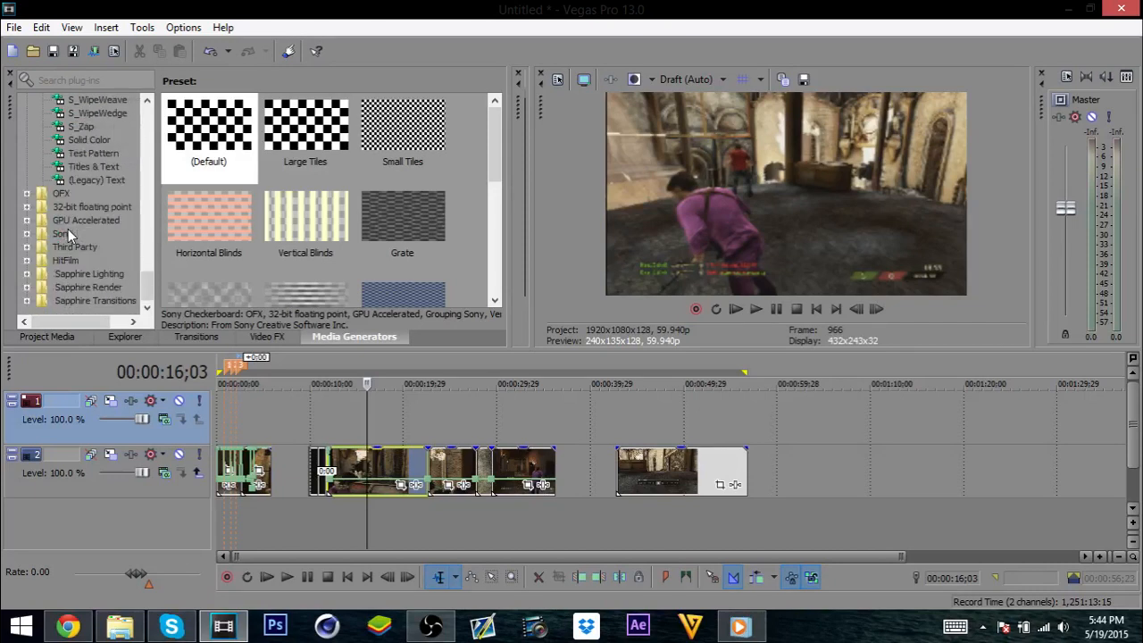
left_click_drag(212, 147, 93, 380)
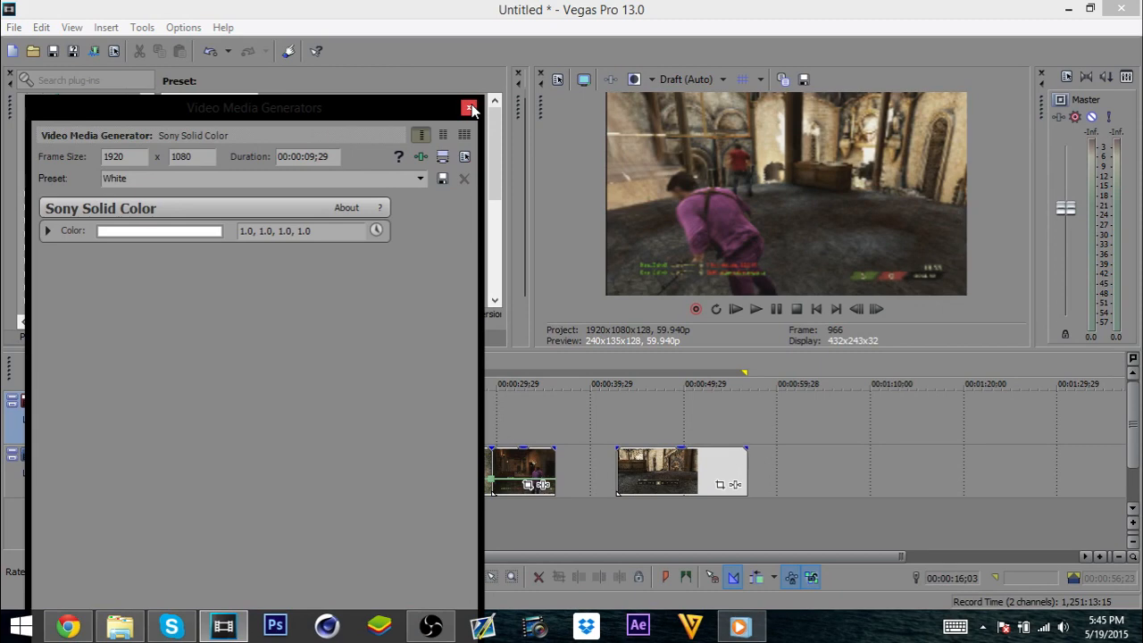
left_click(470, 107)
left_click_drag(305, 408, 747, 418)
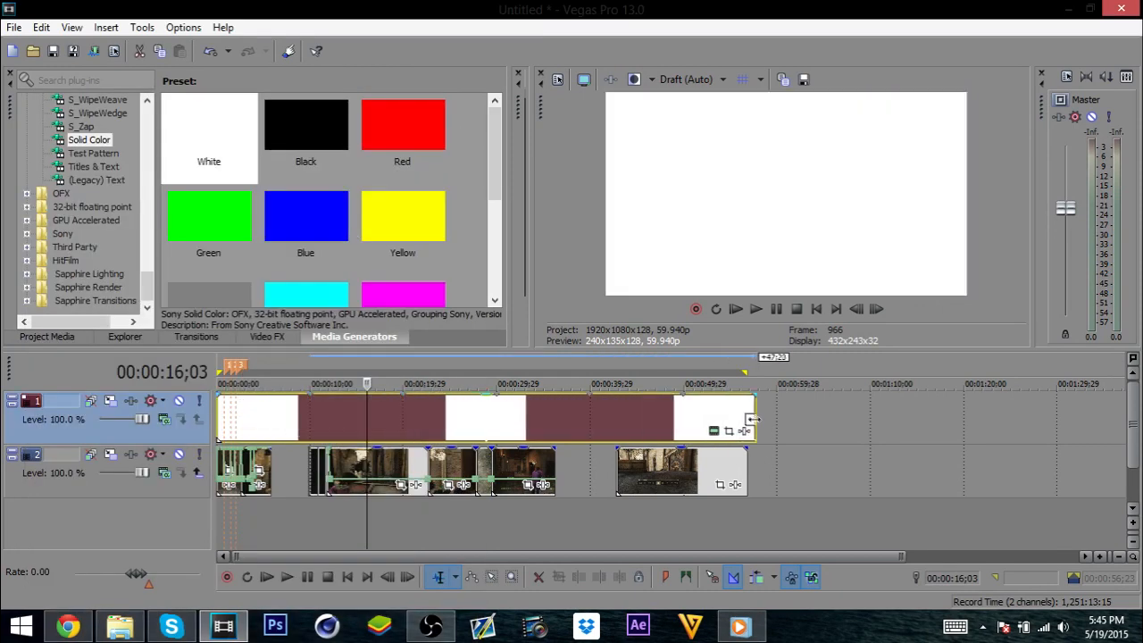
Step: Set the compositing mode of the white solid's track to Multiply (Mask)
left_click(430, 442)
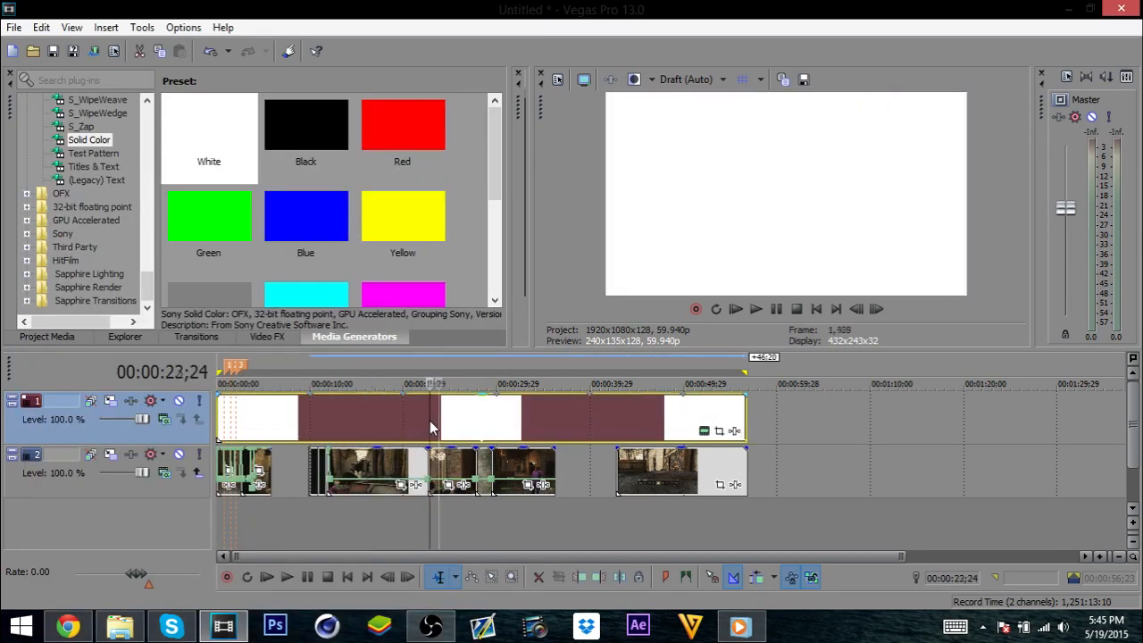
left_click(165, 418)
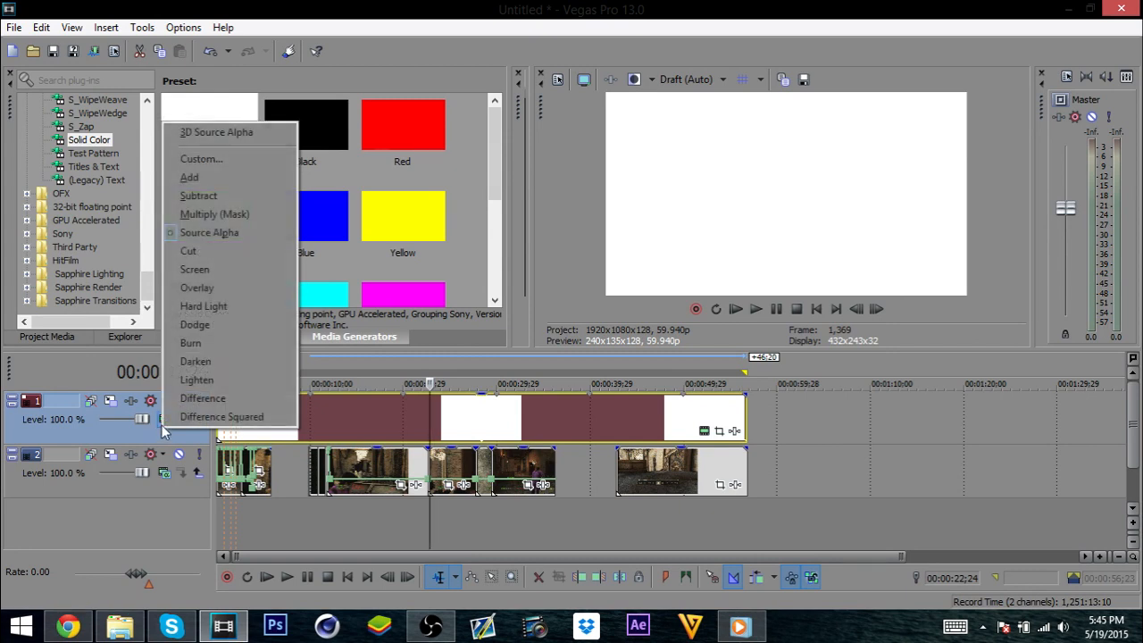
left_click(214, 214)
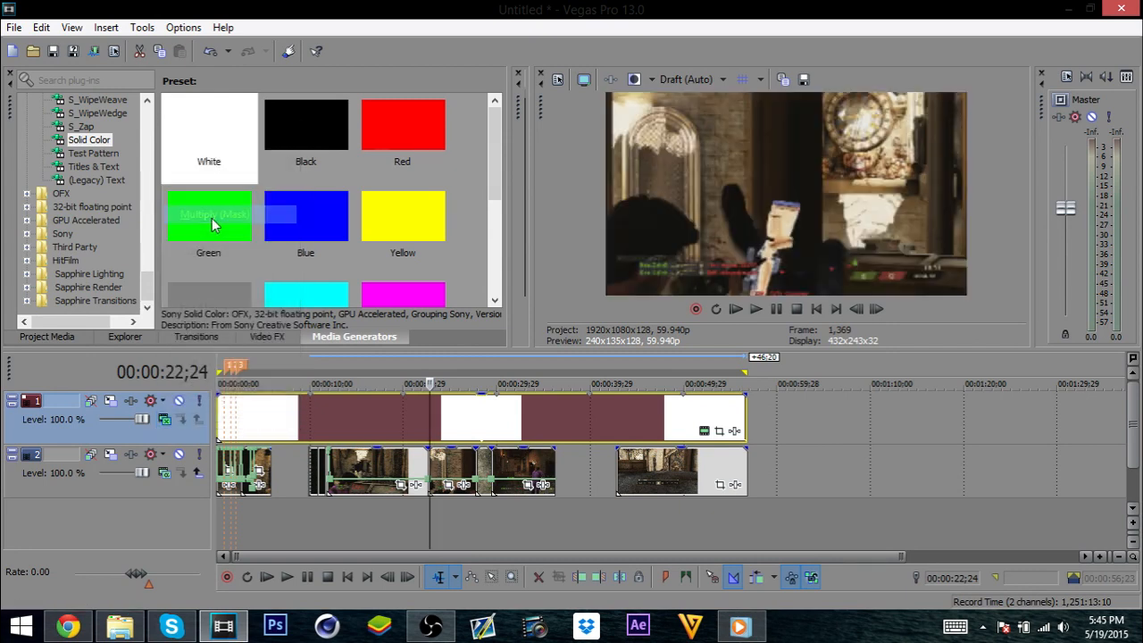
Step: Reduce the white solid's pan/crop height to 868.3 at full 1,920 width for letterbox bars, applied from the event's start
left_click(719, 430)
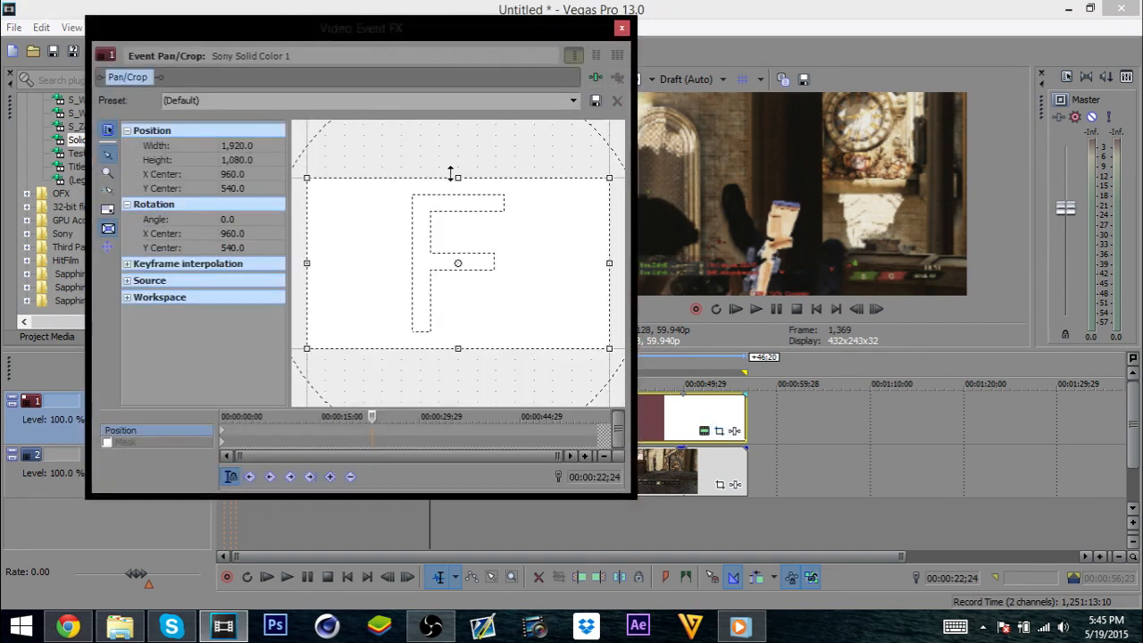
left_click(346, 417)
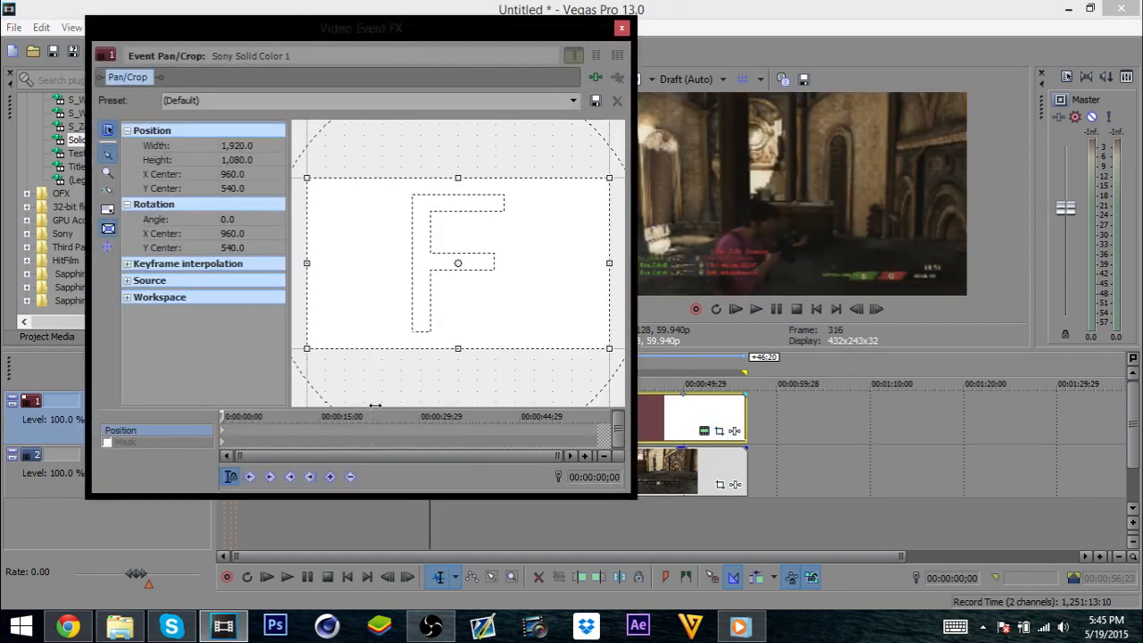
left_click_drag(460, 176, 460, 190)
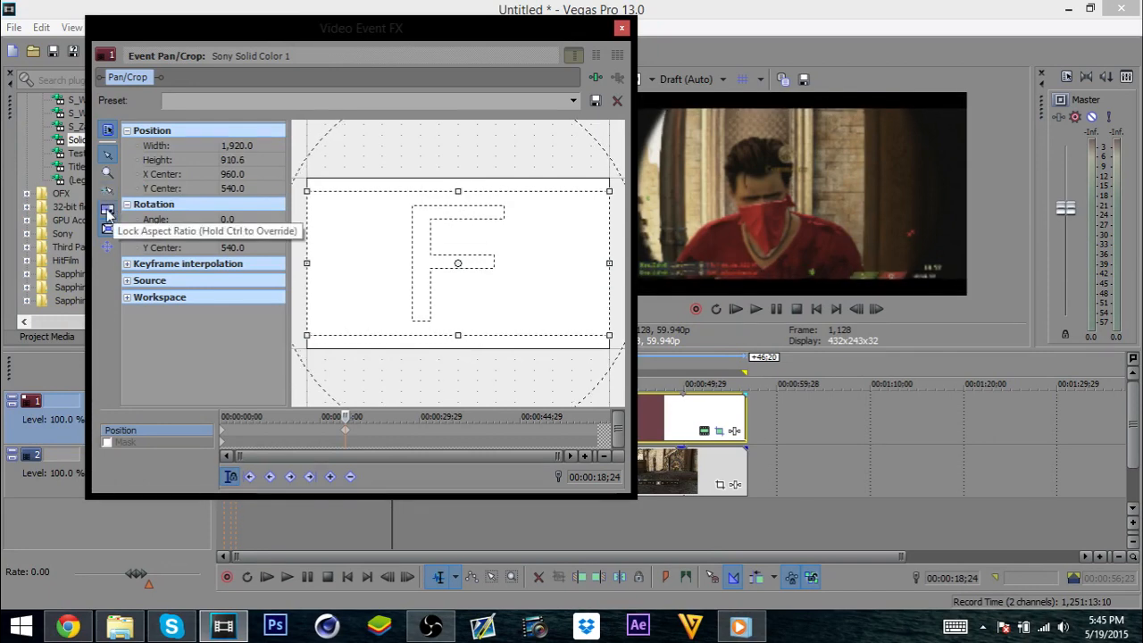
left_click(107, 213)
left_click_drag(455, 188, 457, 192)
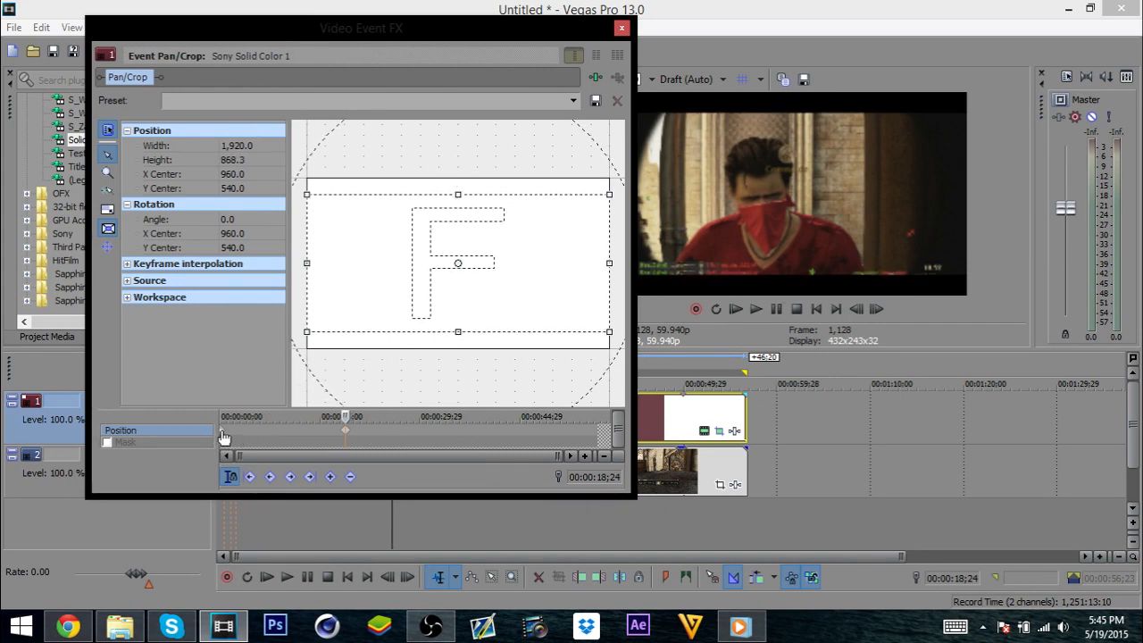
left_click(223, 436)
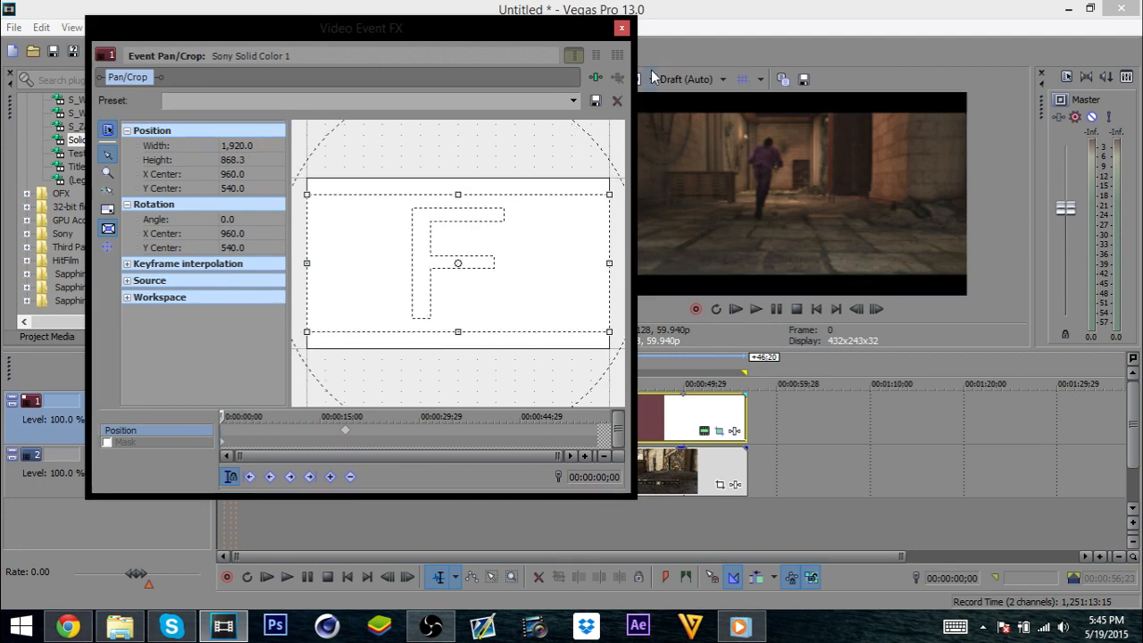
left_click(624, 27)
Step: Play the timeline from the start and view the letterbox bars at 00:00:13;10
key("space")
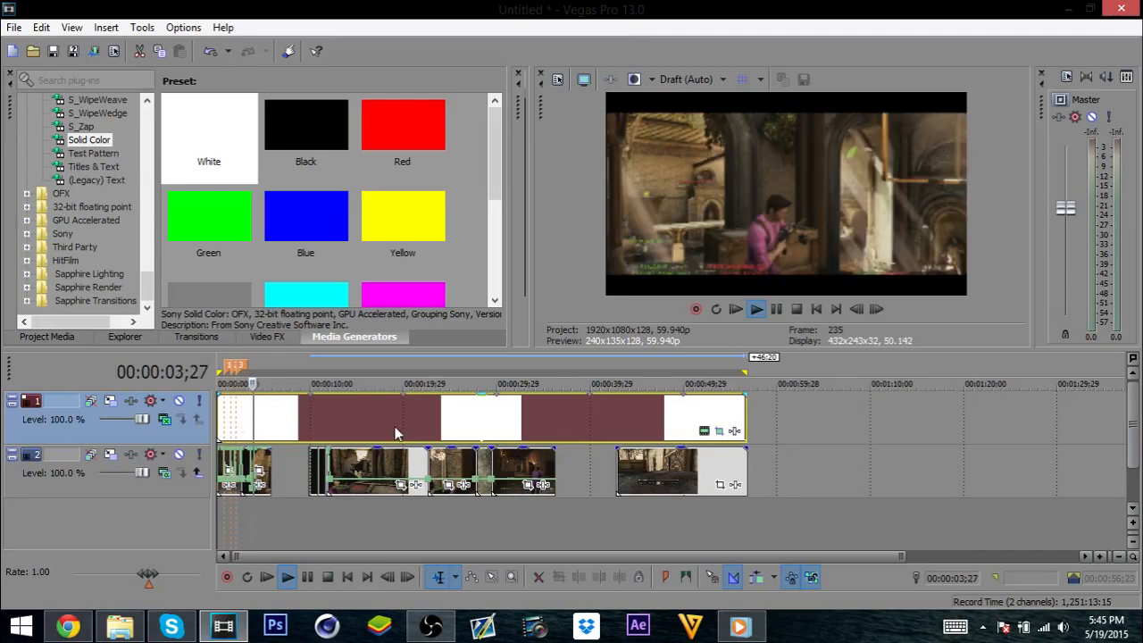
left_click(342, 454)
key("space")
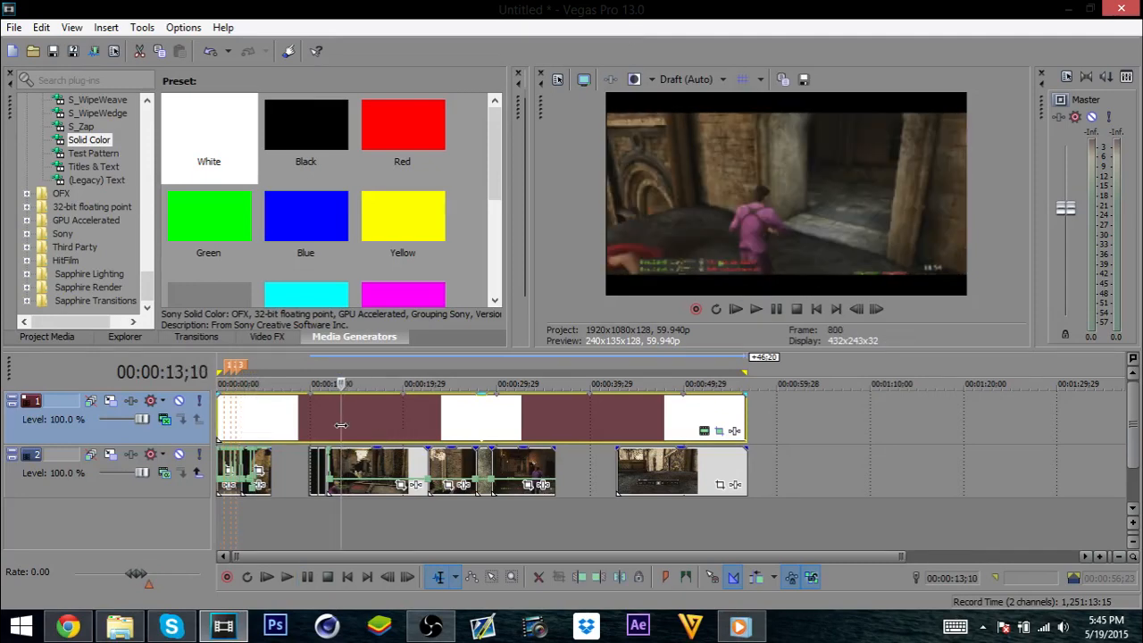
Step: Select the whole edit from 00:00:00;00 to 00:00:56;23 as the loop region
double_click(369, 490)
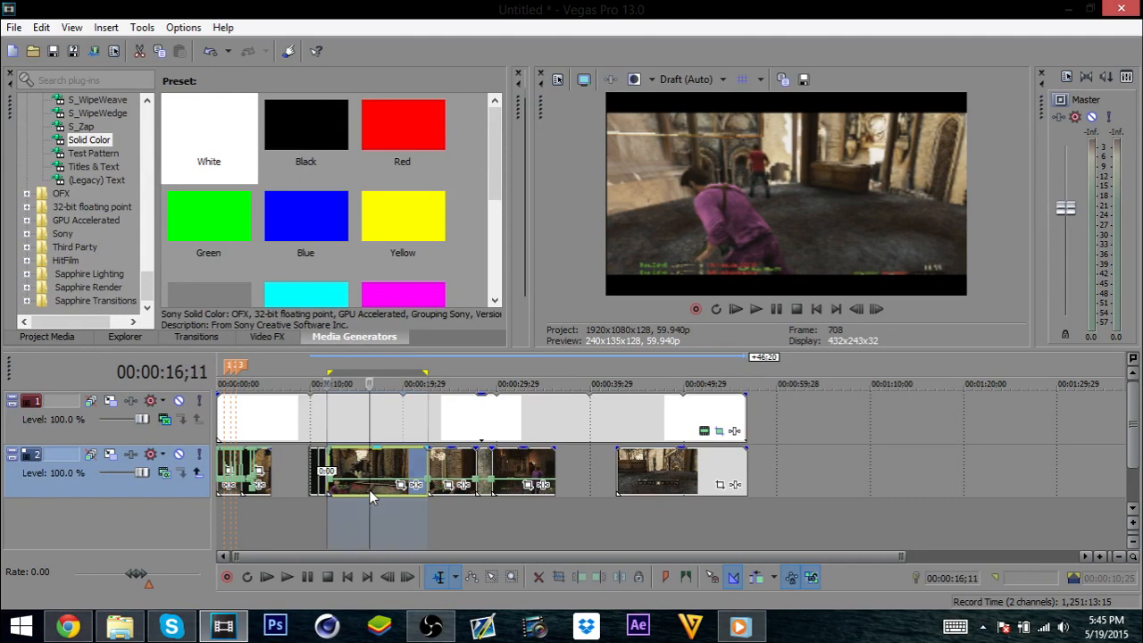
double_click(401, 540)
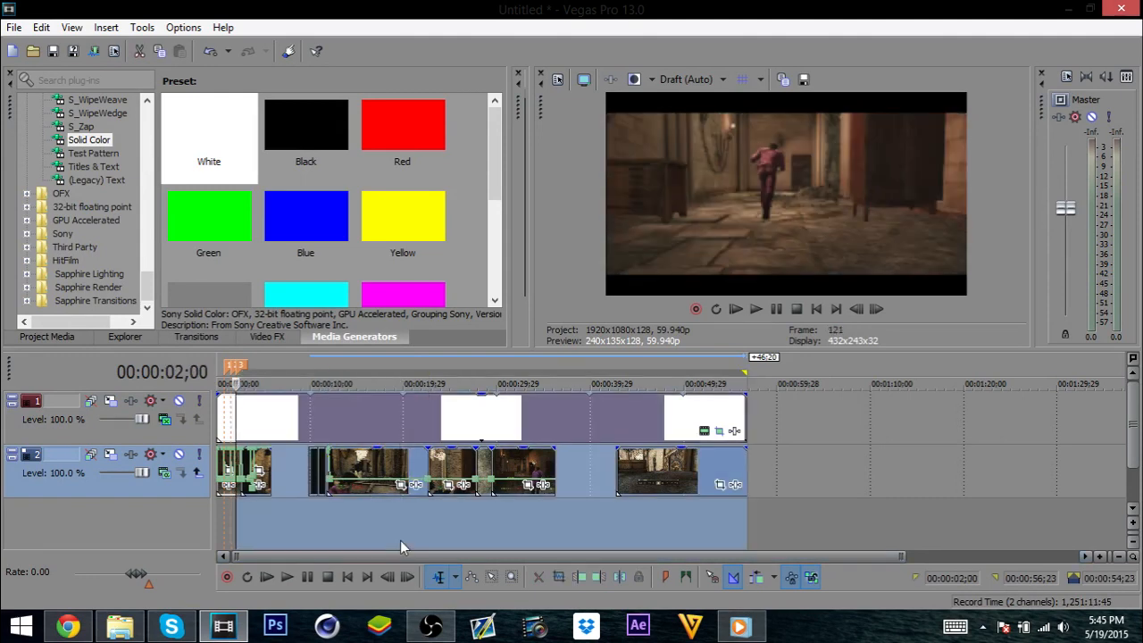
triple_click(401, 540)
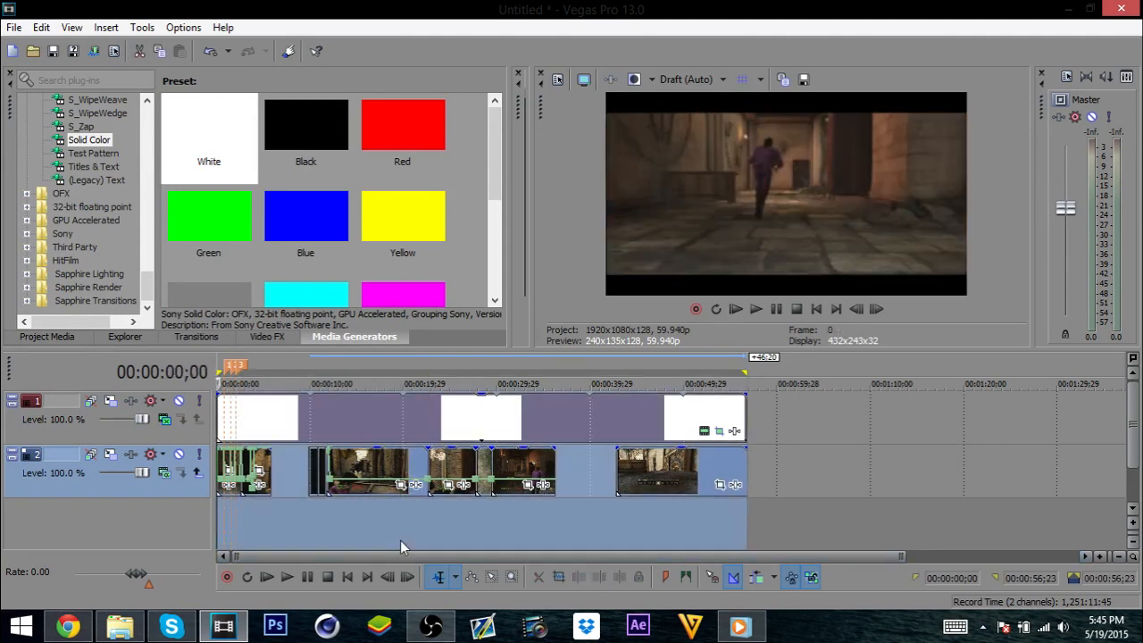
Step: Open the Render As settings and name the output file Boo
left_click(18, 28)
left_click(78, 154)
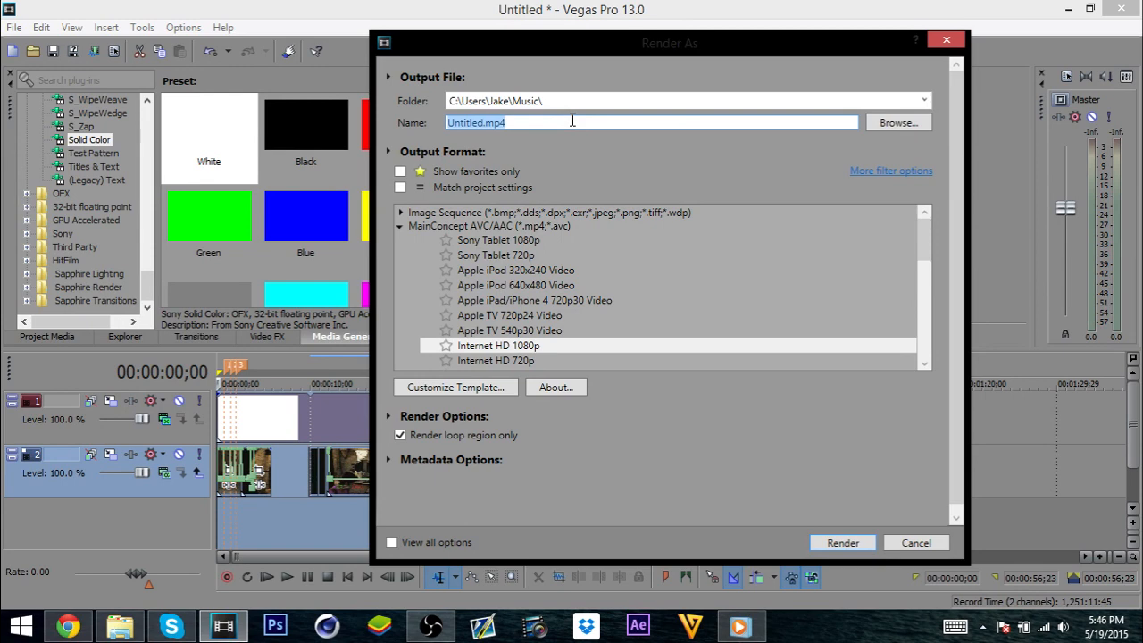
type("Boo")
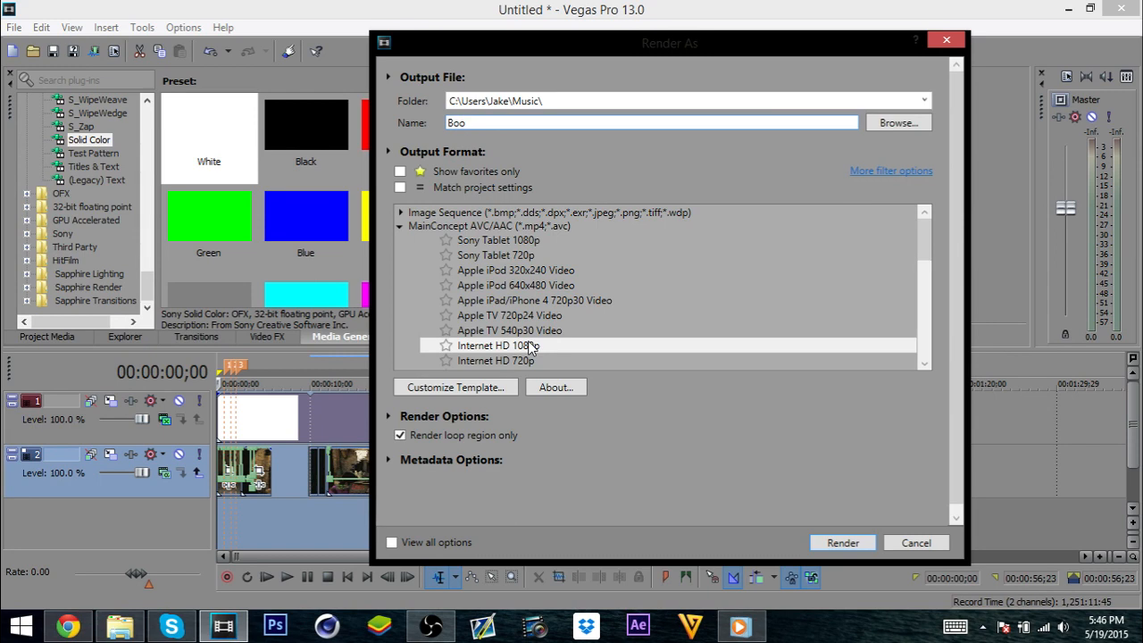
Step: Choose the Internet HD 1080p template under MainConcept AVC/AAC as the render format
left_click(530, 346)
left_click(403, 226)
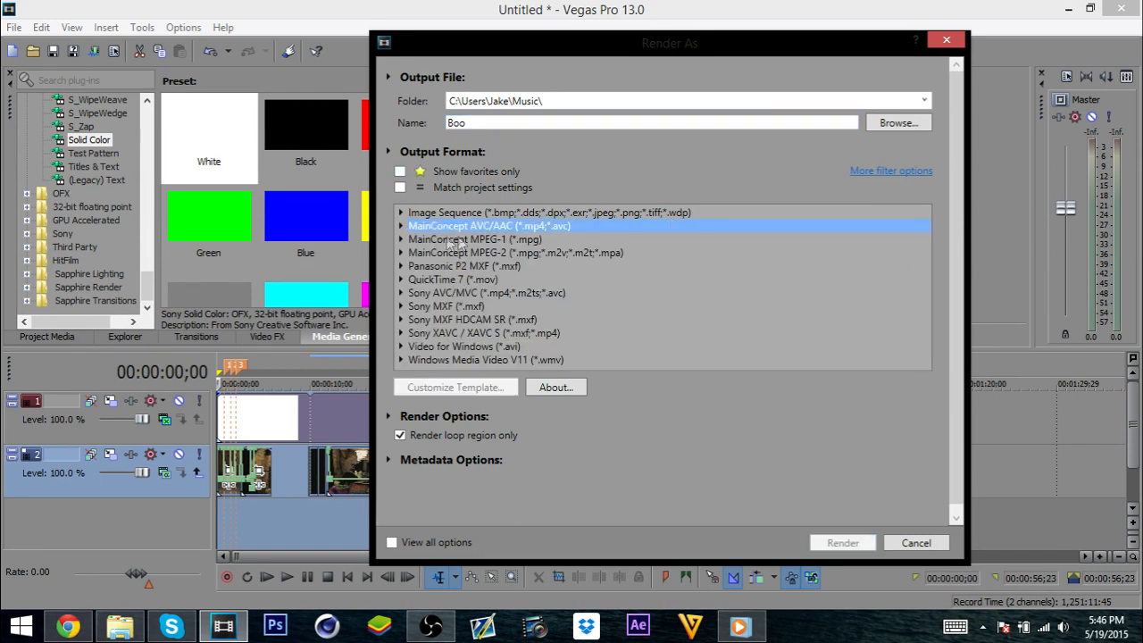
left_click(401, 227)
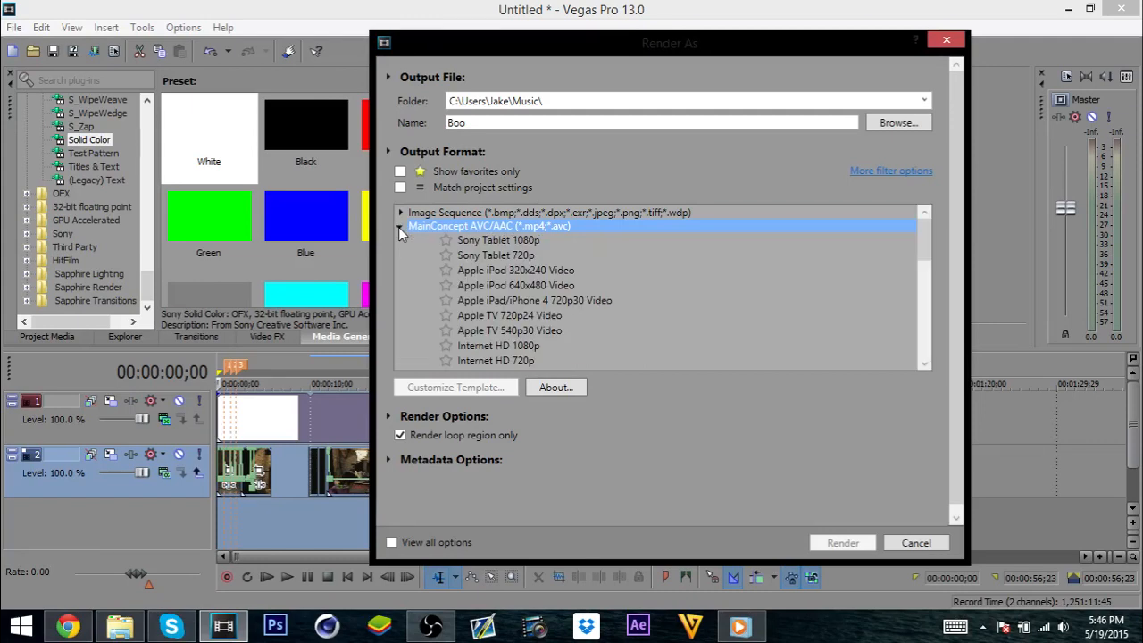
scroll(546, 300, "down", 3)
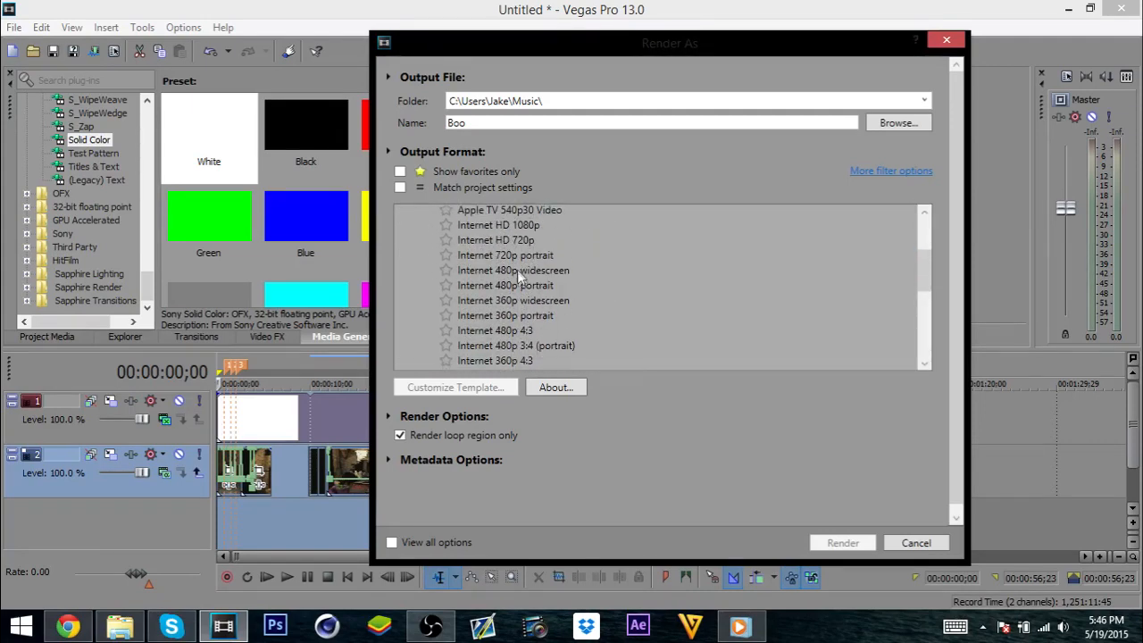
left_click(532, 227)
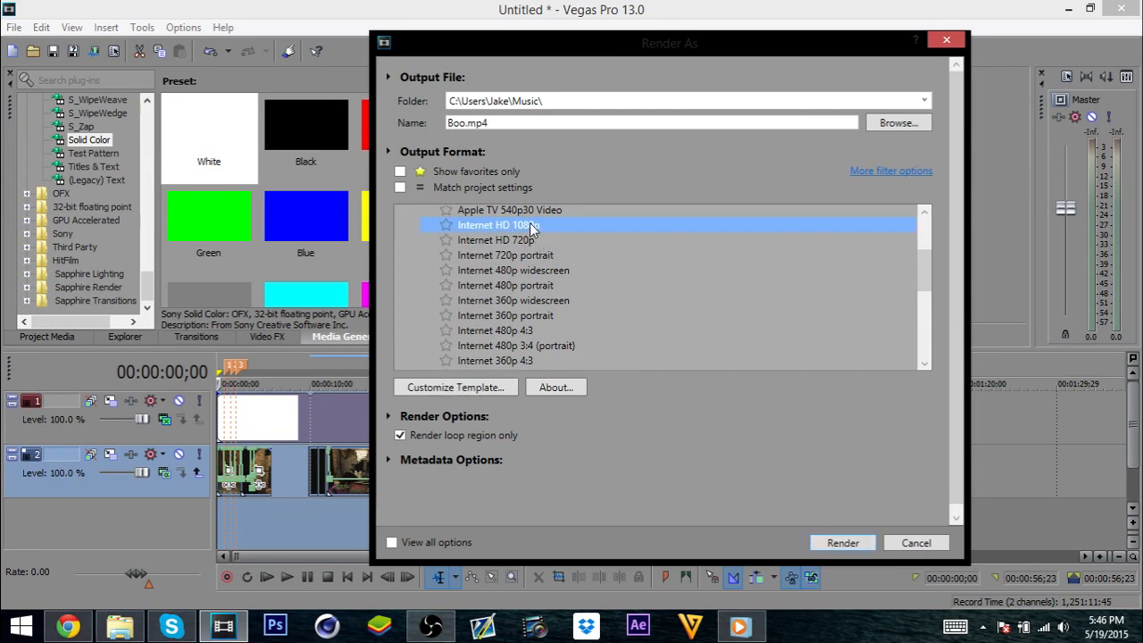
left_click(527, 242)
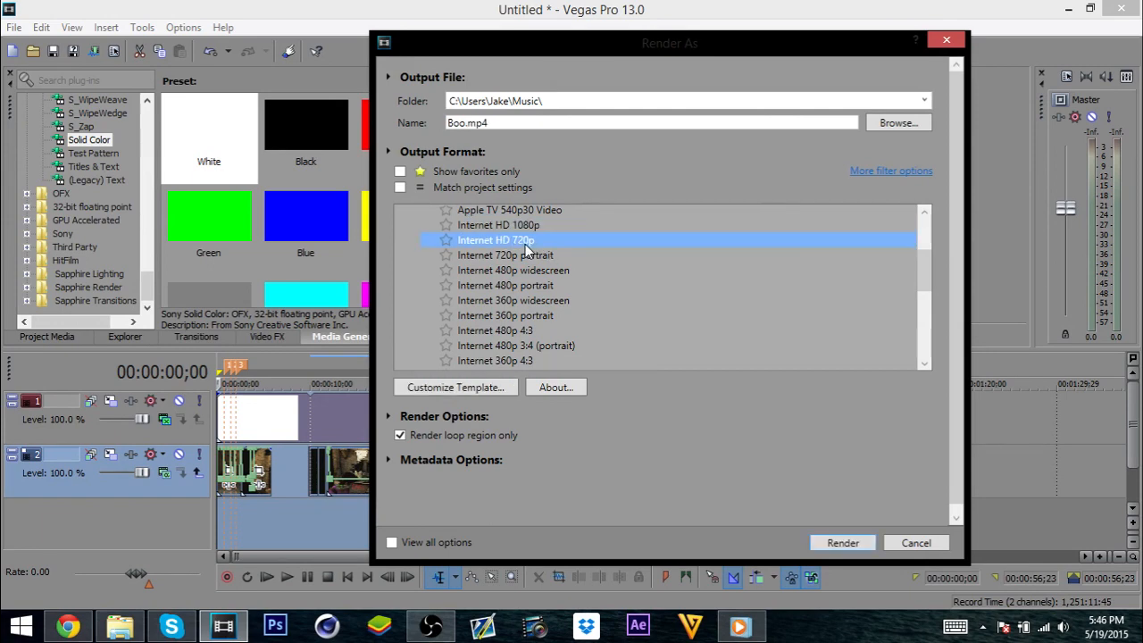
left_click(521, 227)
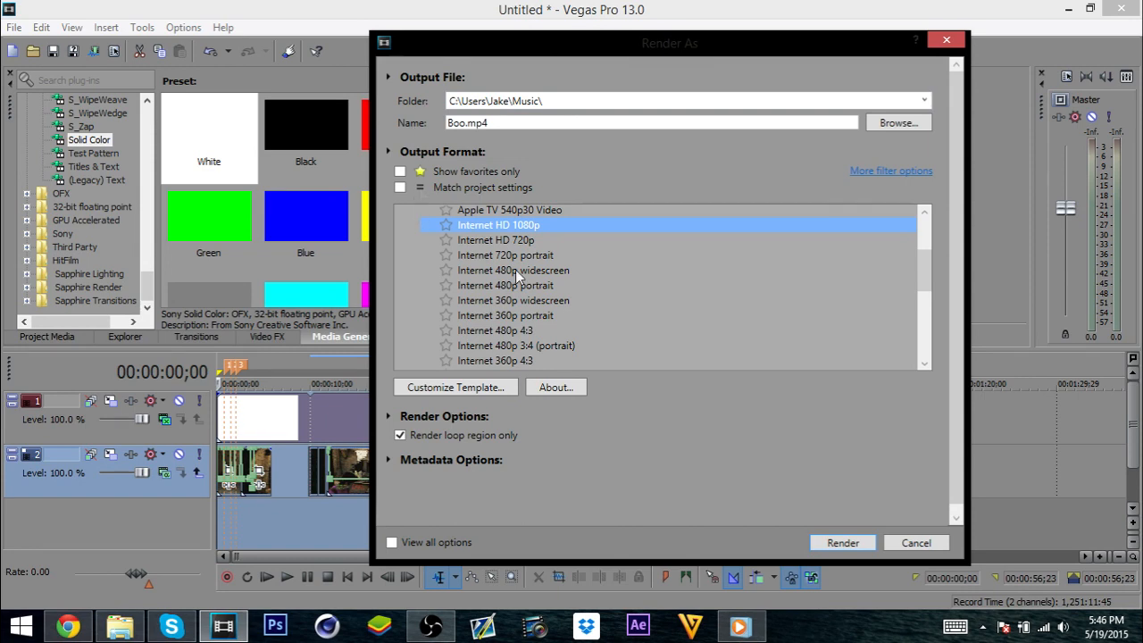
Step: Select the starred 60 fps template at the end of the MainConcept AVC/AAC list
scroll(515, 270, "down", 5)
scroll(515, 270, "up", 2)
left_click(471, 310)
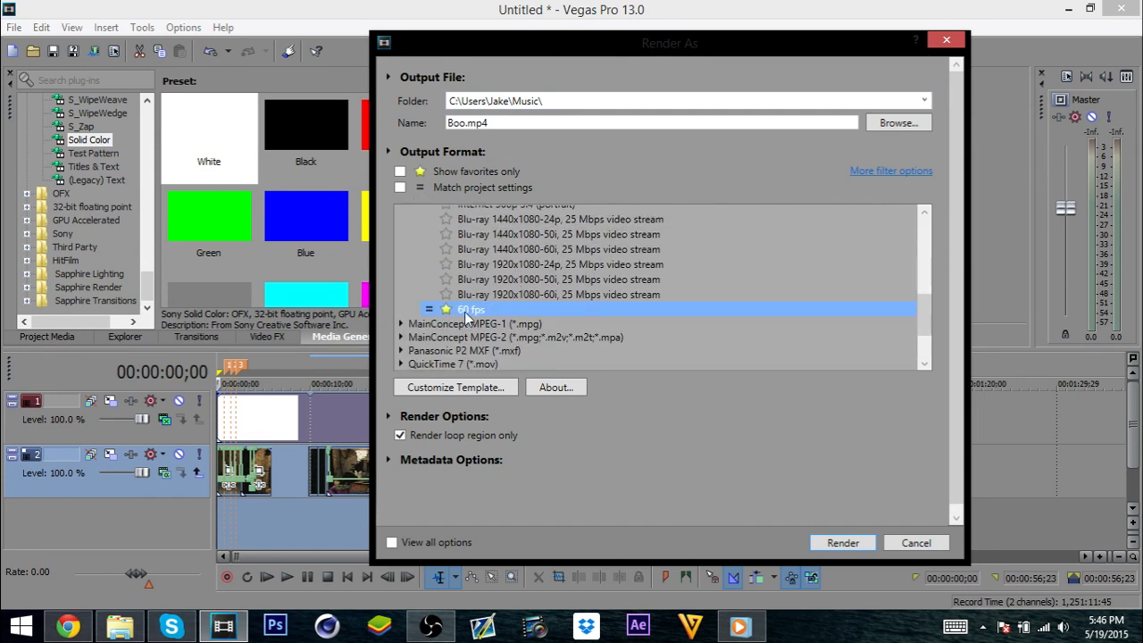
Step: Customize the Internet HD 1080p template under the name 60 fps with a frame rate of 59
scroll(512, 298, "up", 8)
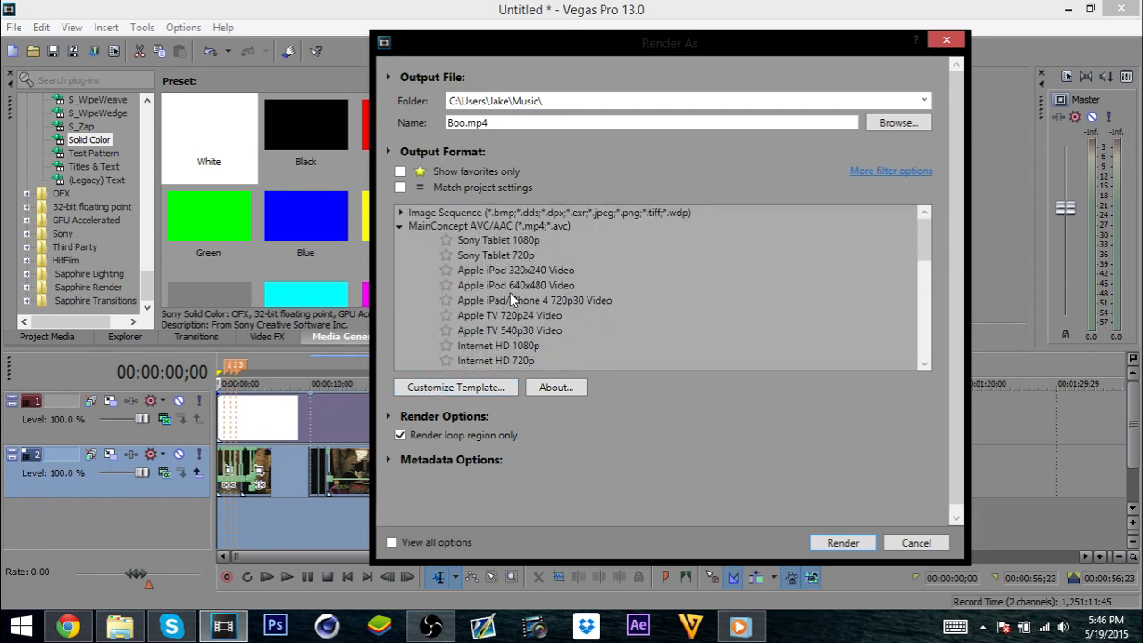
scroll(512, 298, "down", 2)
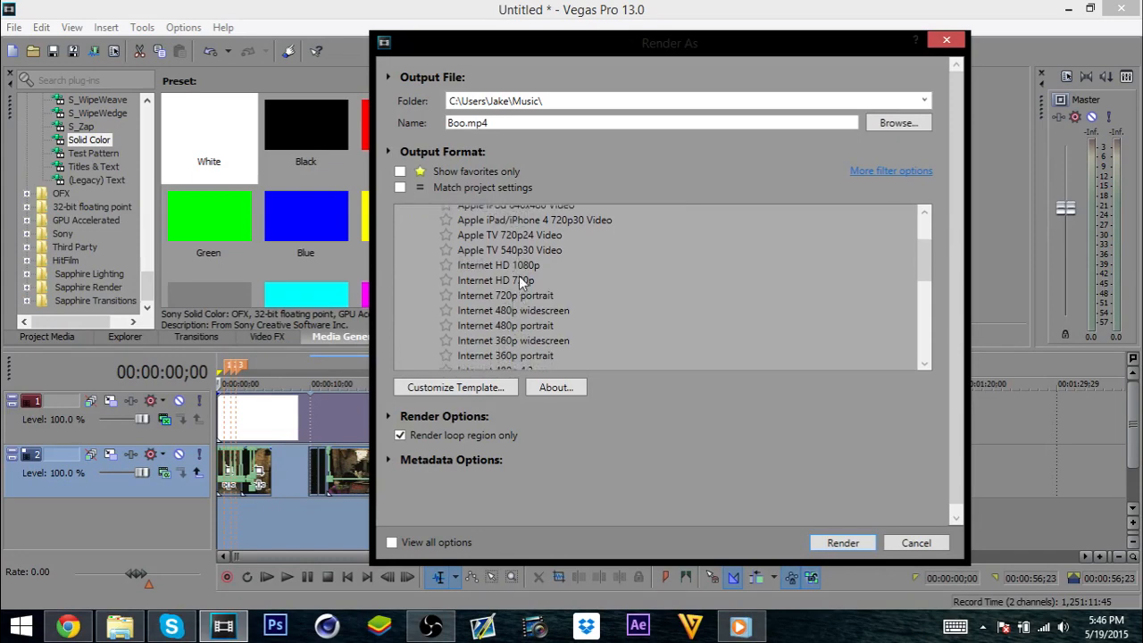
left_click(511, 265)
left_click(458, 387)
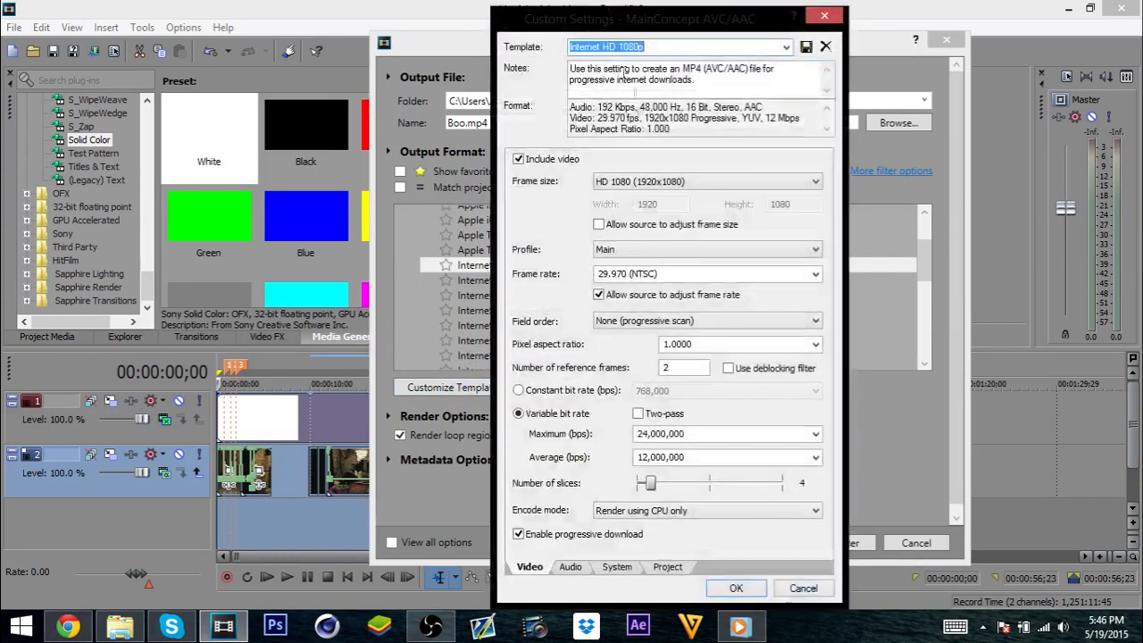
type("60 fps")
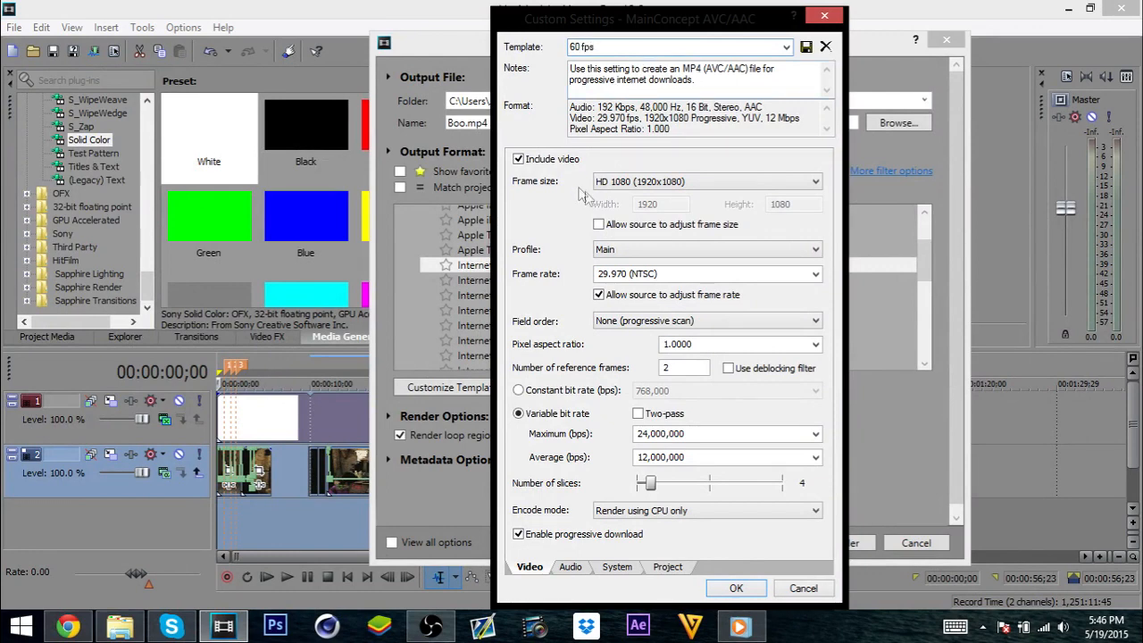
left_click(655, 273)
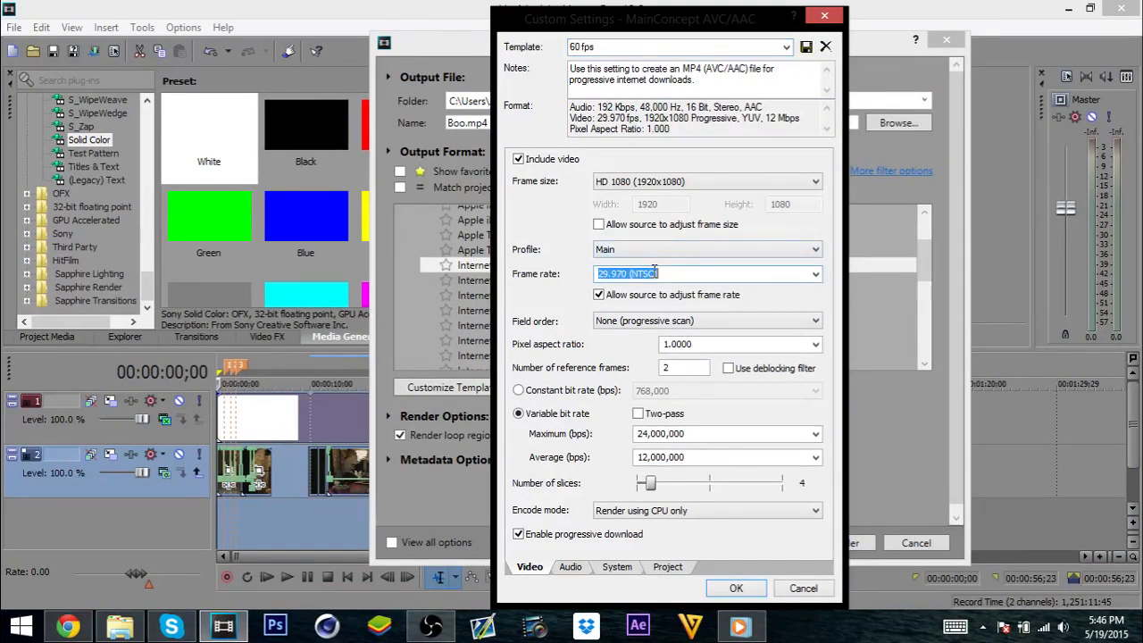
left_click(815, 273)
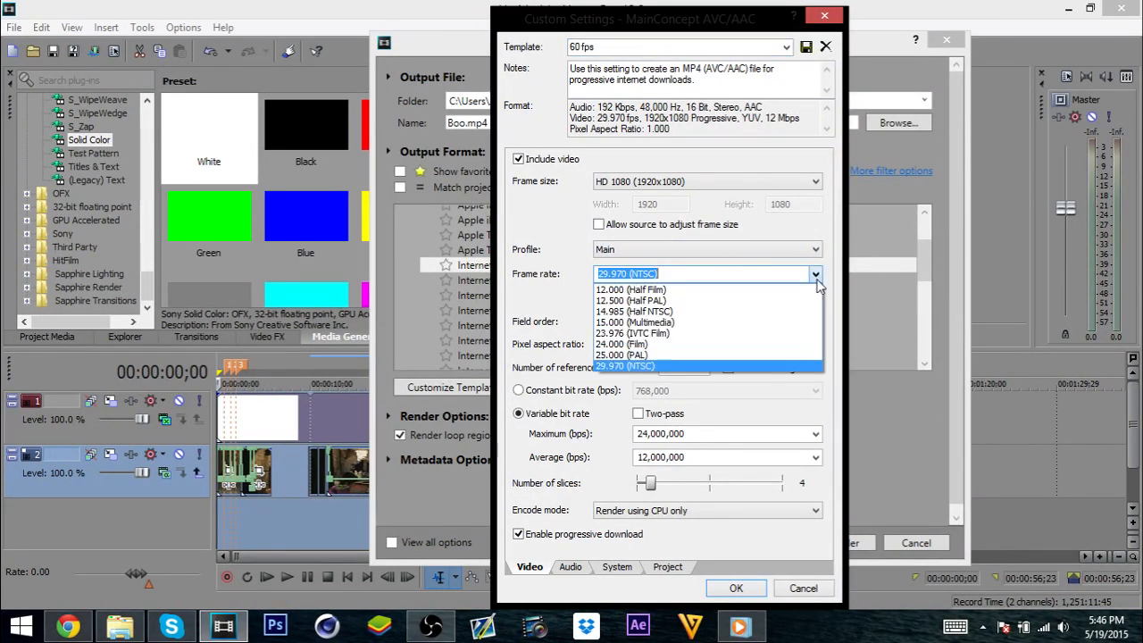
left_click(756, 273)
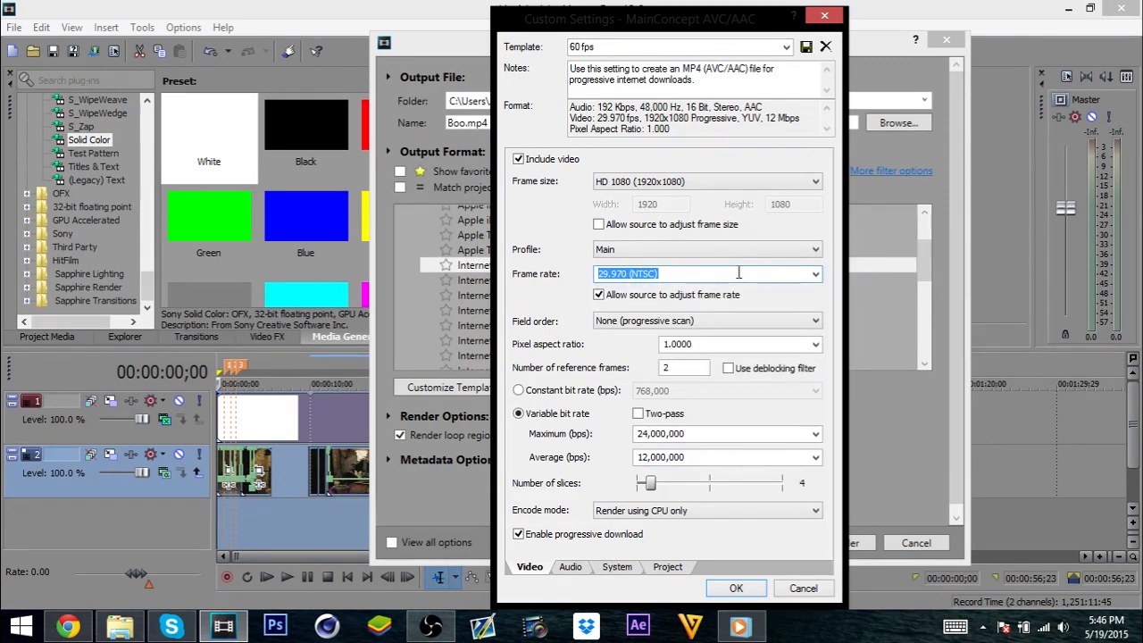
type("59")
key("Return")
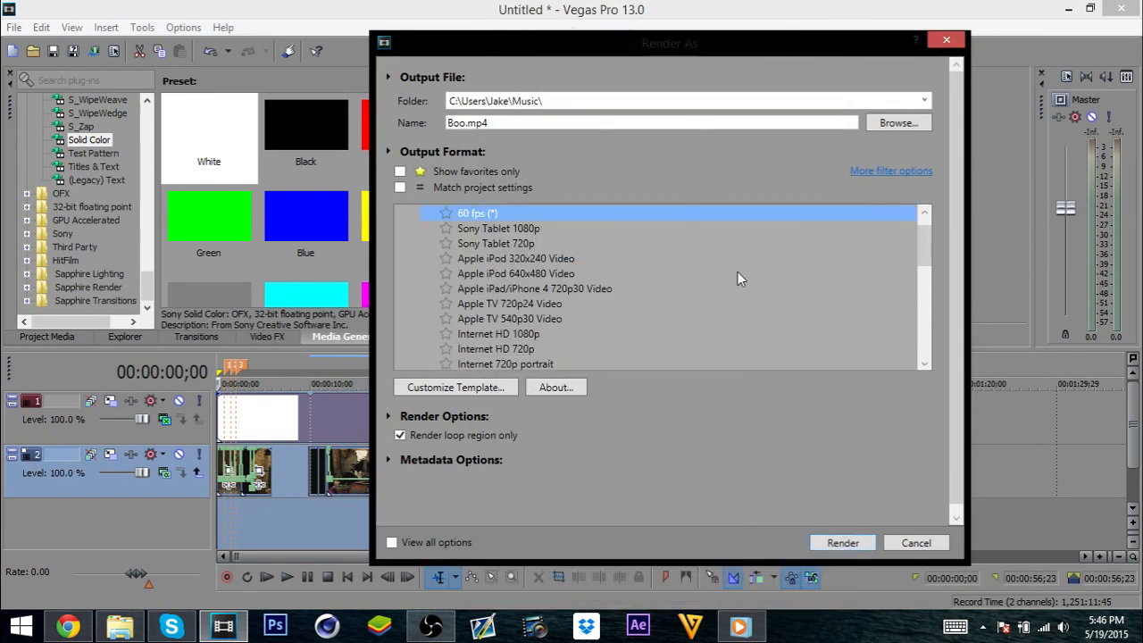
Step: Check the frame rate in the unsaved 60 fps template's custom settings and close them without changes
left_click(451, 389)
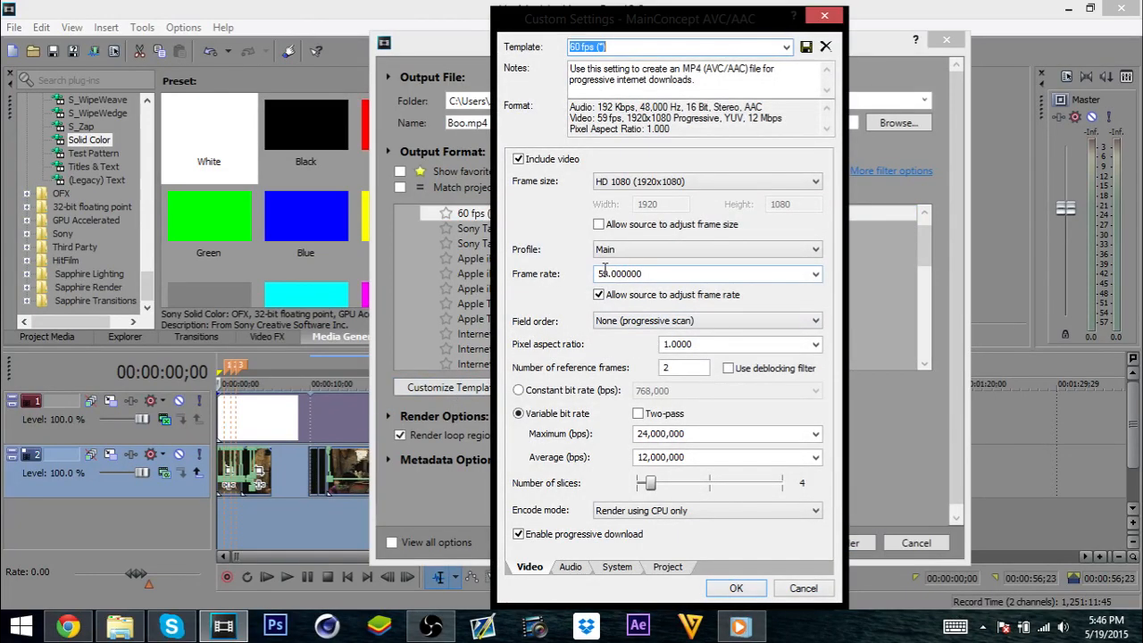
double_click(613, 273)
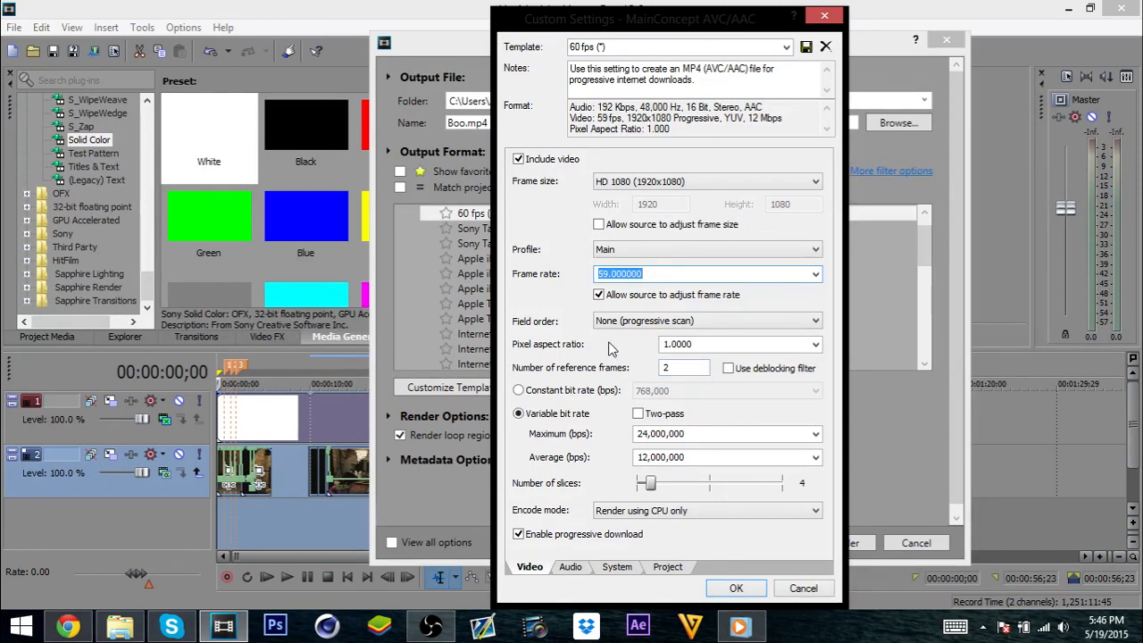
left_click(798, 587)
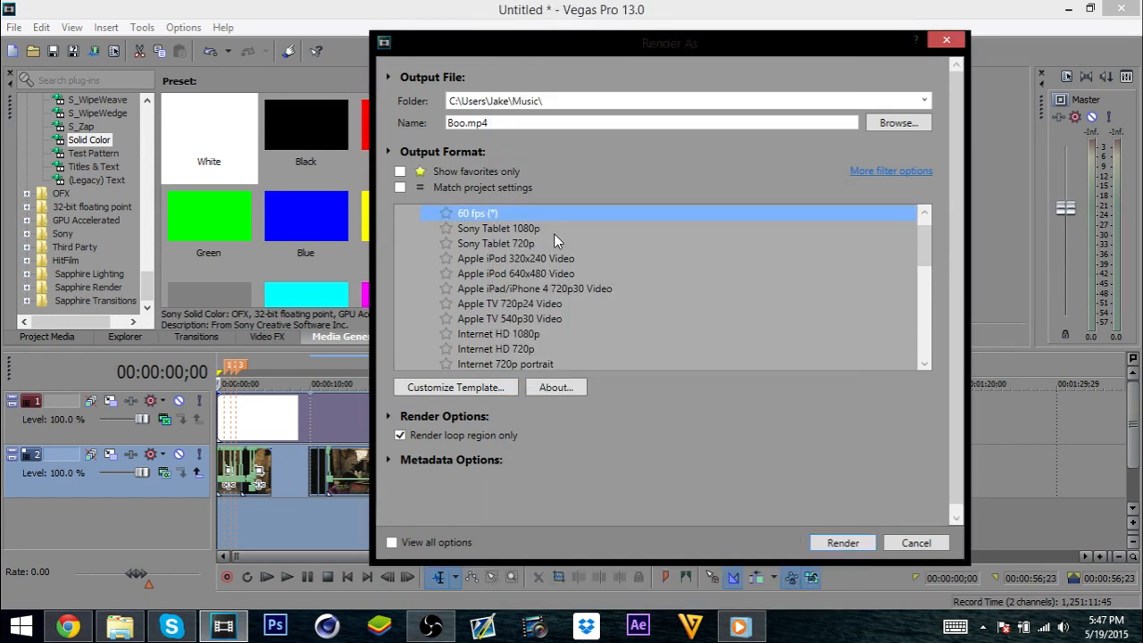
Step: Select the starred 60 fps template and open its custom settings, choosing the HD 1080 (1920x1080) frame size
left_click_drag(922, 243, 924, 328)
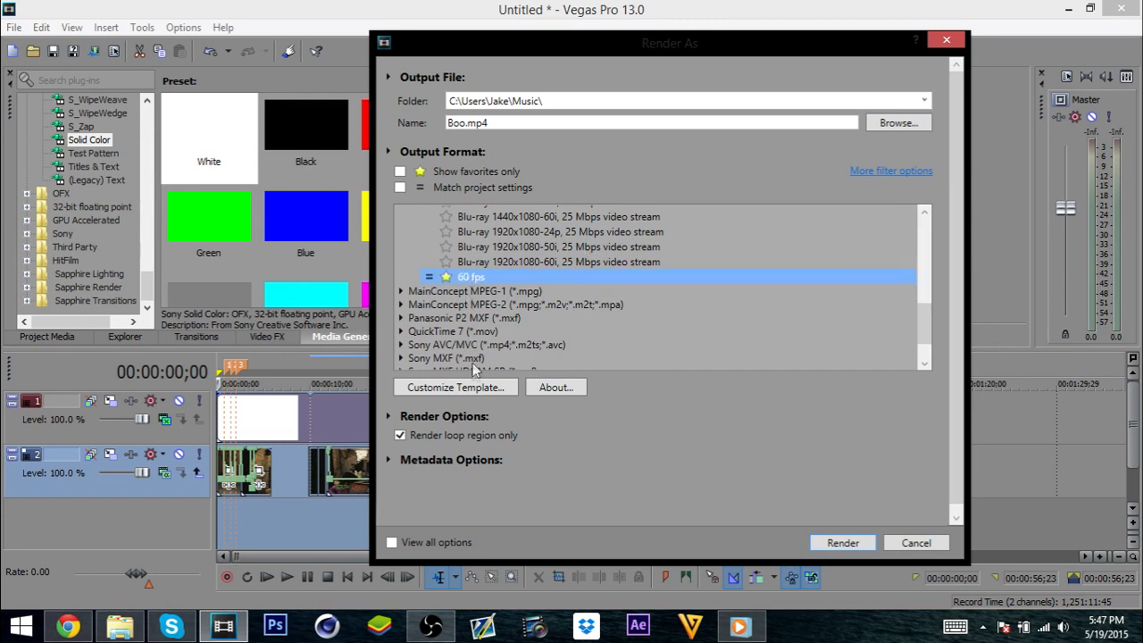
left_click(476, 386)
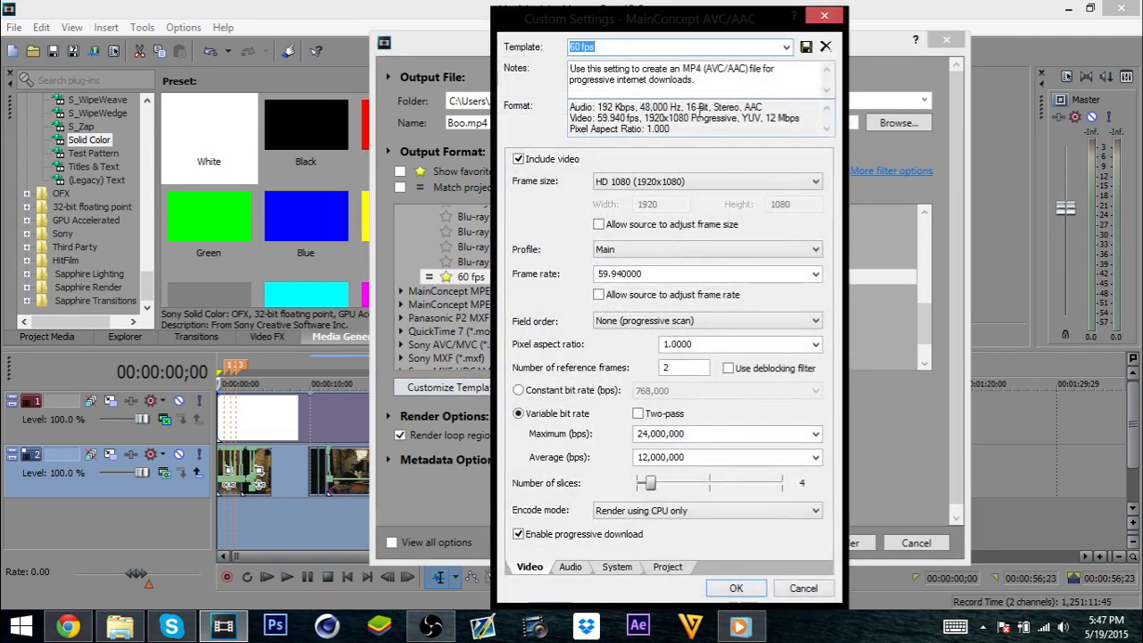
left_click(809, 181)
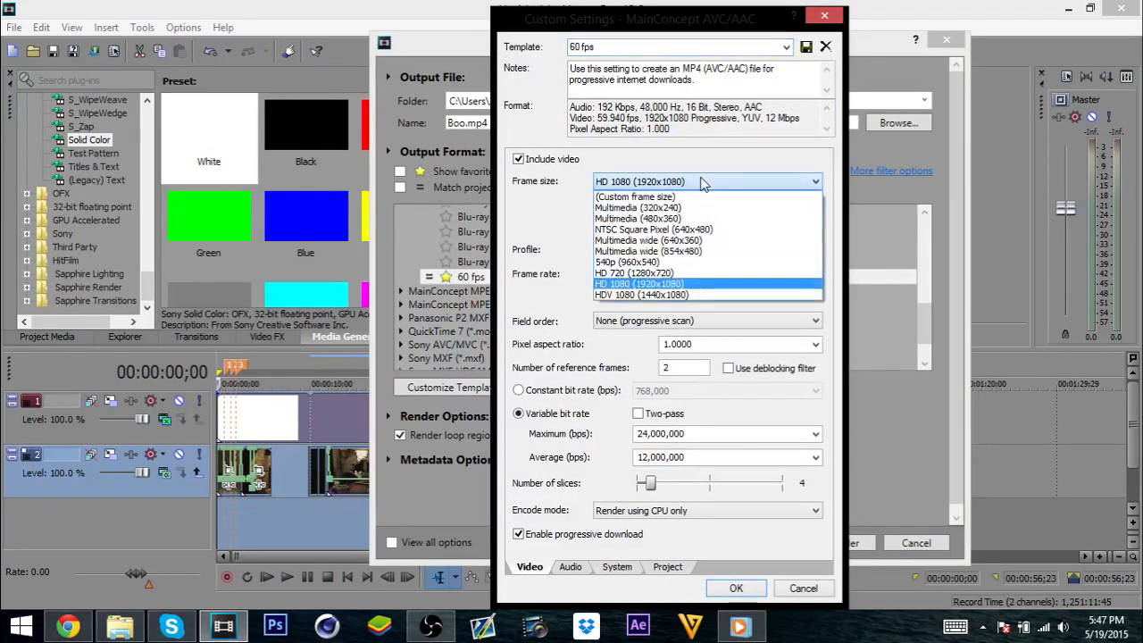
left_click(693, 286)
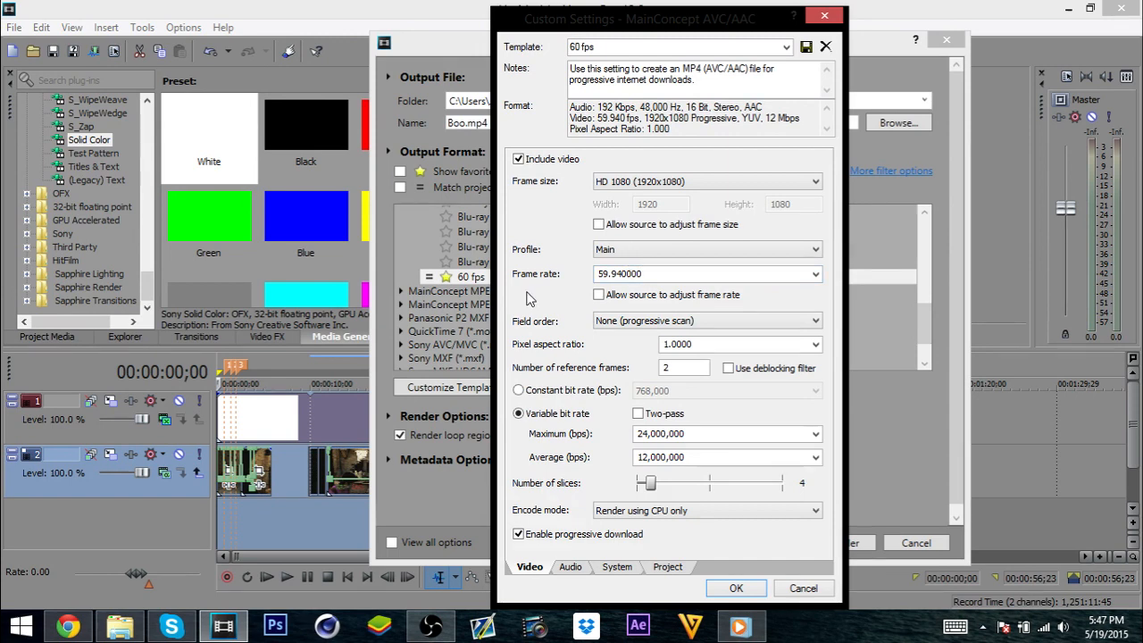
Step: Examine the 60 fps template's field order options, pixel aspect ratio, number of reference frames and template name
left_click(640, 322)
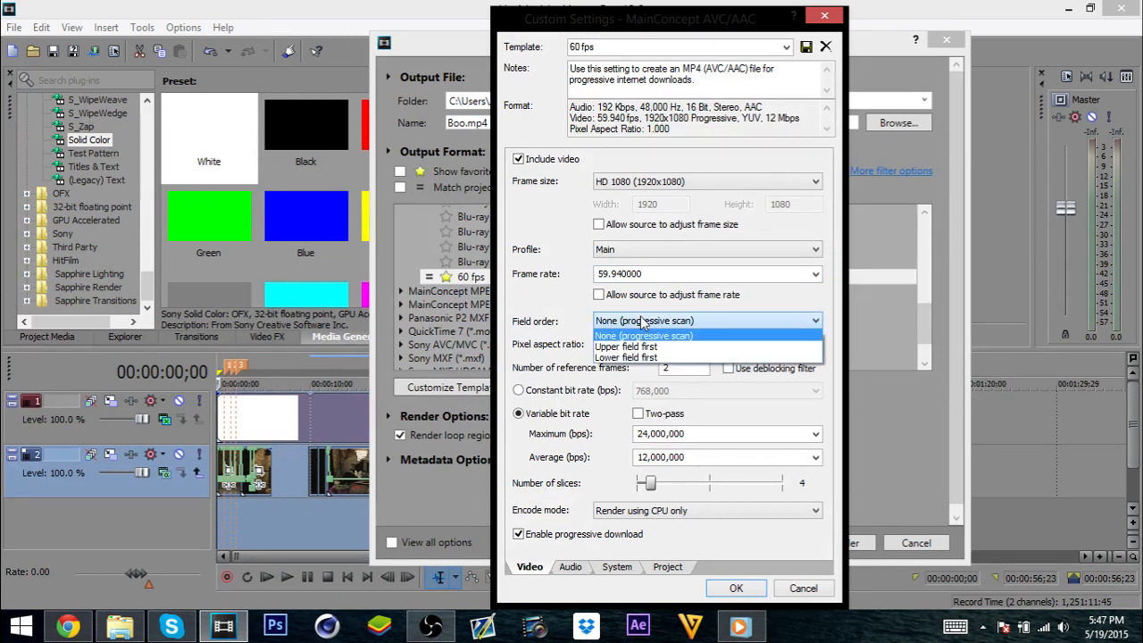
left_click(643, 323)
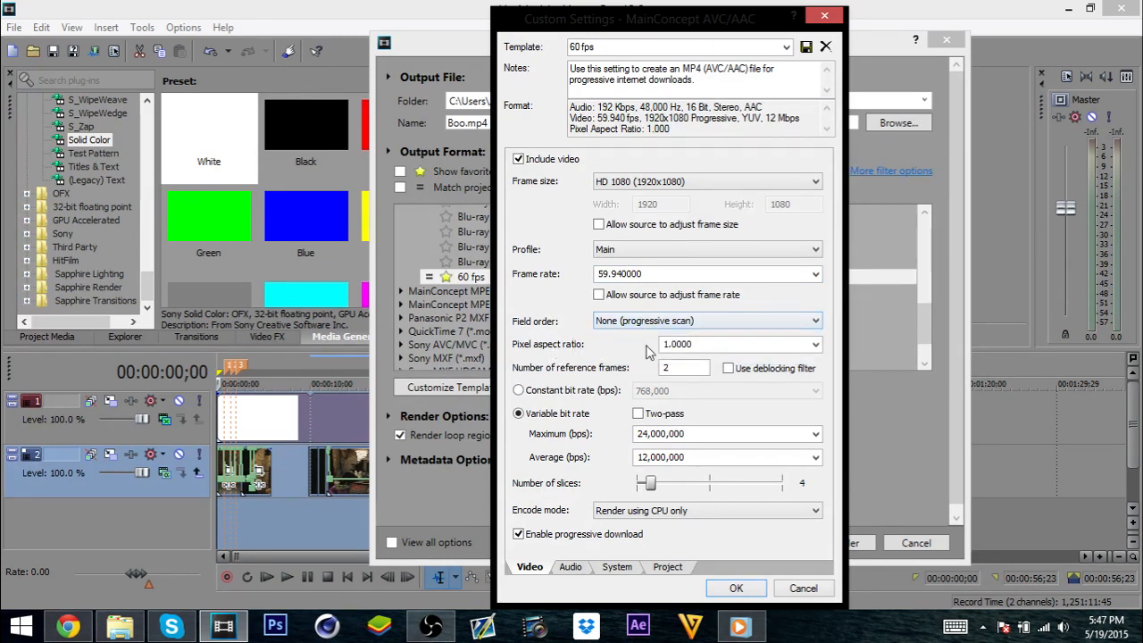
left_click(699, 343)
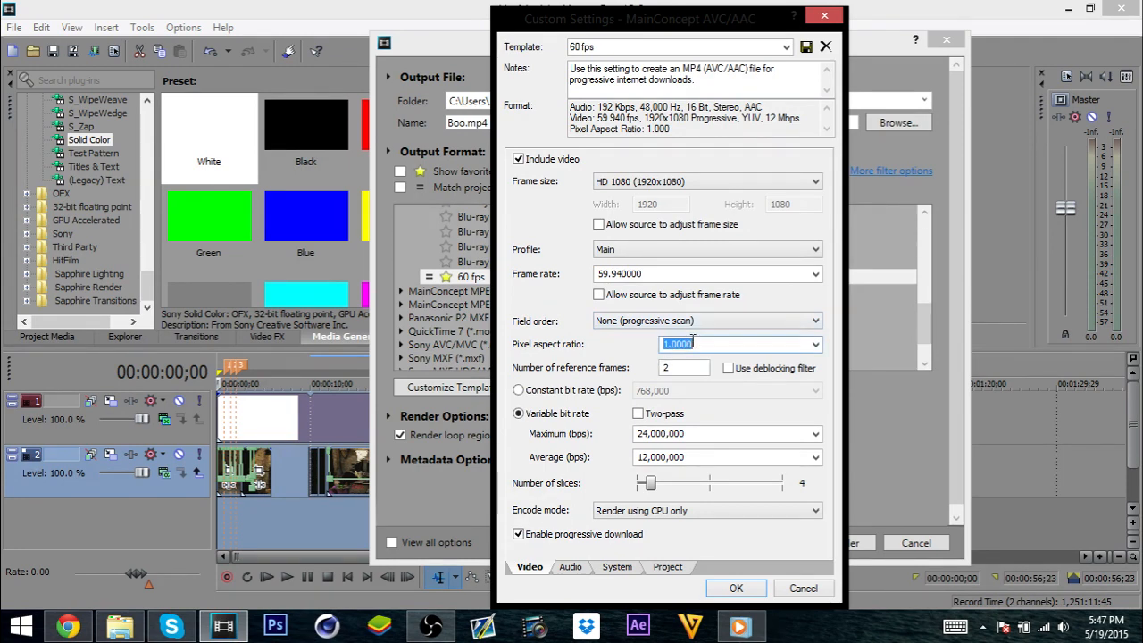
left_click(680, 368)
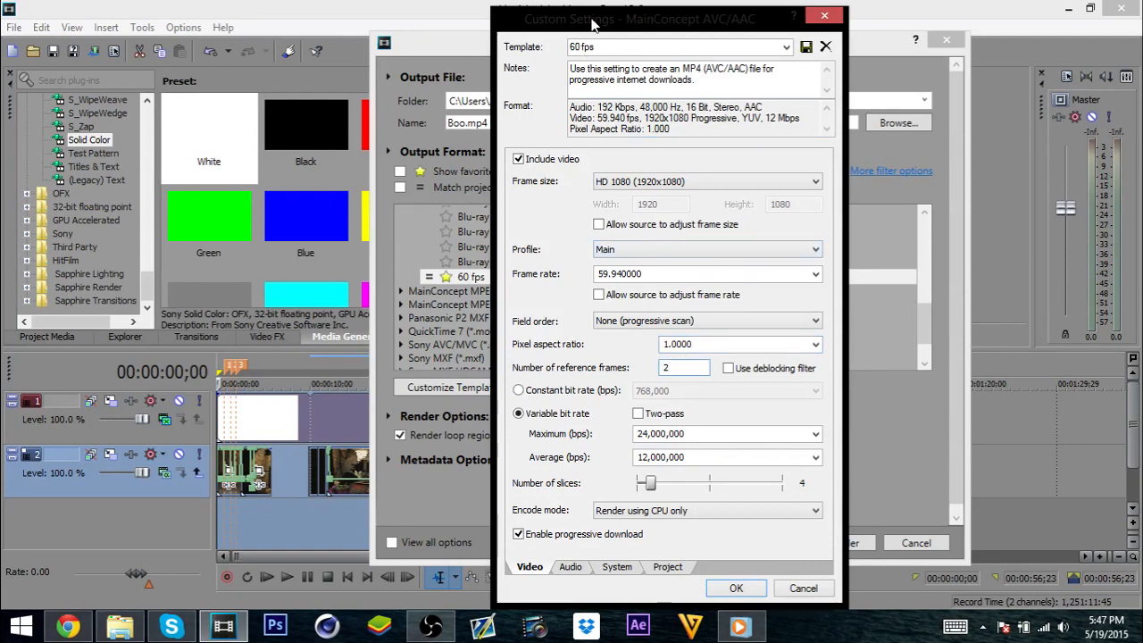
left_click(620, 44)
double_click(621, 44)
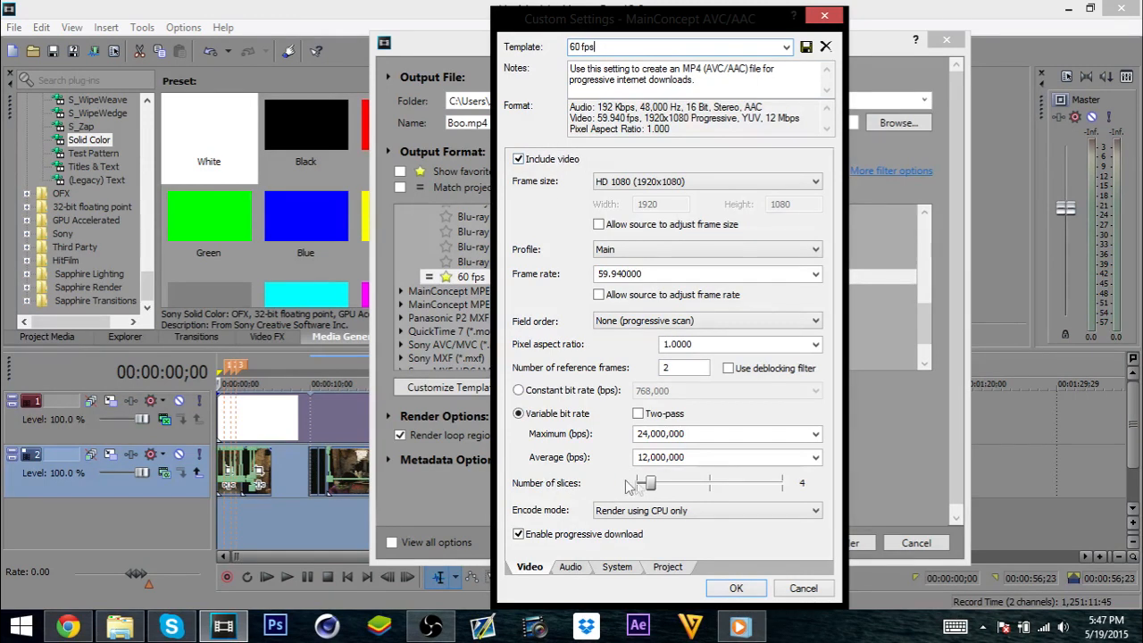
Step: Look through the encode mode options and choose Render using CPU only
left_click(639, 513)
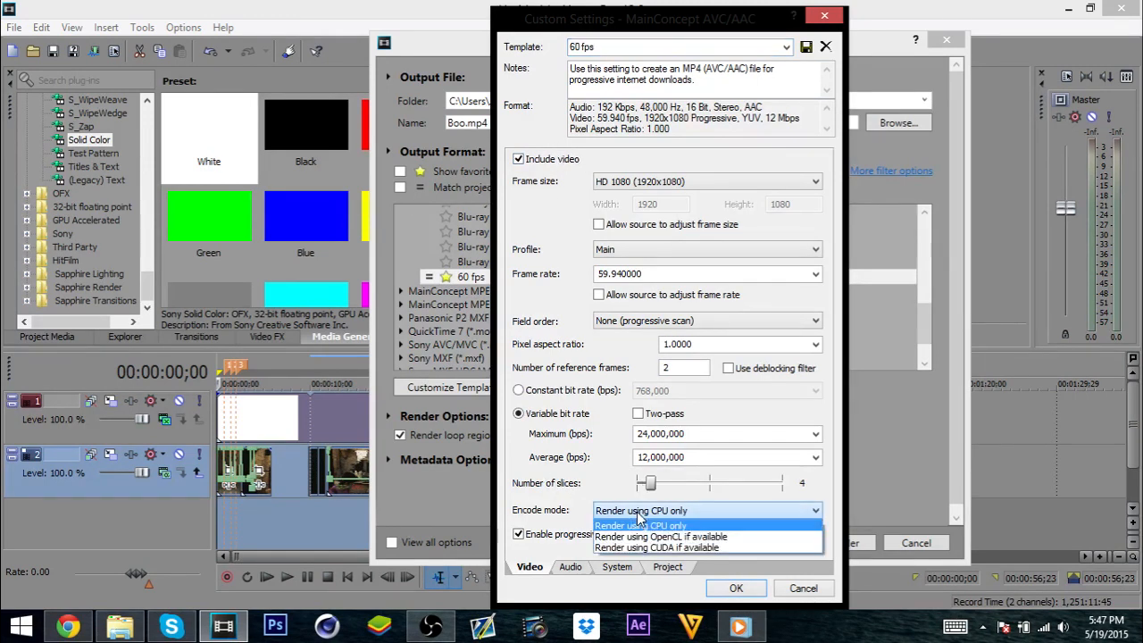
left_click(638, 516)
left_click(639, 516)
left_click(638, 513)
left_click(638, 514)
left_click(666, 526)
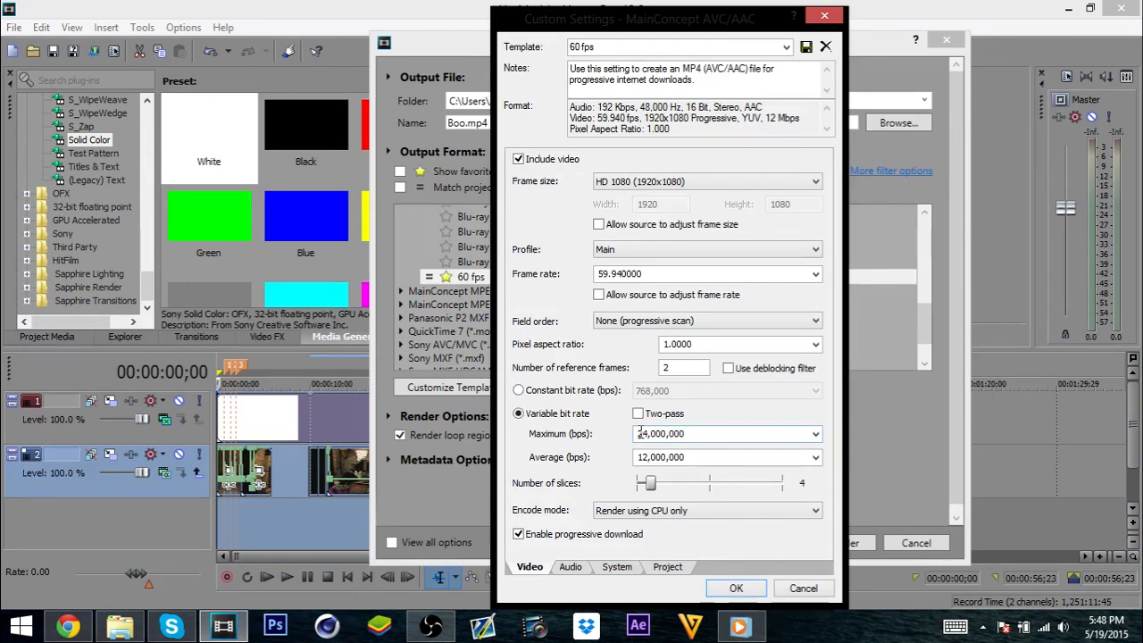
Step: Check the maximum and average variable bit rates and the progressive download option
left_click_drag(637, 433, 705, 434)
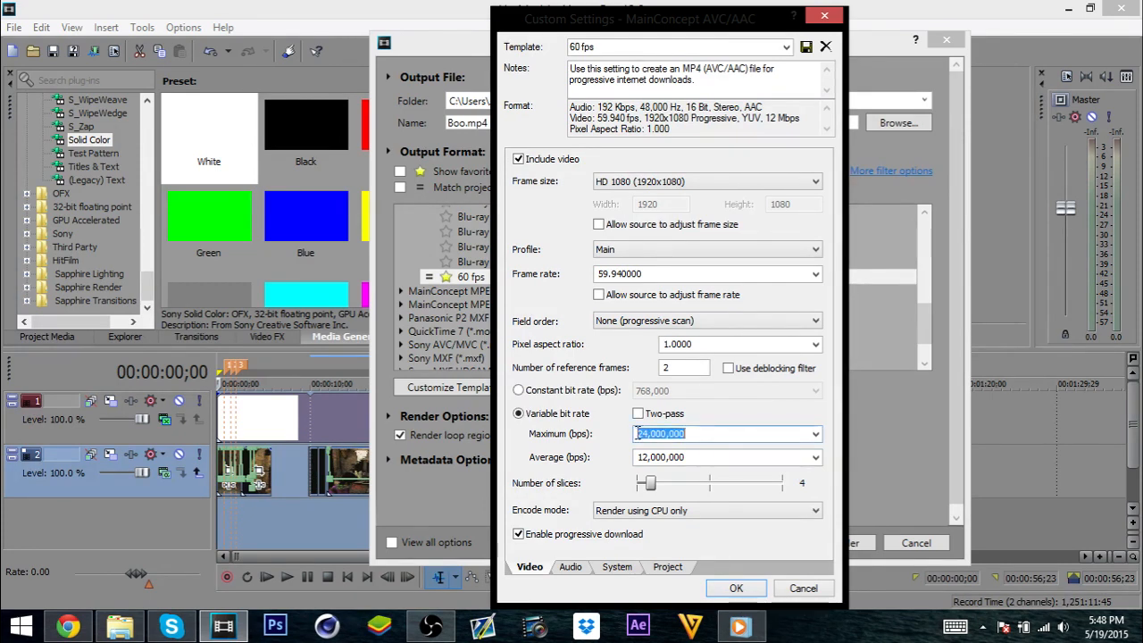
left_click(717, 430)
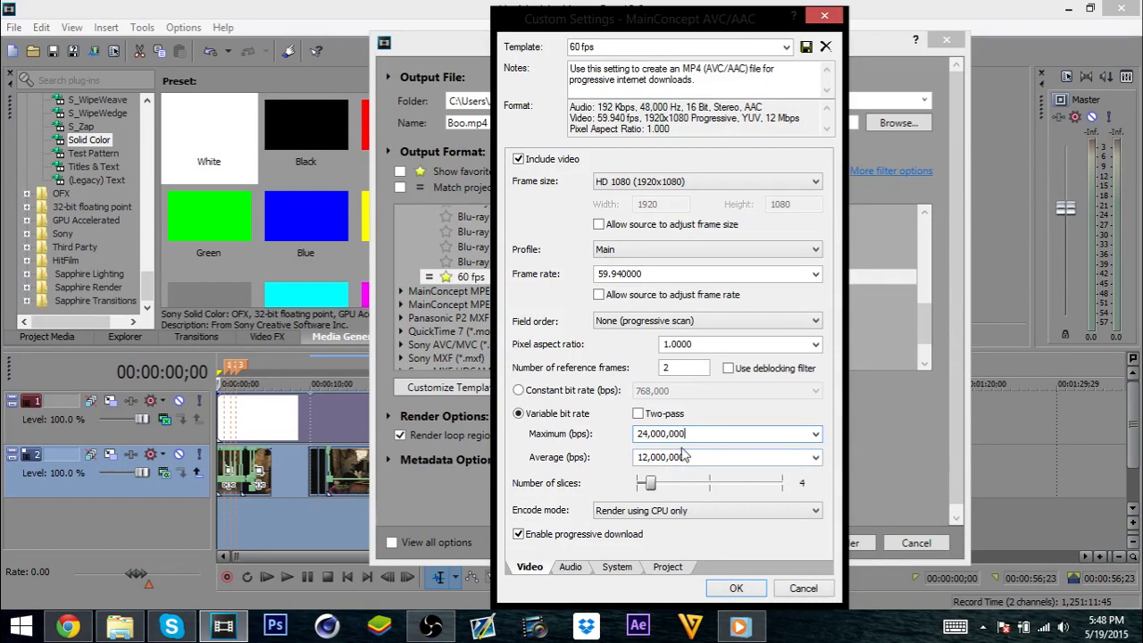
double_click(683, 457)
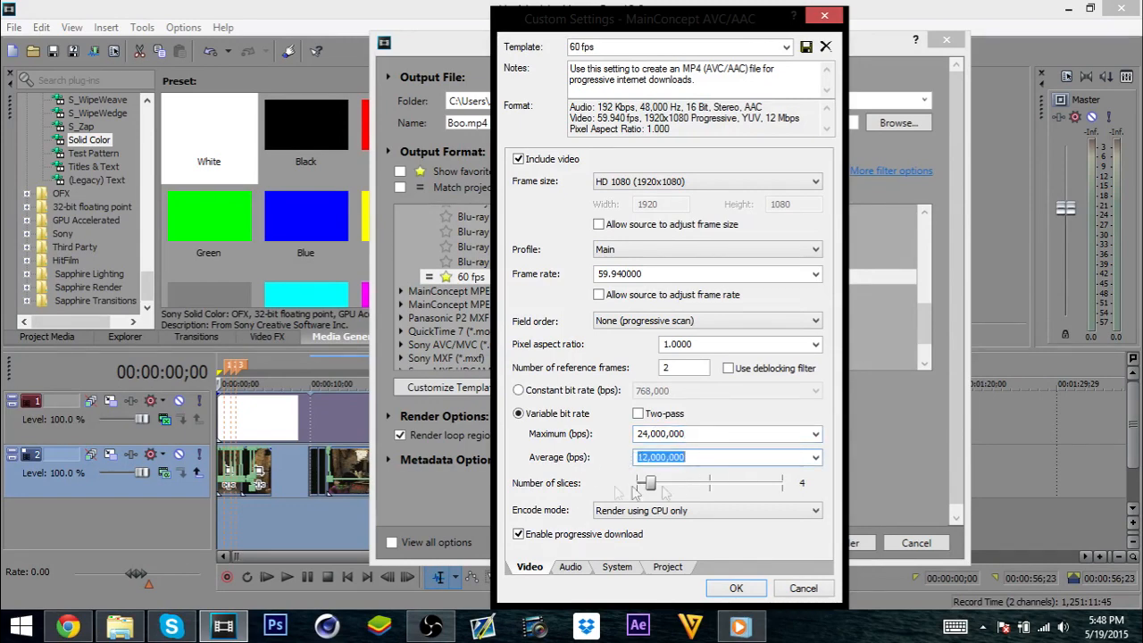
left_click(519, 533)
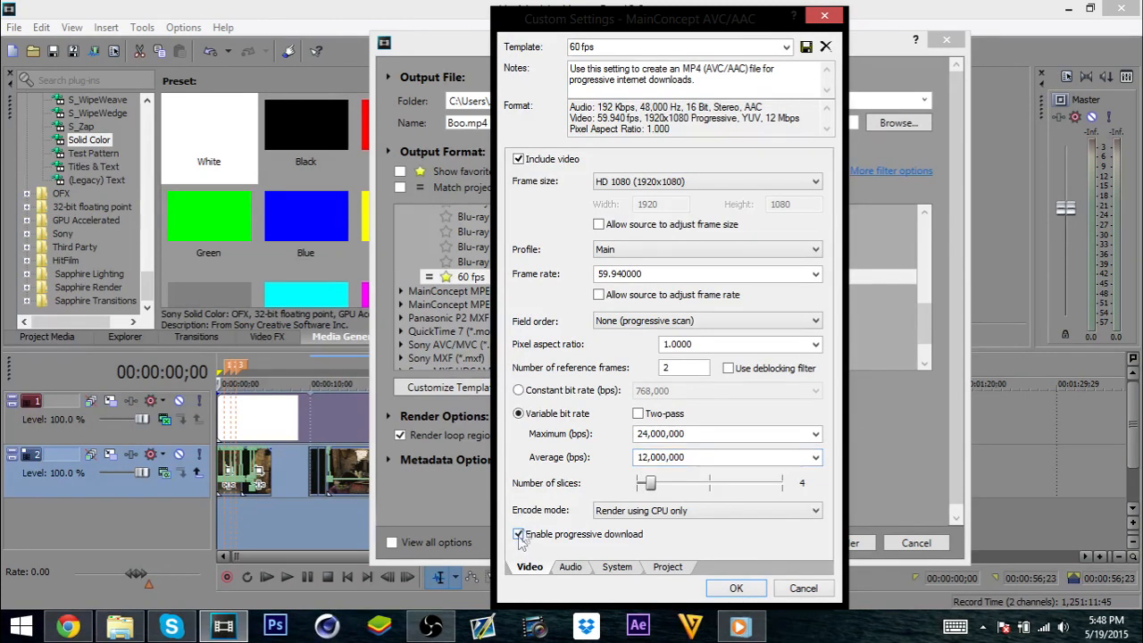
Step: Review the video profile options and the 60 fps template's audio and system settings
left_click(622, 251)
left_click(622, 253)
left_click(572, 568)
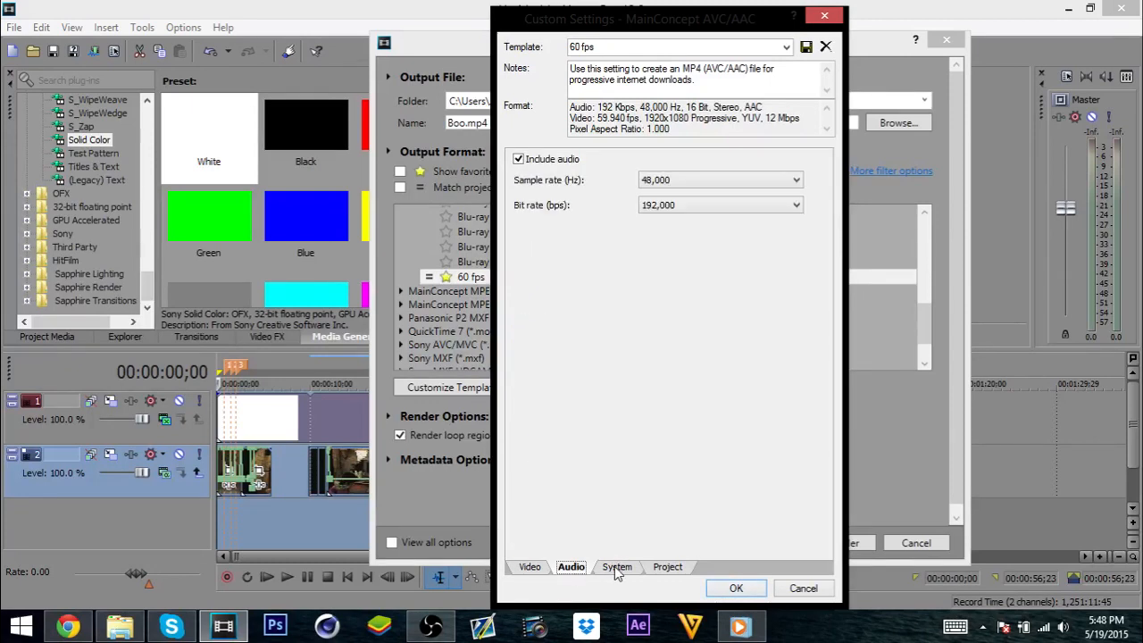
left_click(616, 568)
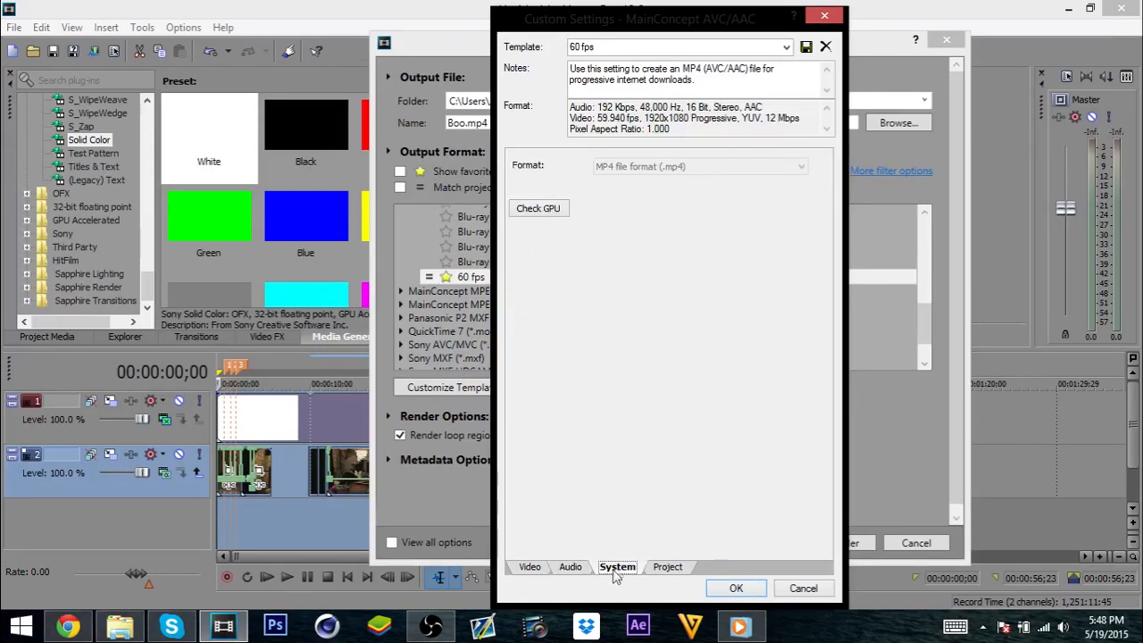
Step: Check the 60 fps template's audio and project settings and accept the custom settings
left_click(571, 568)
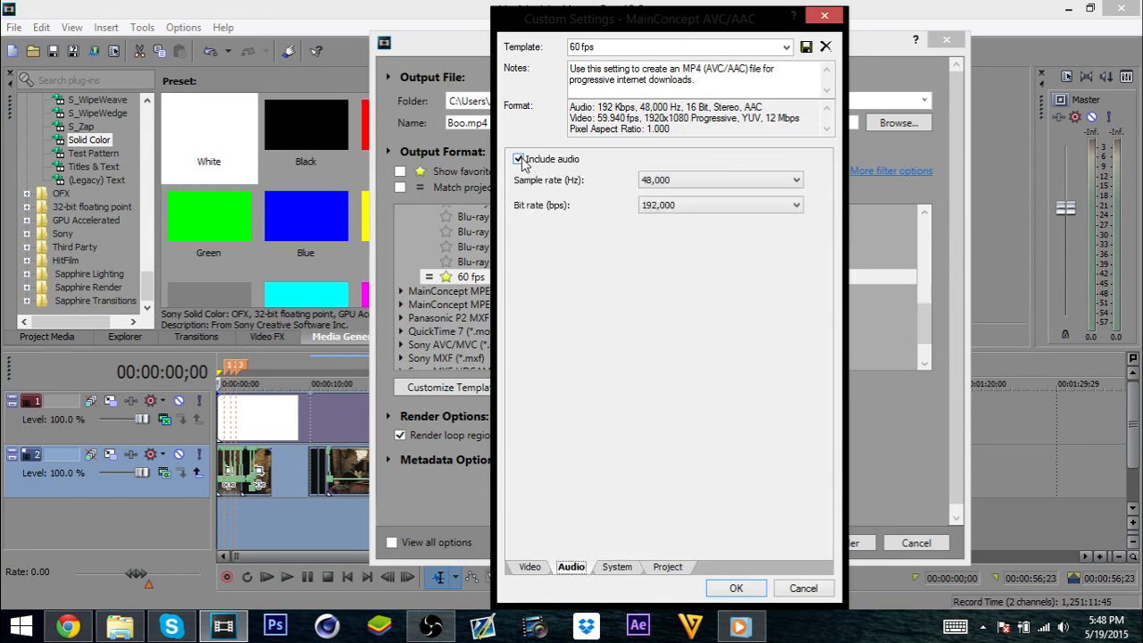
left_click(667, 568)
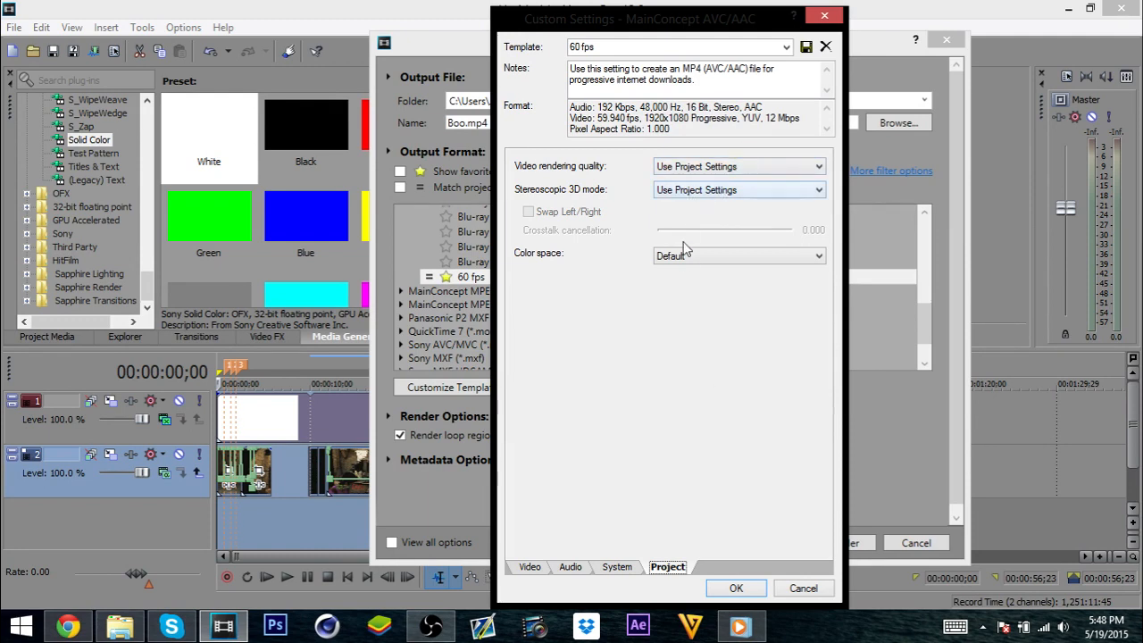
left_click(736, 587)
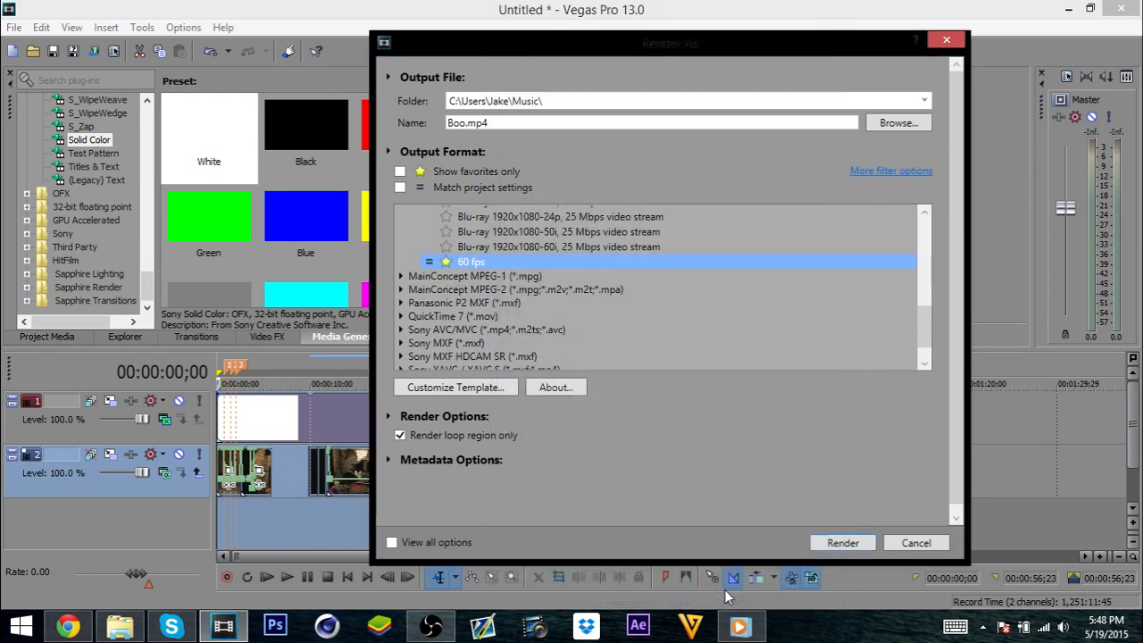
Step: Limit the output formats to favorites only and start rendering Boo.mp4 with the MainConcept AVC/AAC 60 fps template
left_click(446, 262)
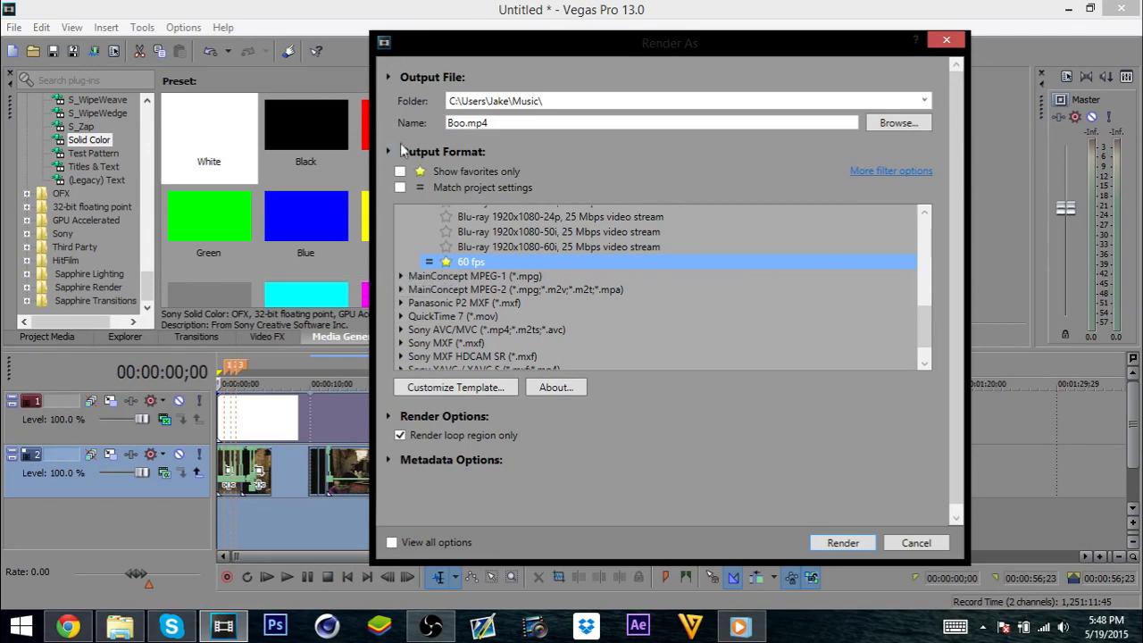
left_click(400, 171)
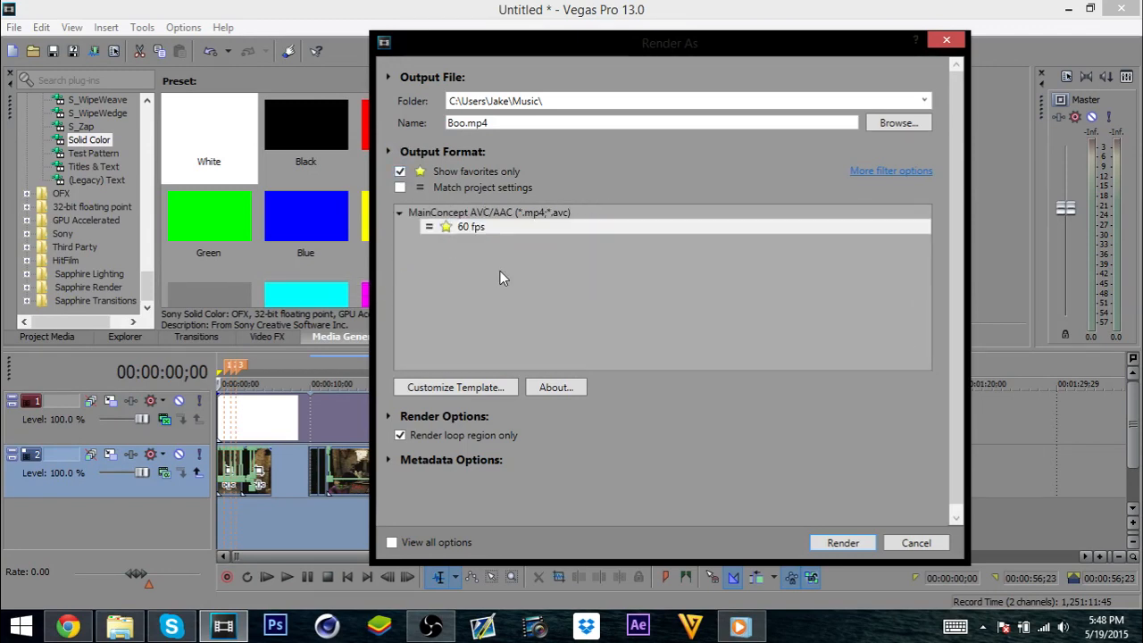
right_click(458, 243)
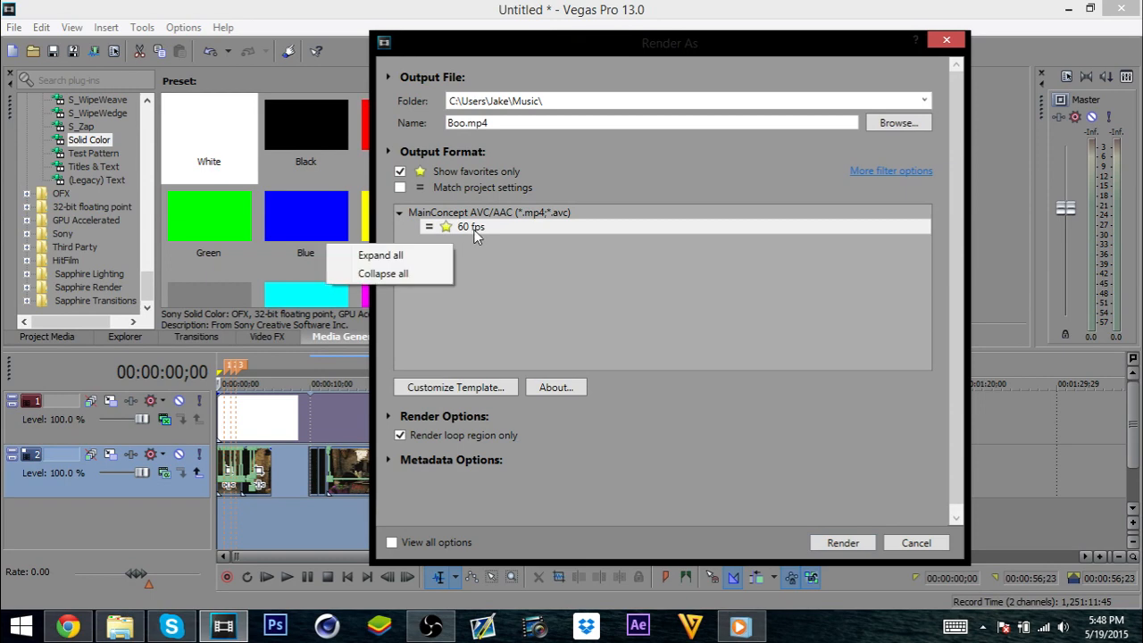
left_click(474, 231)
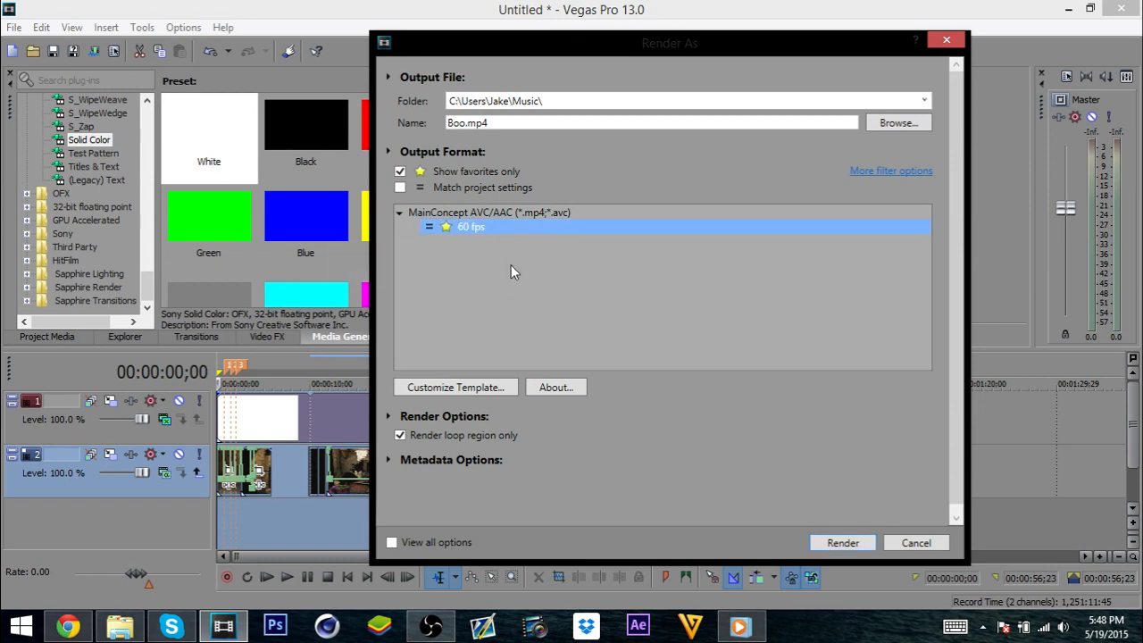
left_click(839, 542)
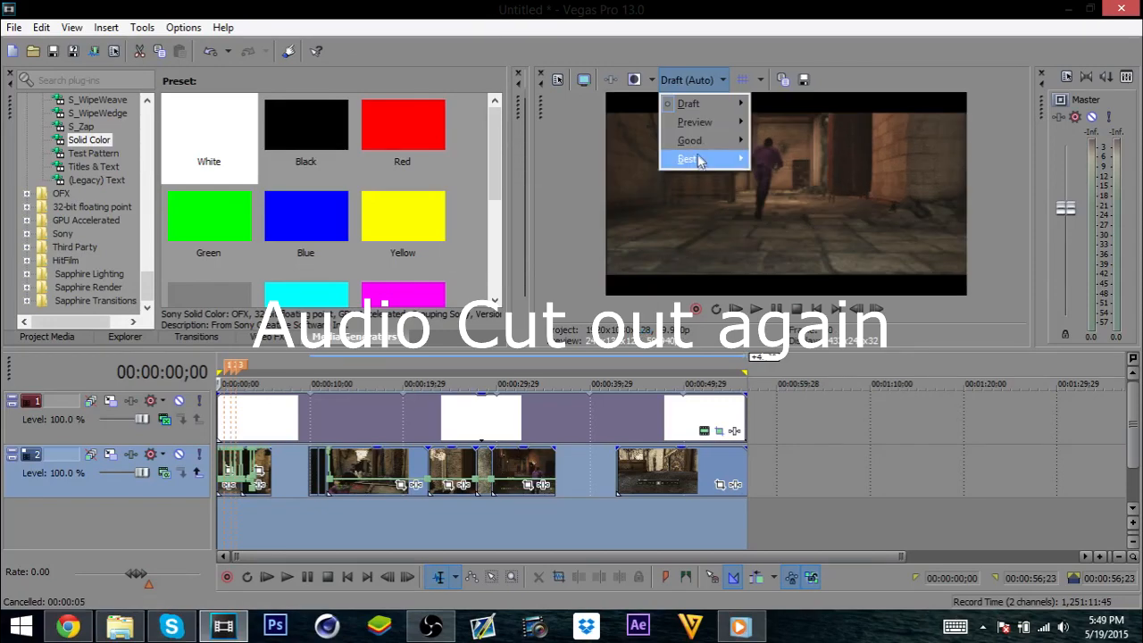
Step: Set the video preview quality to Best (Auto)
mouse_move(686, 160)
left_click(641, 164)
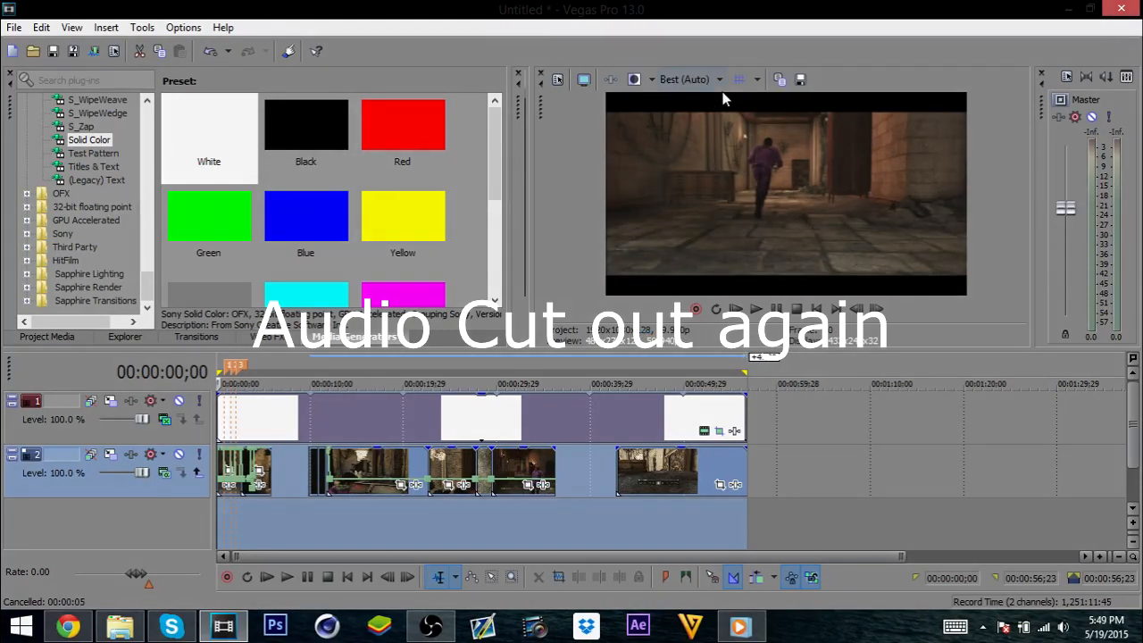